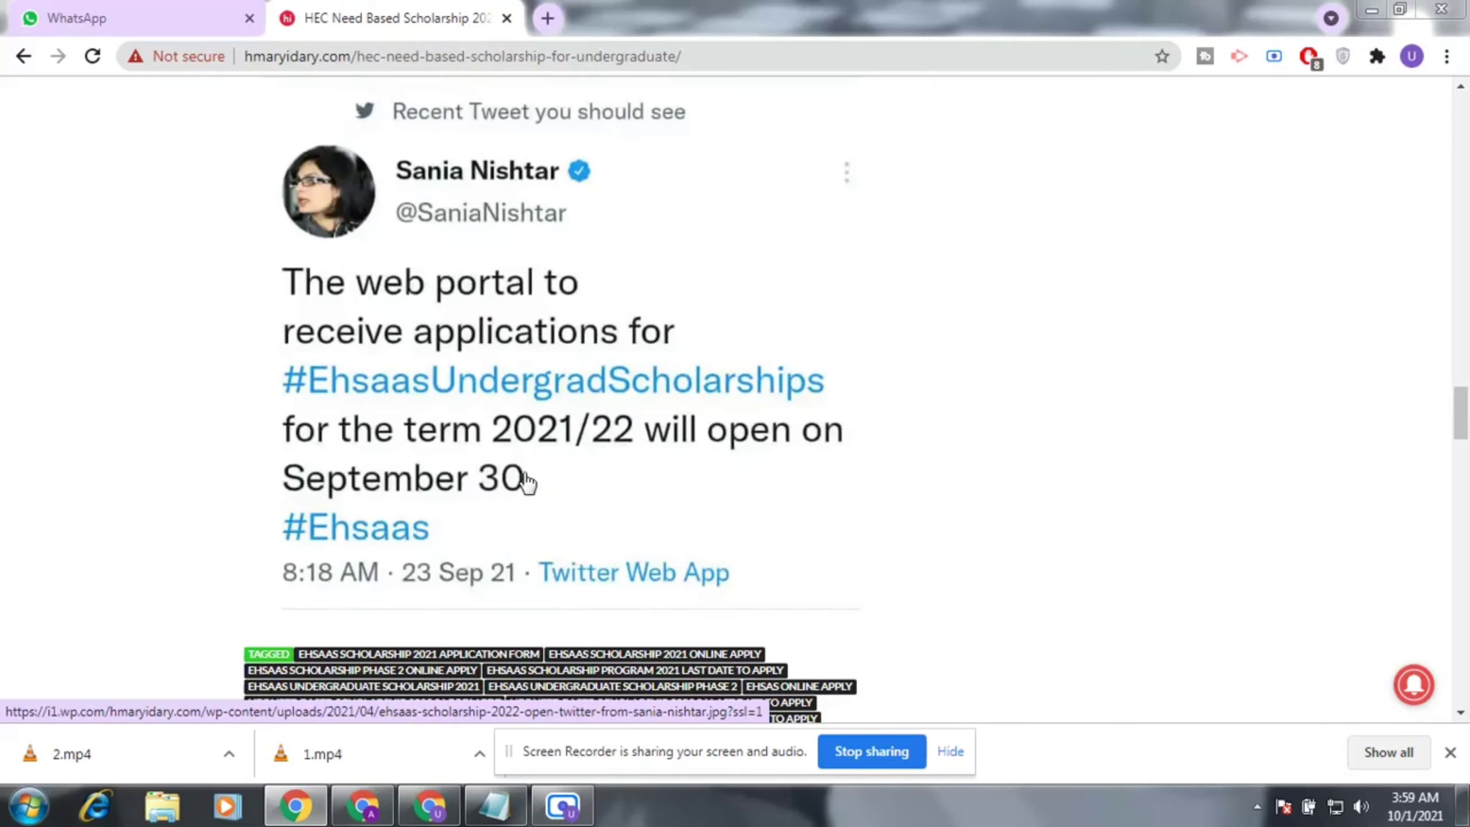
Open 'Click Here for HEC Scholarship Portal Link' in a new tab, staying on the article.
scroll(528, 473, up, 4)
click(600, 421)
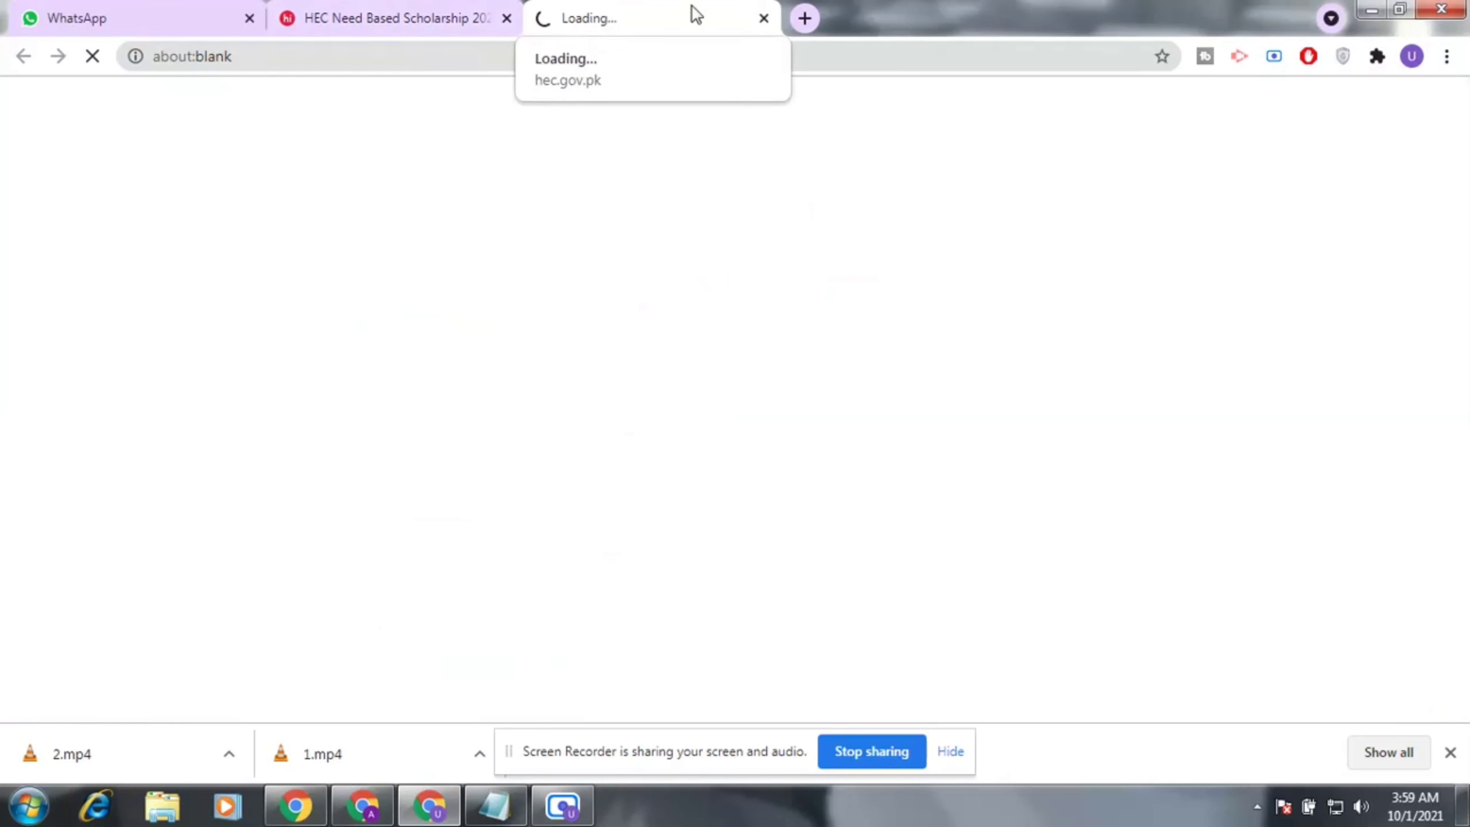
click(487, 12)
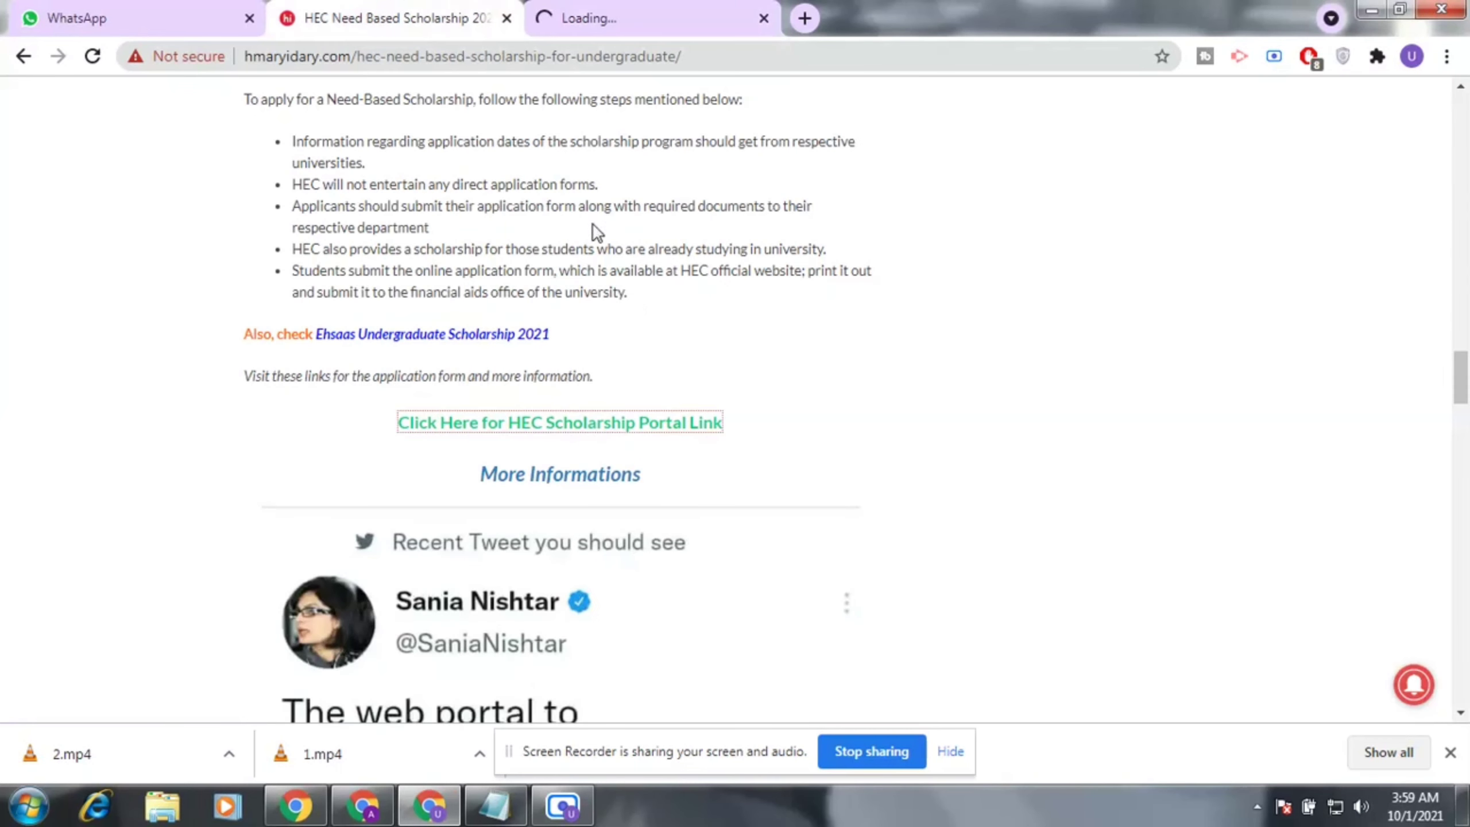
click(565, 426)
Switch between the article and Ehsaas tabs until the Ehsaas Undergraduate Scholarship page renders.
click(602, 18)
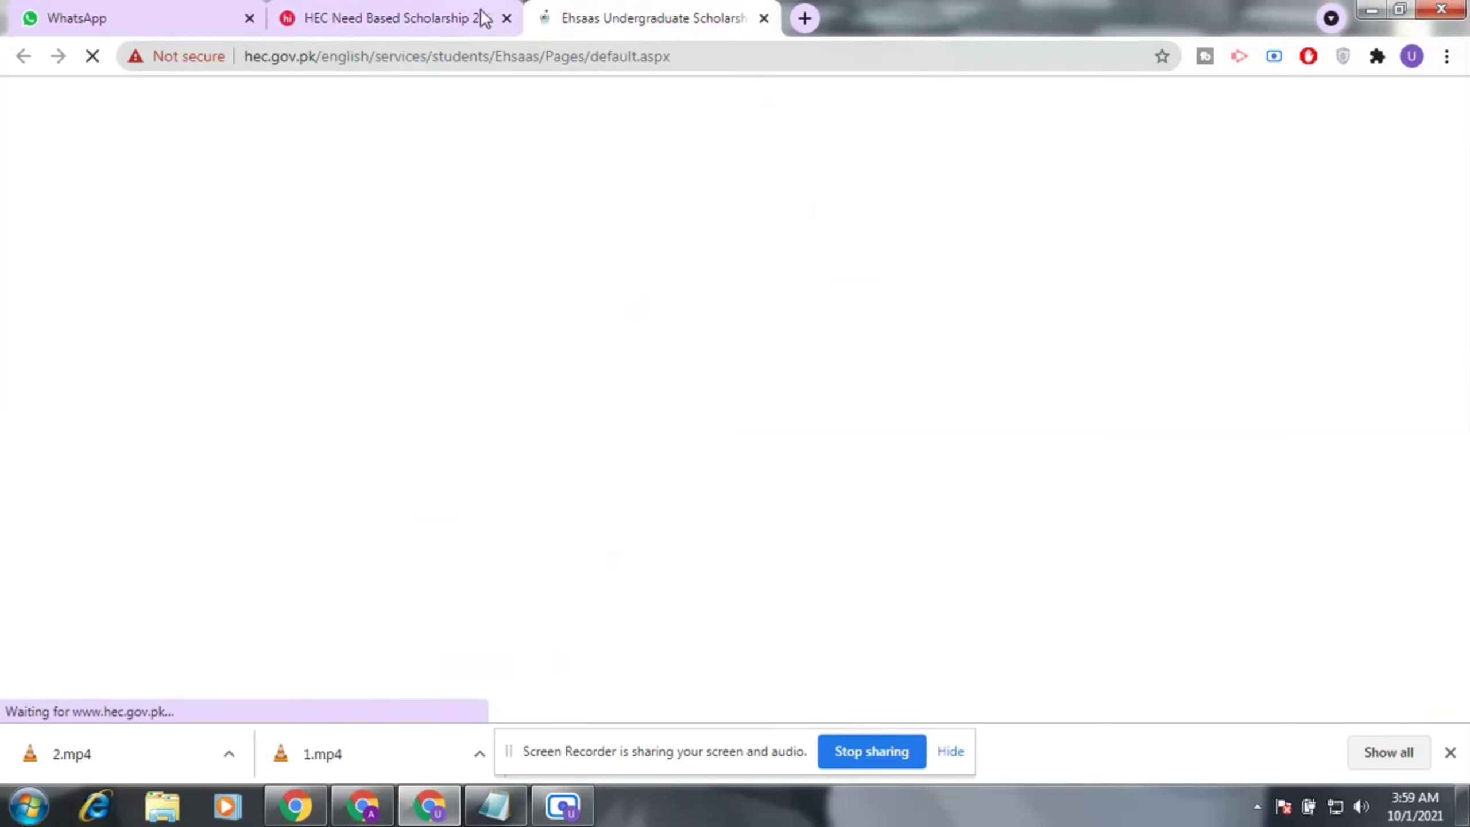
click(467, 8)
click(672, 17)
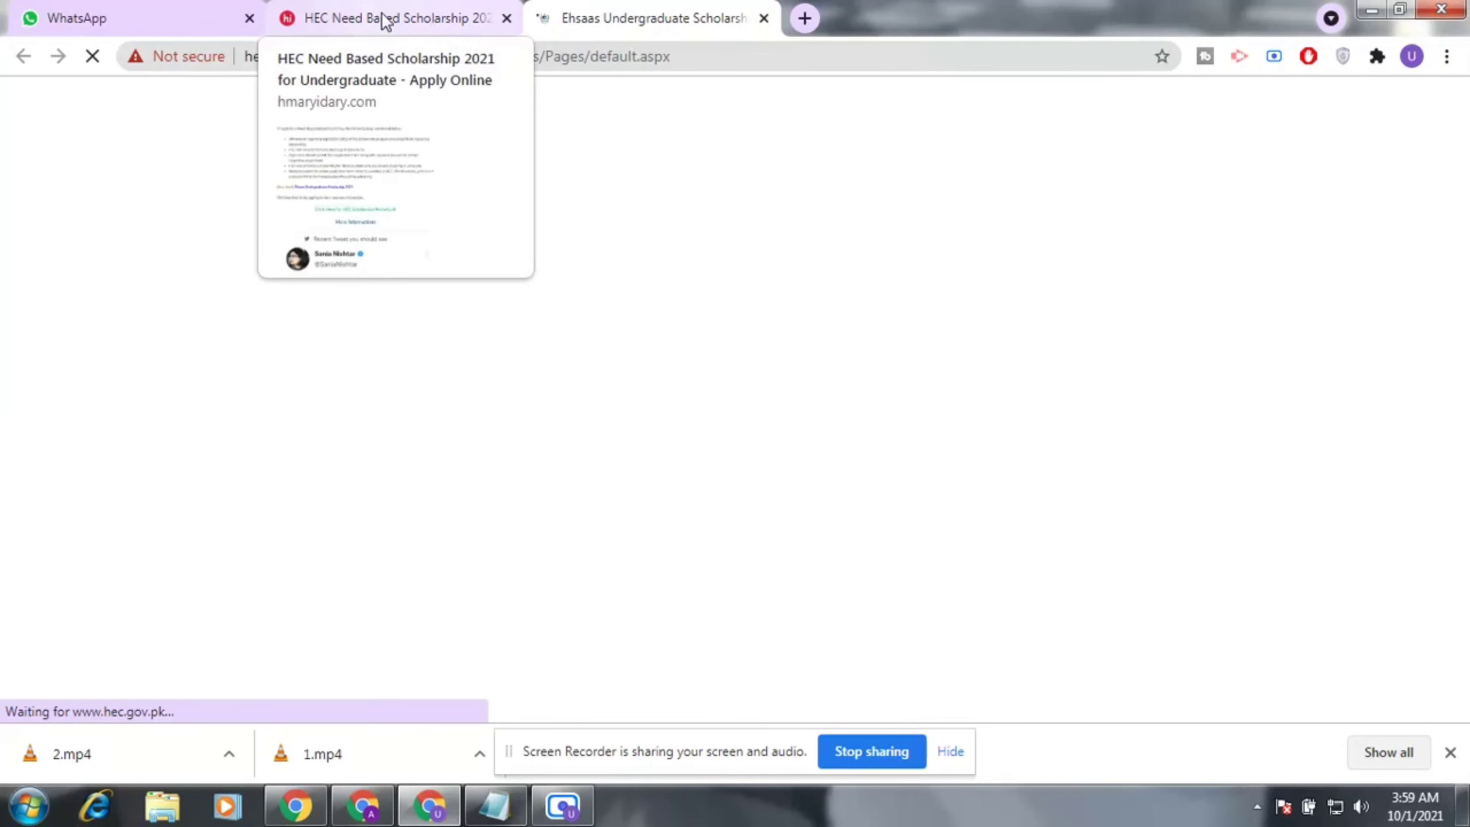
click(327, 13)
click(567, 10)
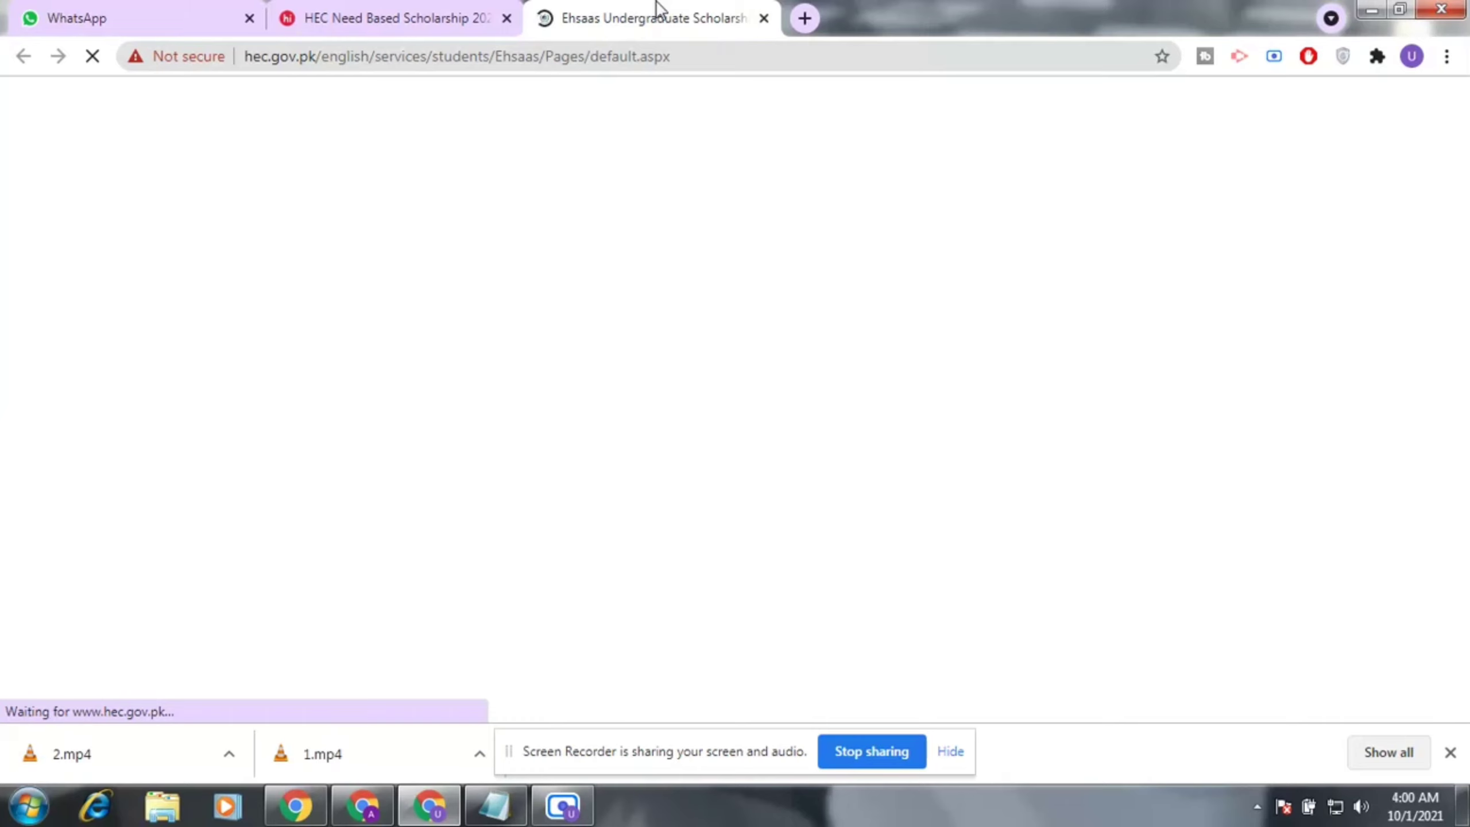
click(341, 12)
click(715, 16)
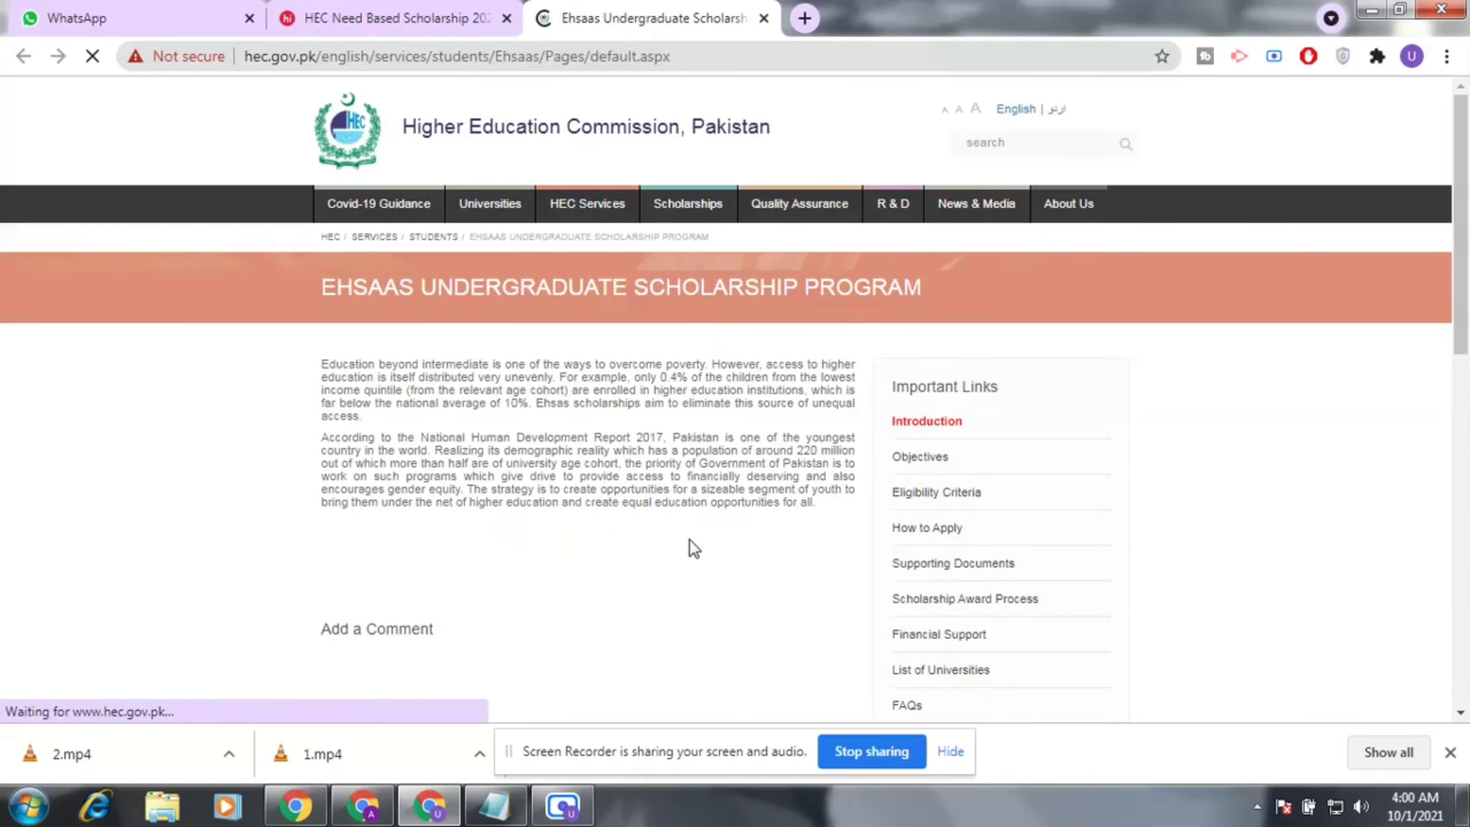
Skim the Ehsaas overview and open 'How to Apply' under Important Links.
scroll(694, 509, down, 1)
scroll(696, 511, down, 5)
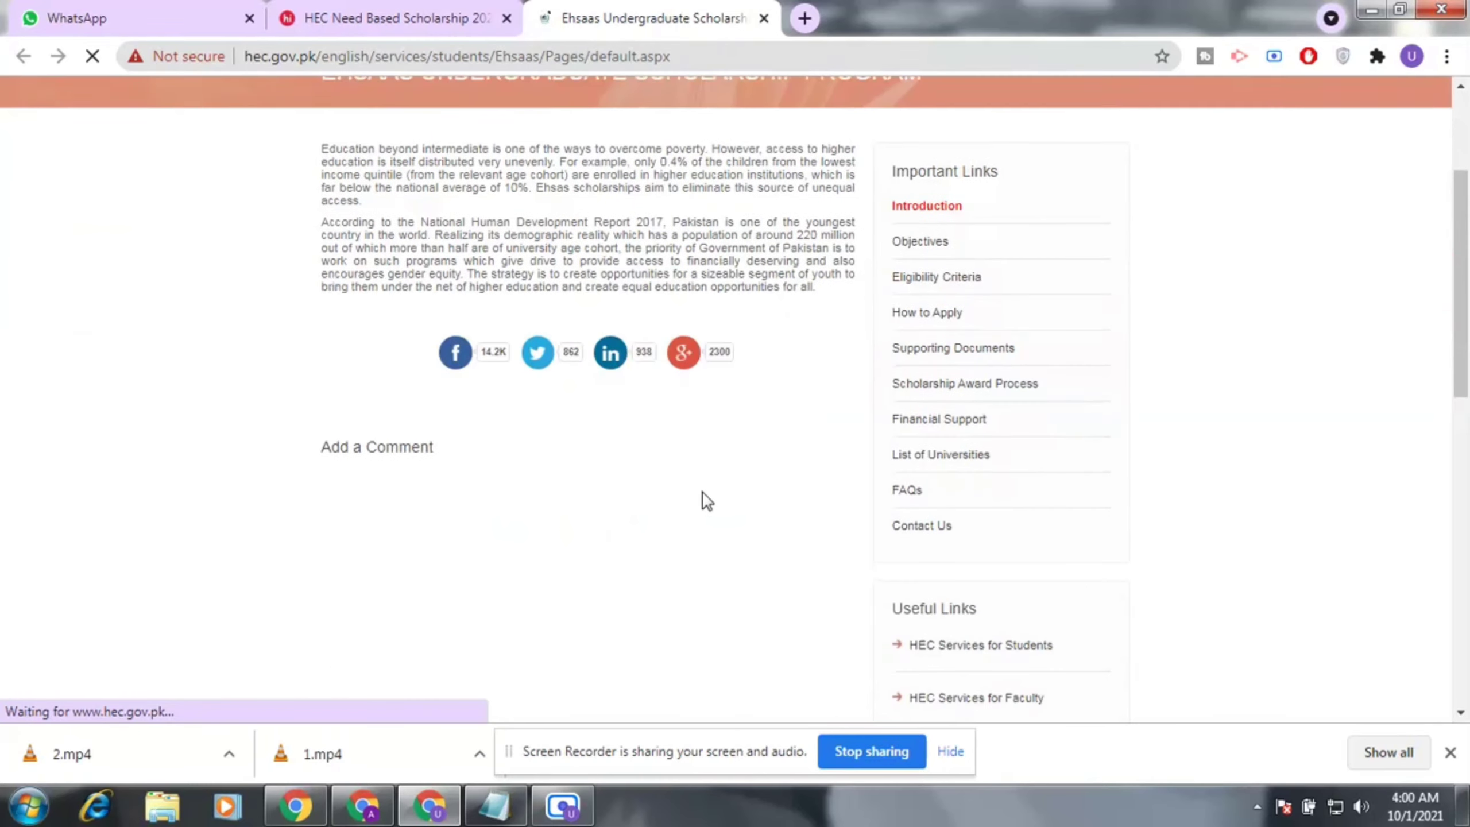
scroll(712, 486, up, 6)
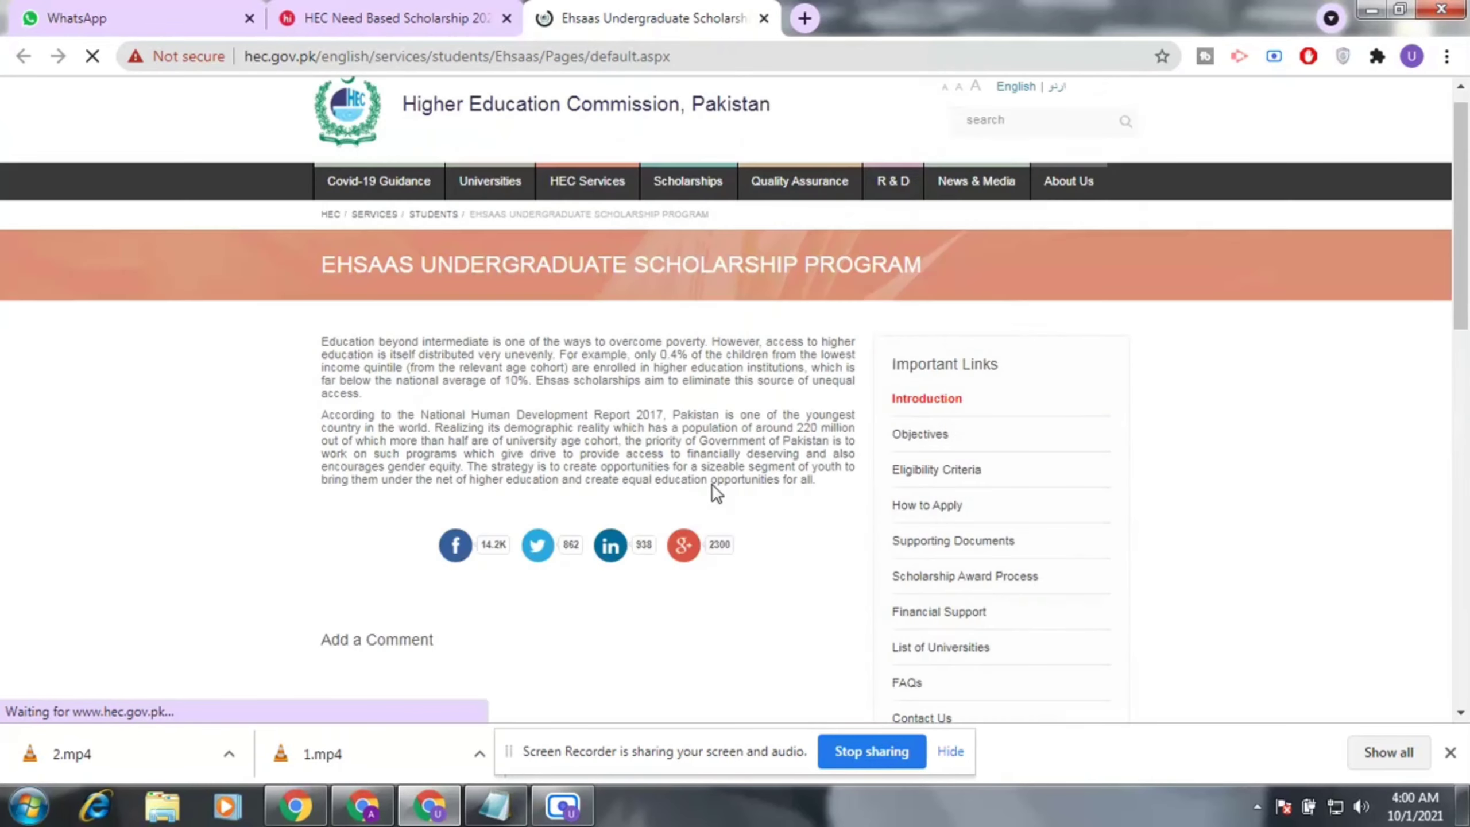
scroll(712, 486, down, 1)
scroll(712, 484, up, 1)
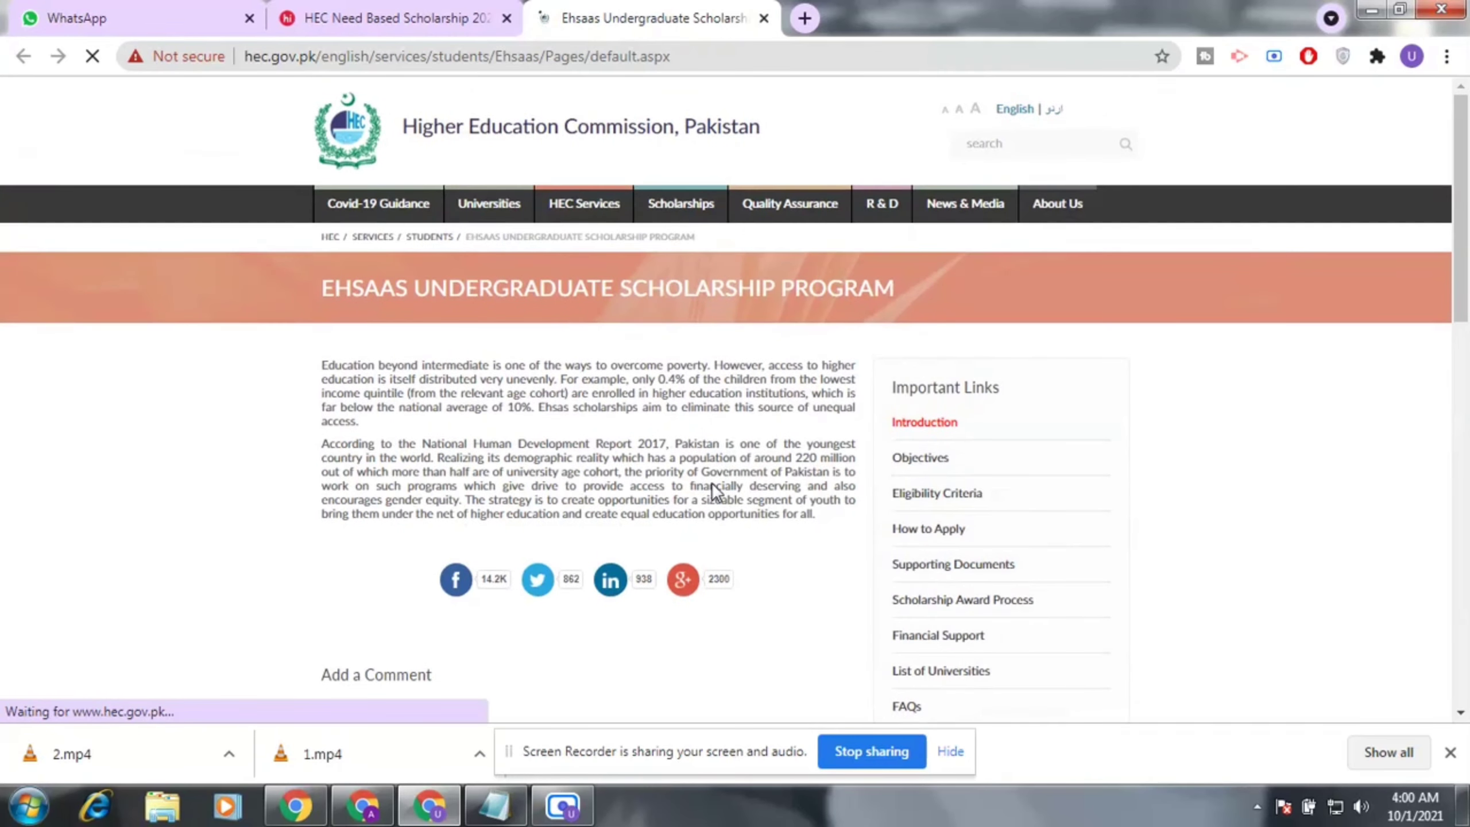
scroll(712, 484, down, 1)
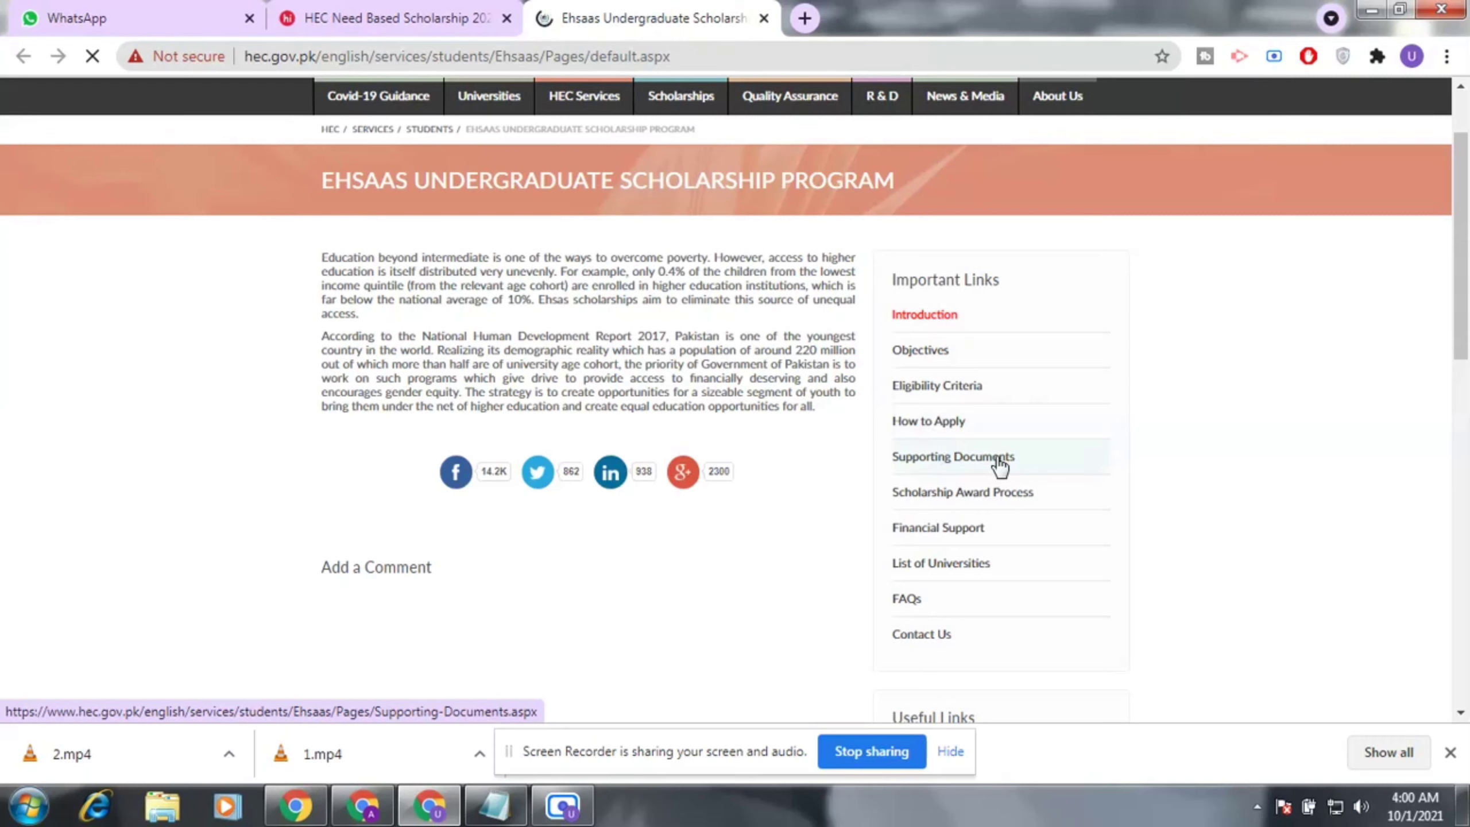
click(929, 424)
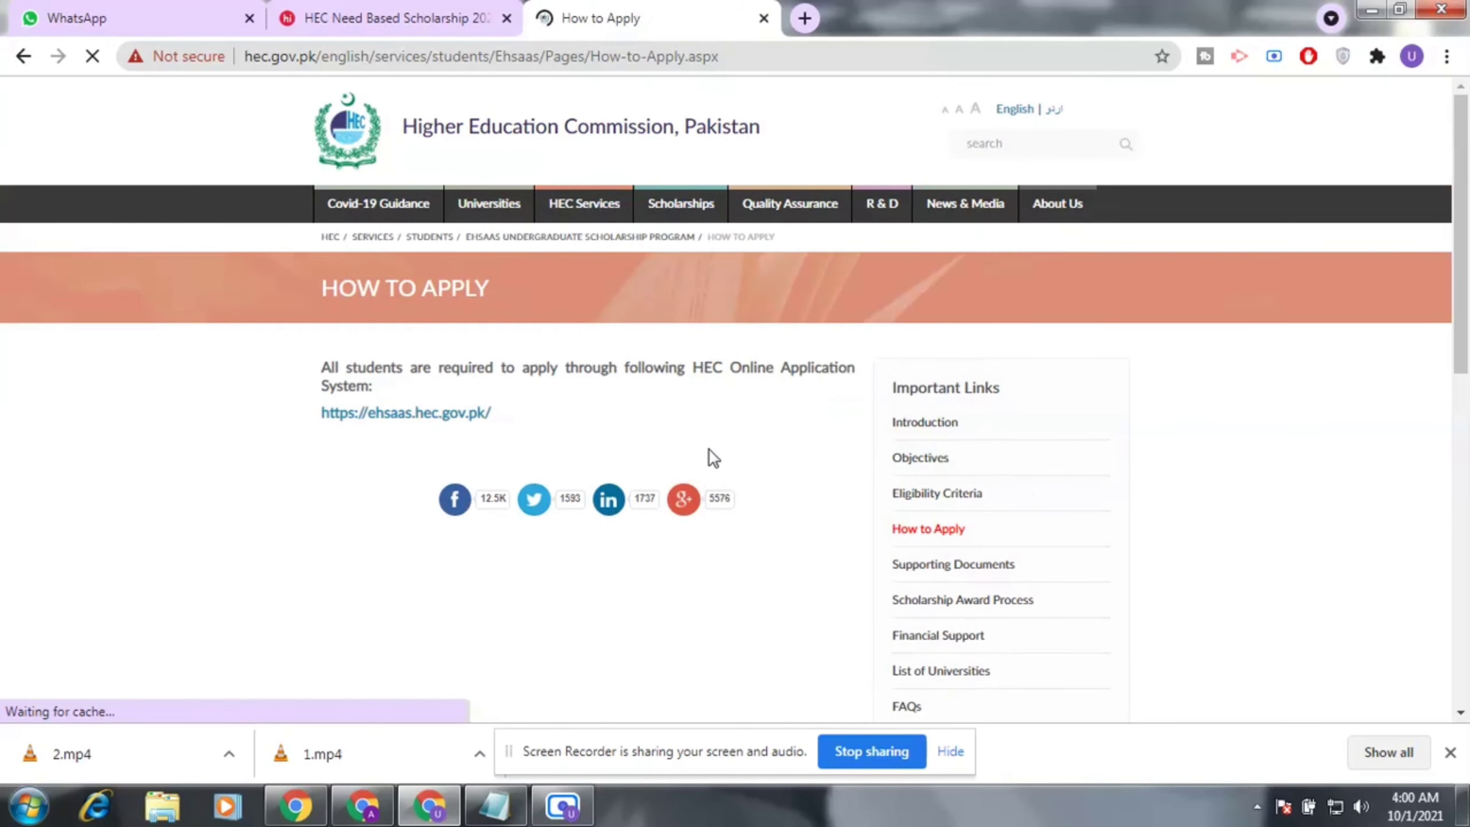
scroll(446, 342, down, 3)
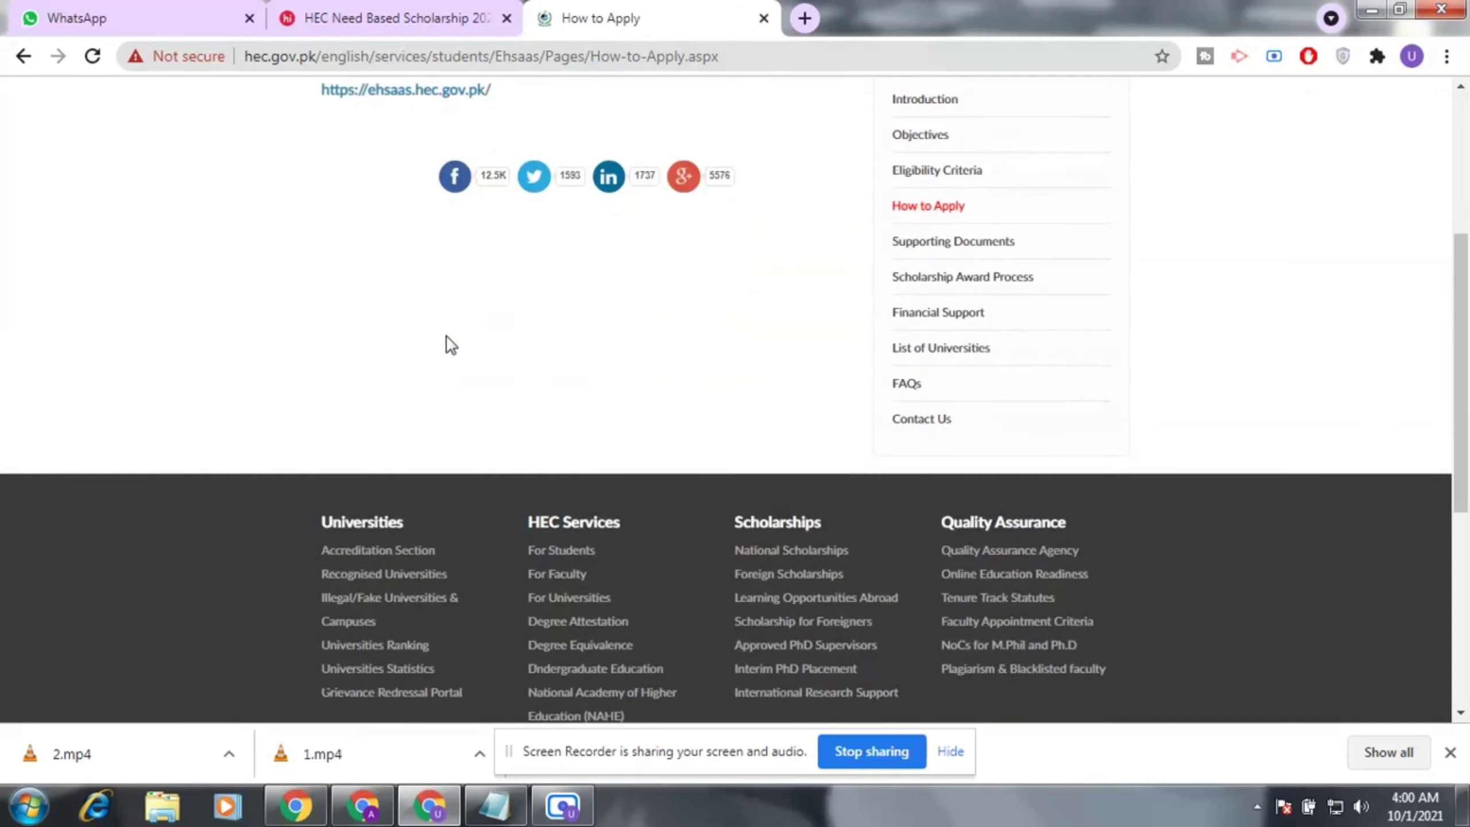
scroll(460, 342, up, 2)
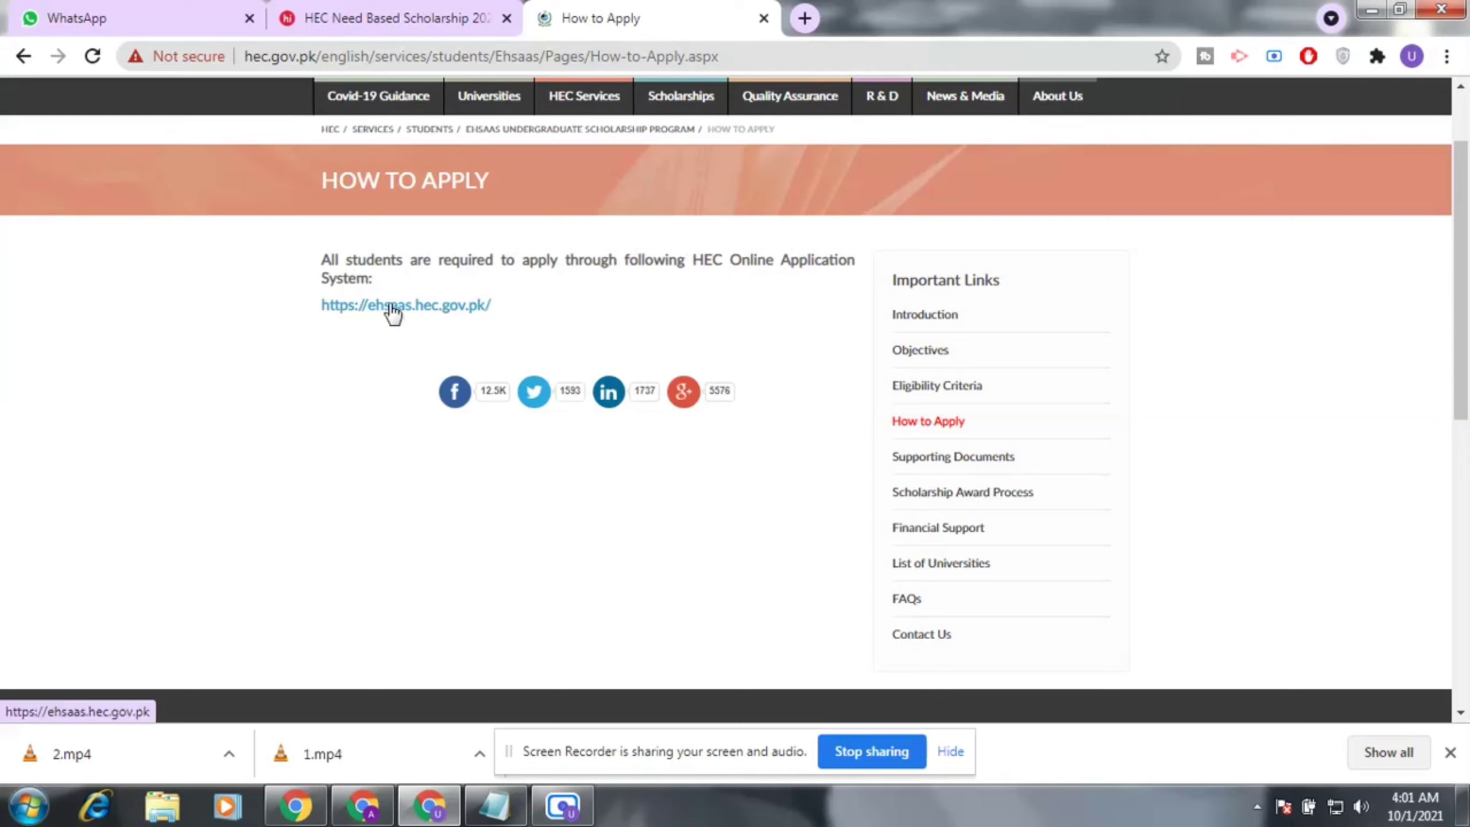
click(460, 307)
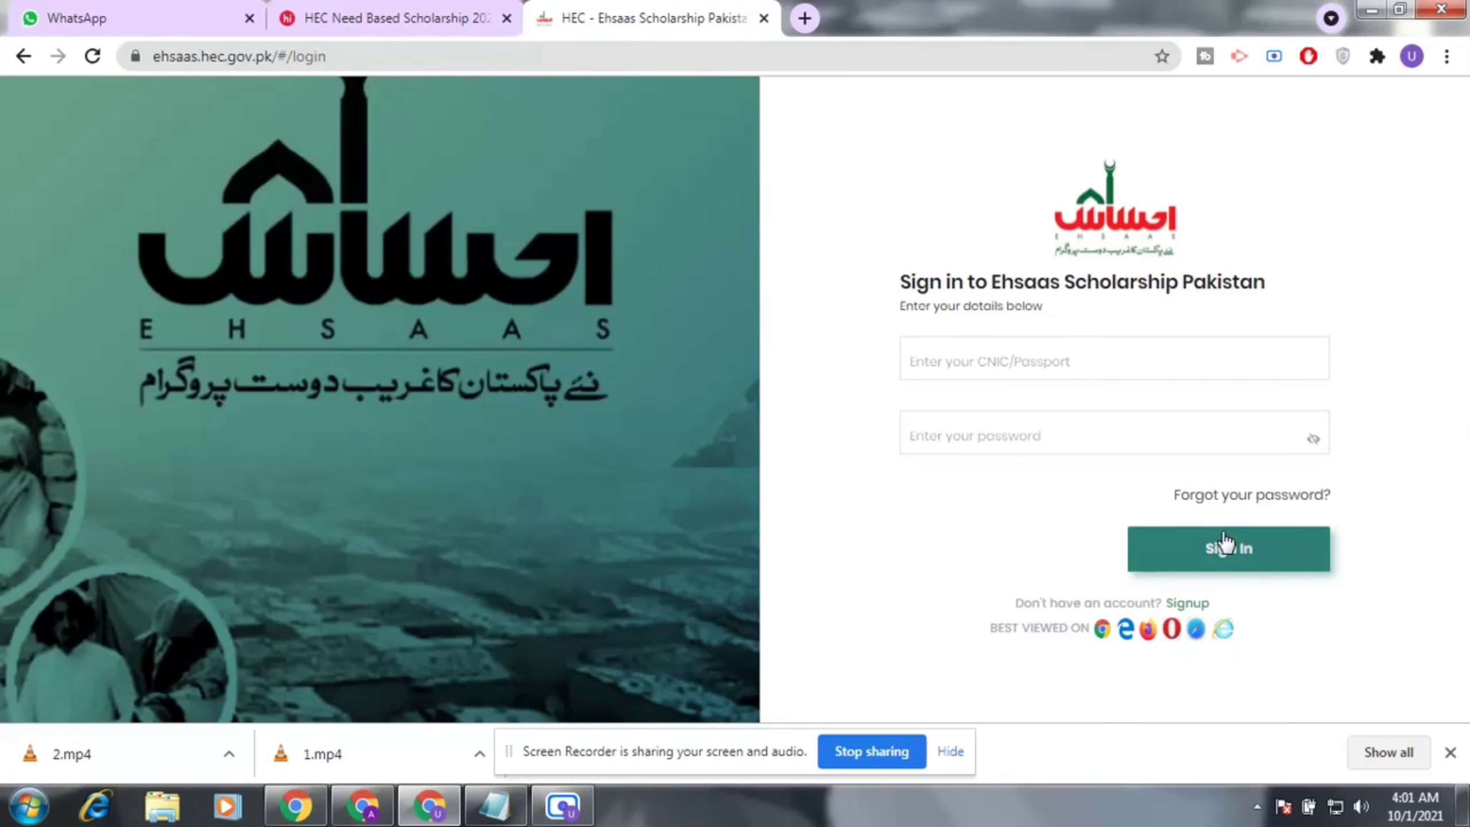
click(1186, 603)
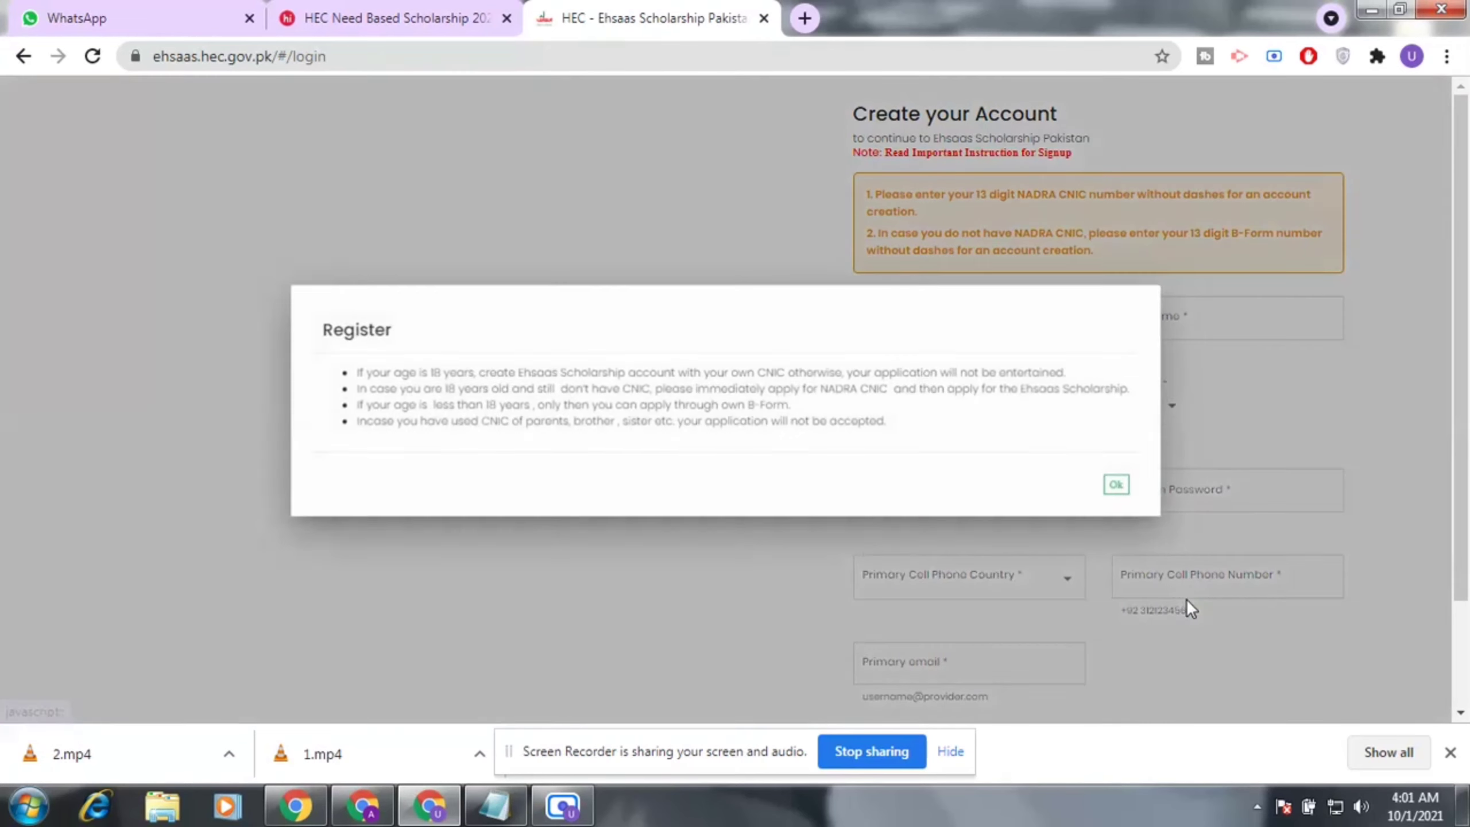
click(1117, 484)
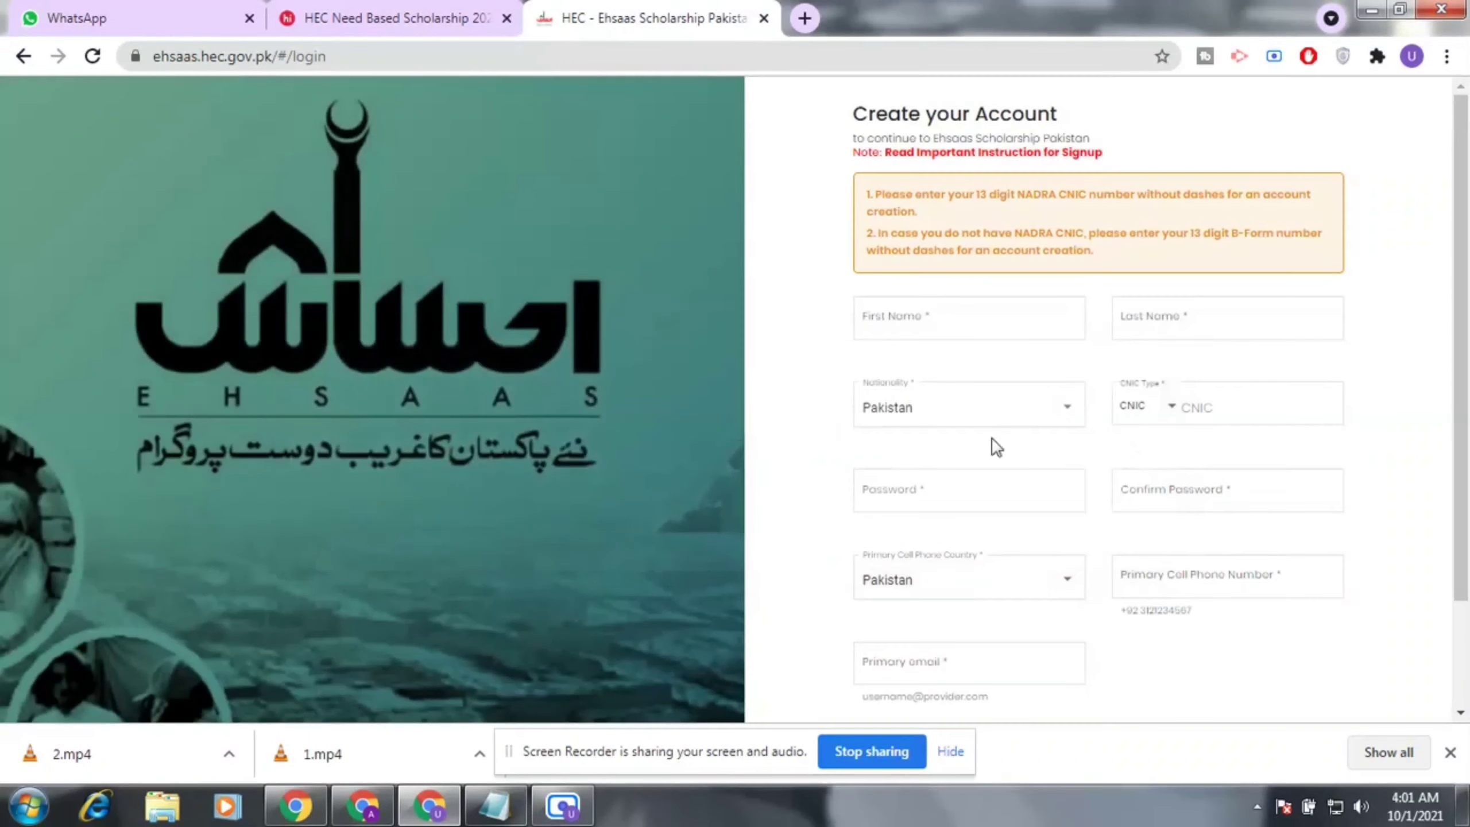
click(996, 335)
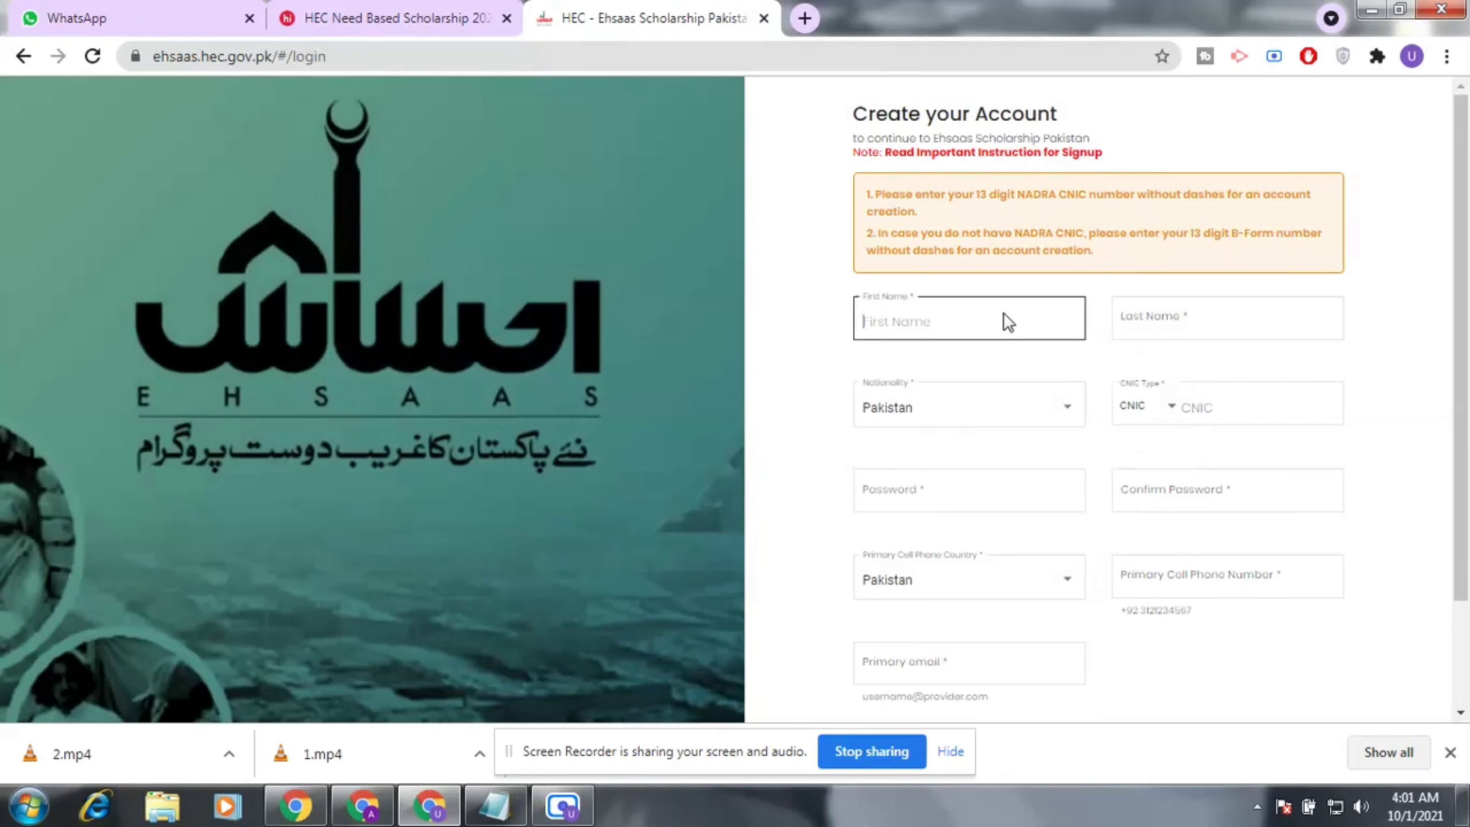
click(1228, 321)
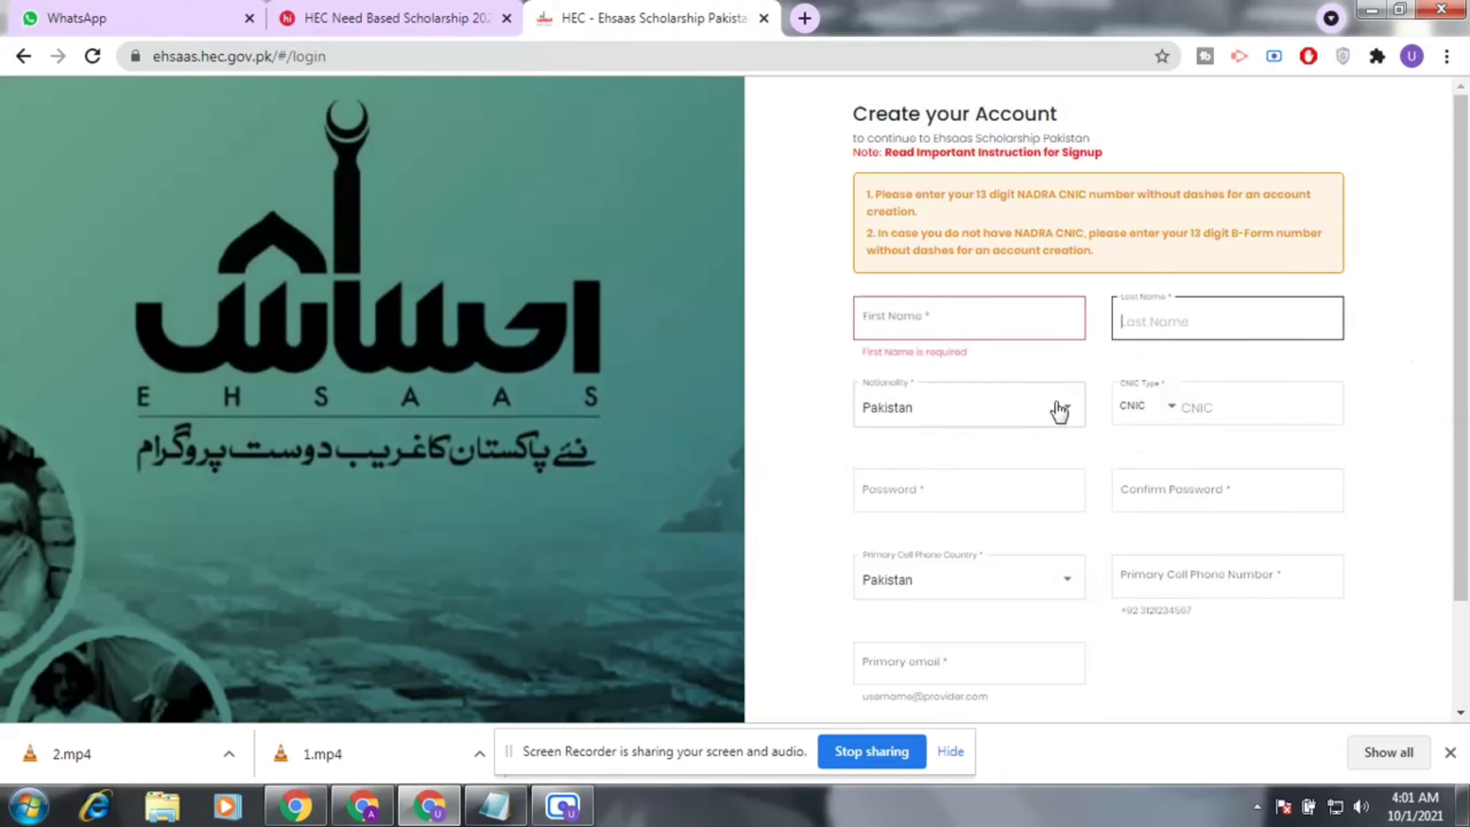
click(1241, 408)
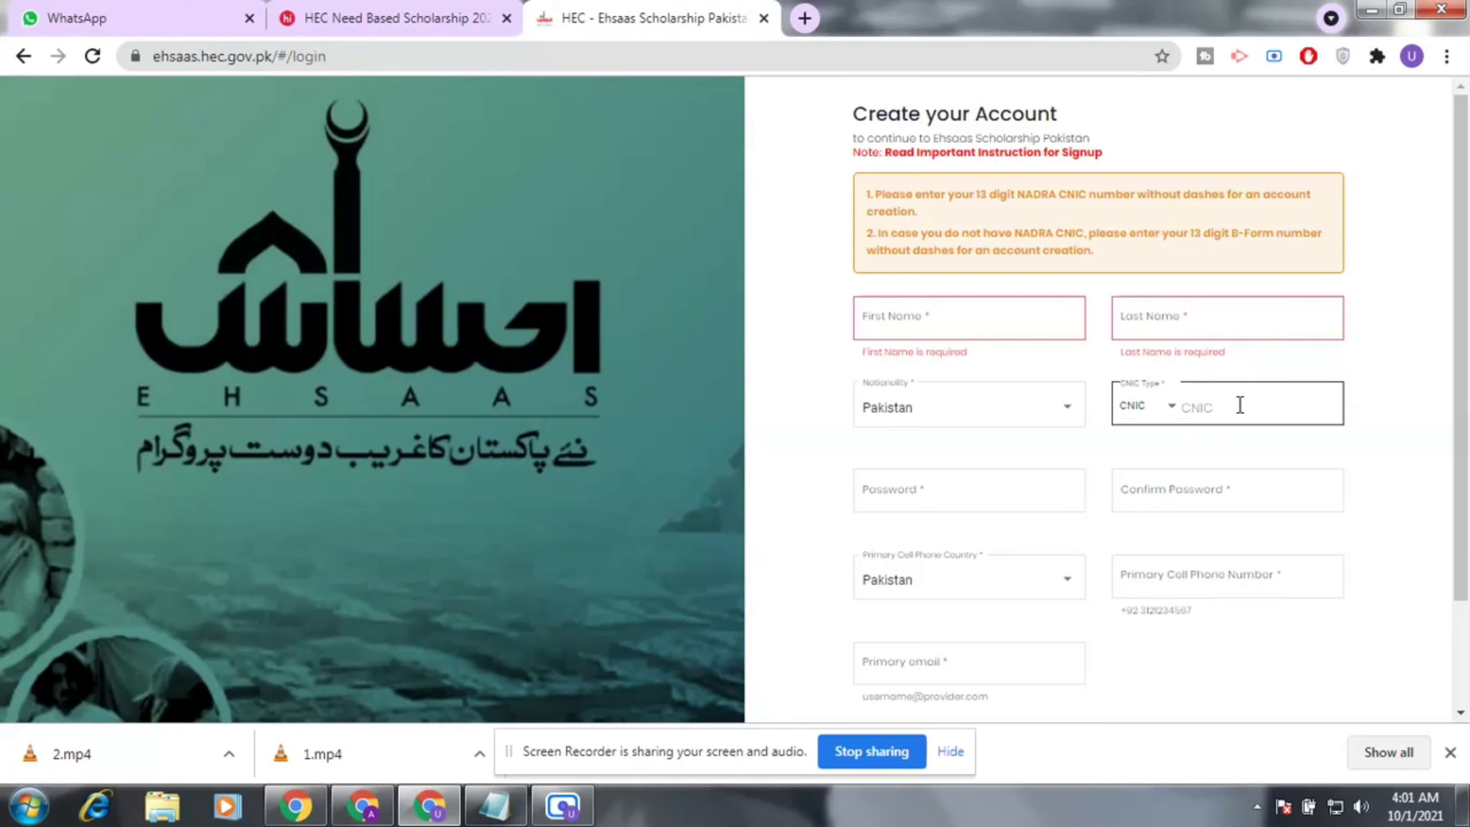
click(1023, 494)
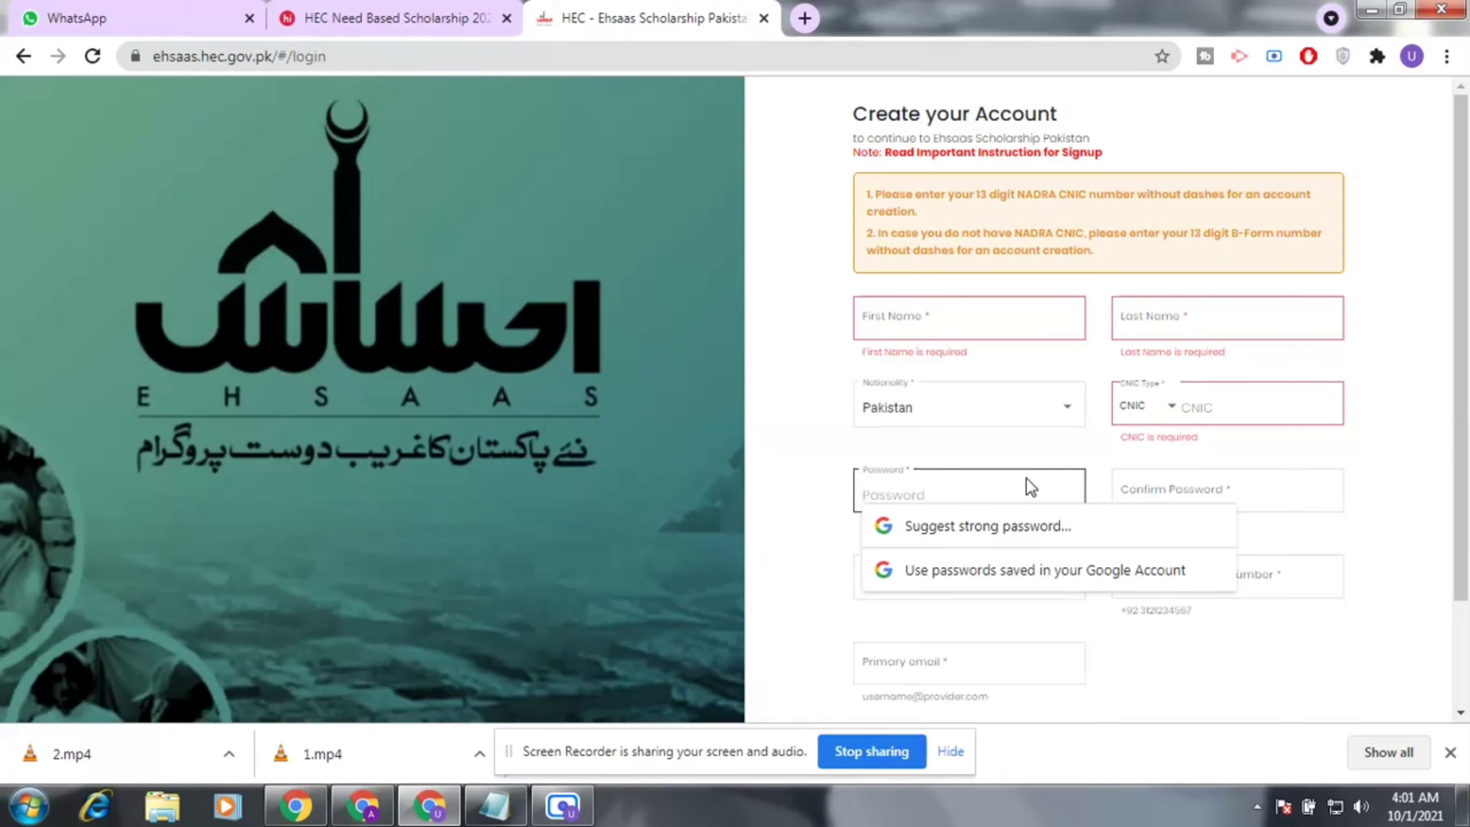
click(1027, 527)
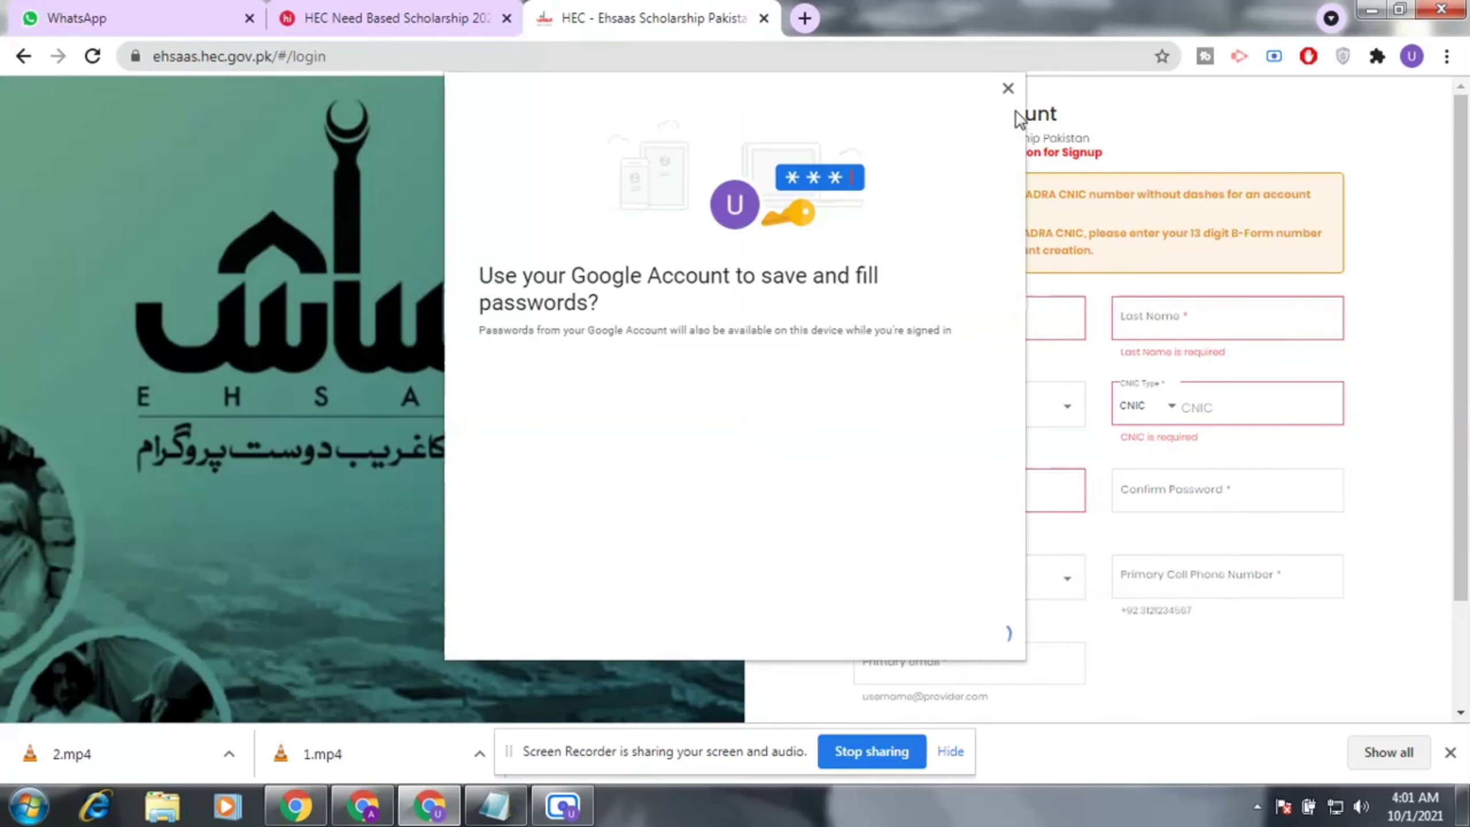
click(1009, 88)
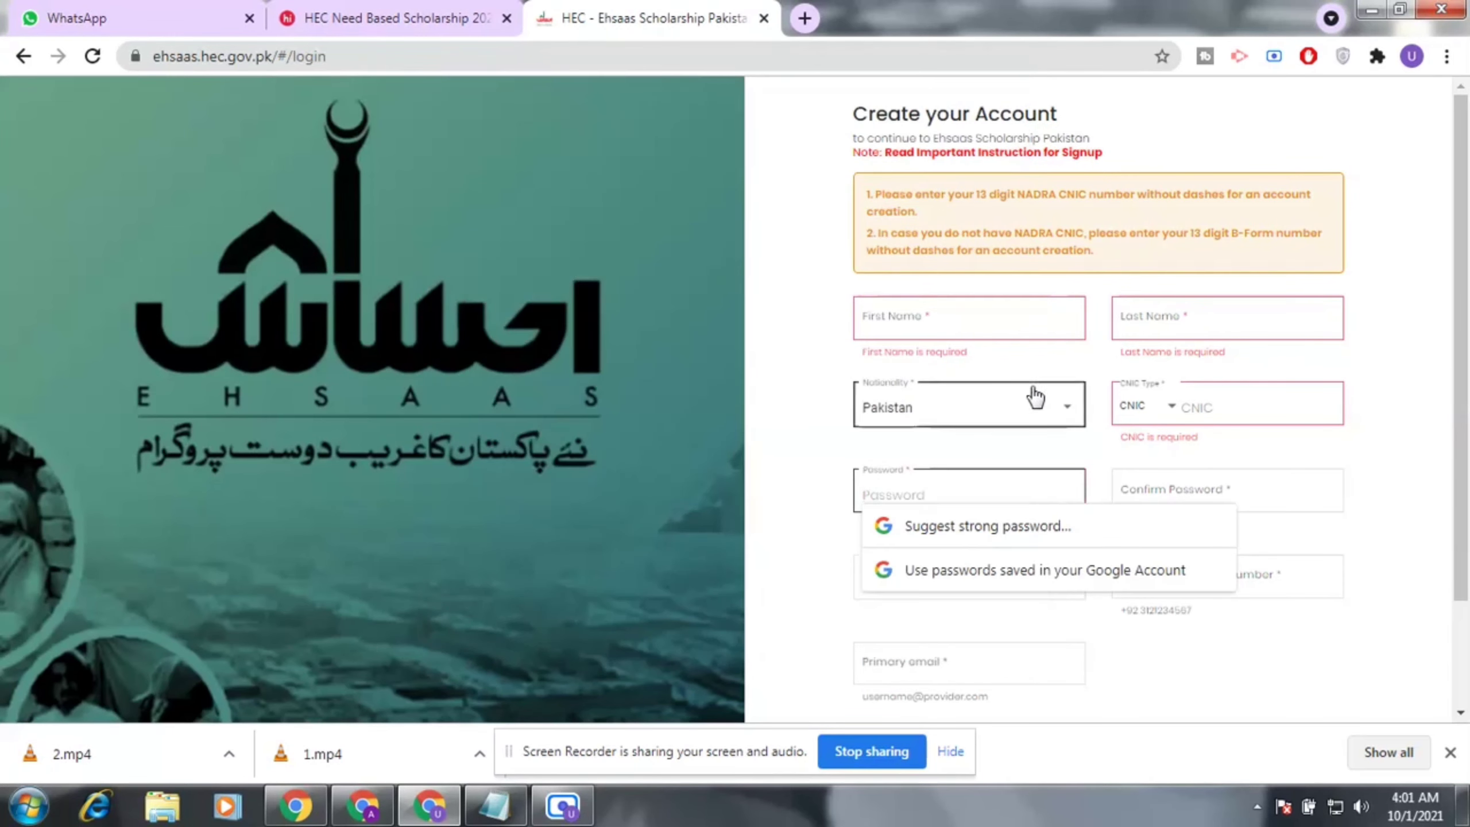
click(967, 316)
click(1269, 323)
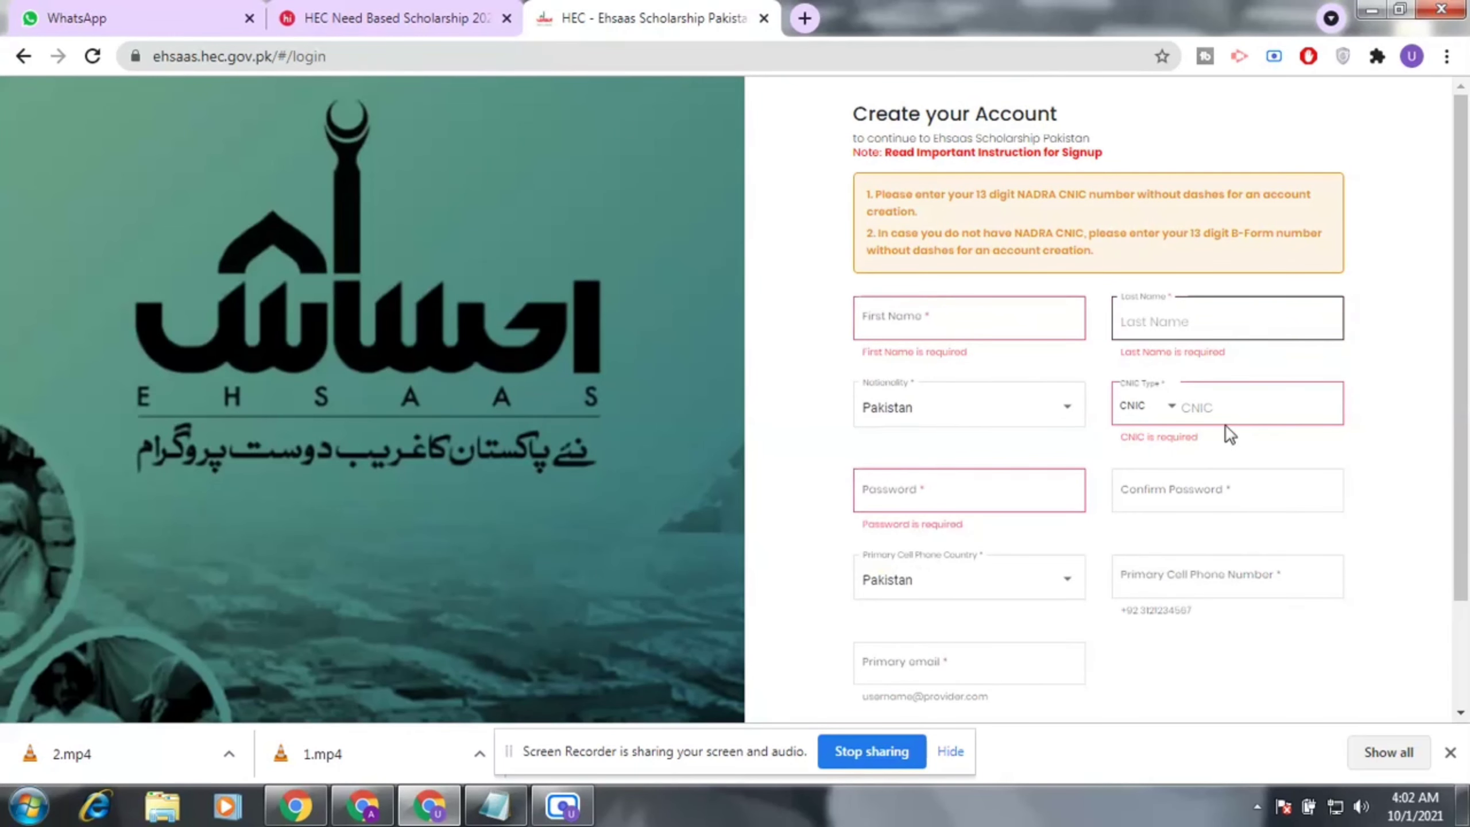
click(970, 491)
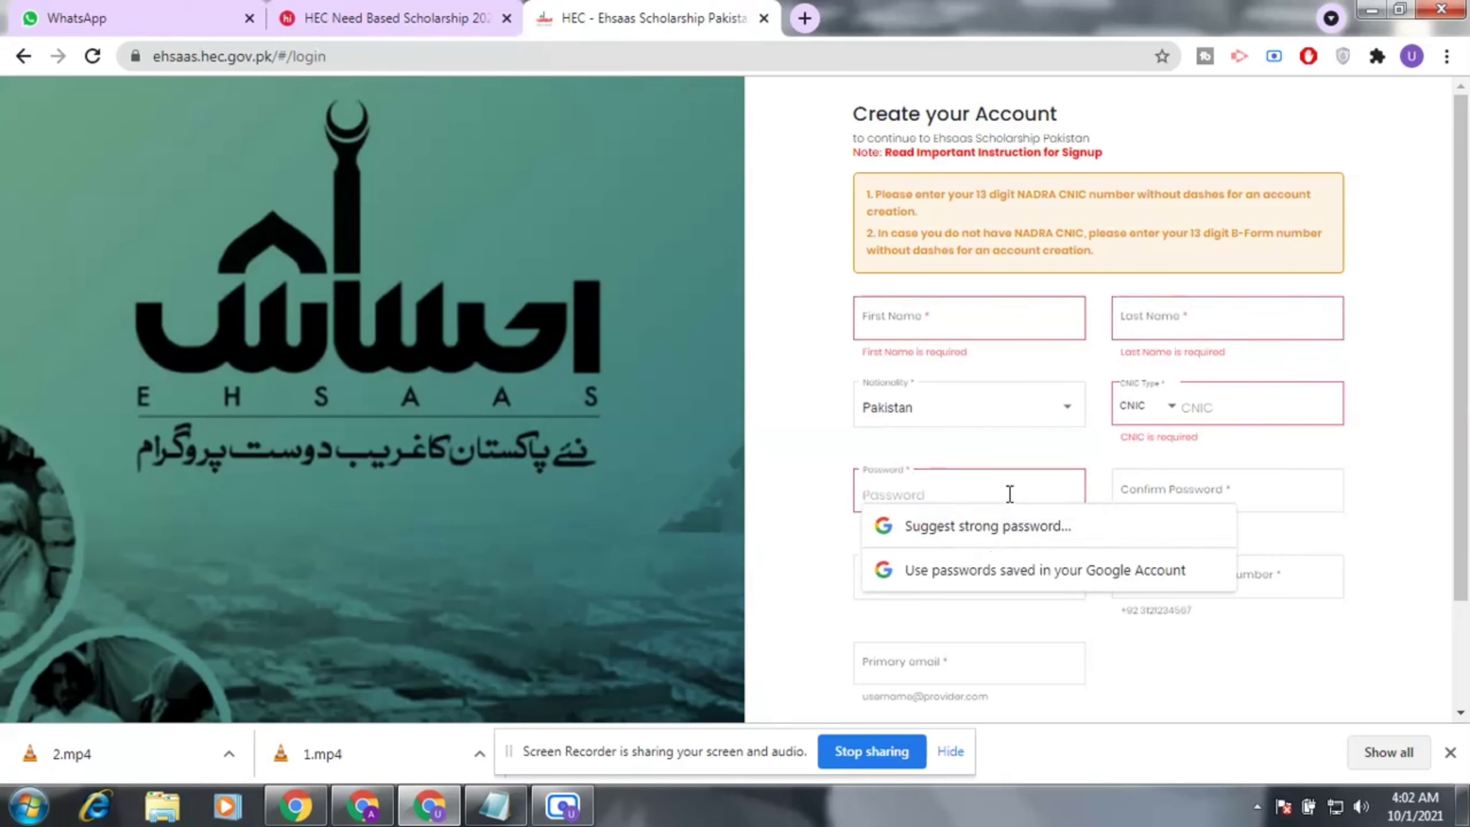
click(1166, 493)
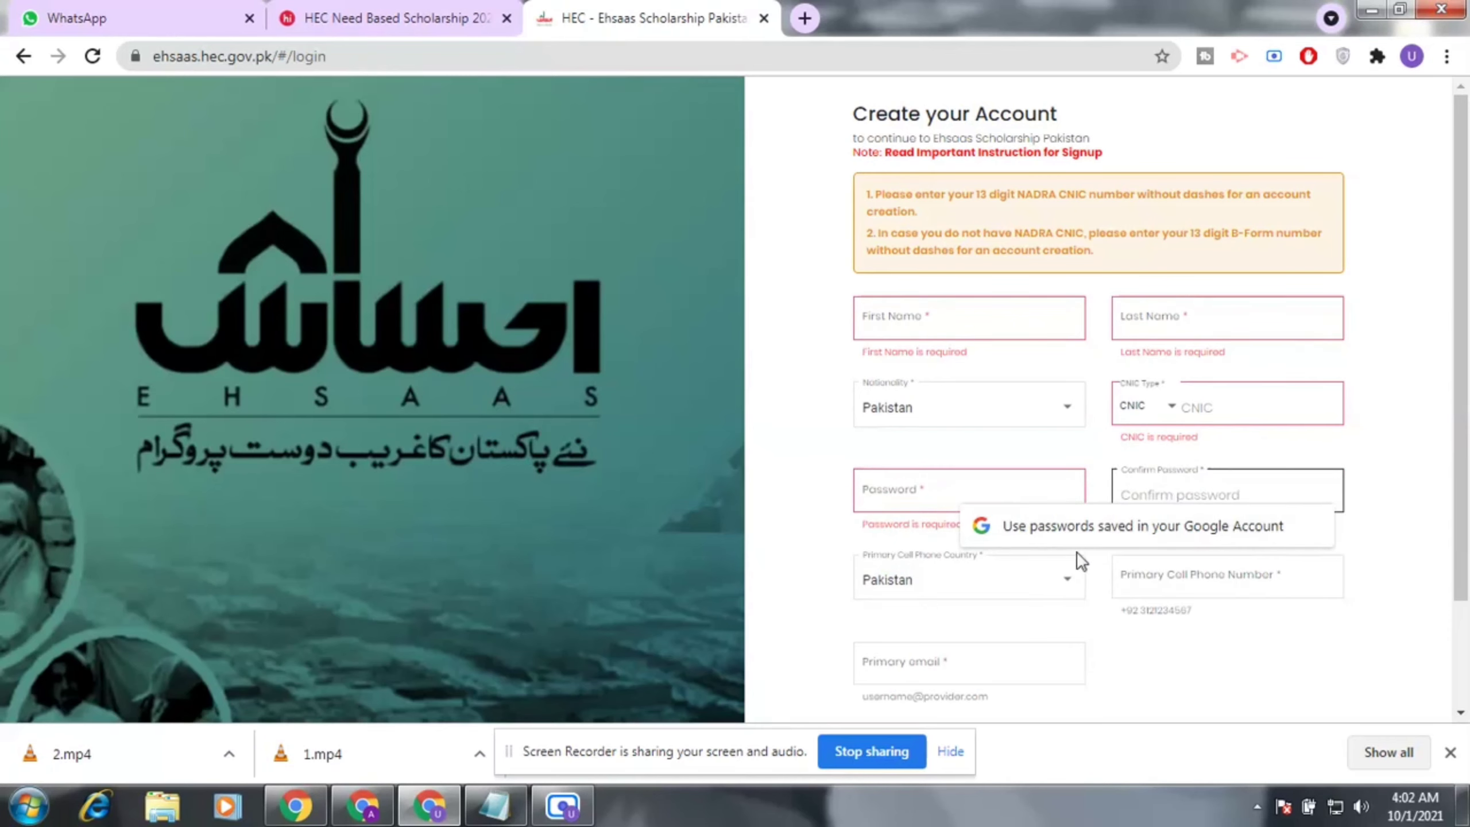
click(1250, 581)
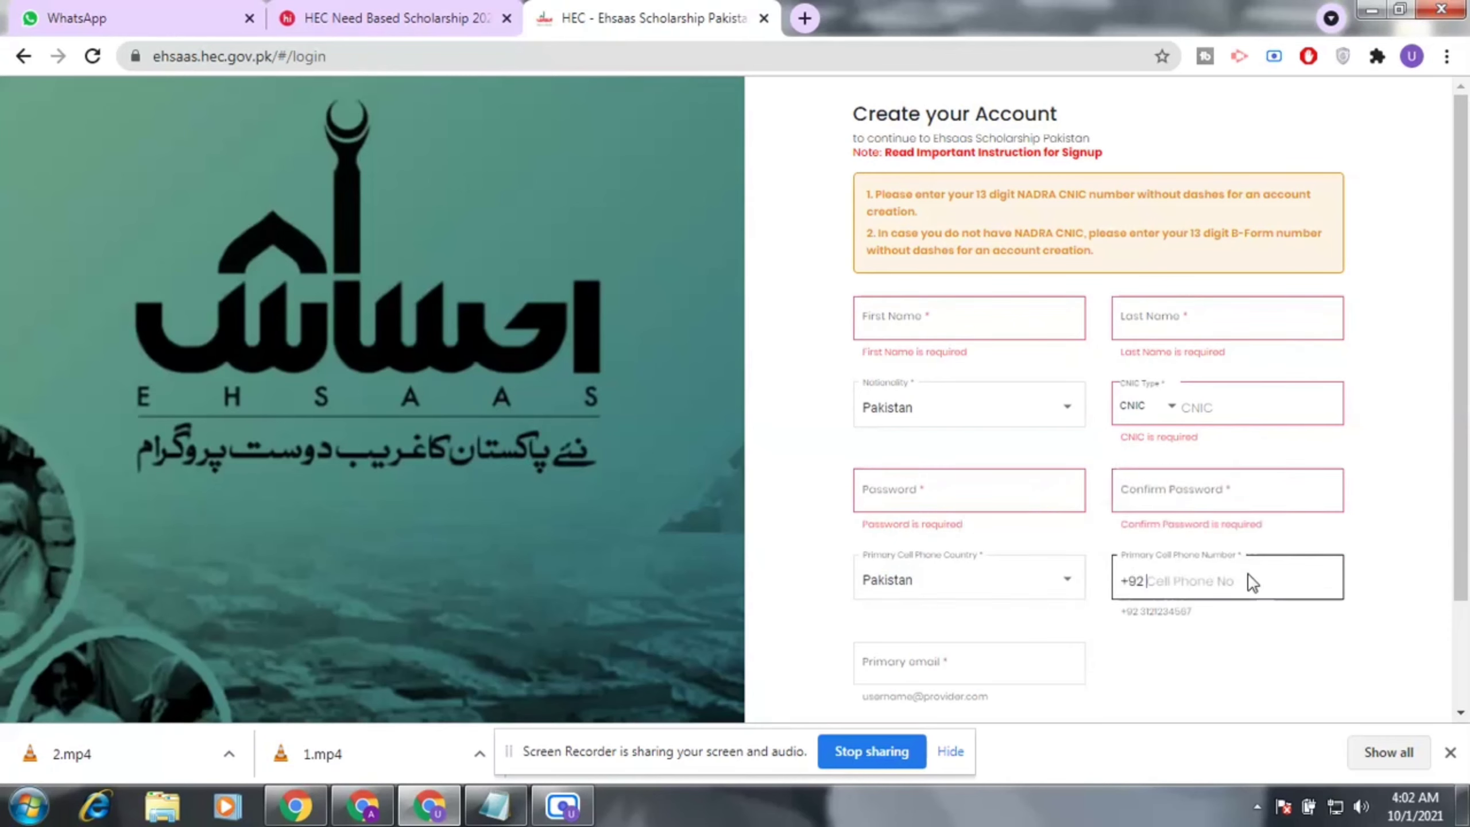
click(980, 651)
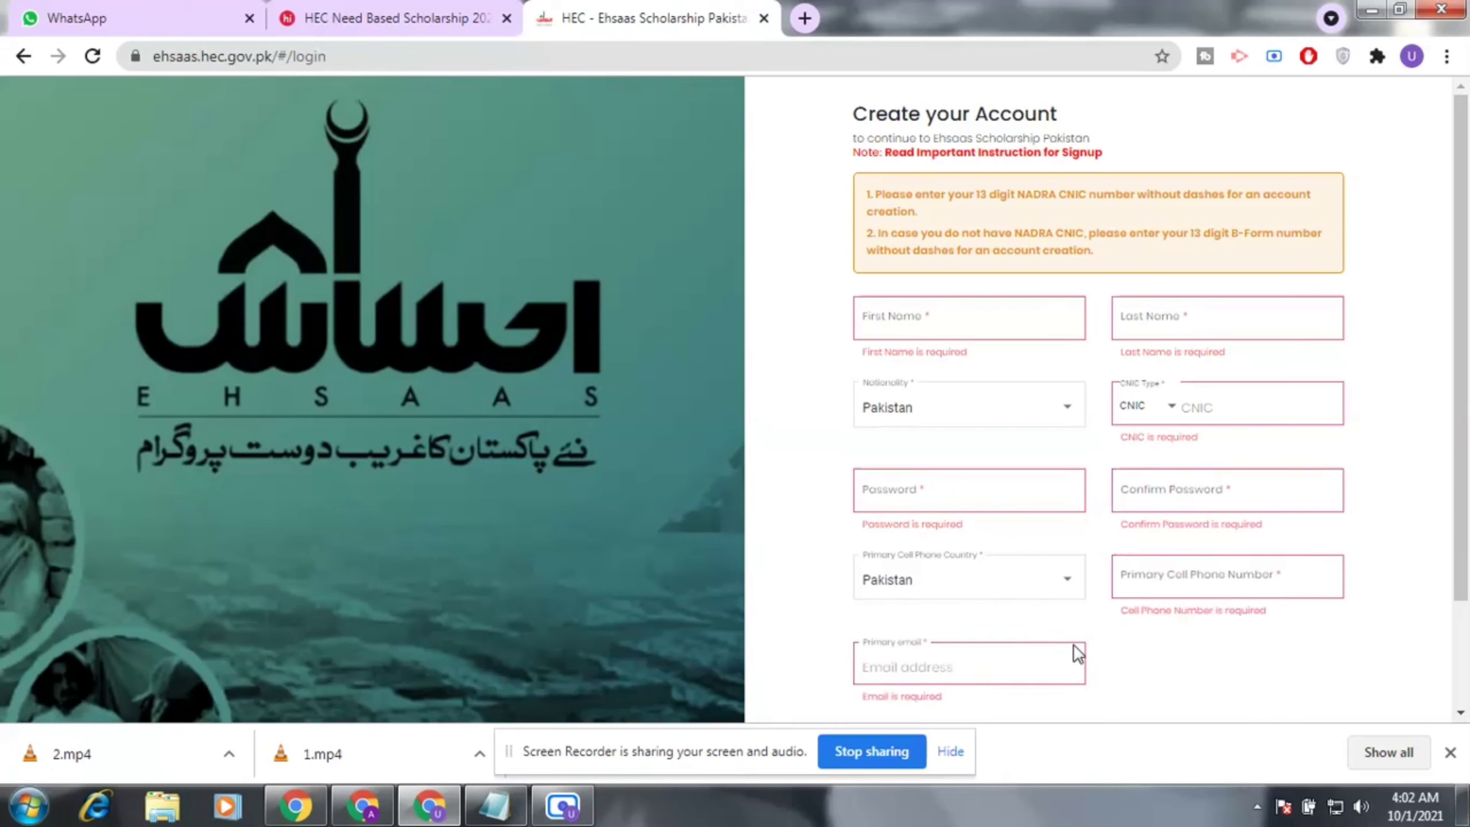
click(1180, 575)
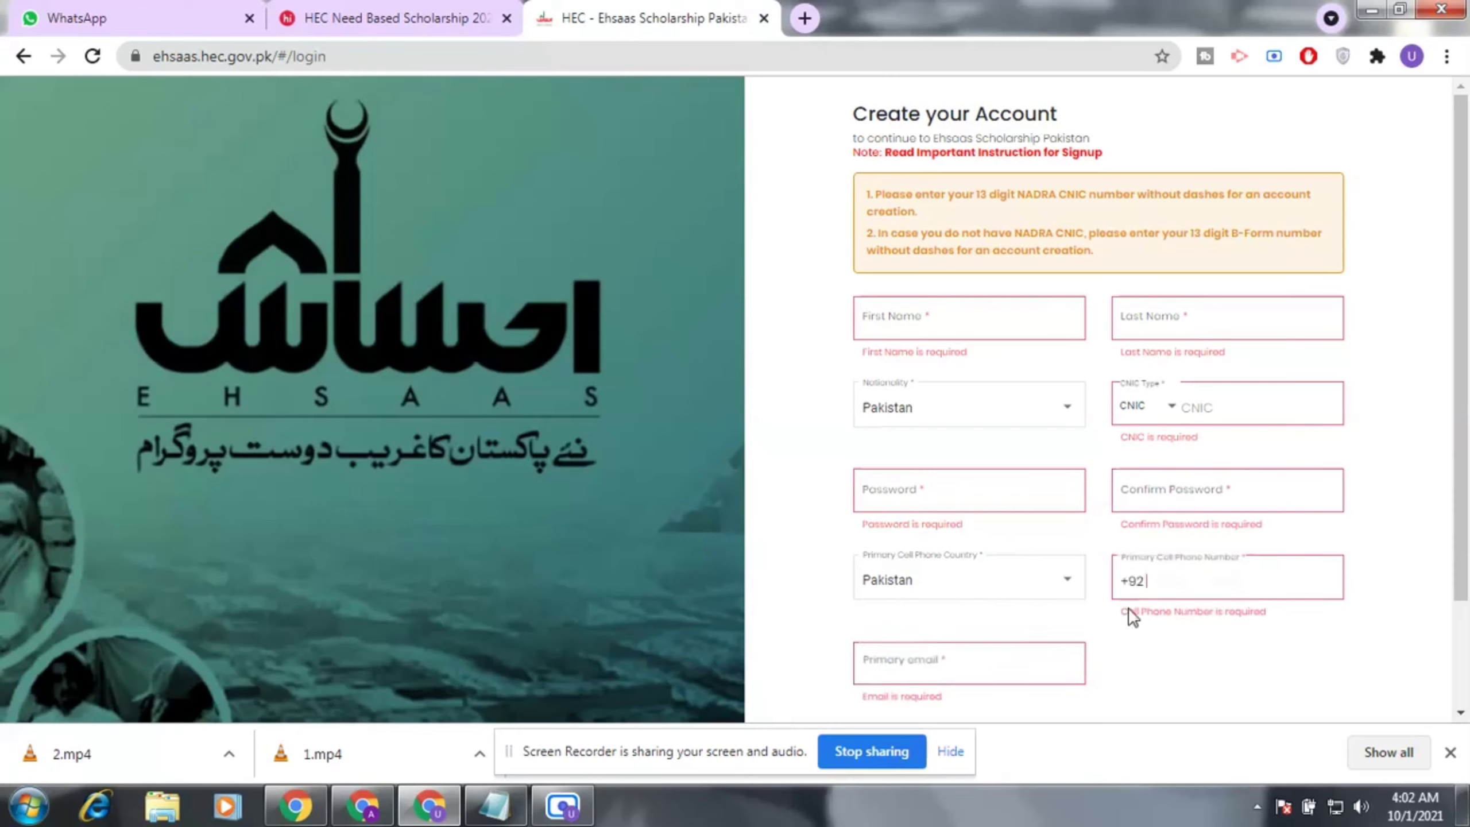
click(961, 667)
click(1212, 581)
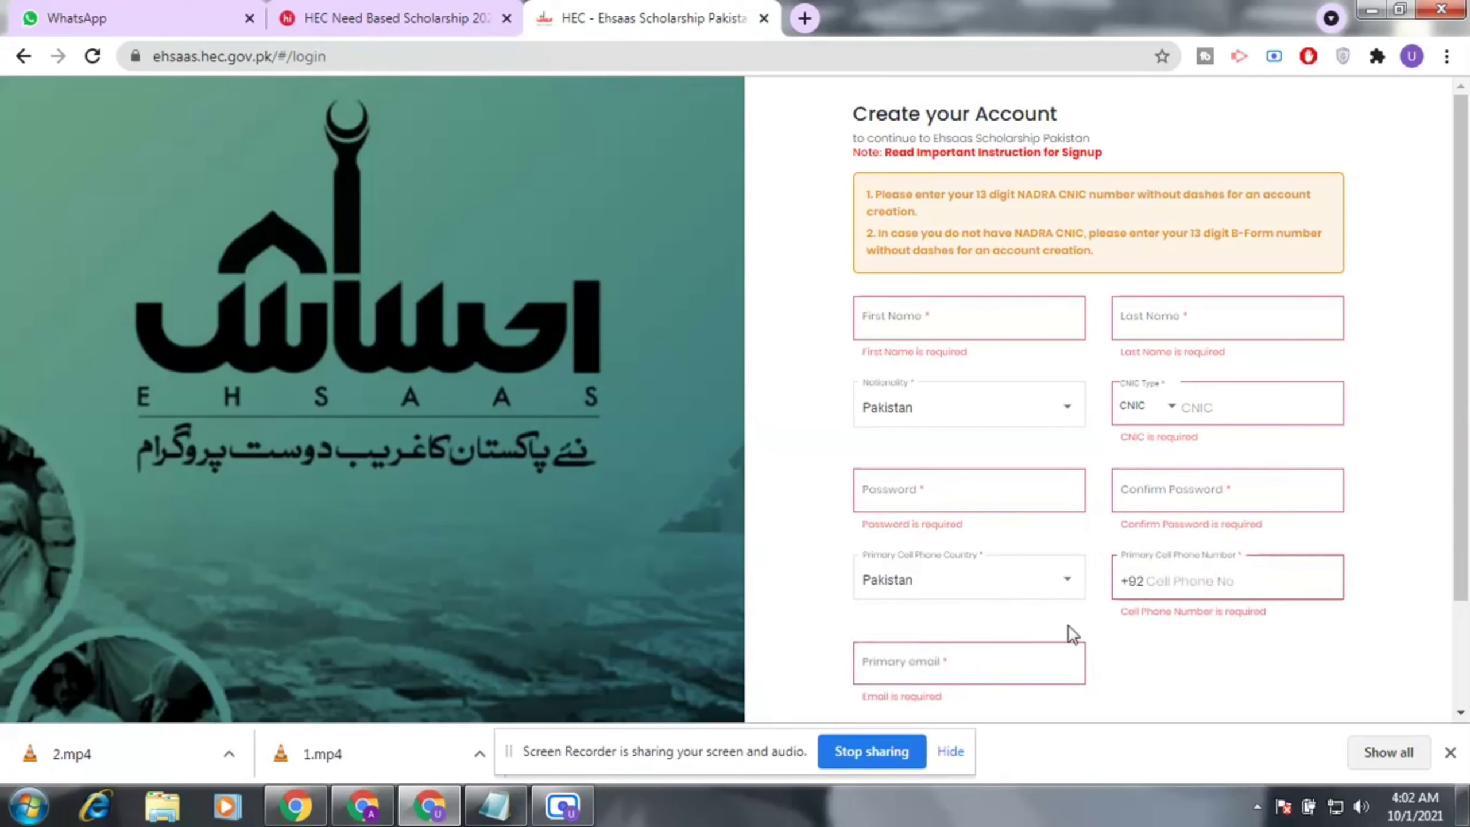
click(1001, 660)
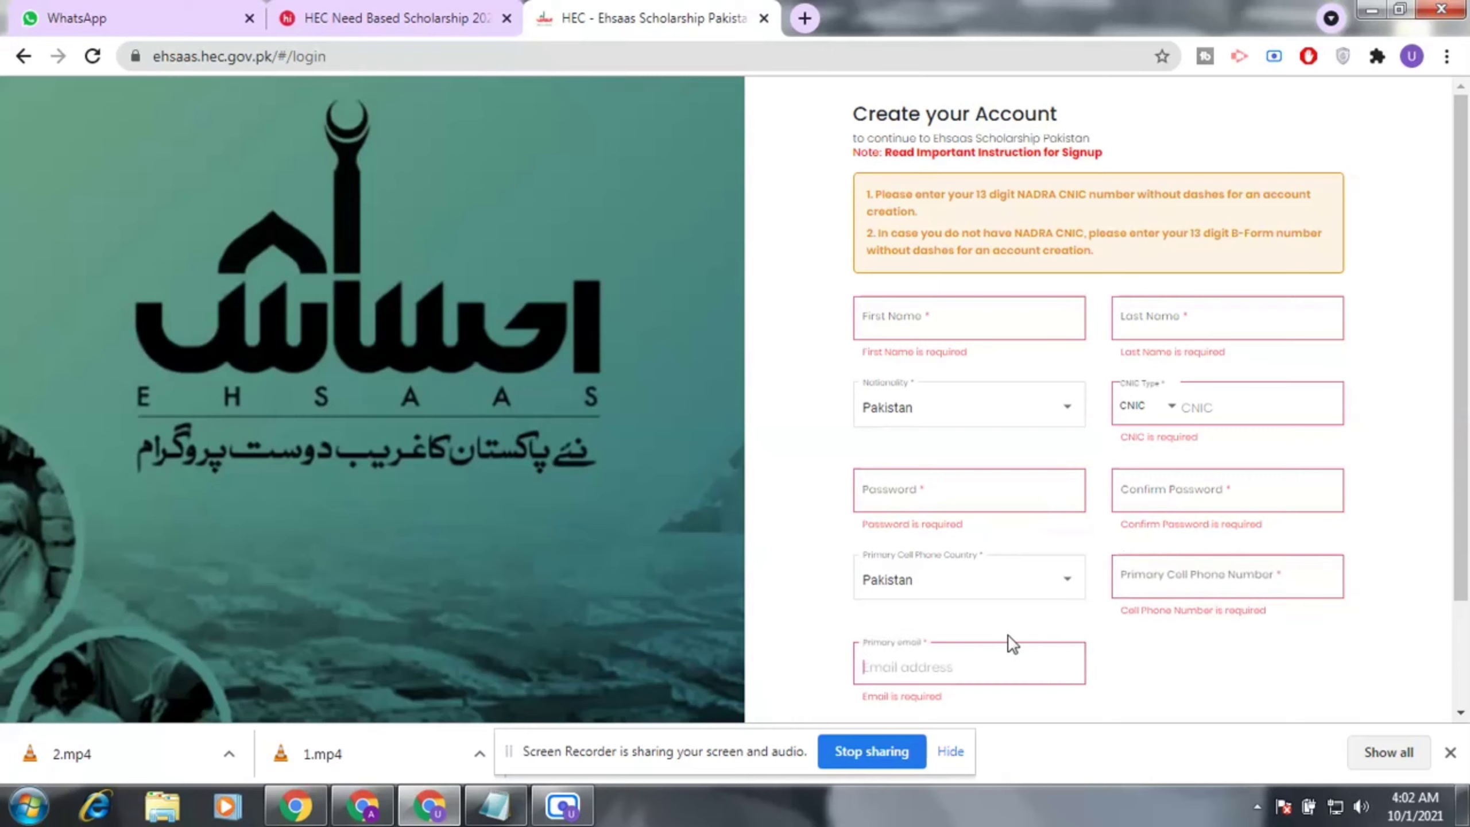
click(1195, 578)
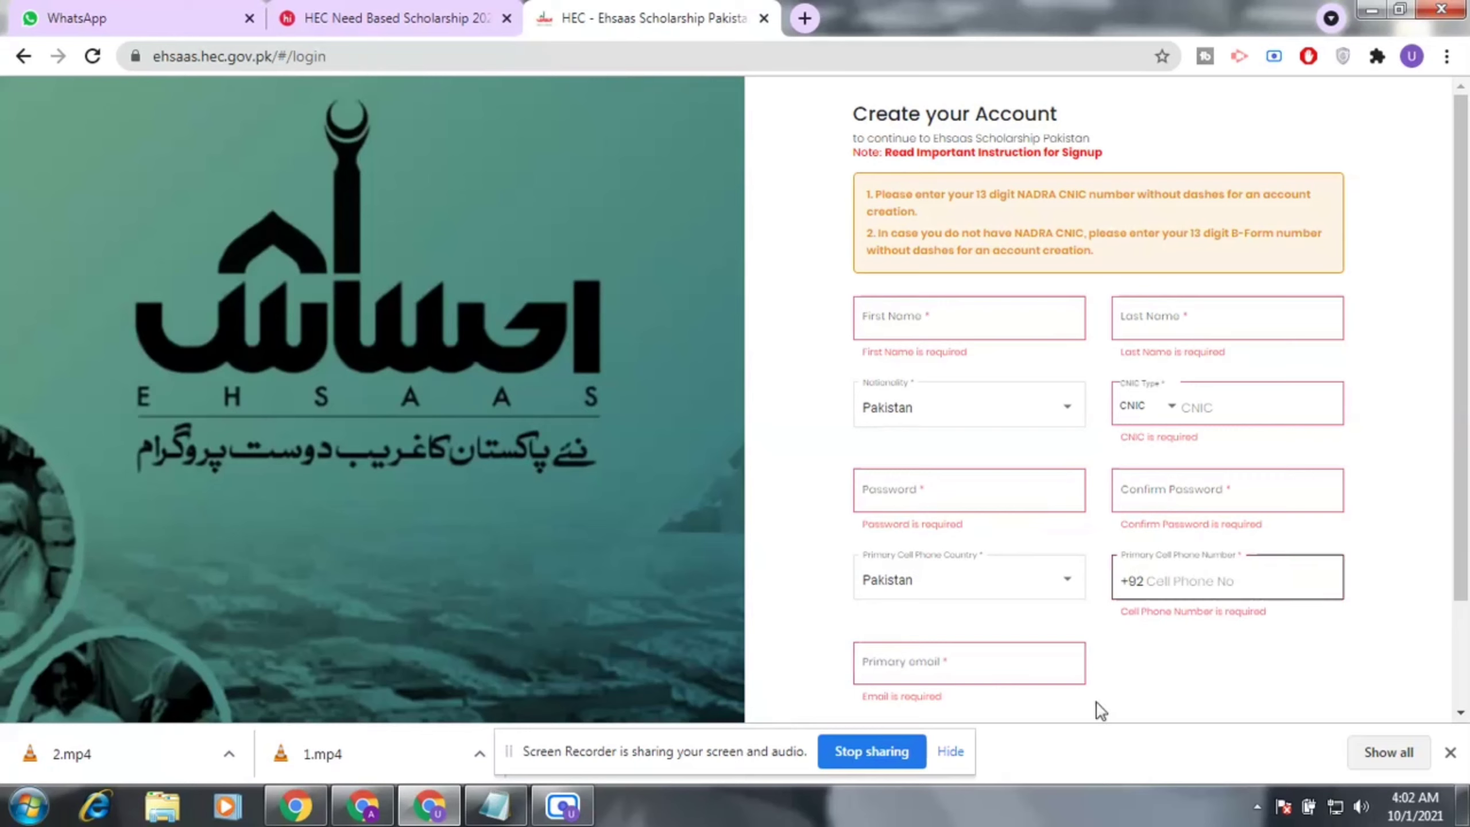
click(994, 660)
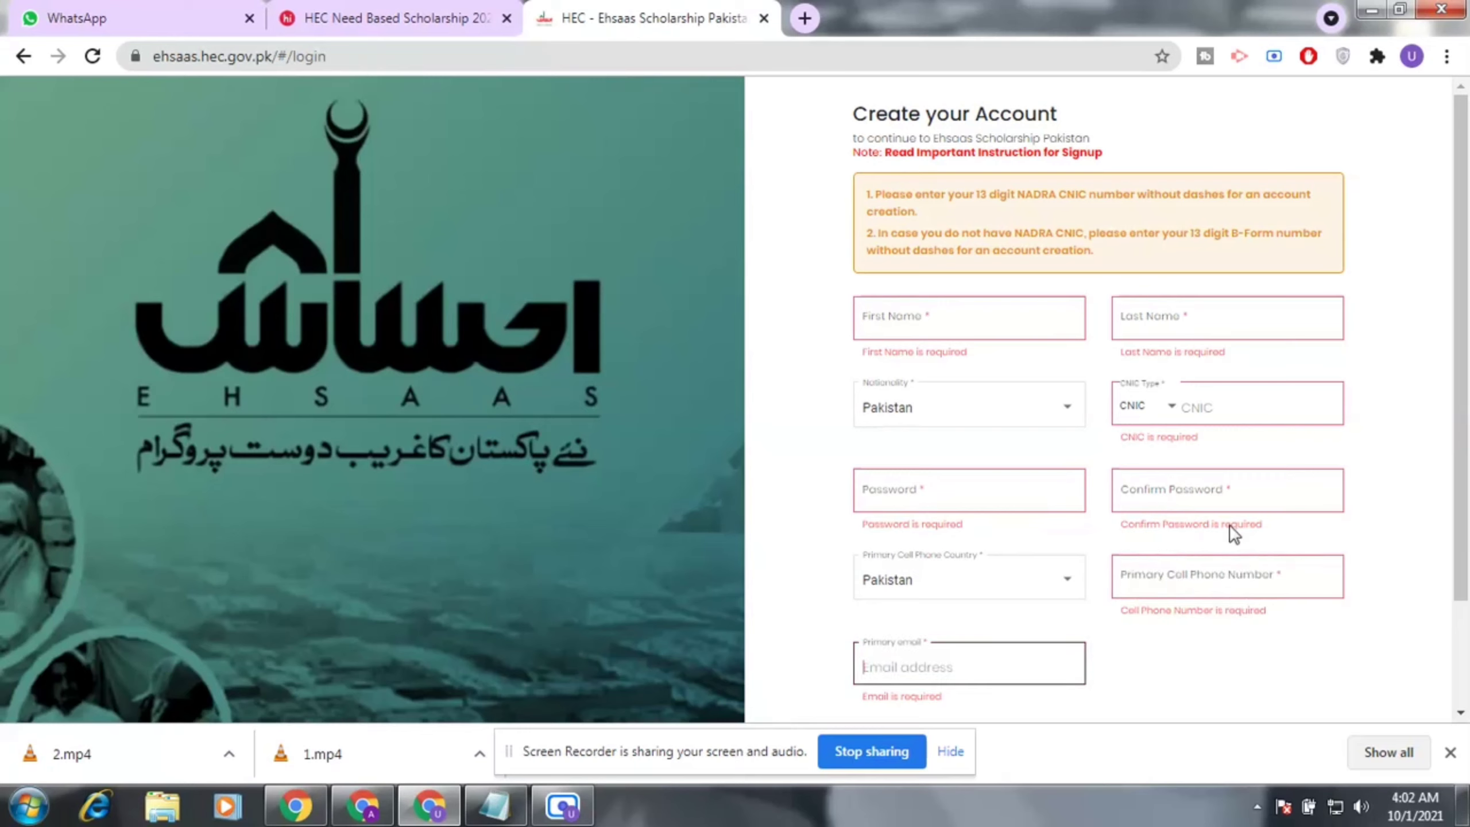
scroll(1152, 570, down, 2)
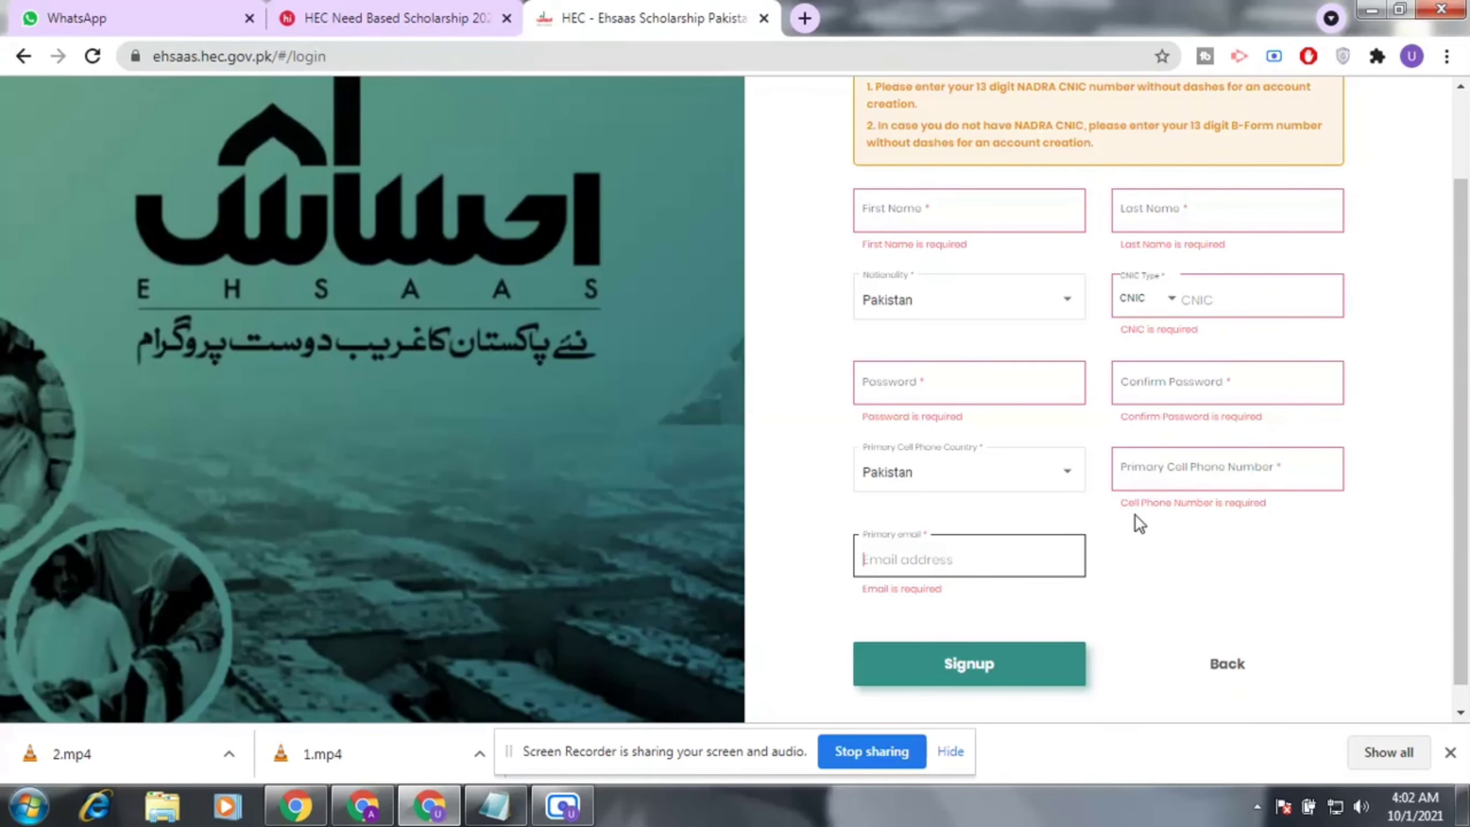
scroll(1134, 514, up, 2)
scroll(1136, 511, down, 2)
scroll(1137, 512, up, 2)
scroll(1159, 669, down, 2)
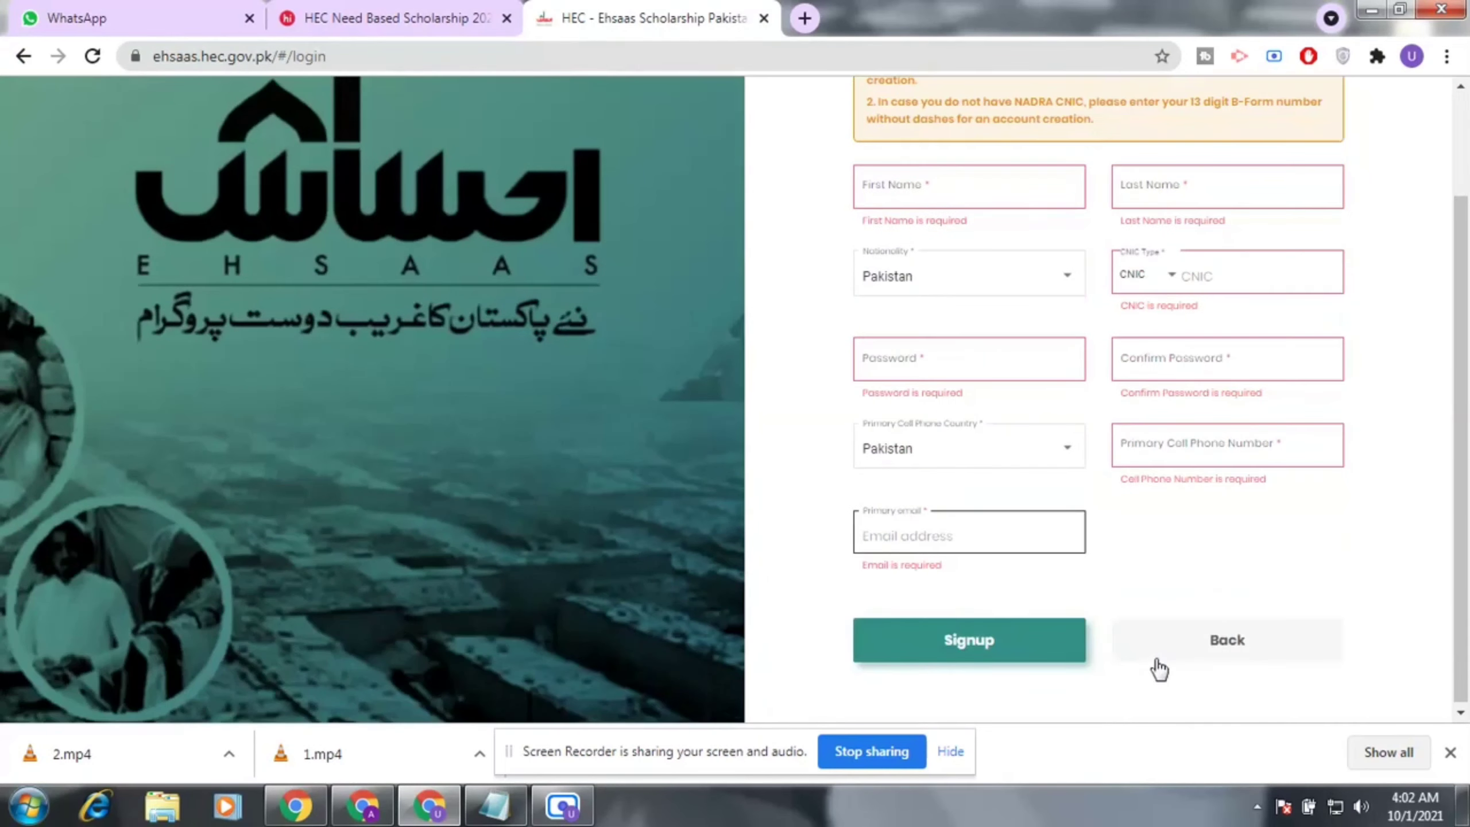
Return to the sign-in page and enter the 13-digit CNIC number in the CNIC/Passport field.
click(1219, 643)
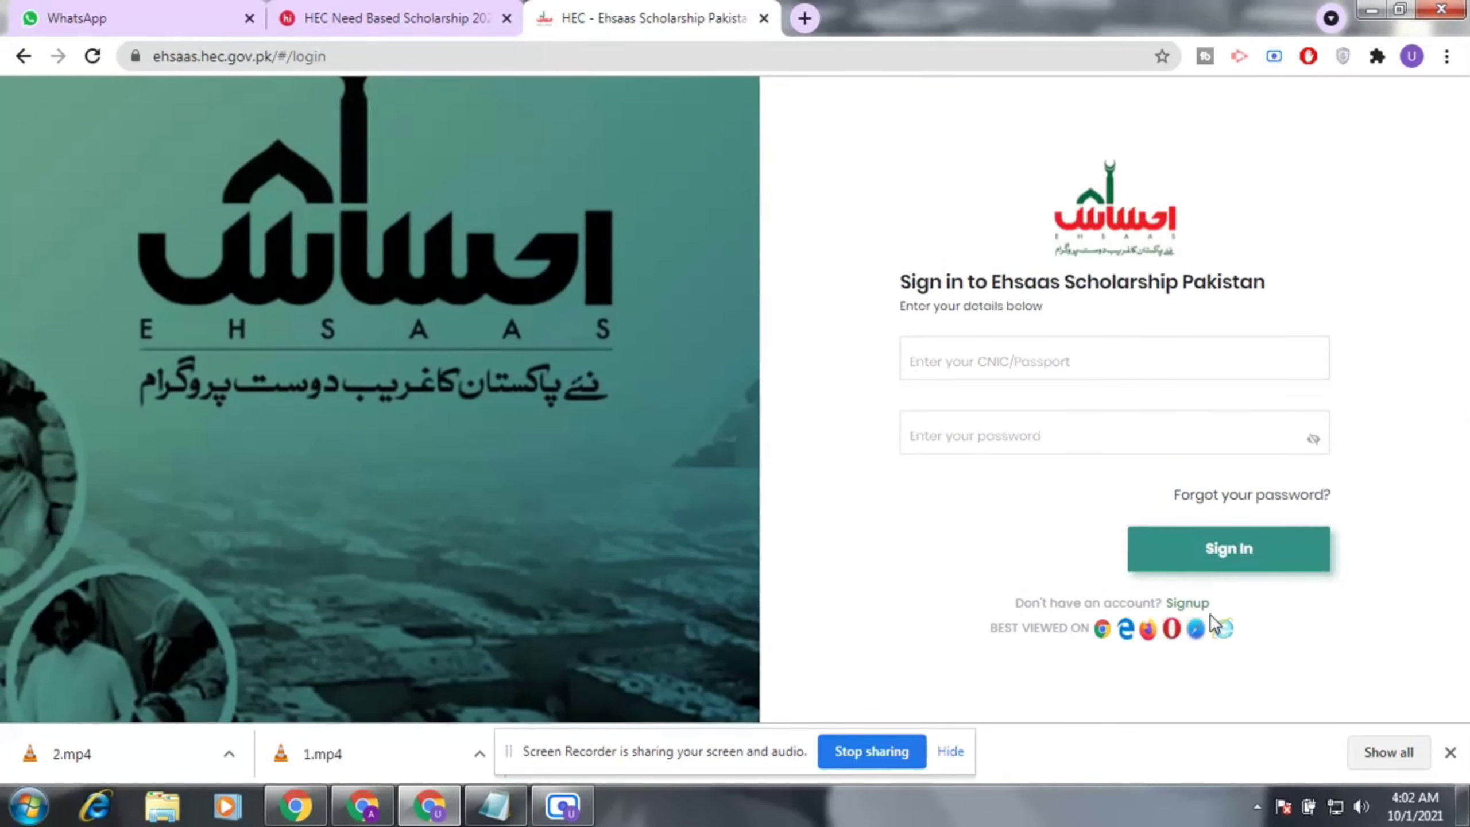
click(1139, 373)
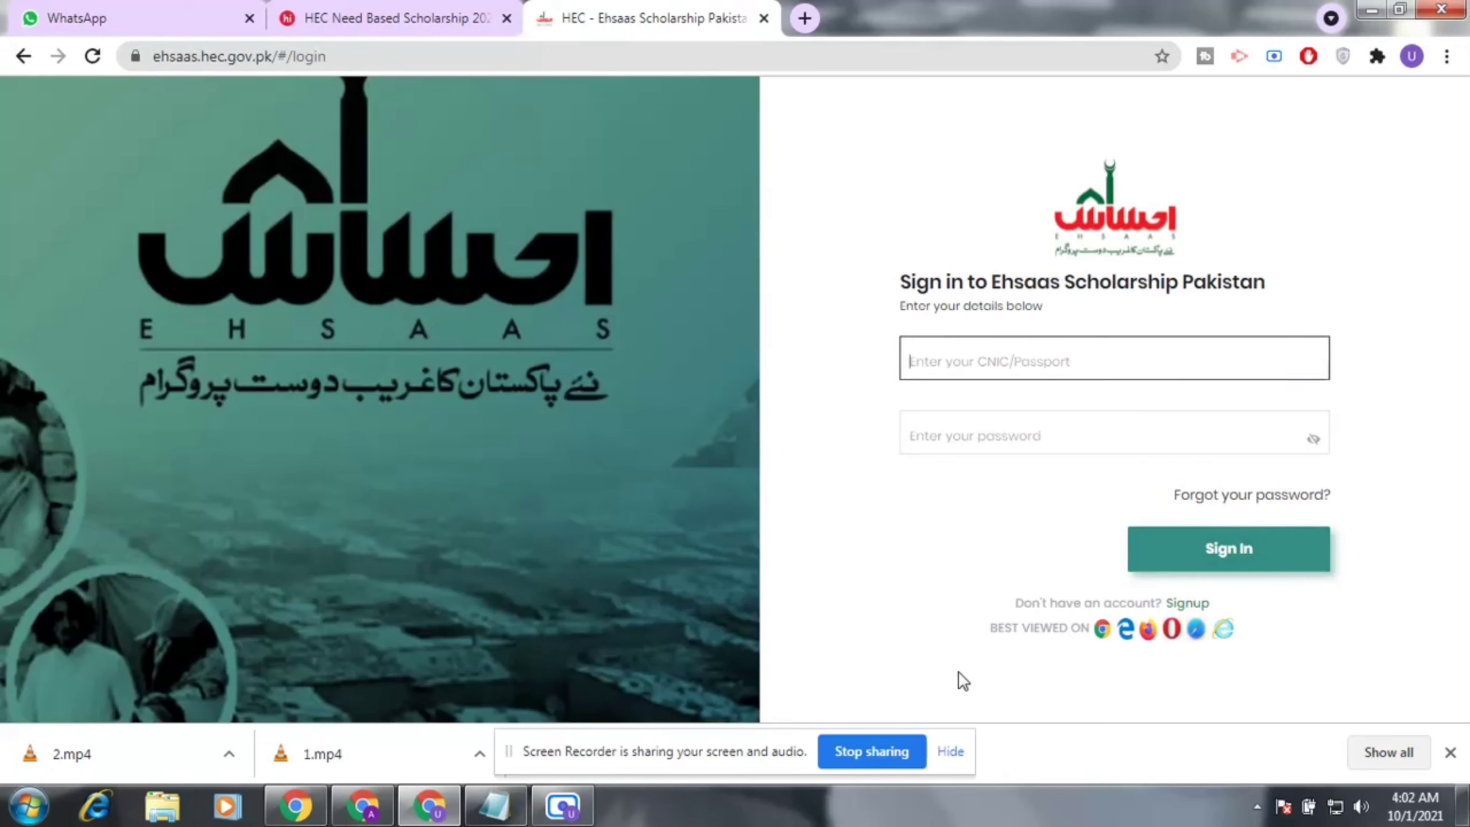
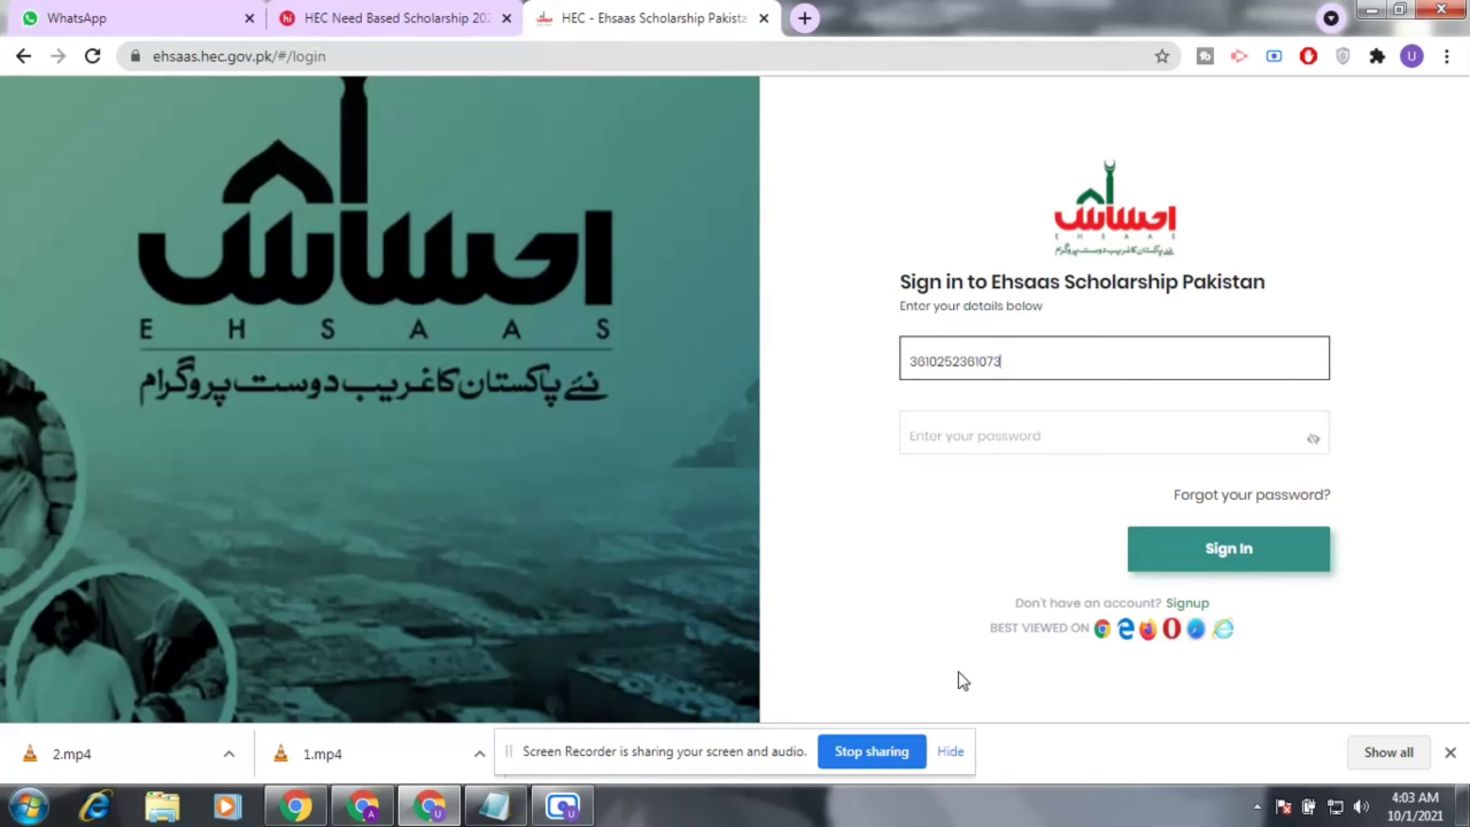
click(1002, 434)
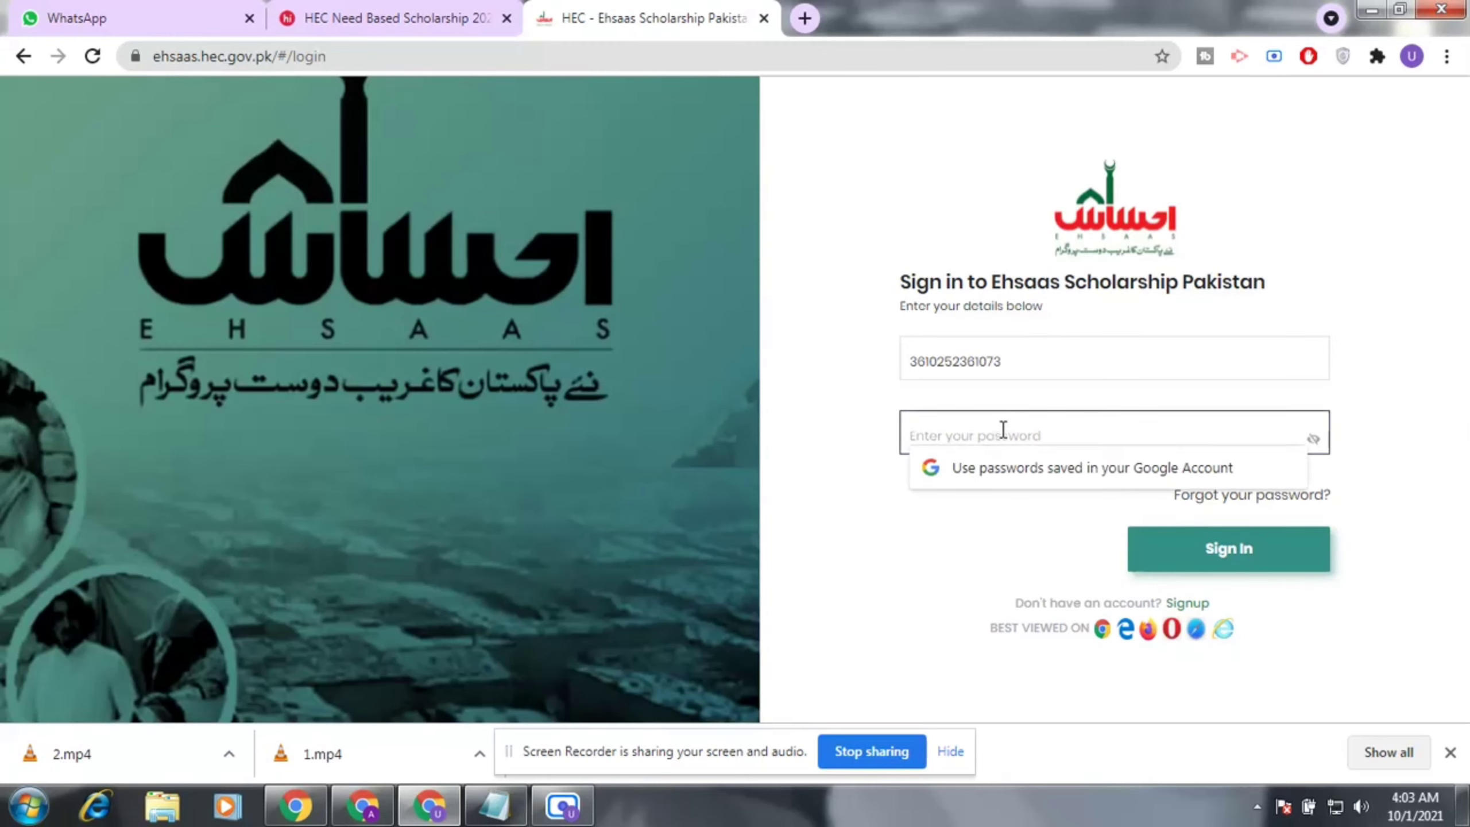
Bring up Notepad from the taskbar and select the saved password line.
click(495, 805)
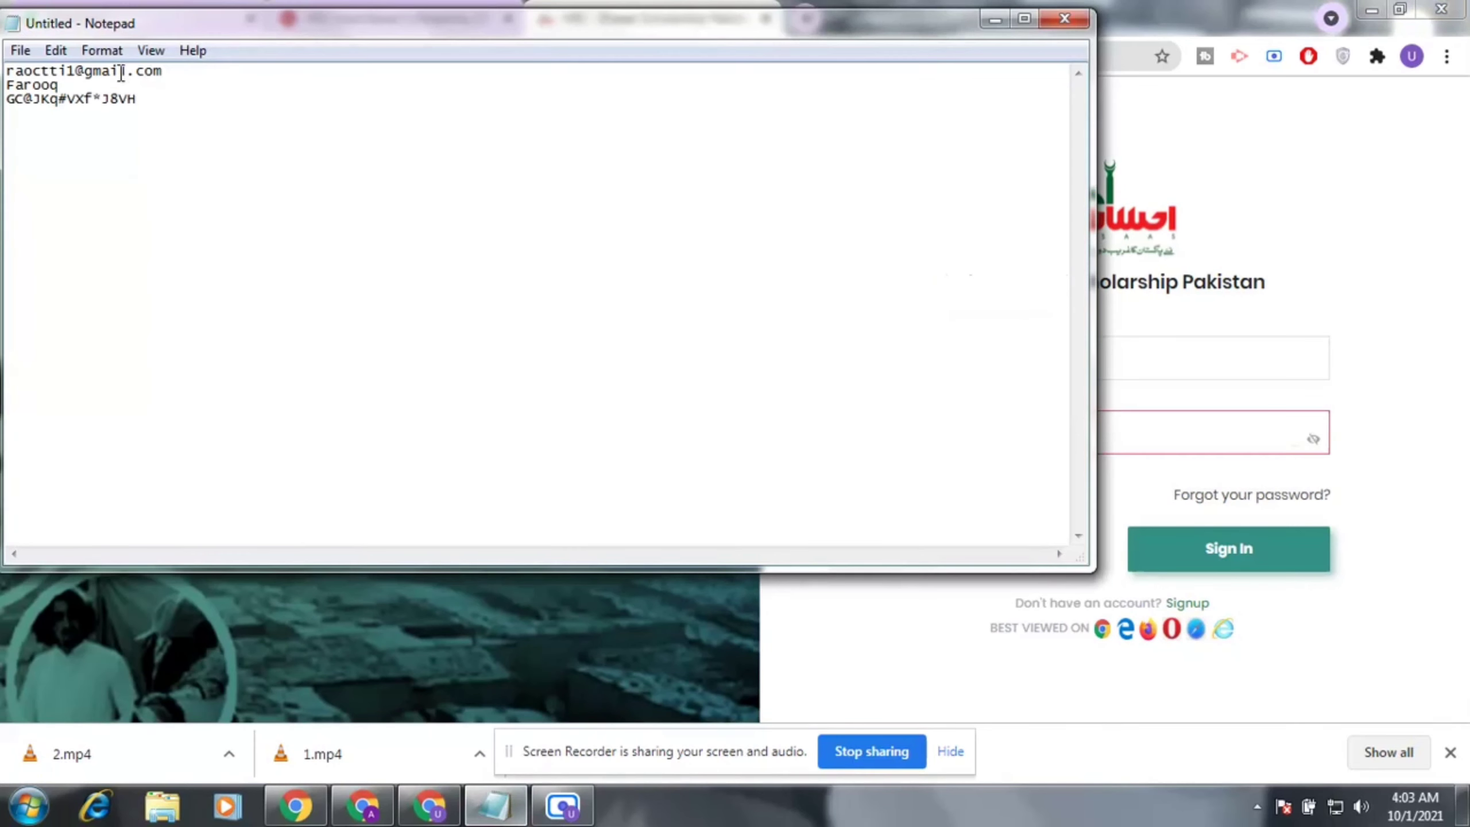
drag(139, 99, 7, 105)
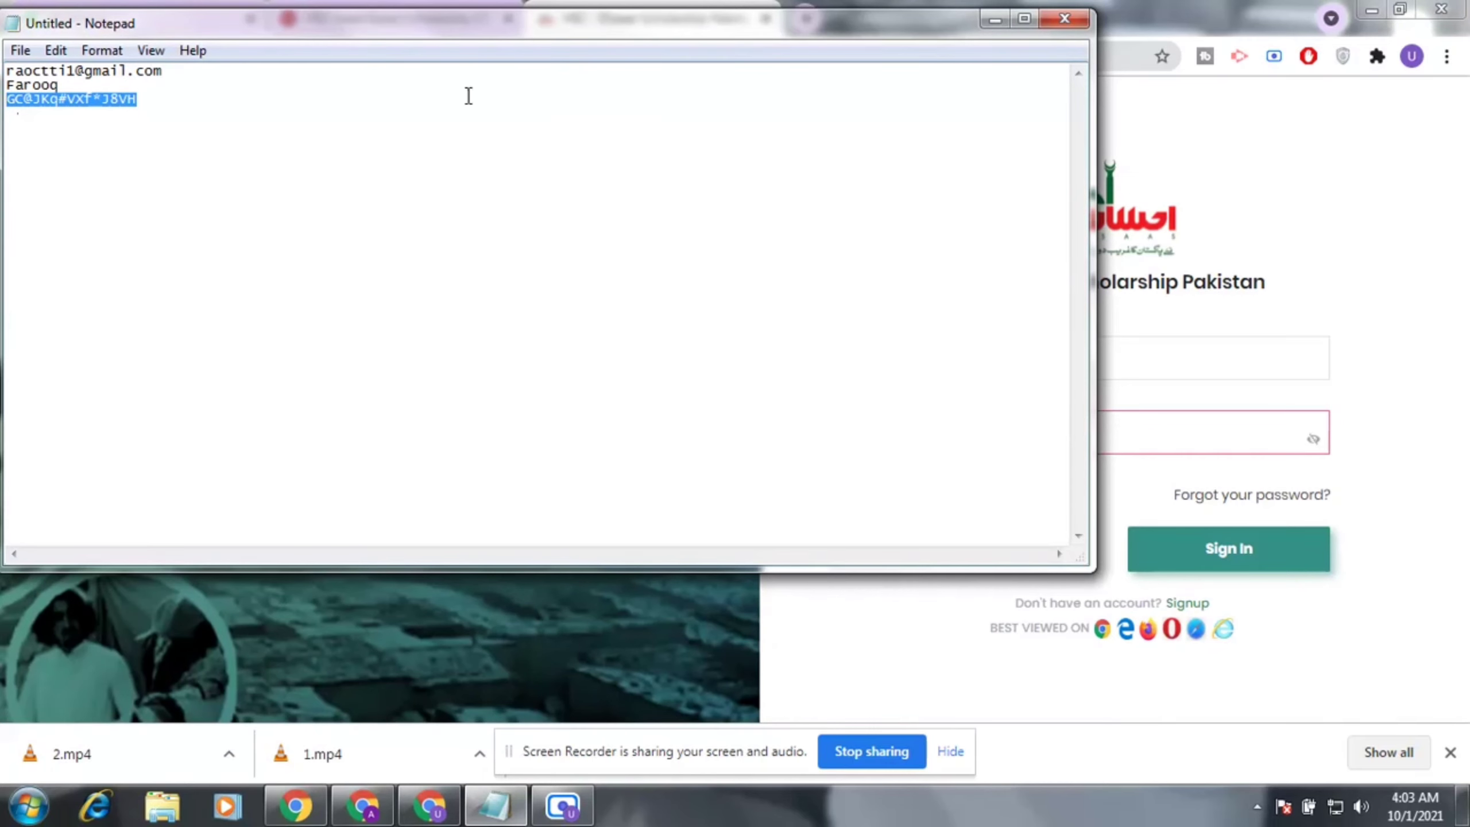
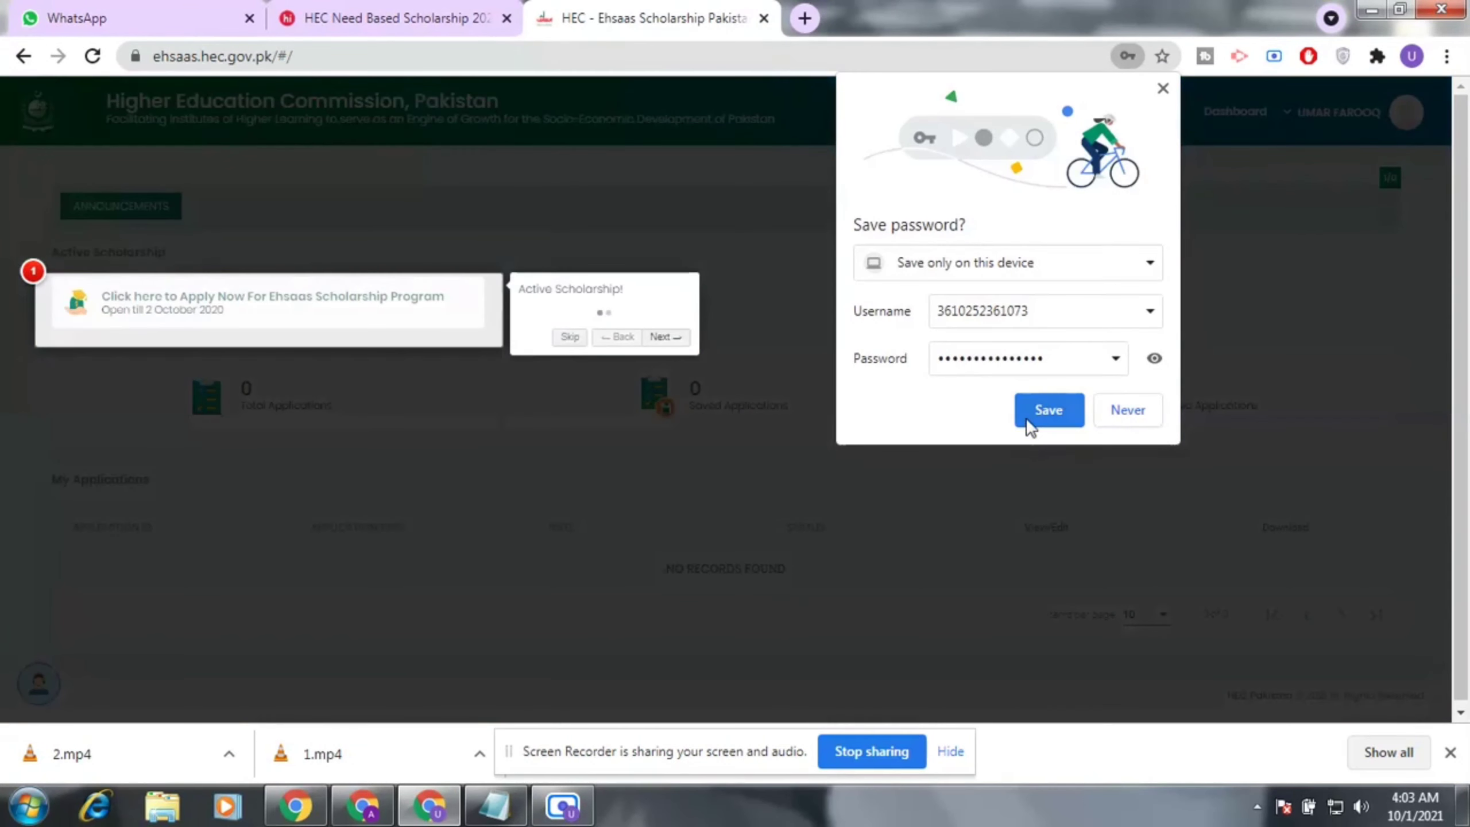
Save the browser password, finish the dashboard tour, and launch the Apply Now Ehsaas application.
click(1035, 408)
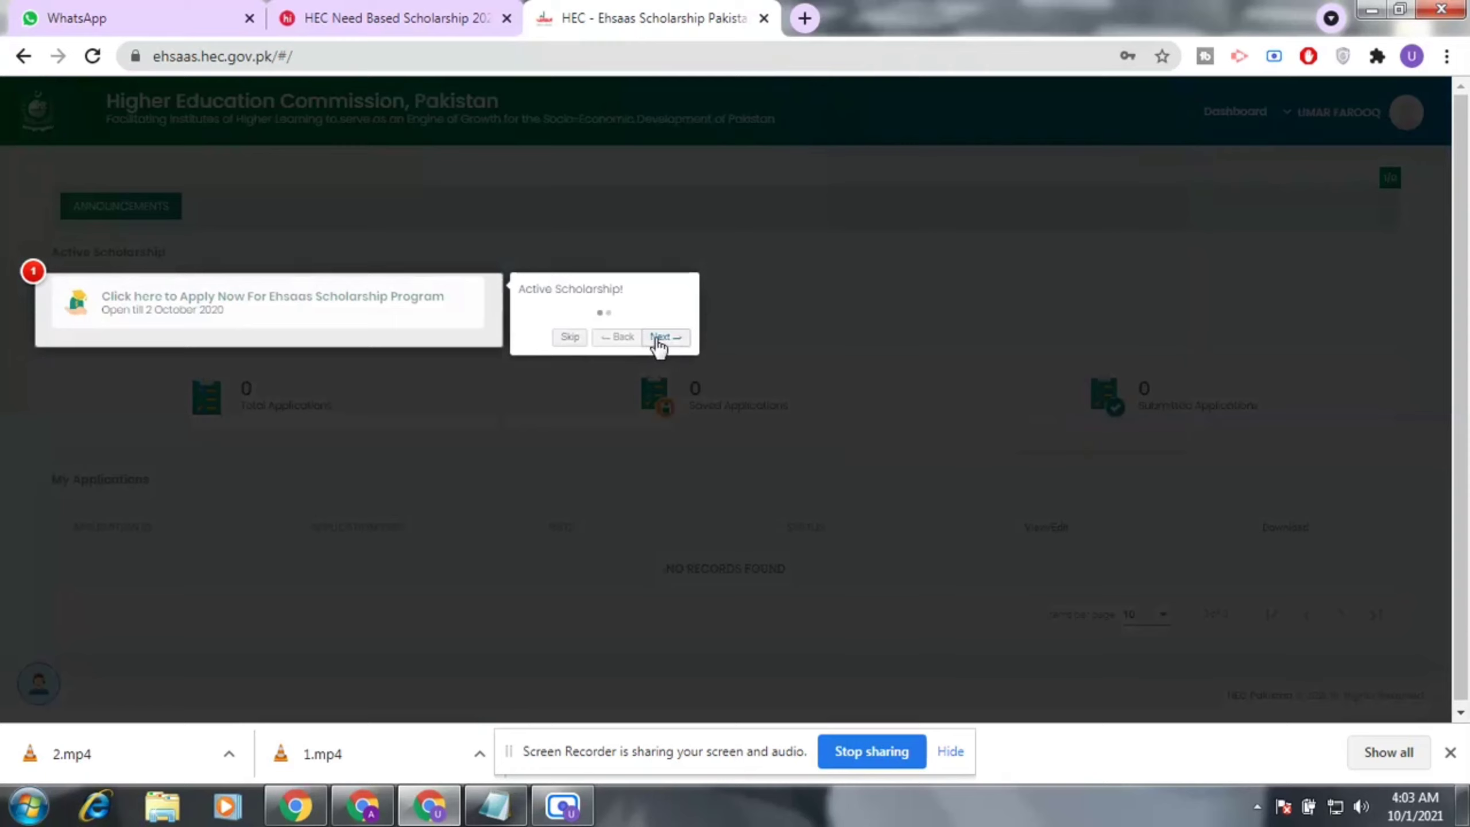
click(658, 339)
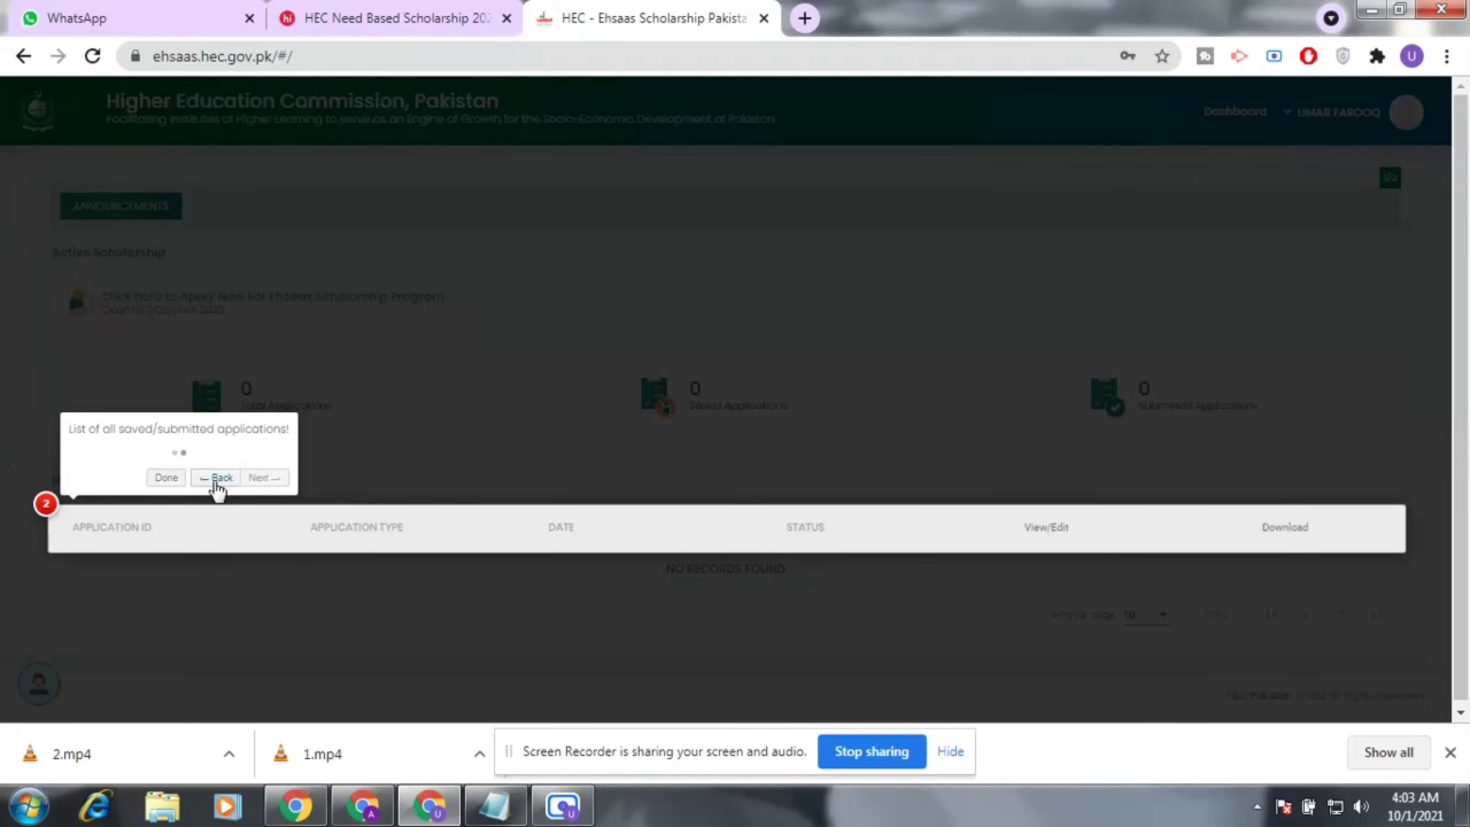
click(165, 478)
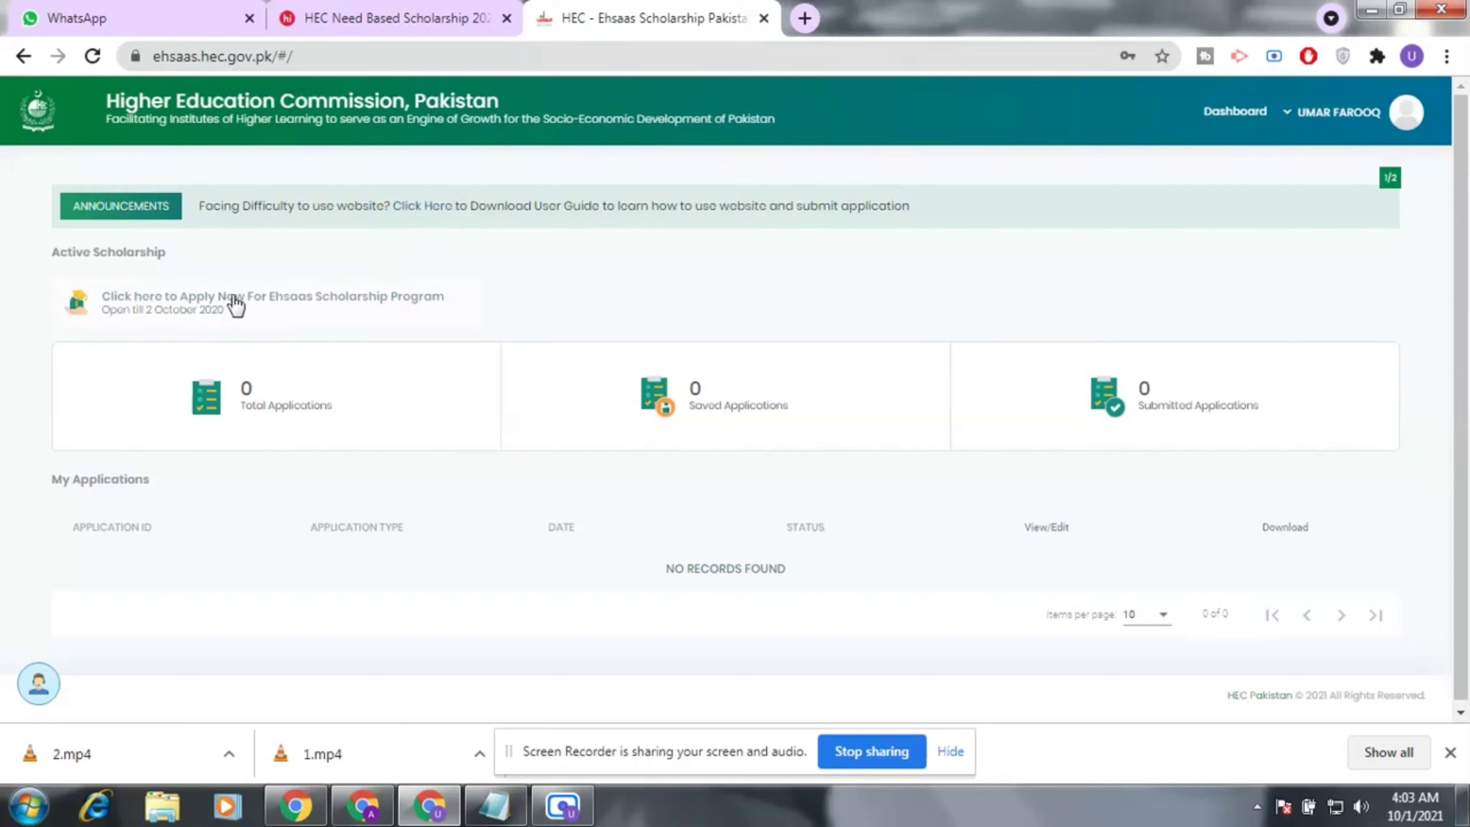
click(180, 302)
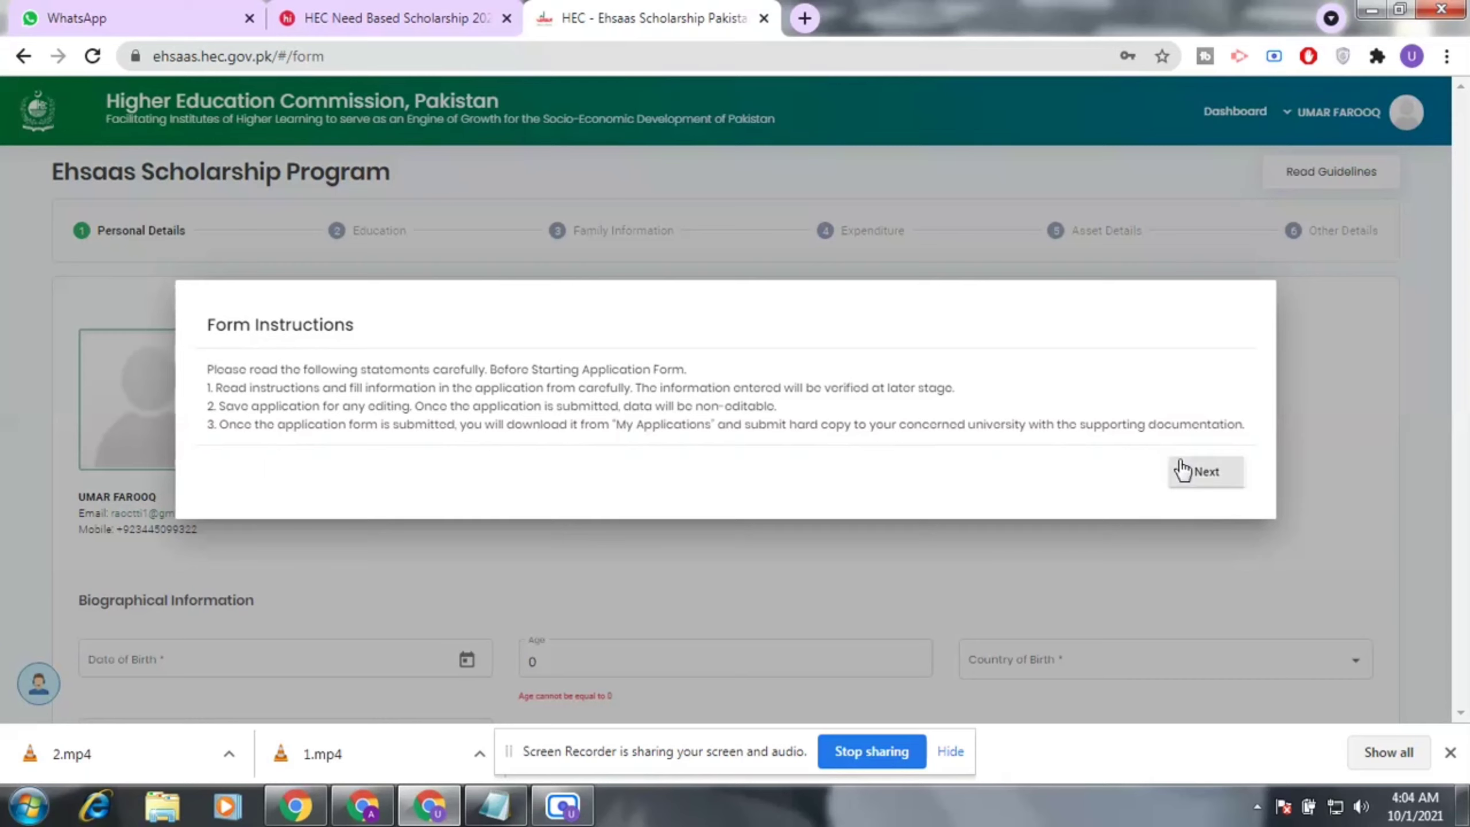
Close the three-point Form Instructions notice to begin the Personal Details step.
click(1211, 473)
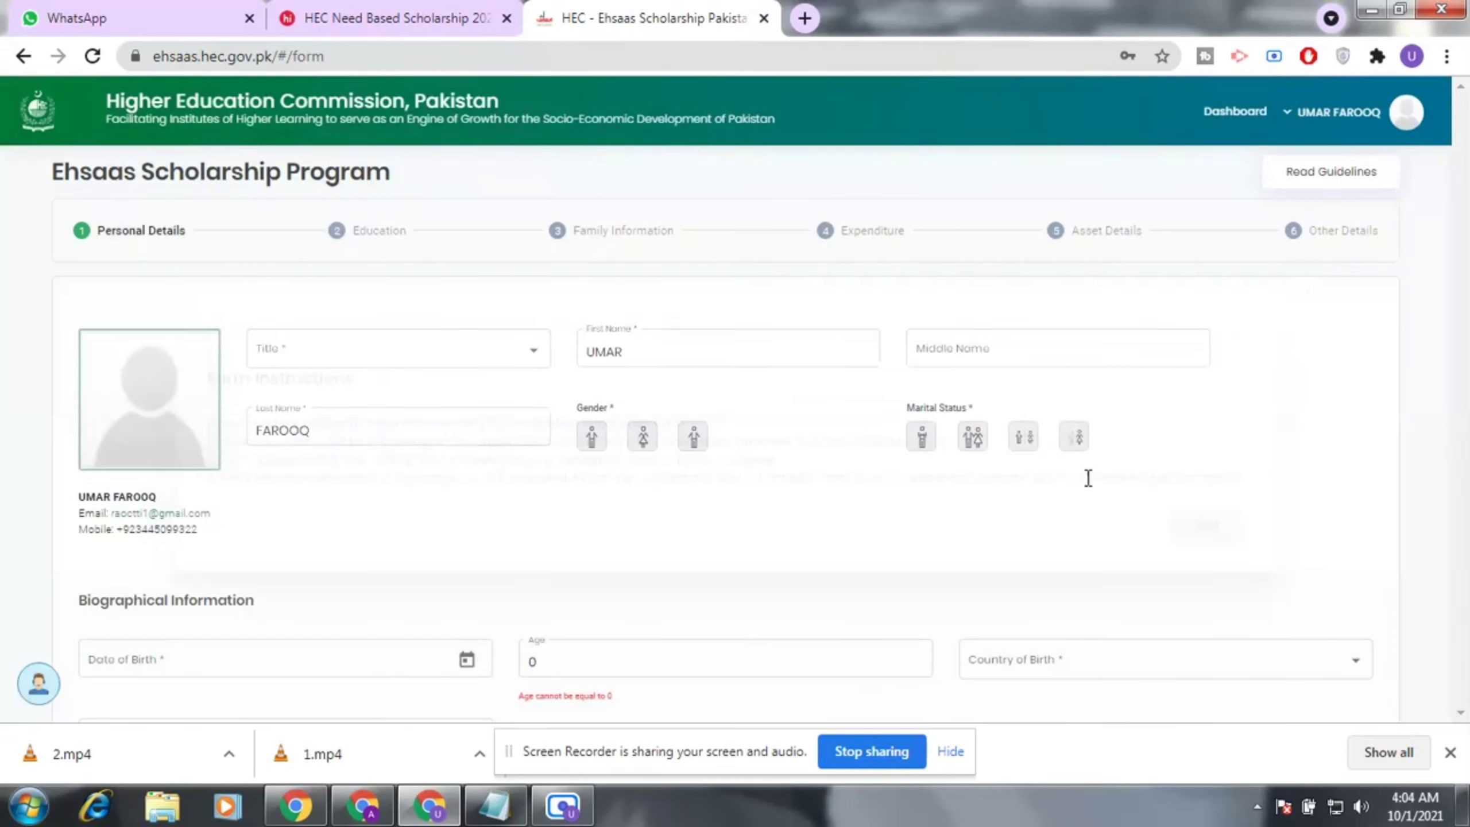
Choose Mr. as the title, Male as gender and Single as marital status.
click(533, 350)
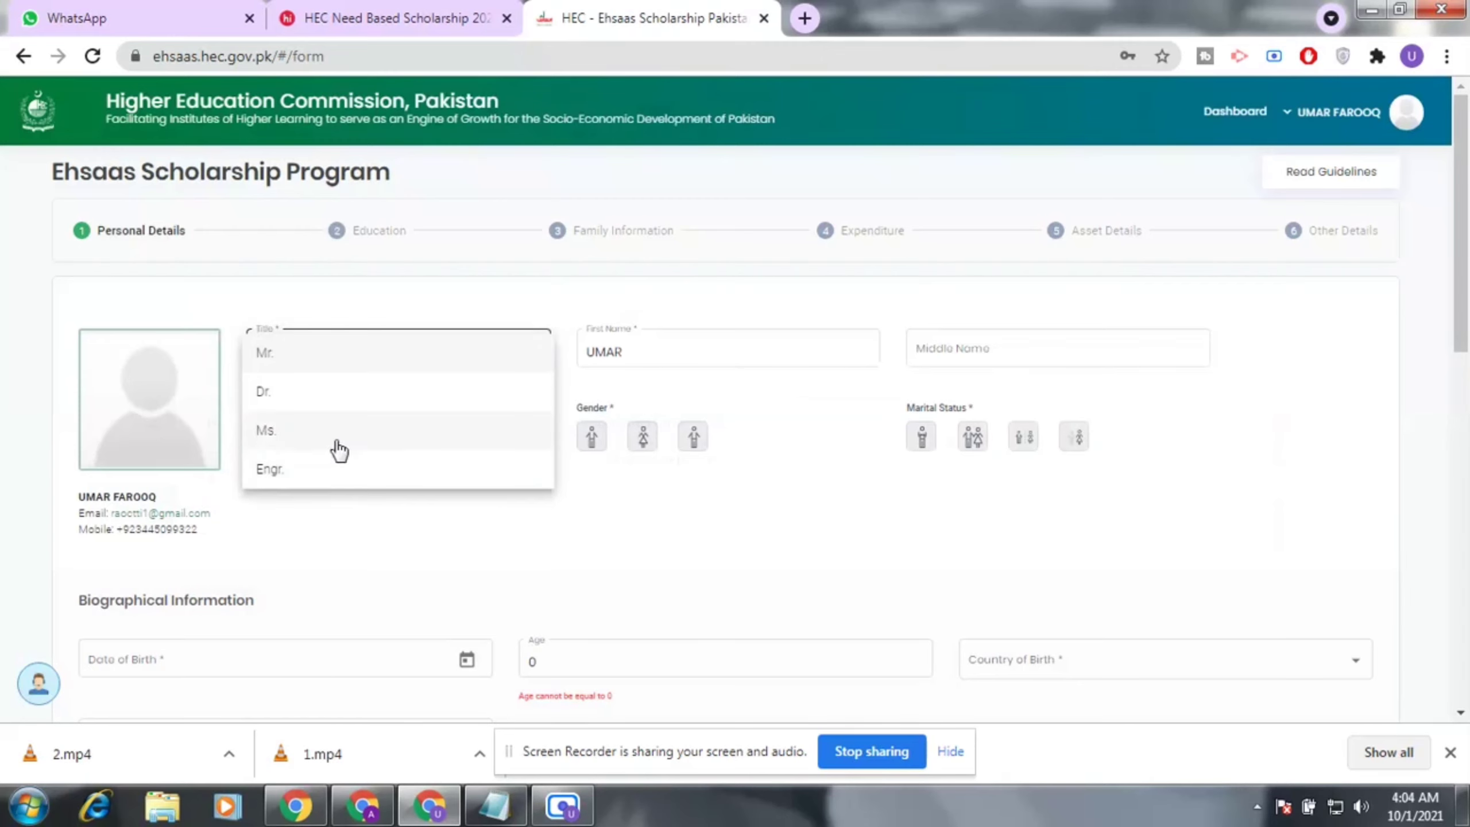
click(304, 357)
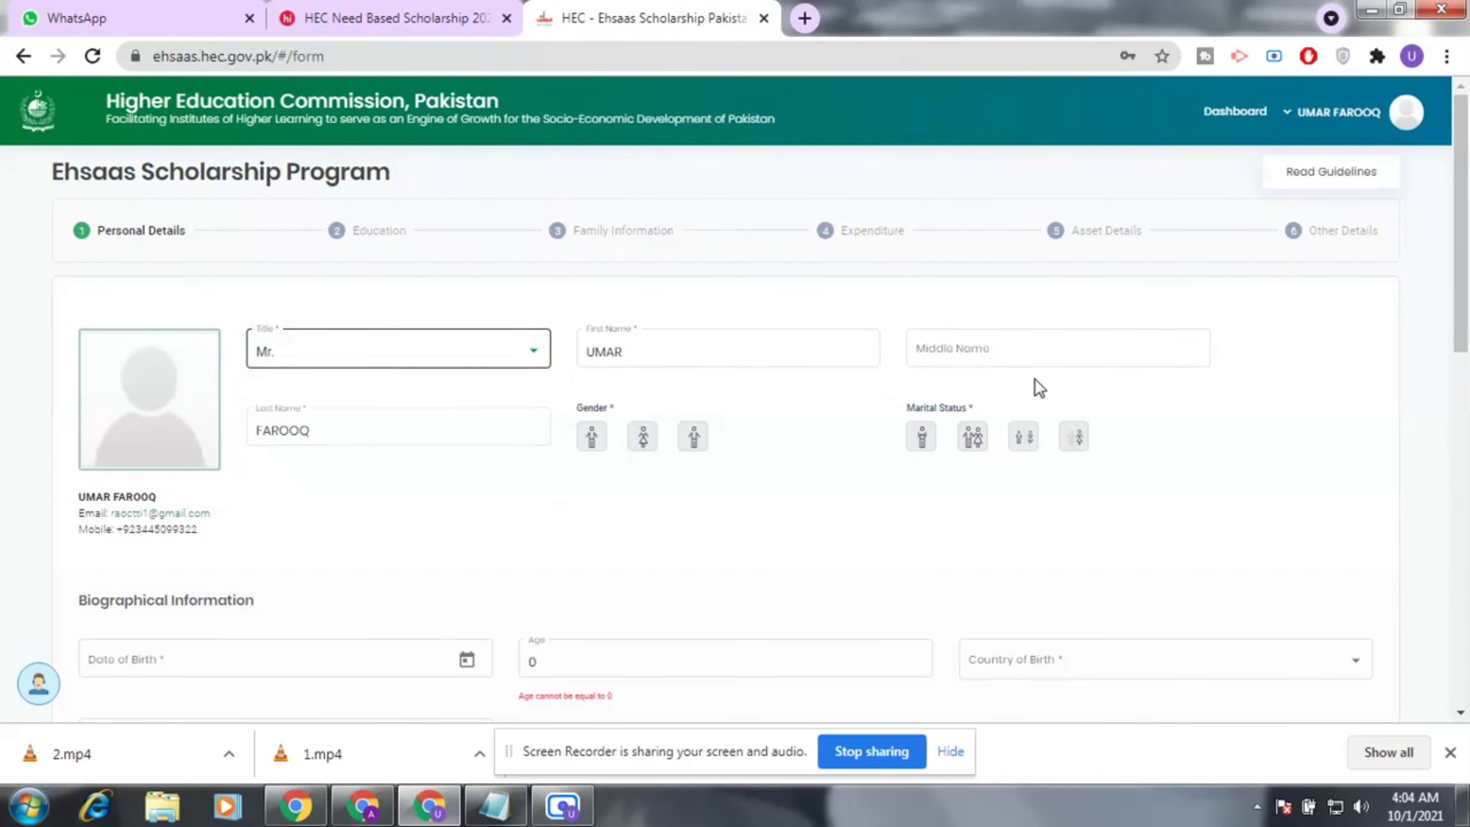
click(991, 347)
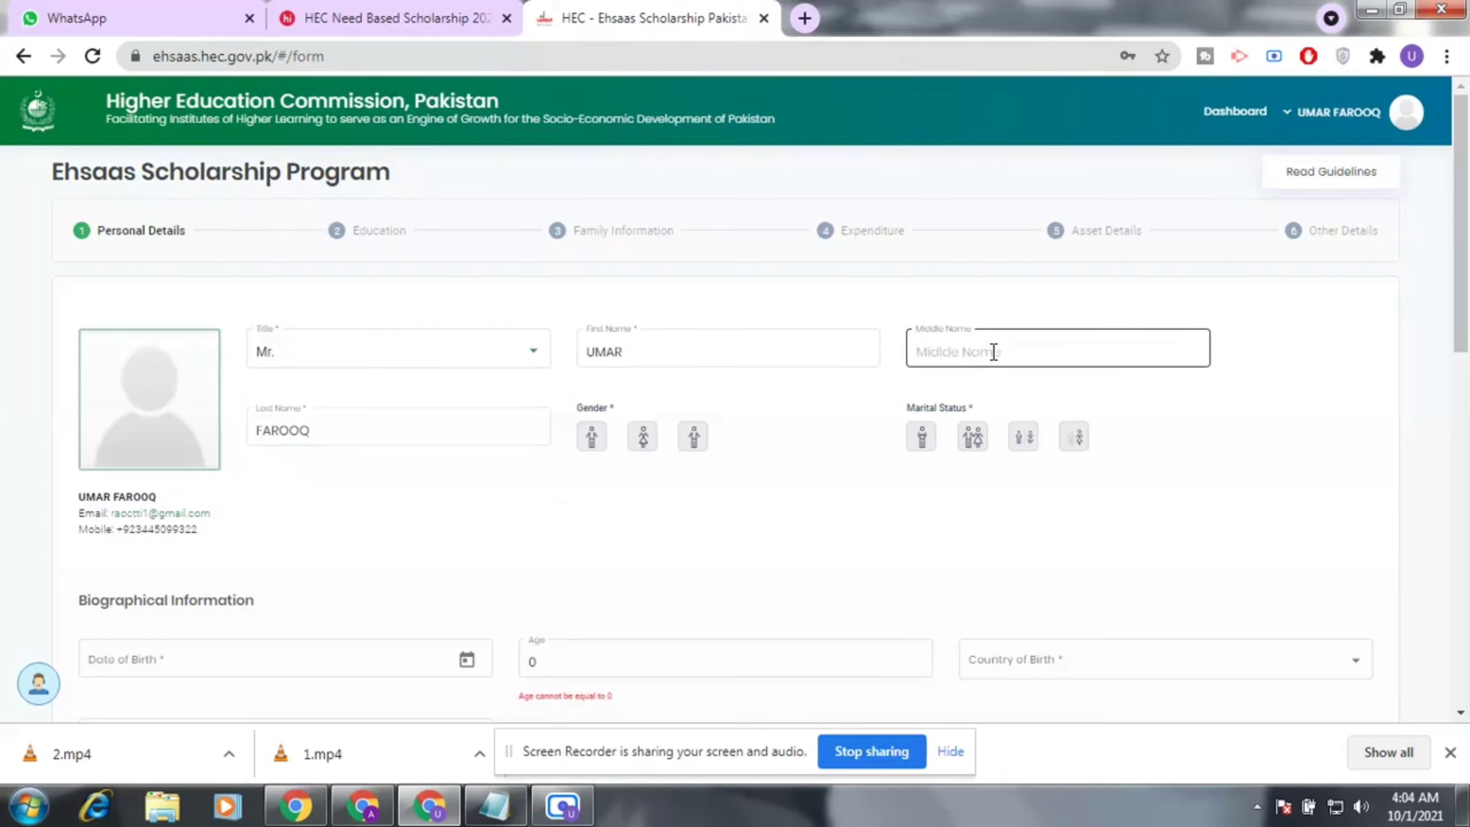
click(448, 429)
scroll(628, 457, down, 2)
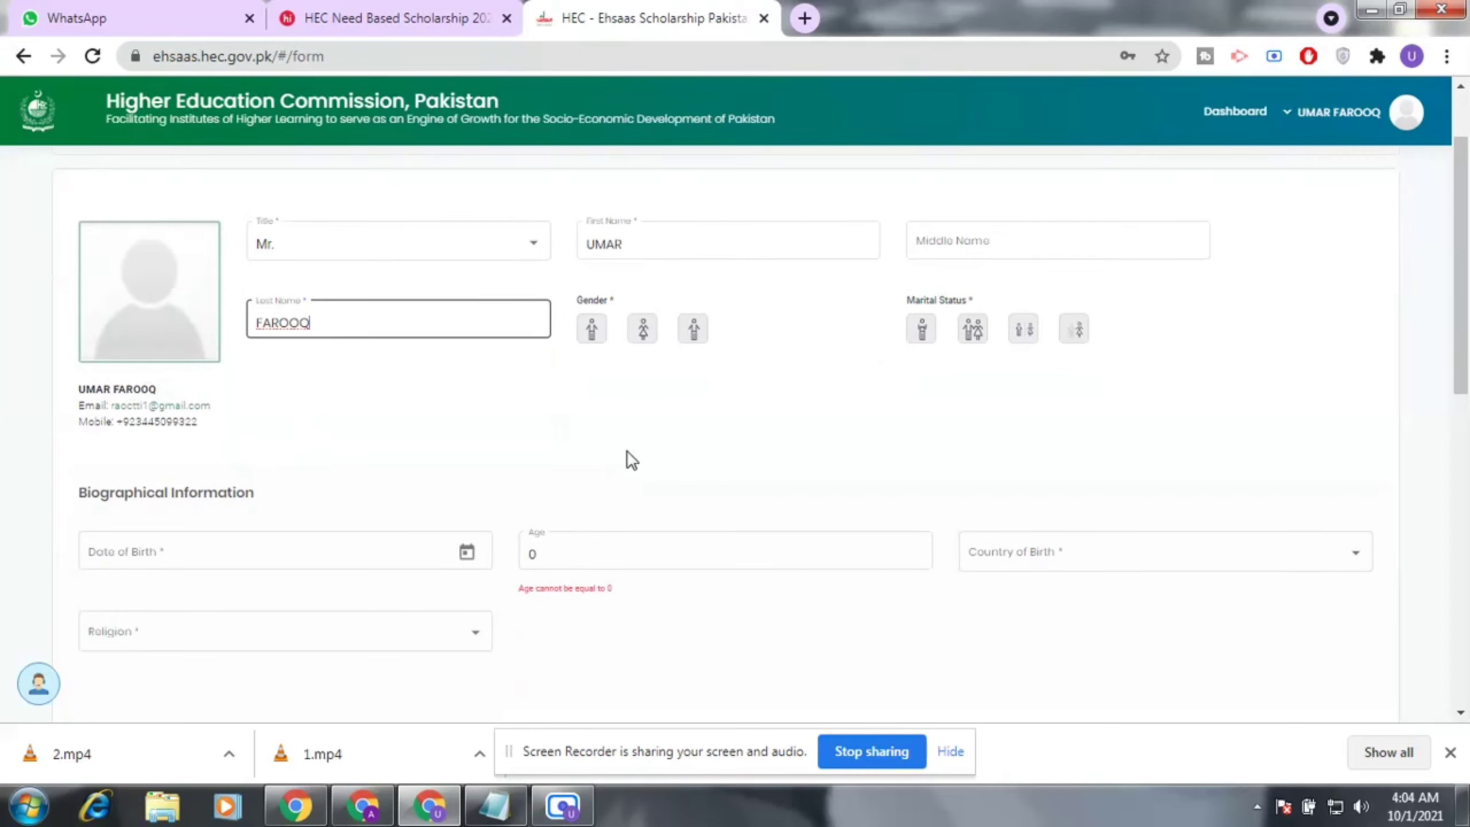
click(598, 342)
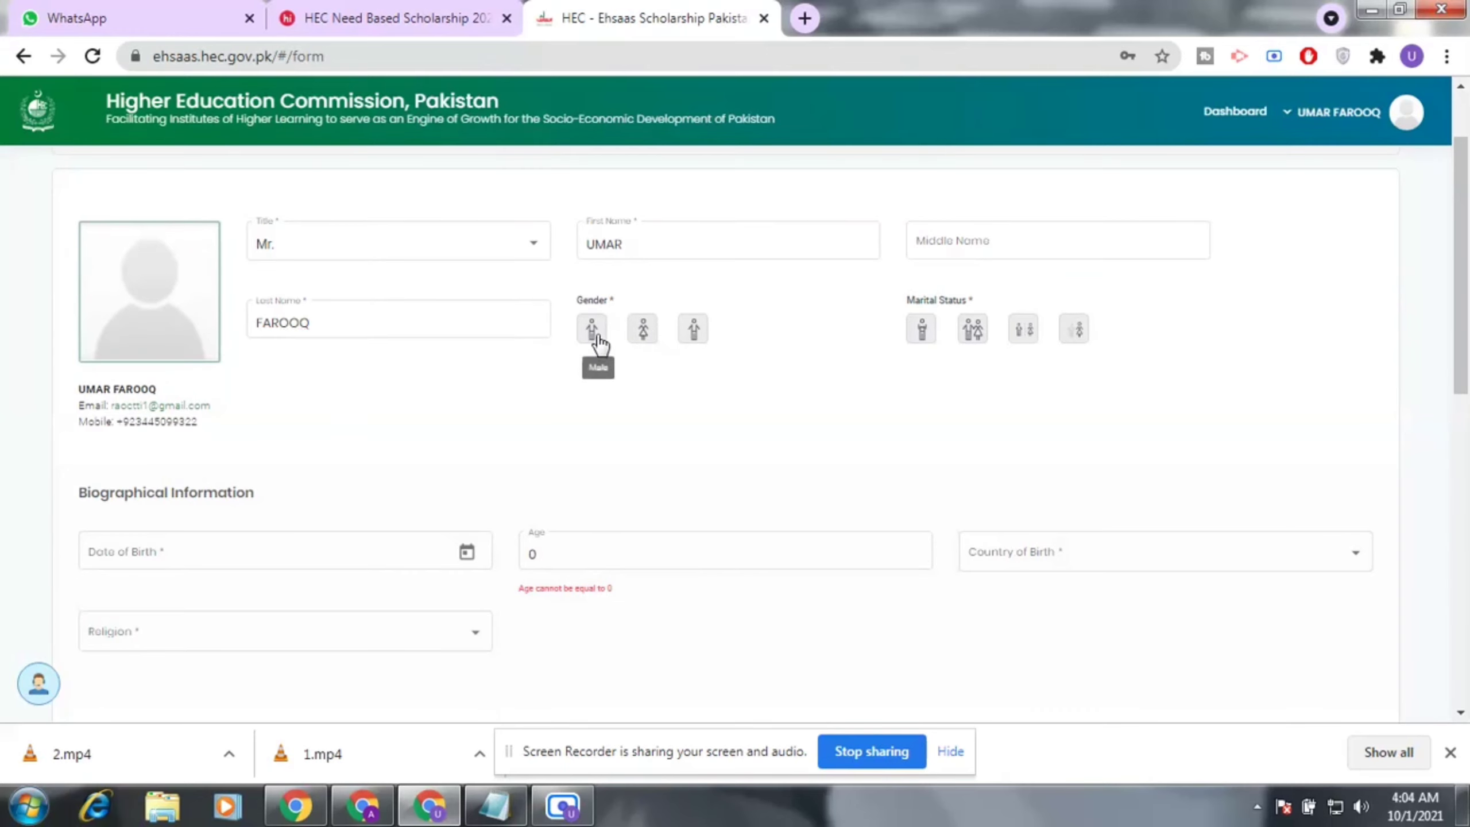
click(924, 329)
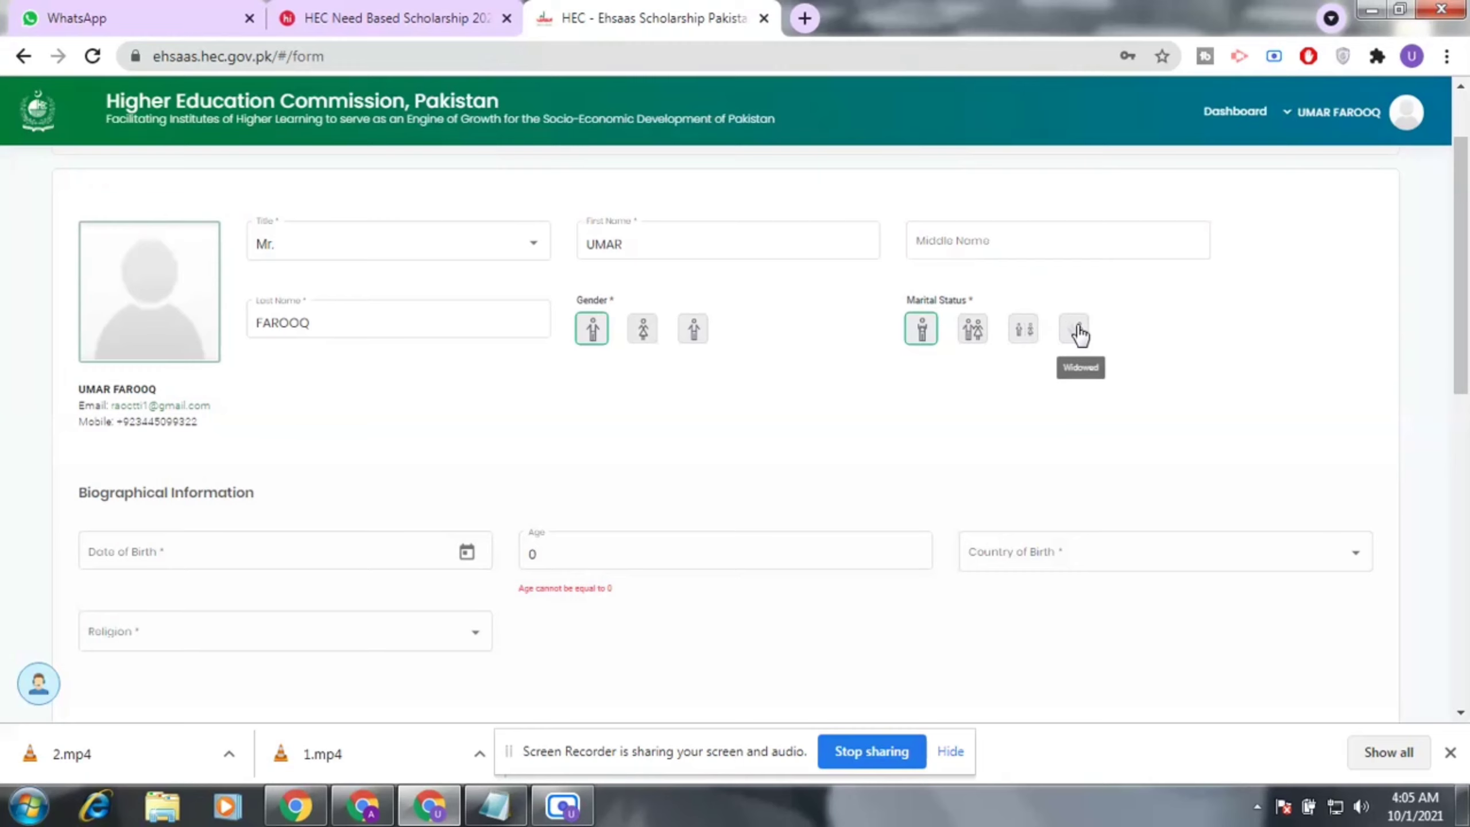
scroll(601, 453, down, 2)
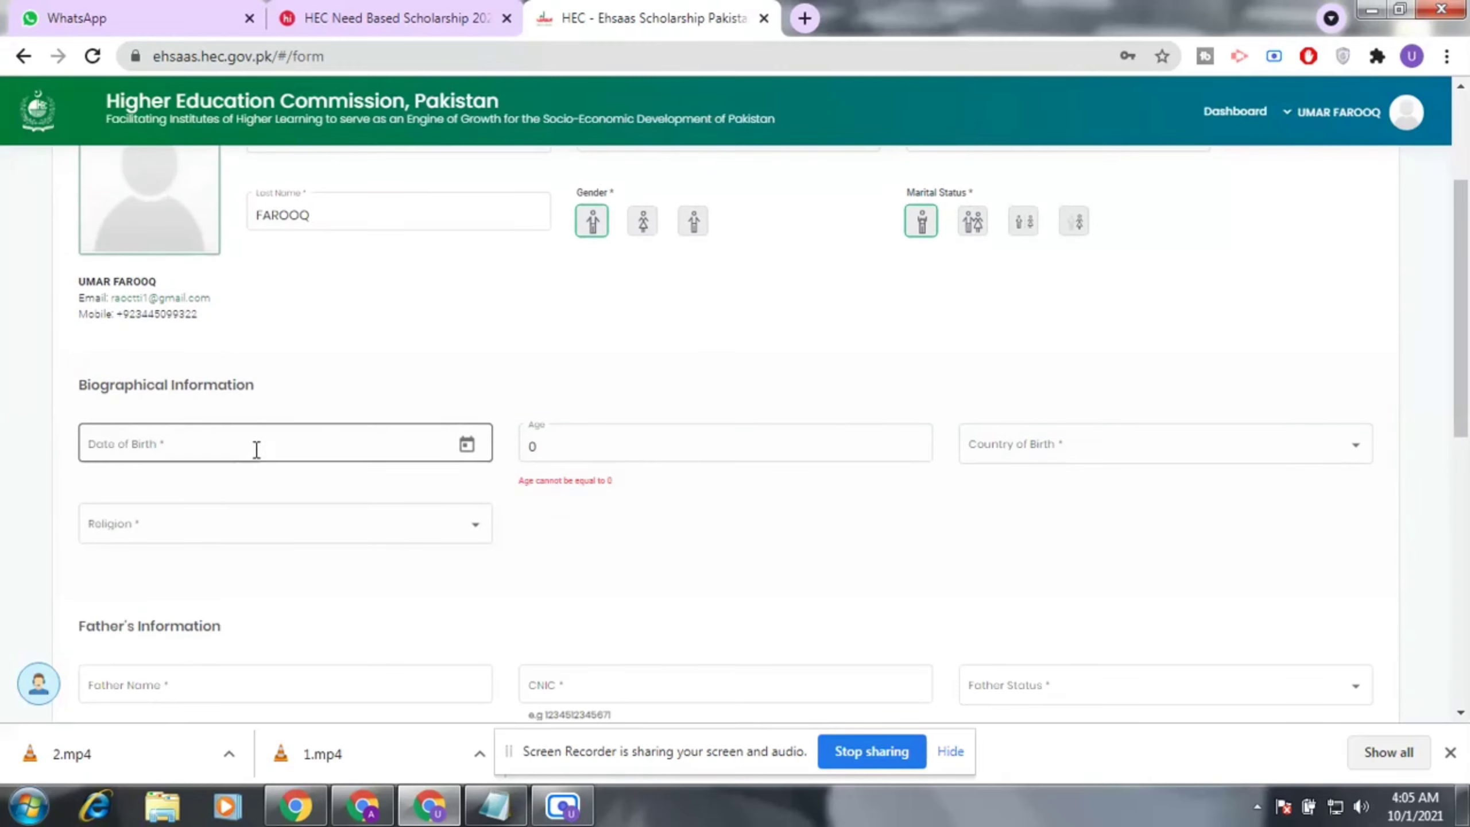
Pick 15 December 1999 in the Date of Birth calendar, giving an age of 21.
click(447, 446)
click(466, 444)
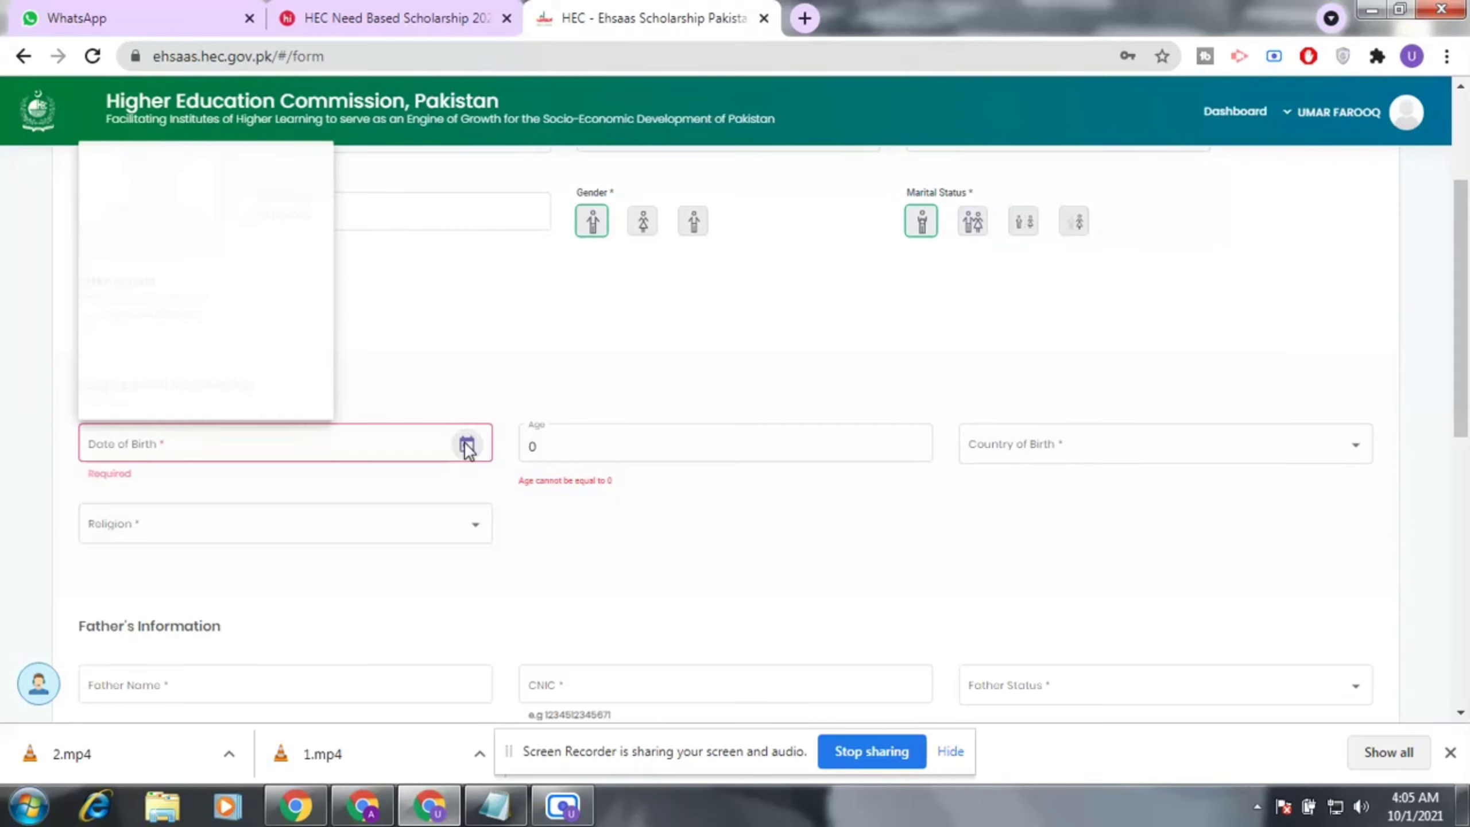
click(278, 151)
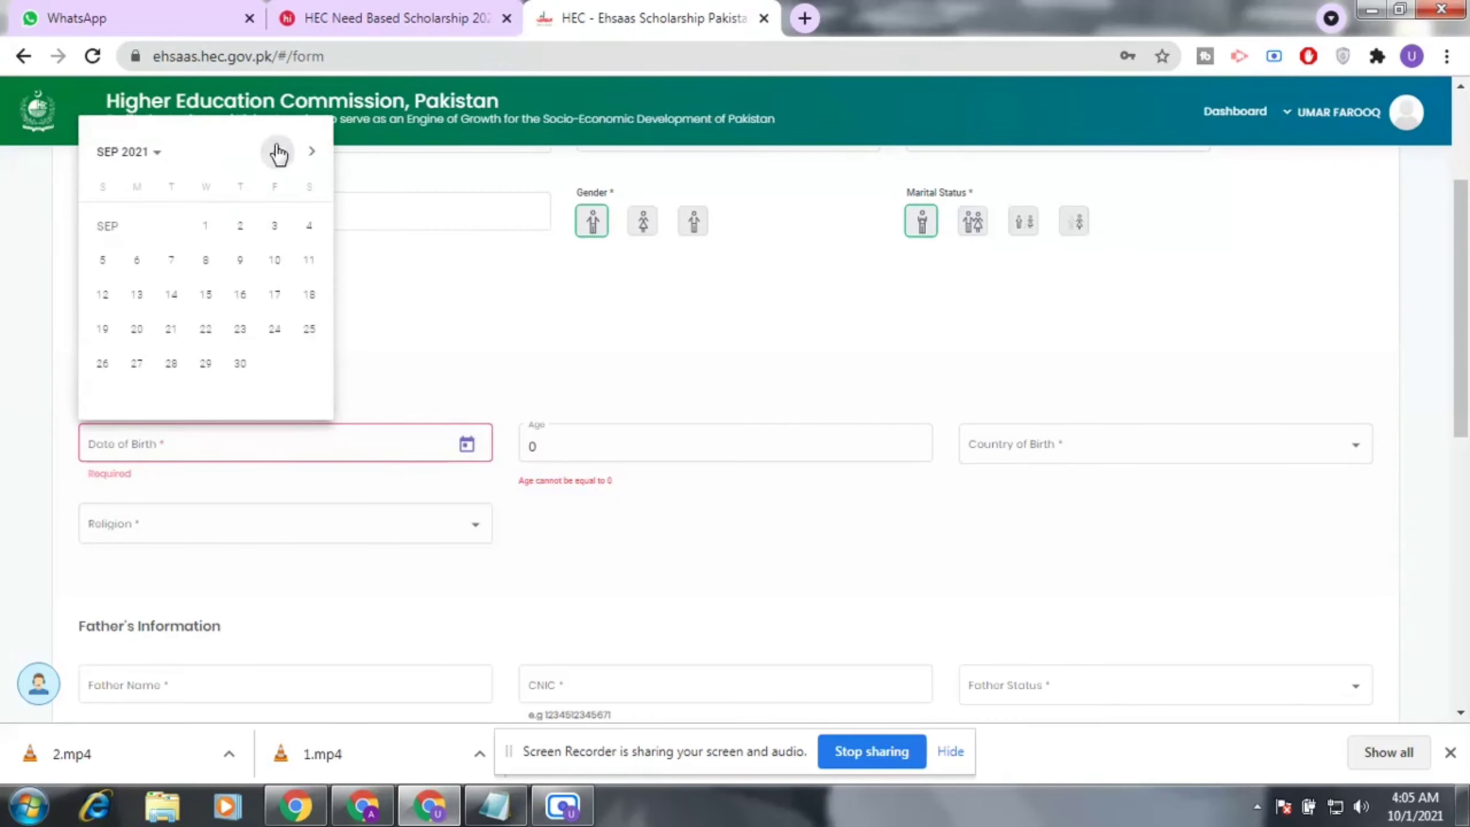
click(278, 153)
click(163, 152)
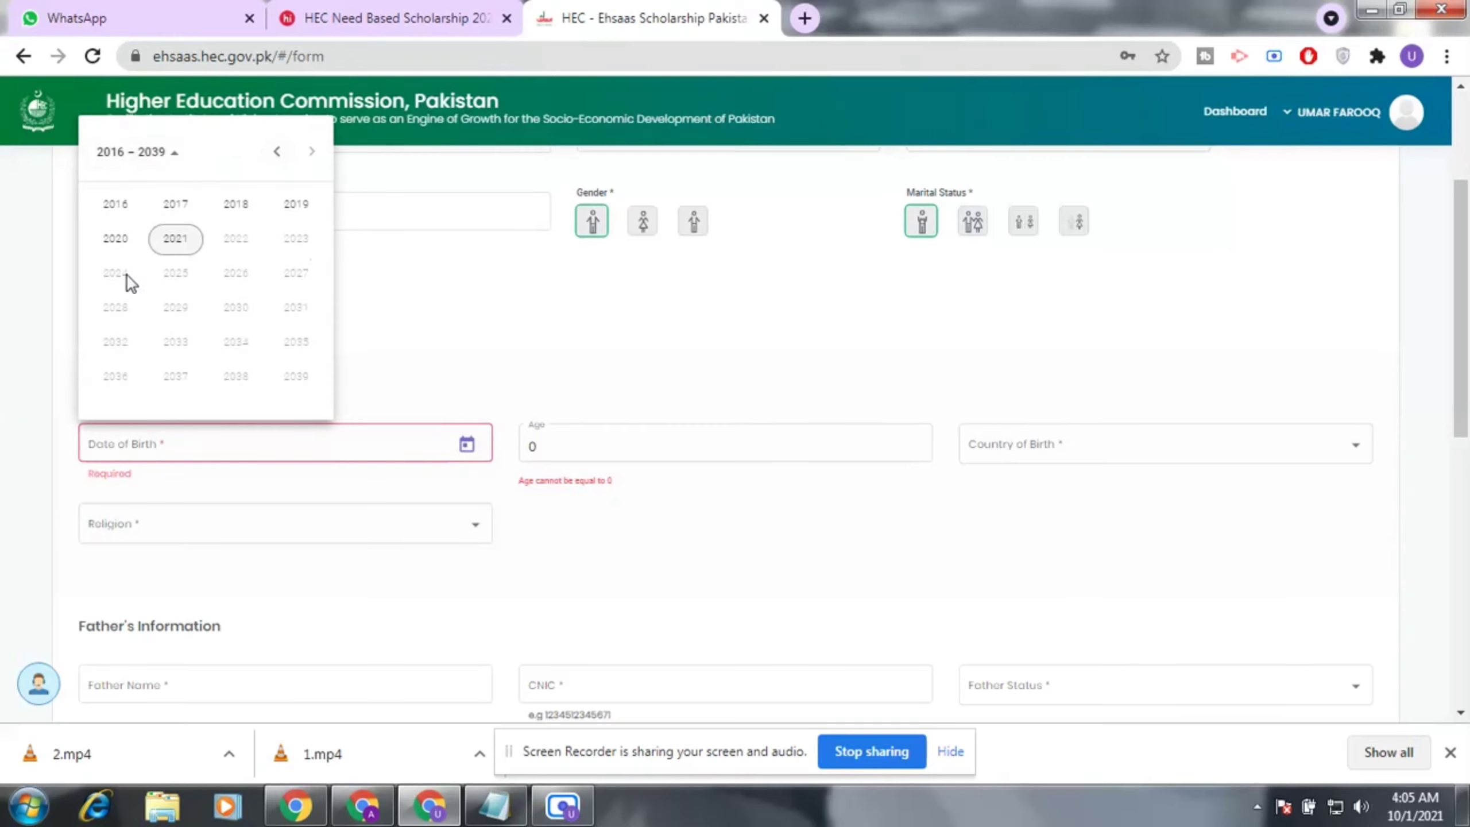
scroll(277, 204, up, 1)
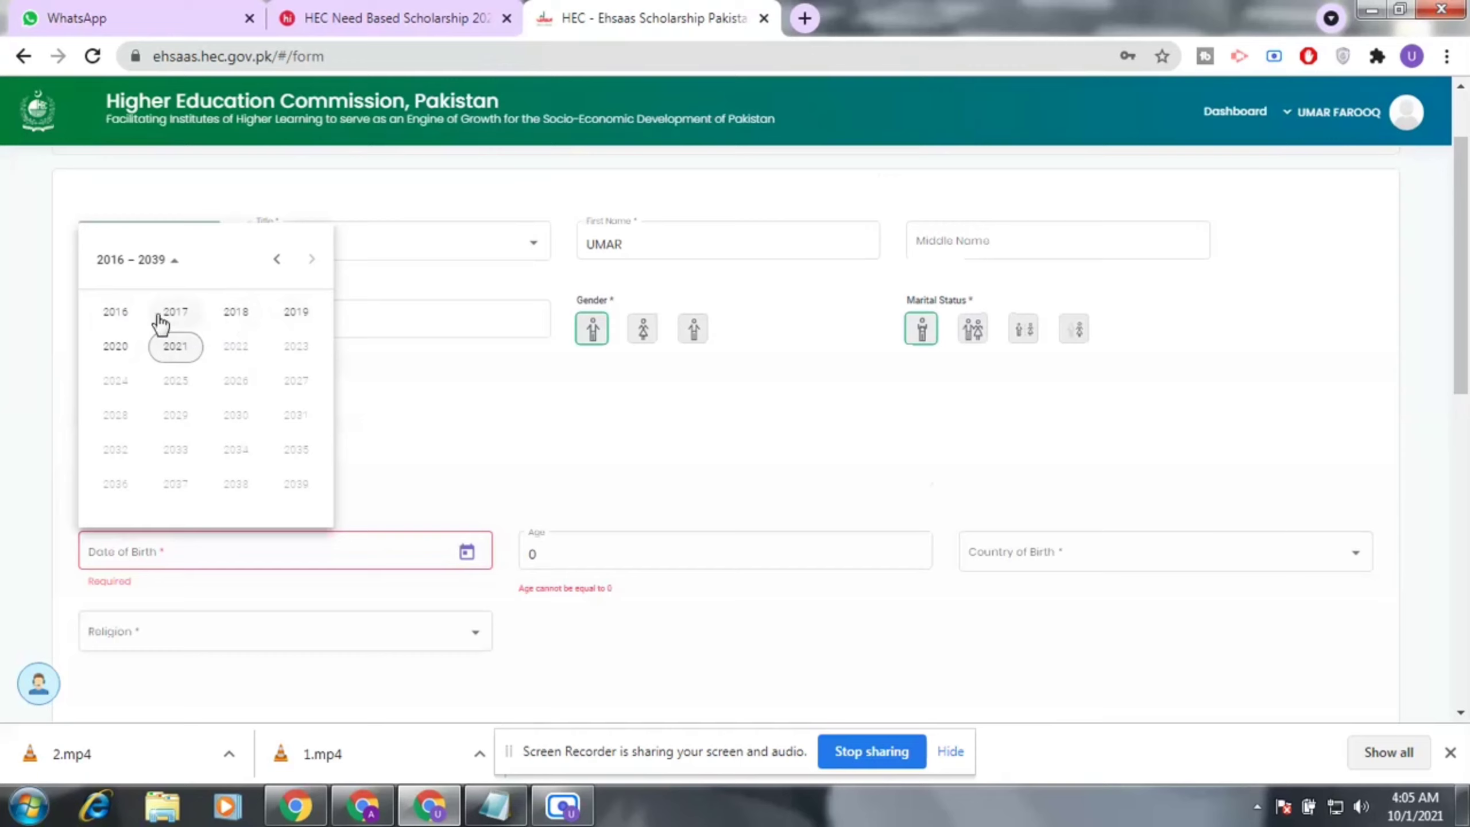
click(116, 313)
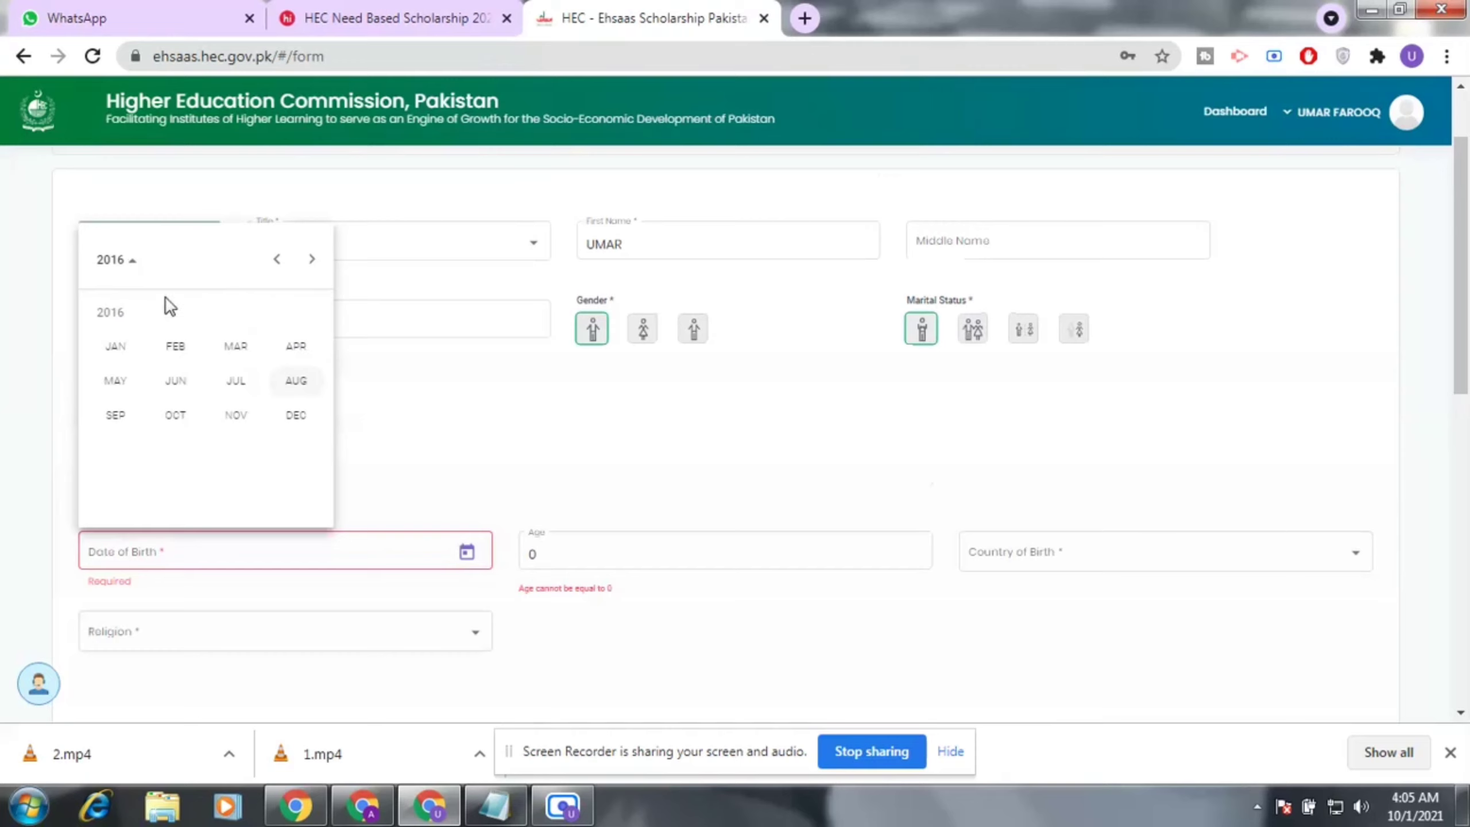
click(277, 259)
click(139, 273)
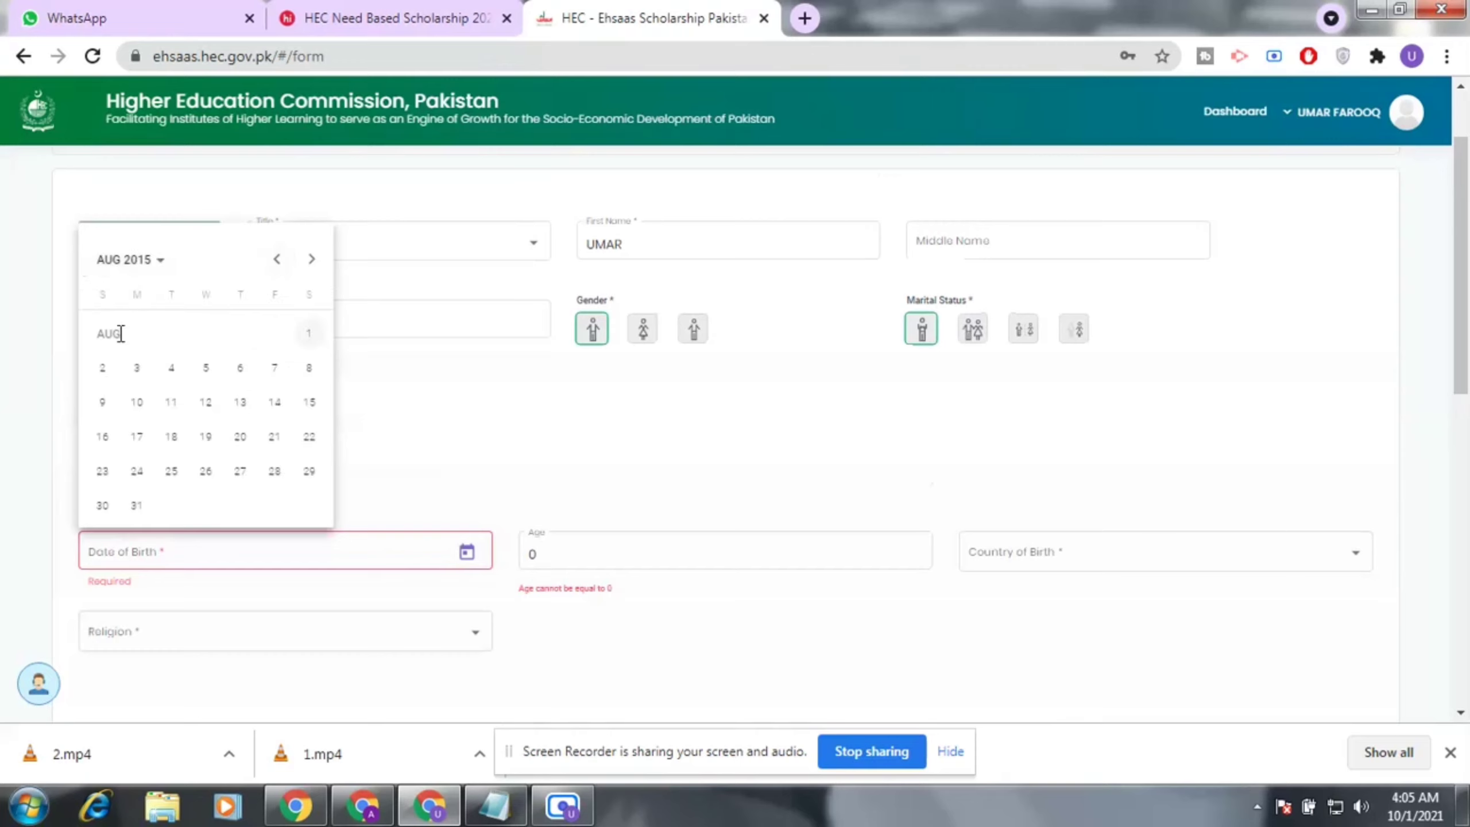
click(153, 261)
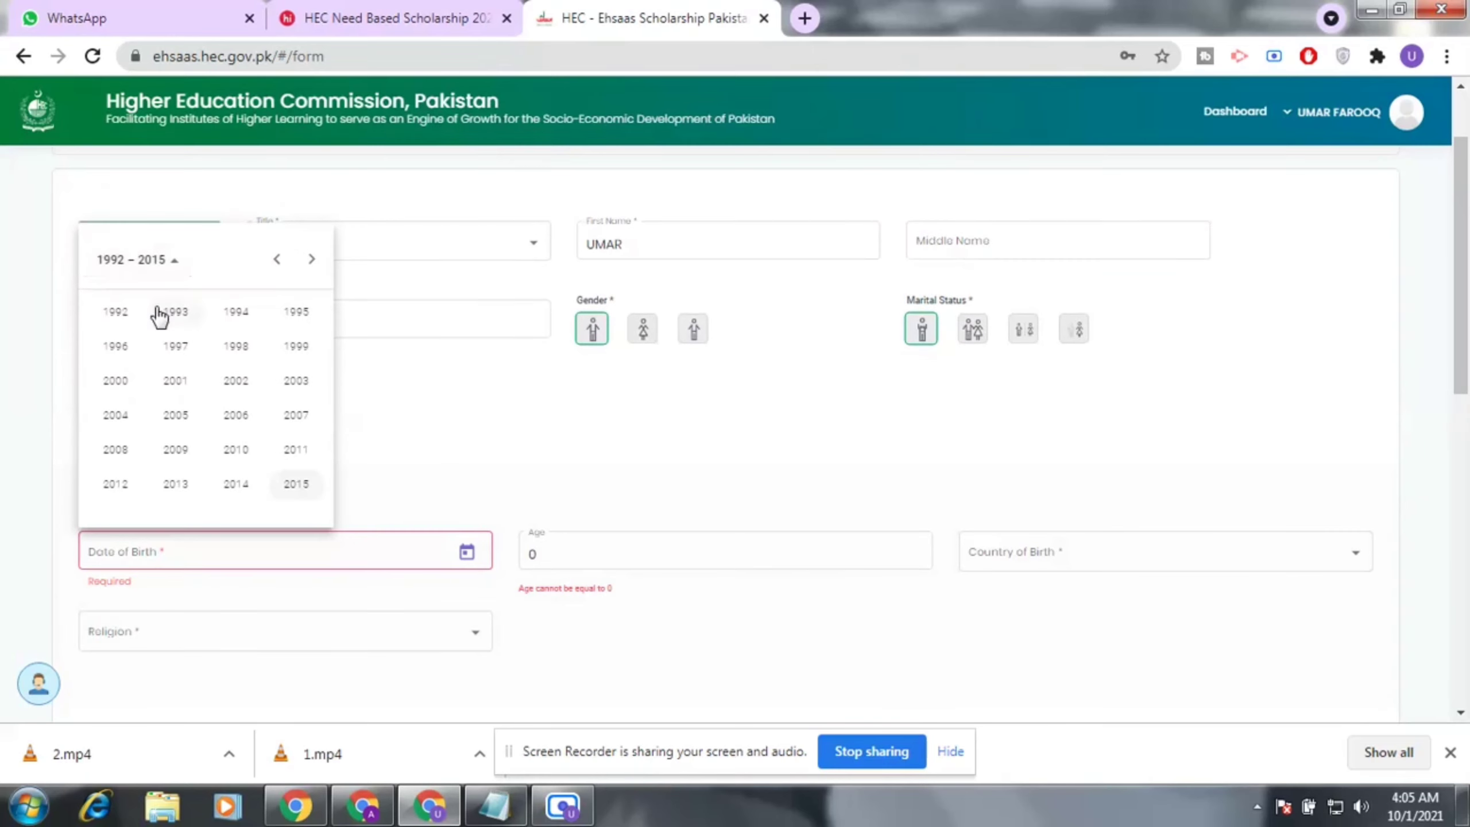
click(285, 349)
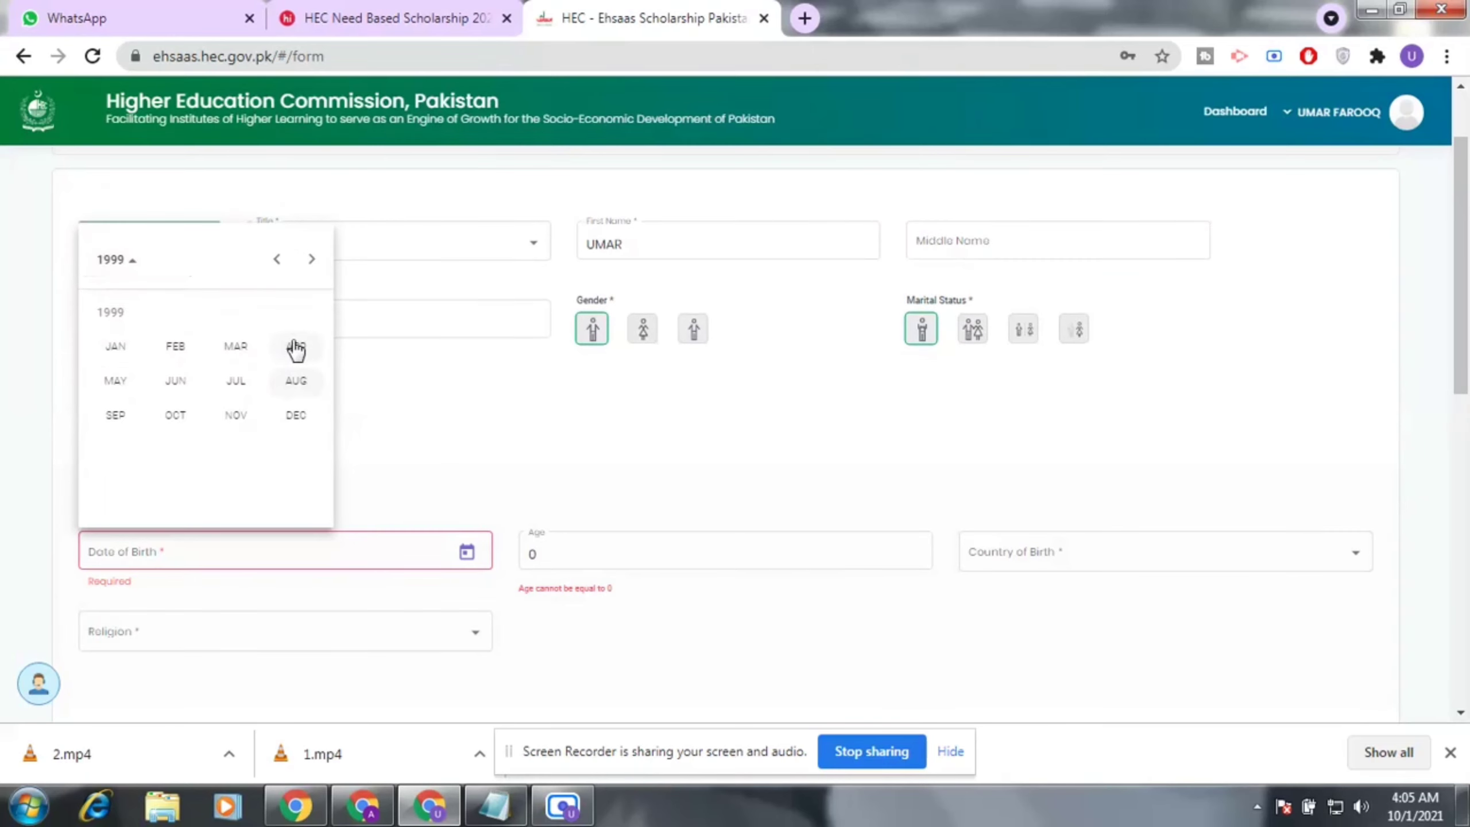
click(297, 418)
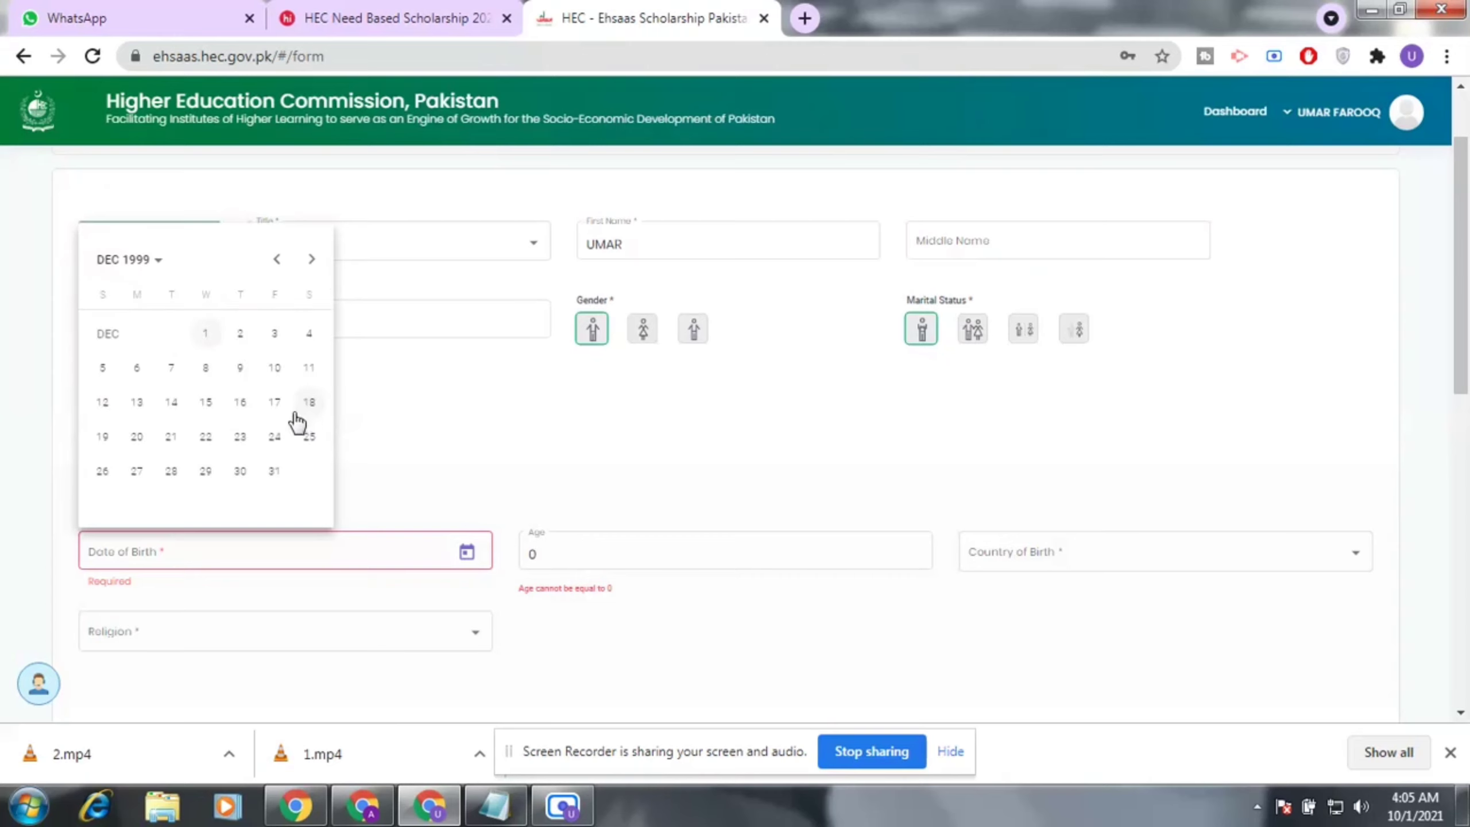
click(206, 402)
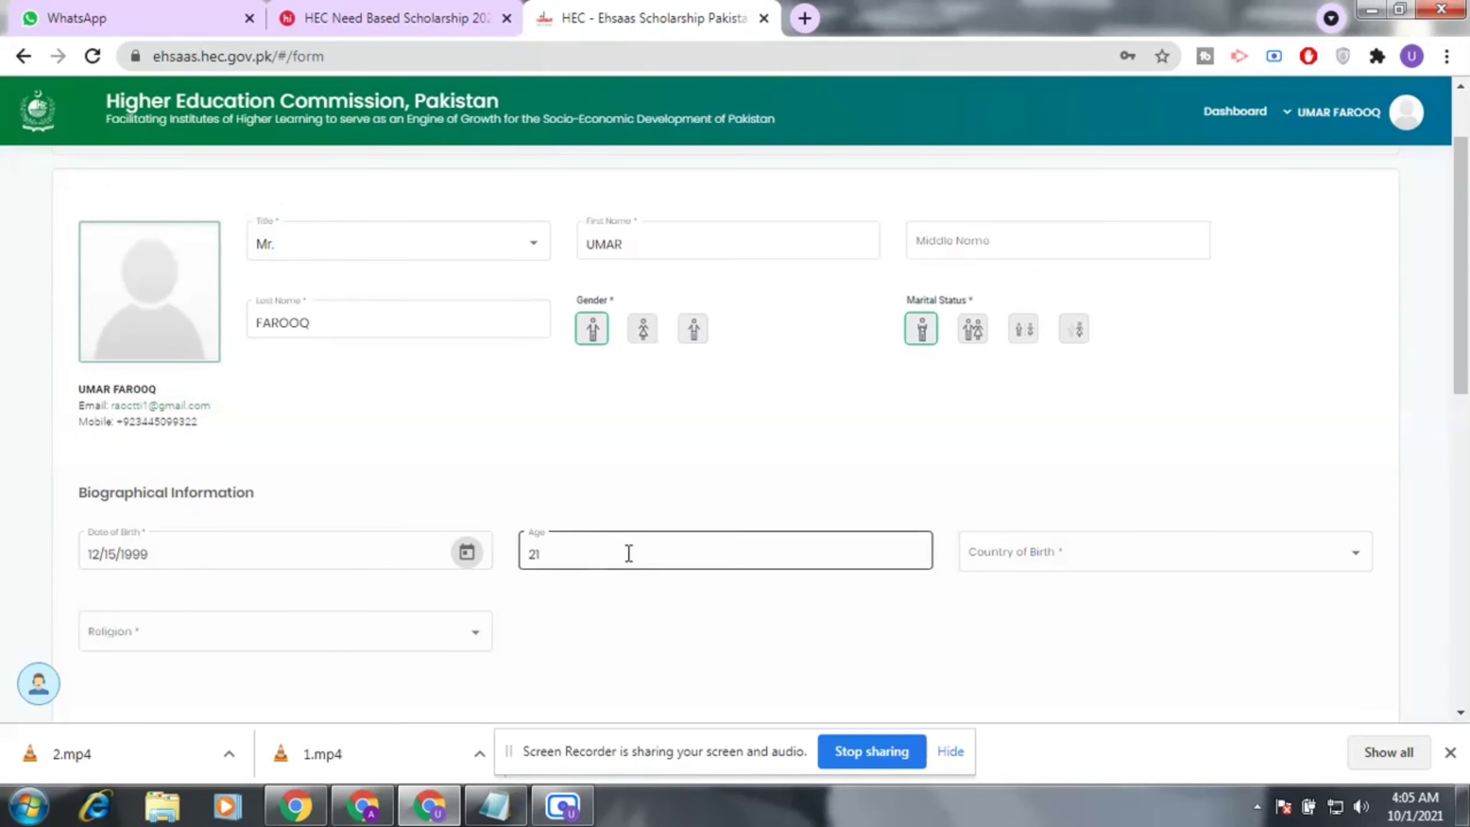
Set Country of Birth to Pakistan.
scroll(634, 539, down, 2)
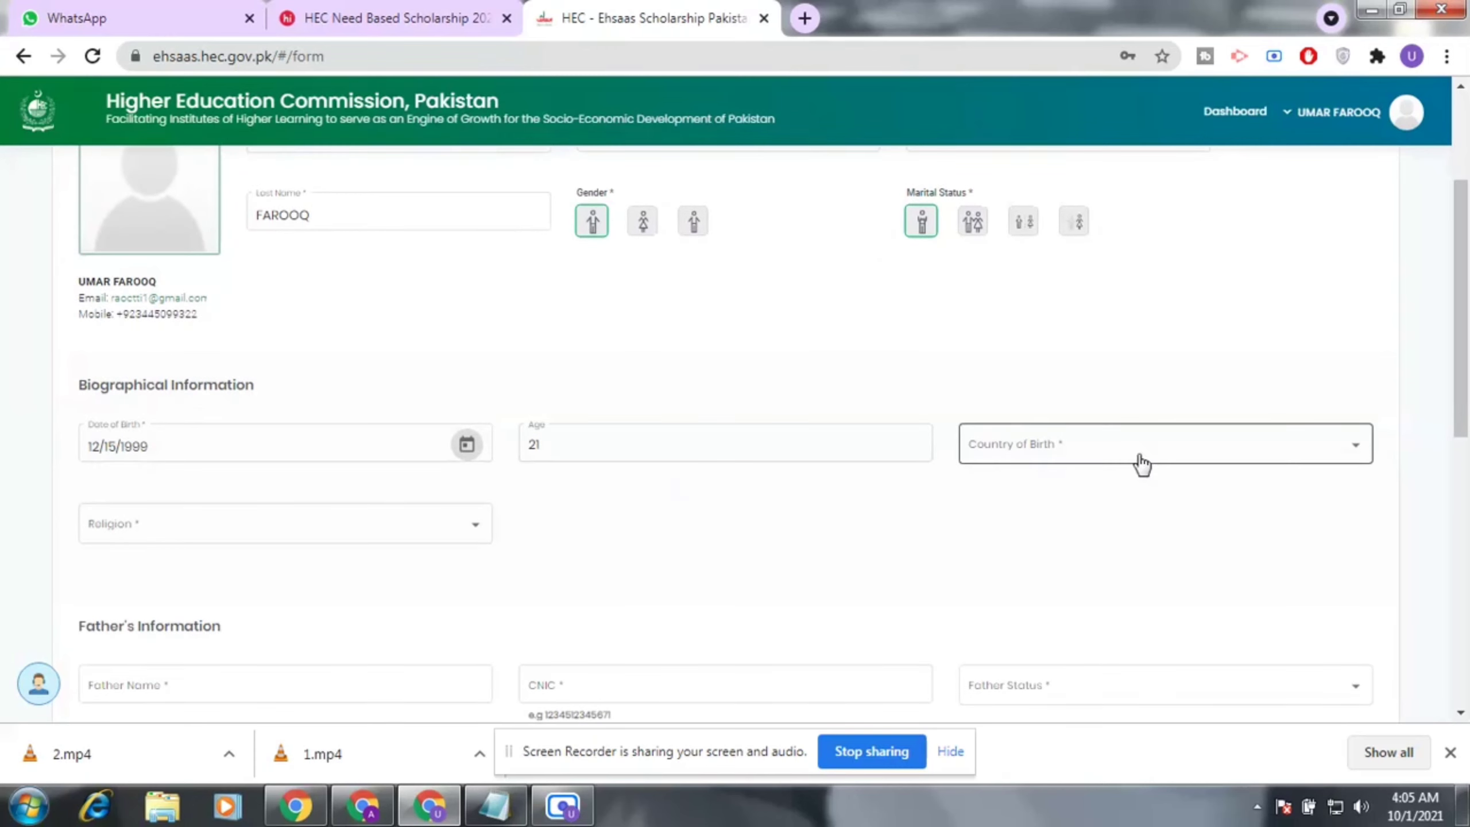
click(1299, 456)
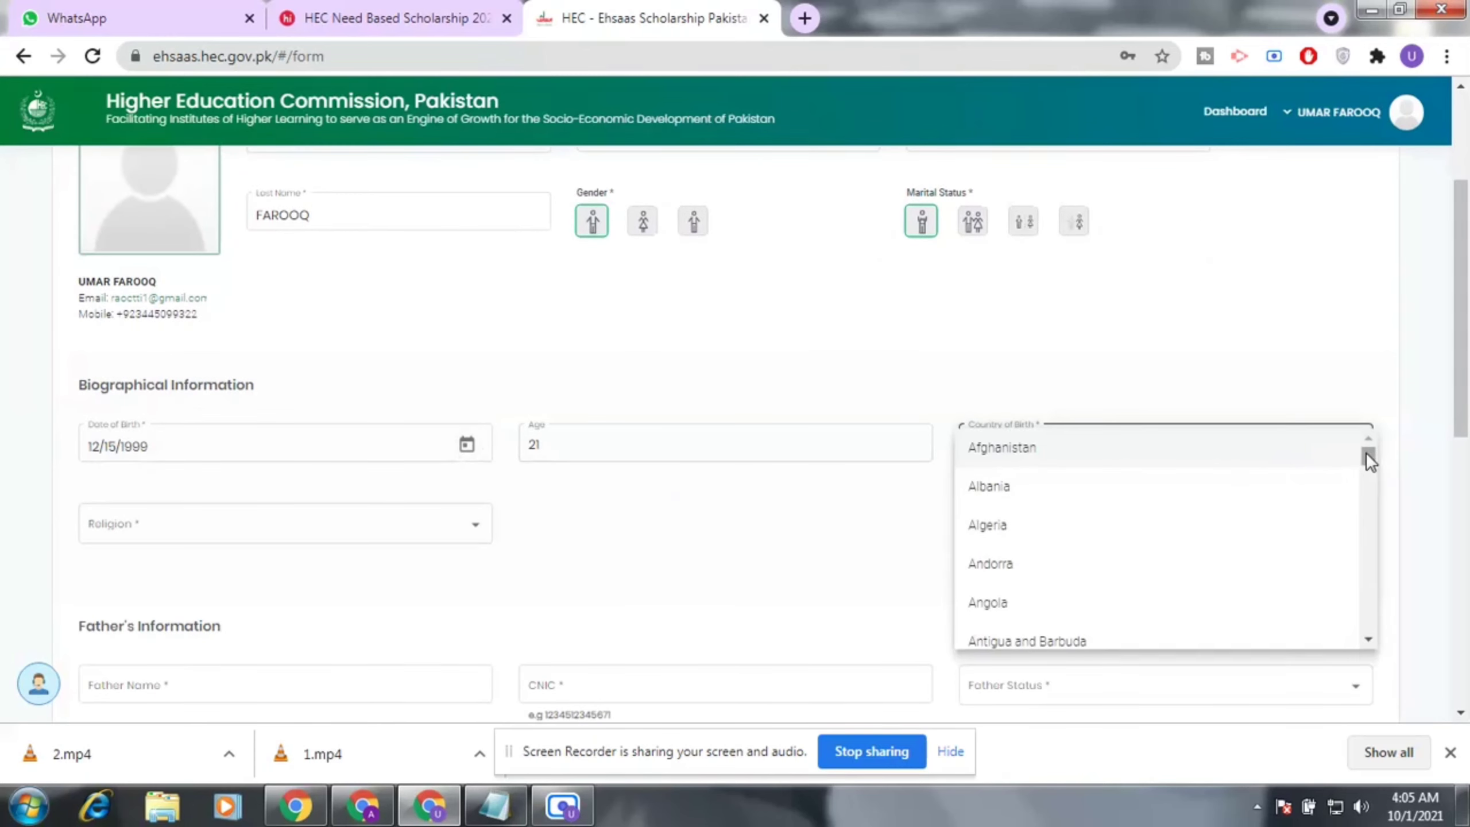
drag(1367, 457, 1378, 609)
drag(1378, 617, 1367, 571)
scroll(1056, 587, up, 2)
scroll(1146, 579, up, 3)
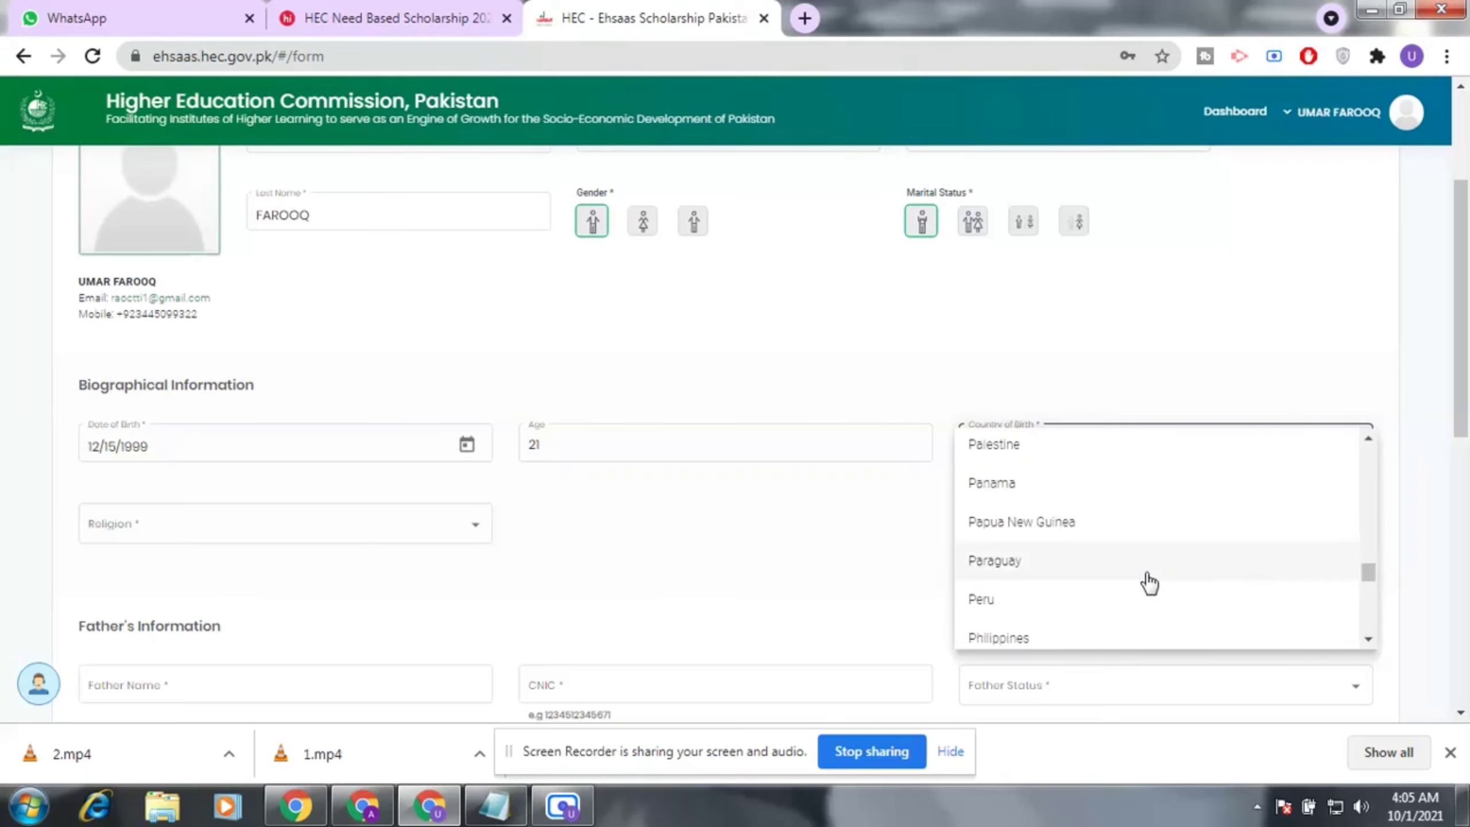
click(999, 475)
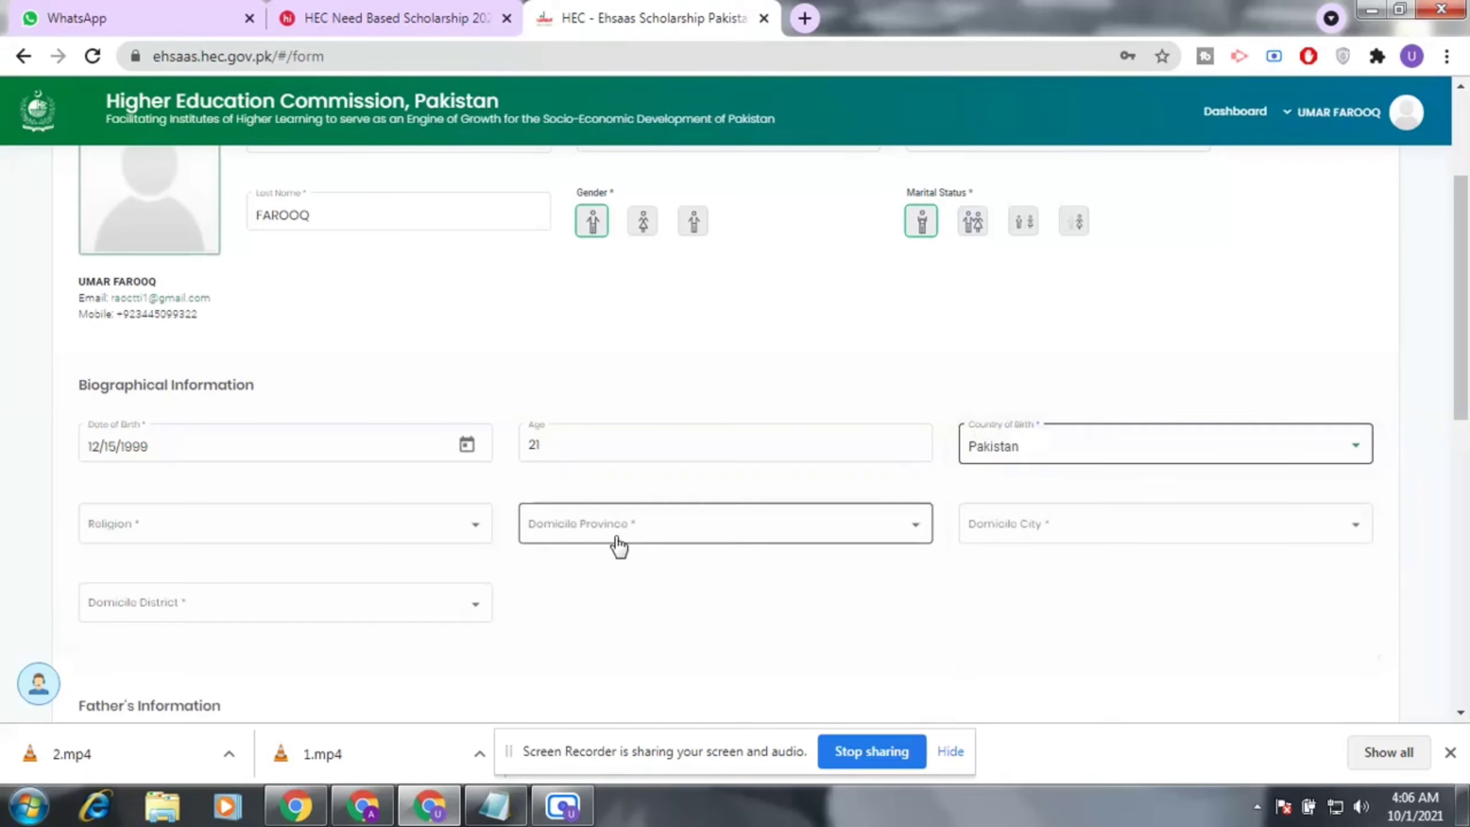
Set Religion to Islam.
click(279, 542)
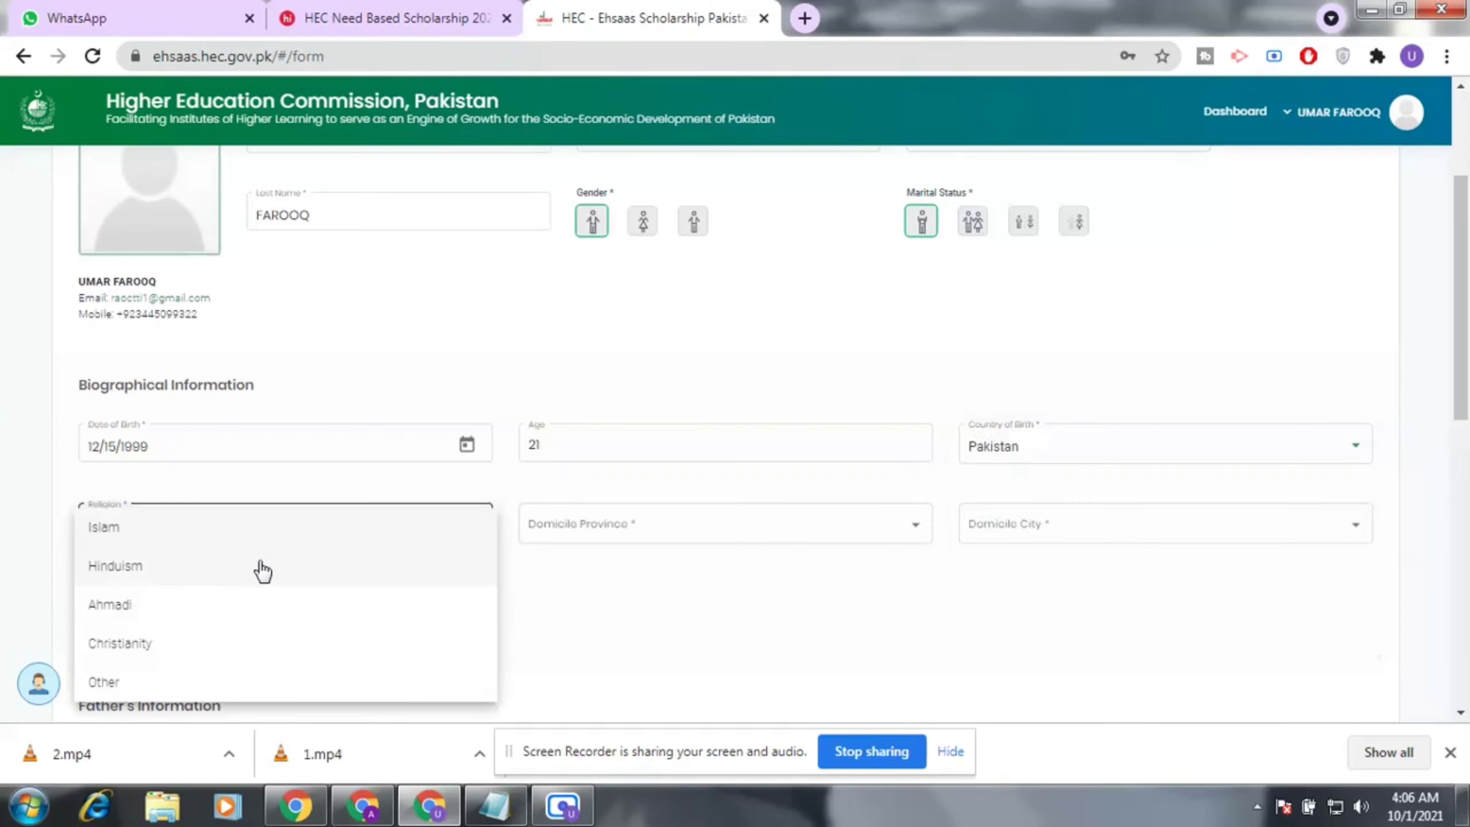
click(203, 538)
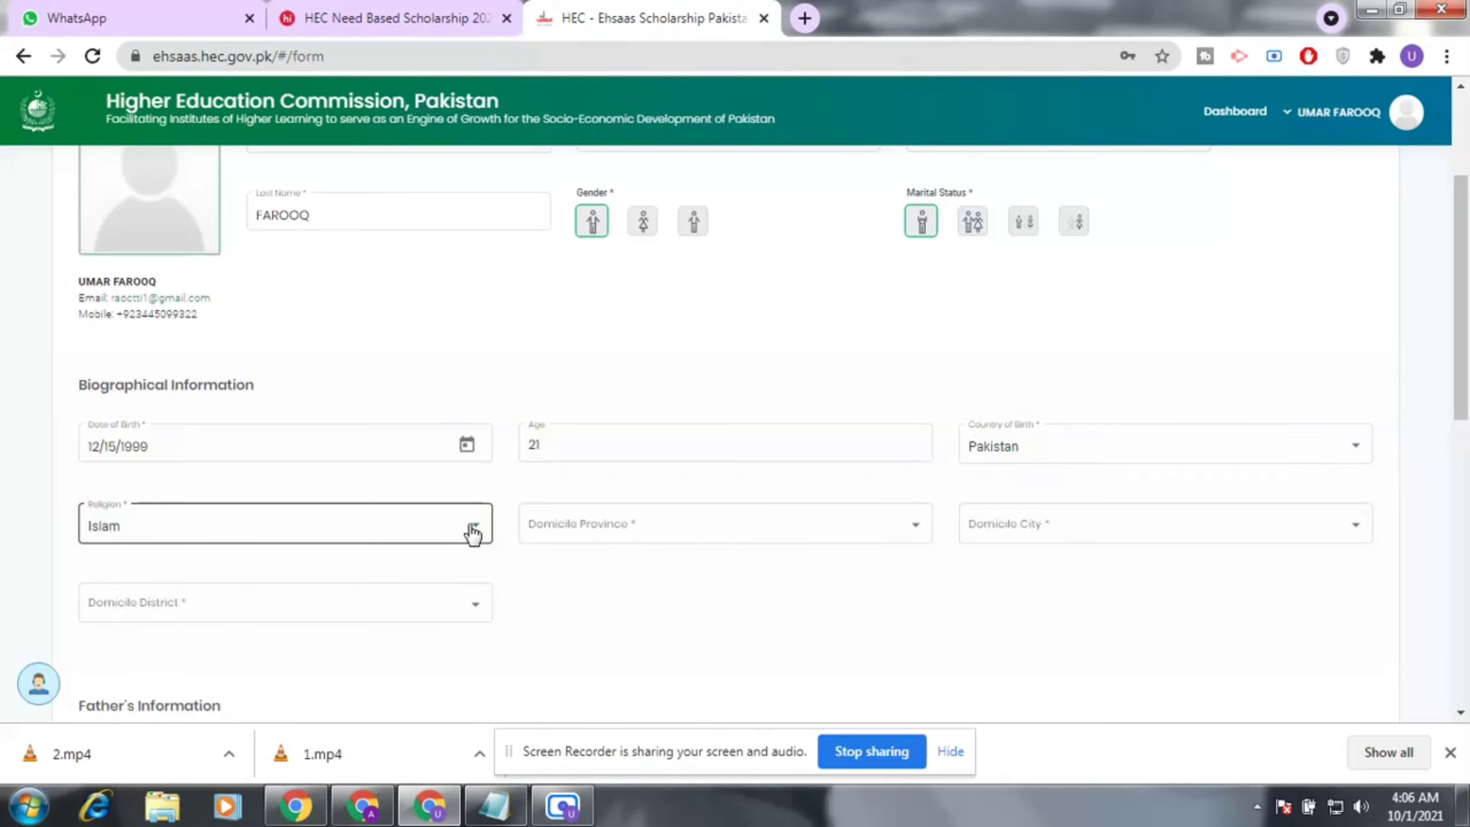
click(915, 533)
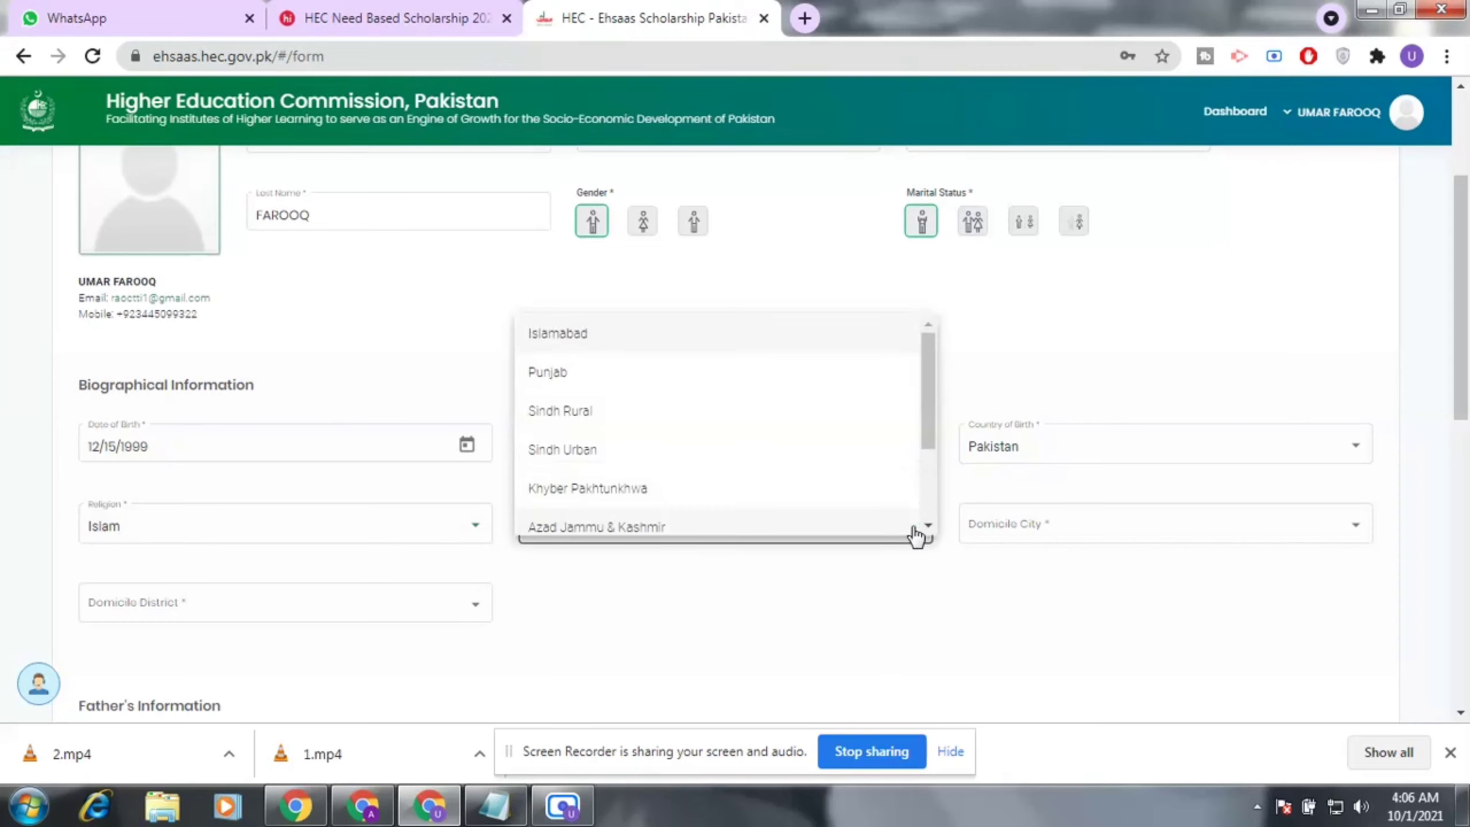
Set Domicile Province to Punjab and Domicile City to Khanewal.
click(601, 375)
click(1236, 538)
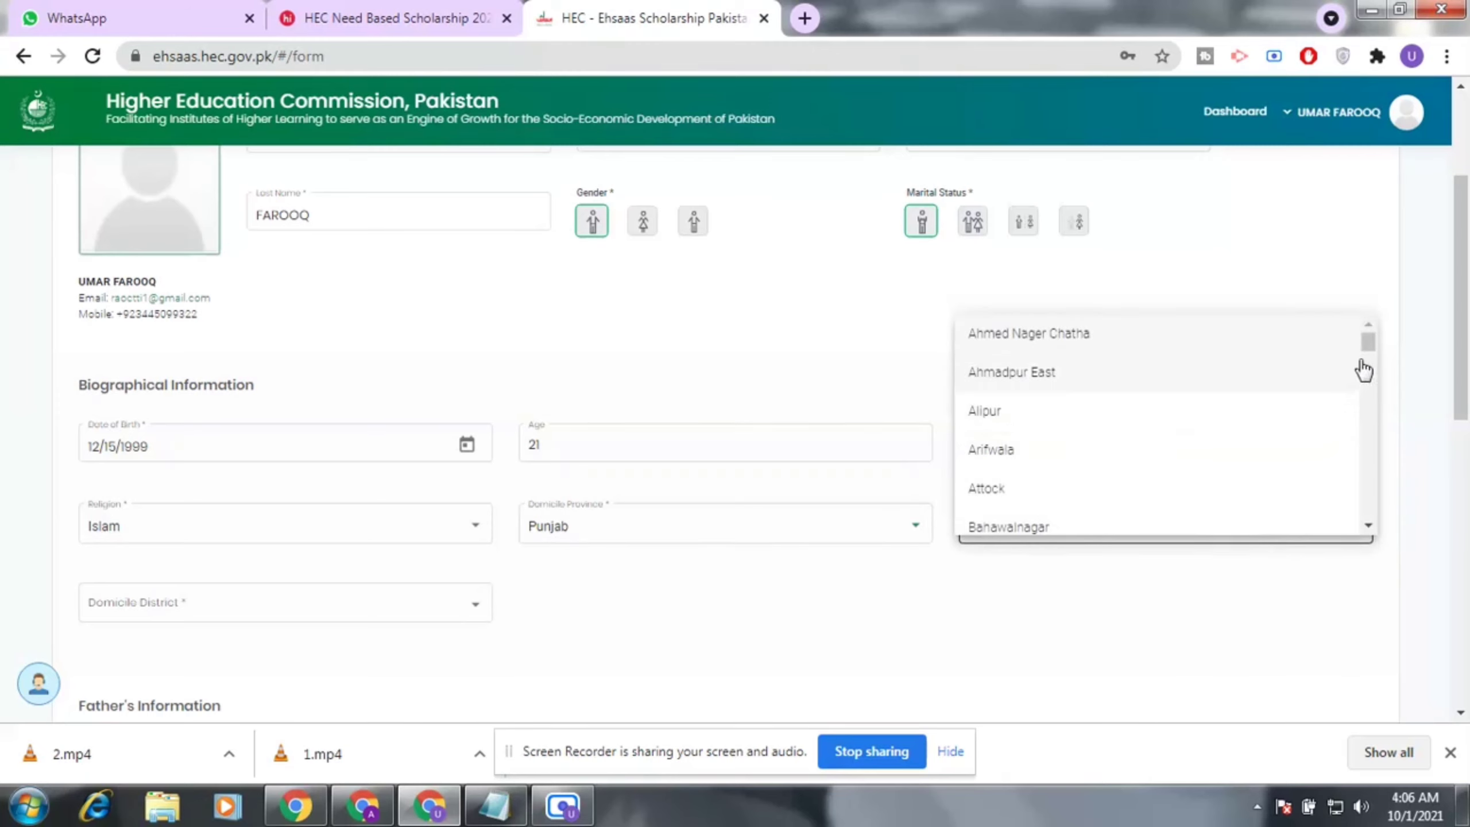
drag(1366, 341, 1370, 355)
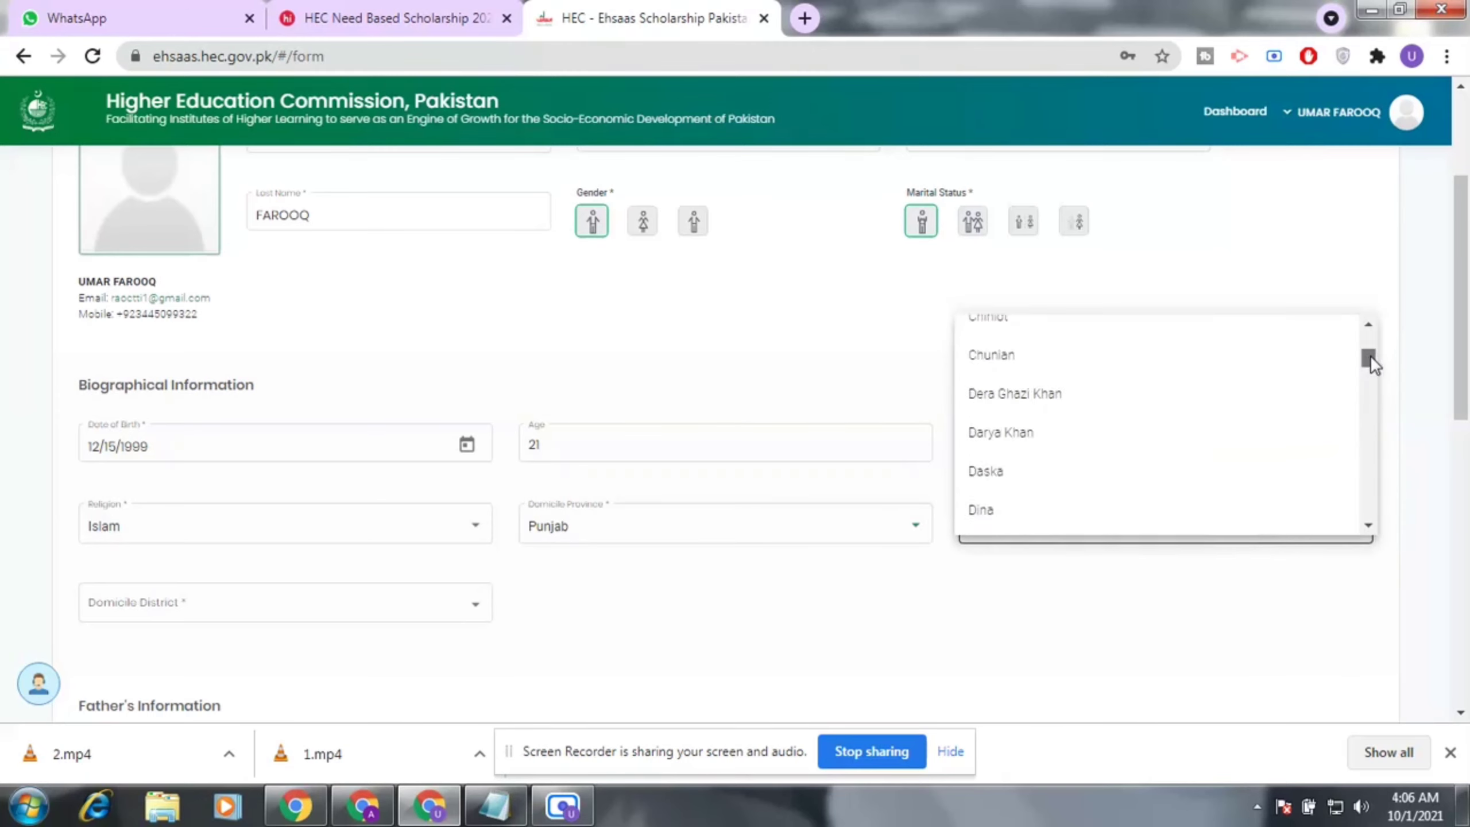
scroll(1053, 509, up, 3)
scroll(1047, 464, up, 2)
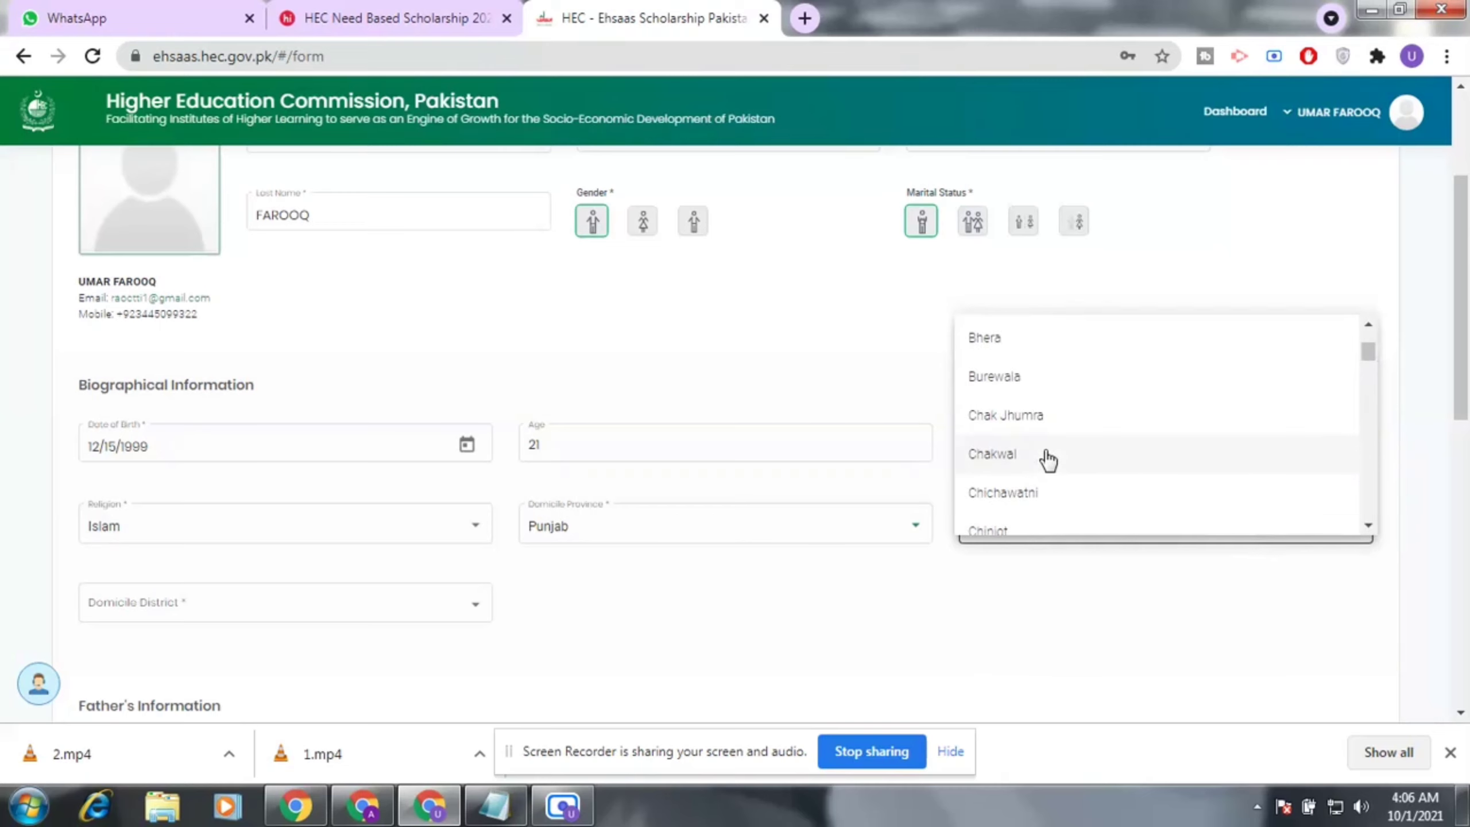
scroll(1048, 460, up, 3)
scroll(1048, 458, down, 6)
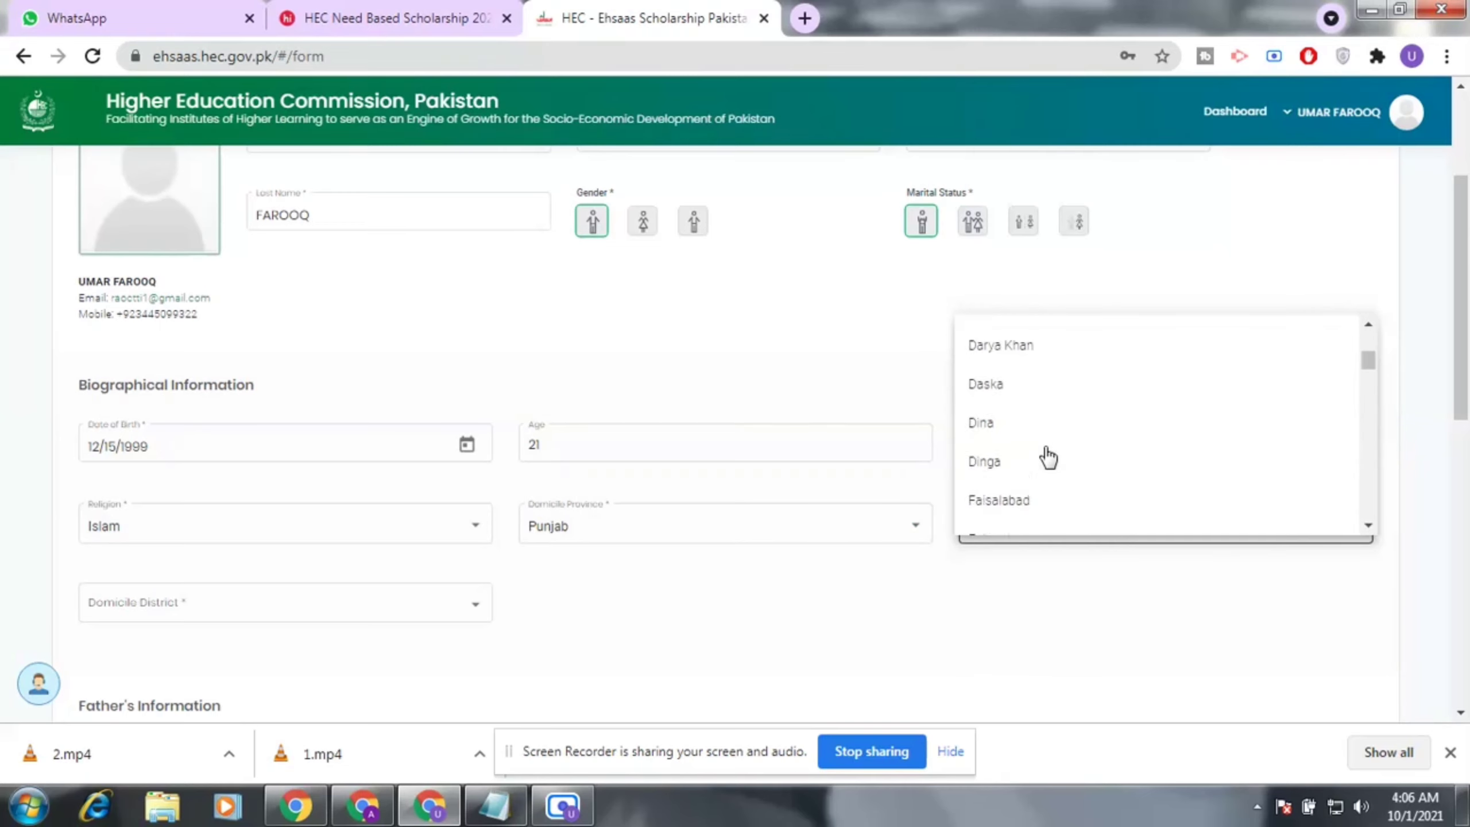
scroll(1048, 457, up, 2)
scroll(1048, 457, down, 6)
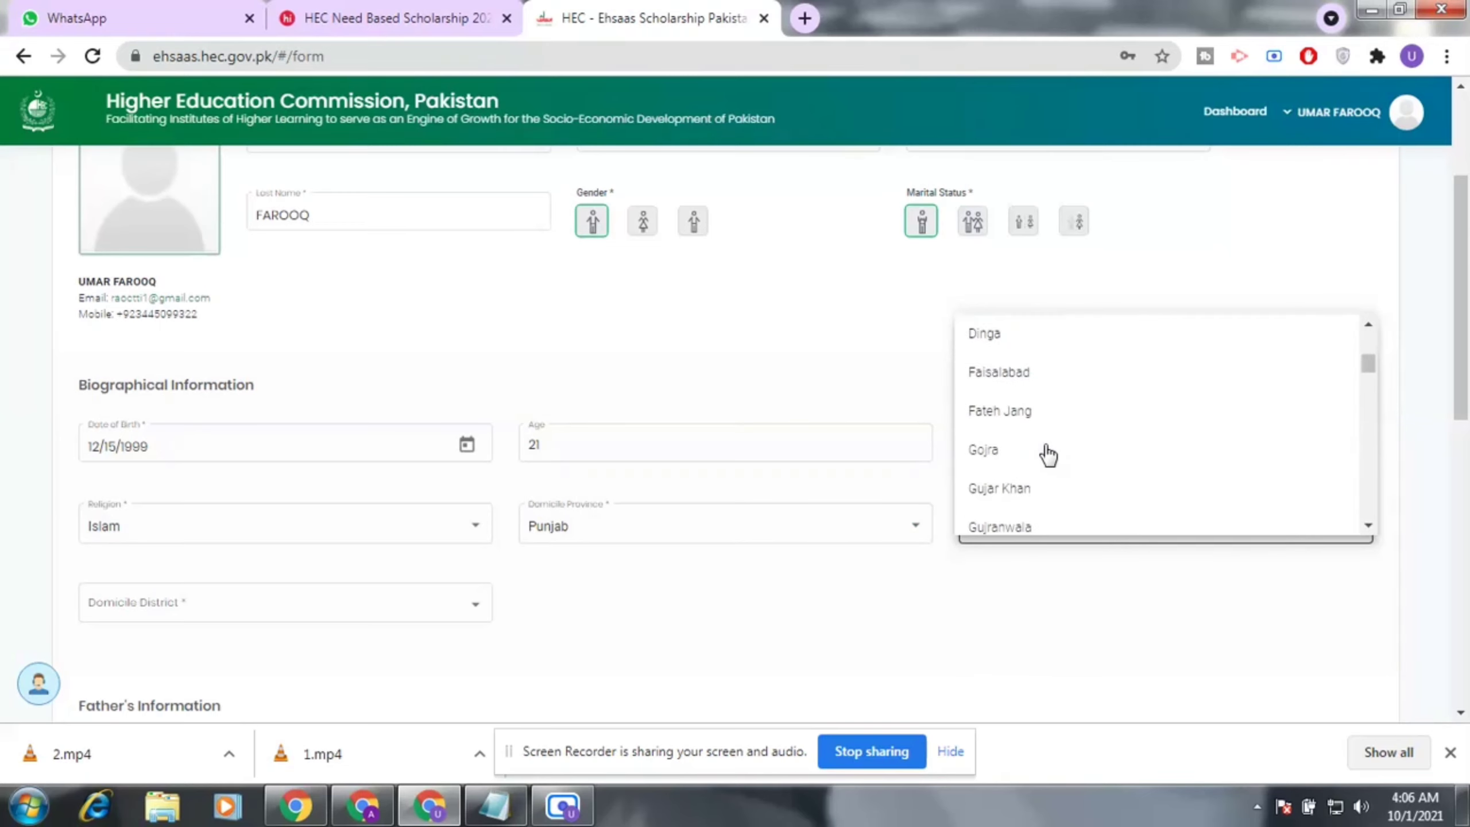
scroll(1048, 457, down, 6)
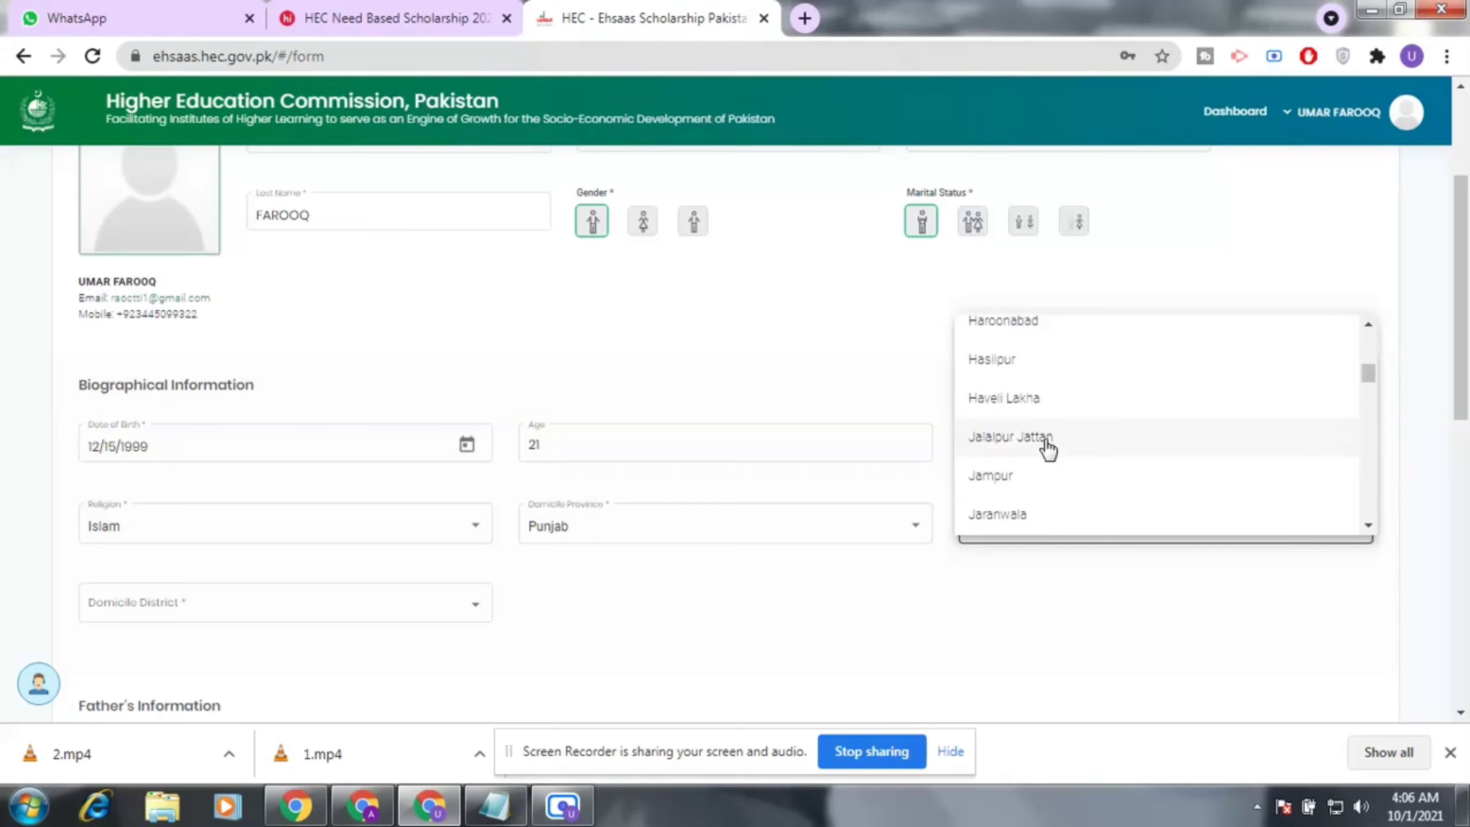
scroll(1048, 449, down, 5)
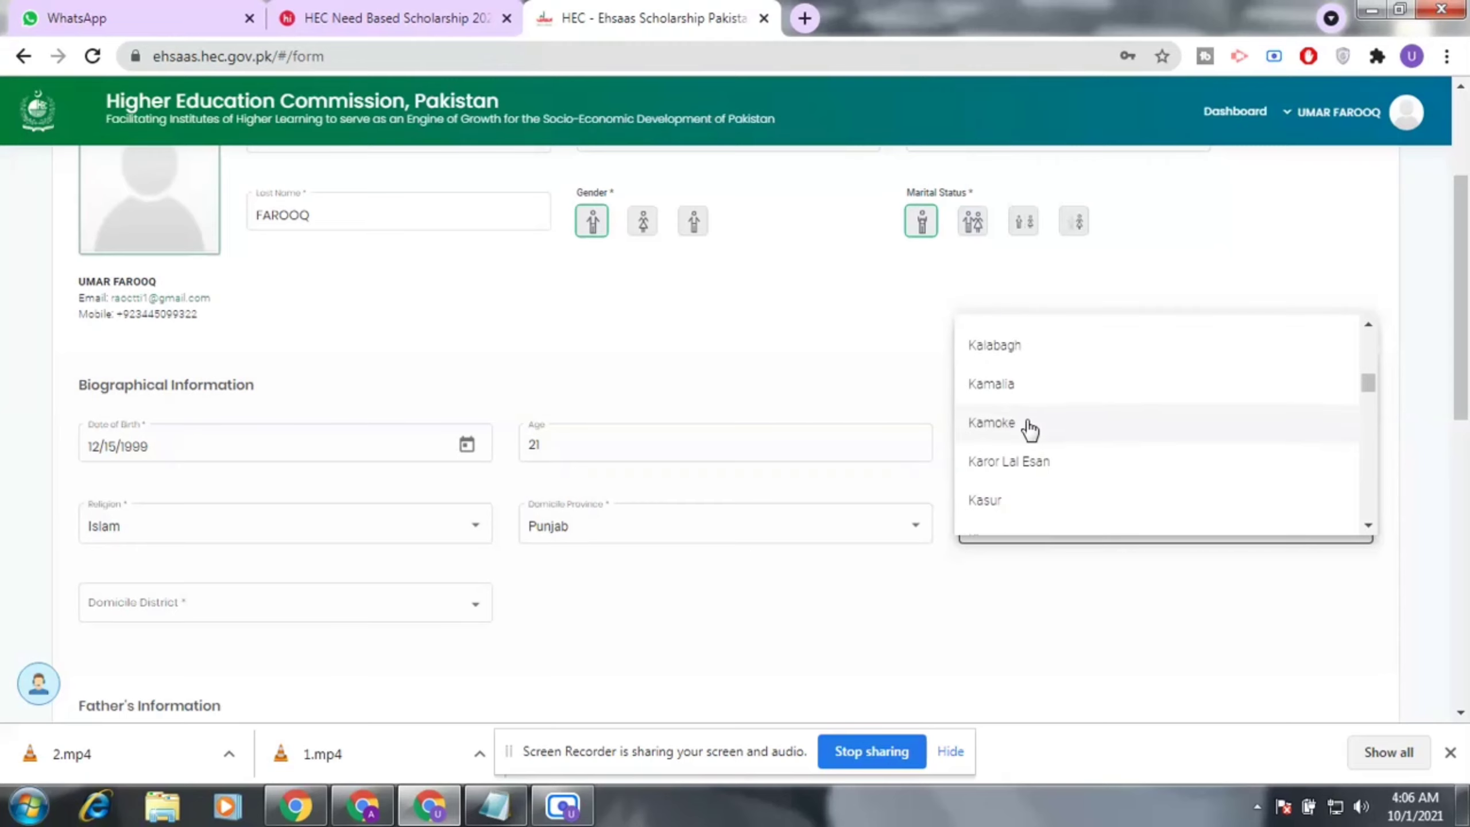
click(983, 472)
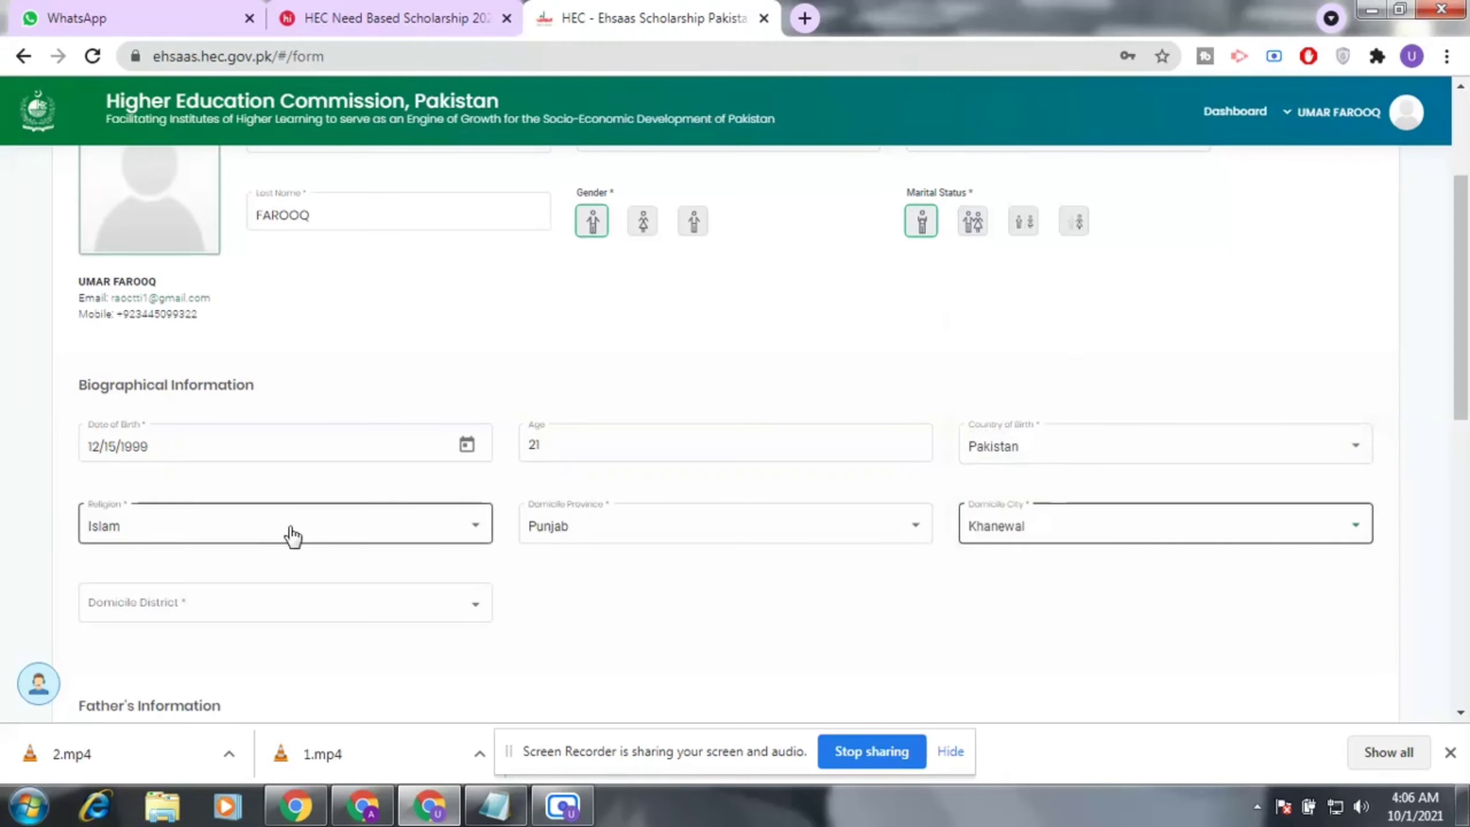
Choose Khanewal as the Domicile District.
scroll(276, 585, down, 2)
click(462, 500)
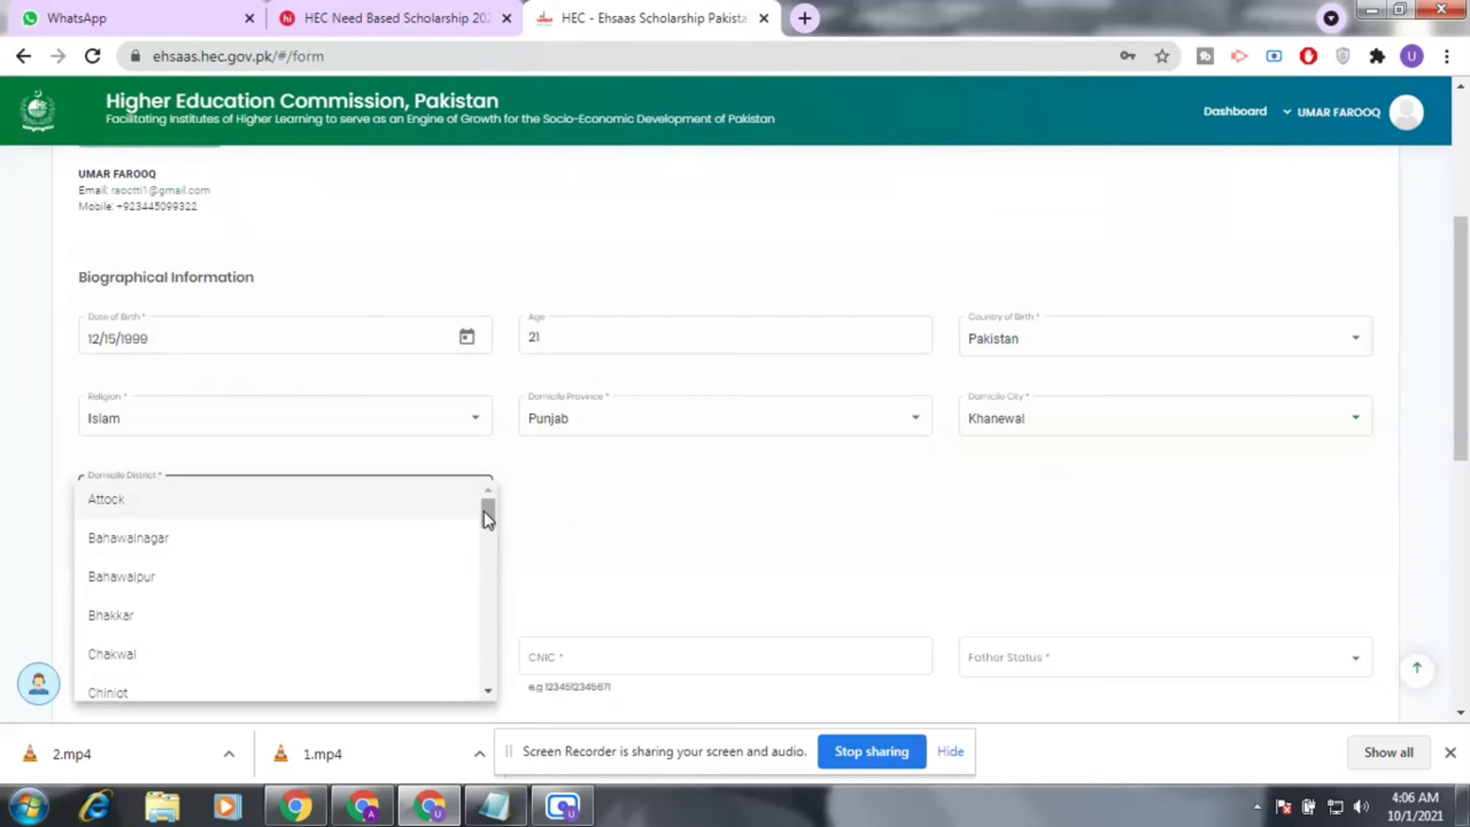
drag(489, 509, 489, 578)
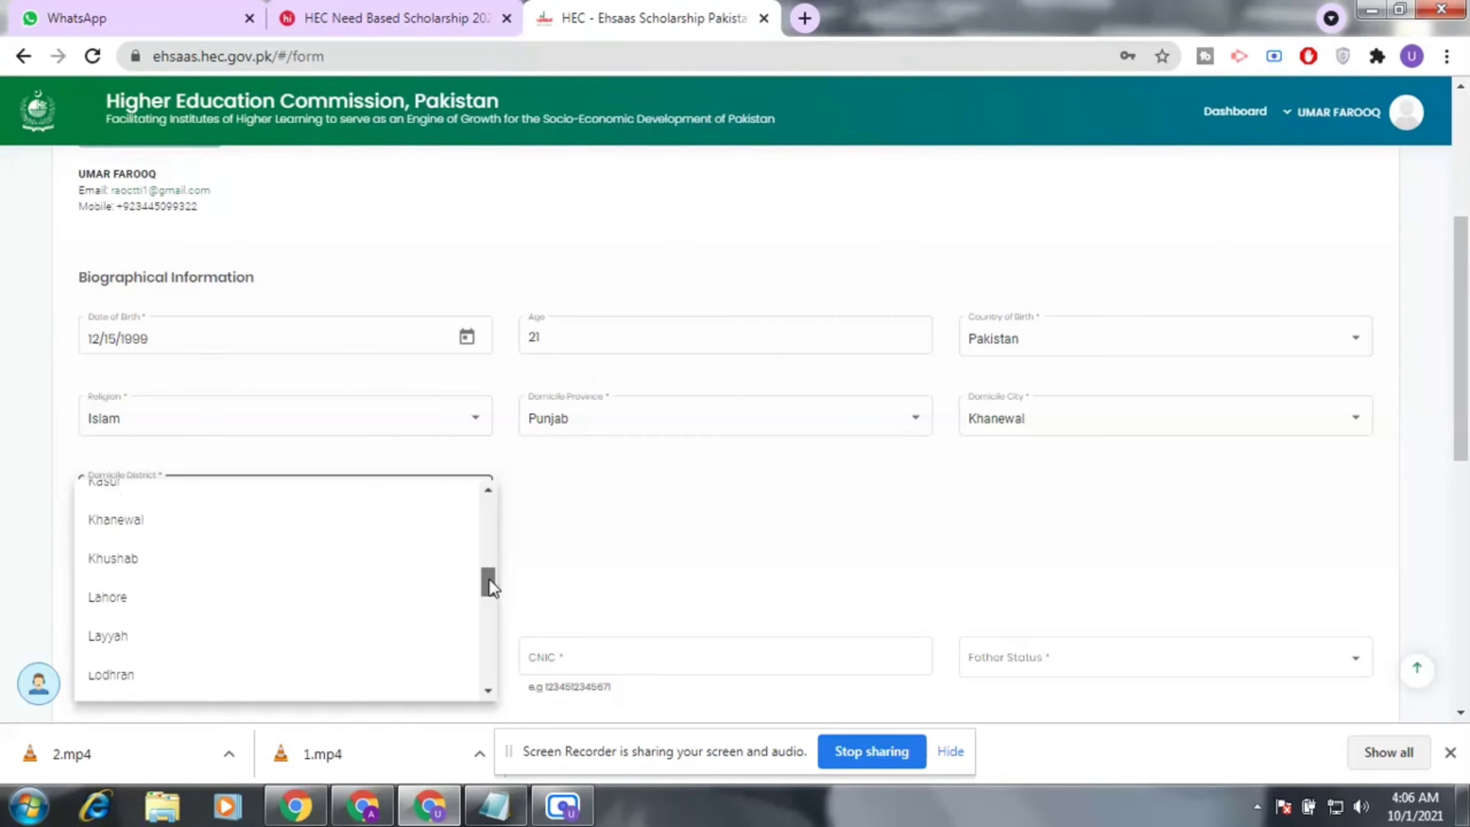
click(158, 523)
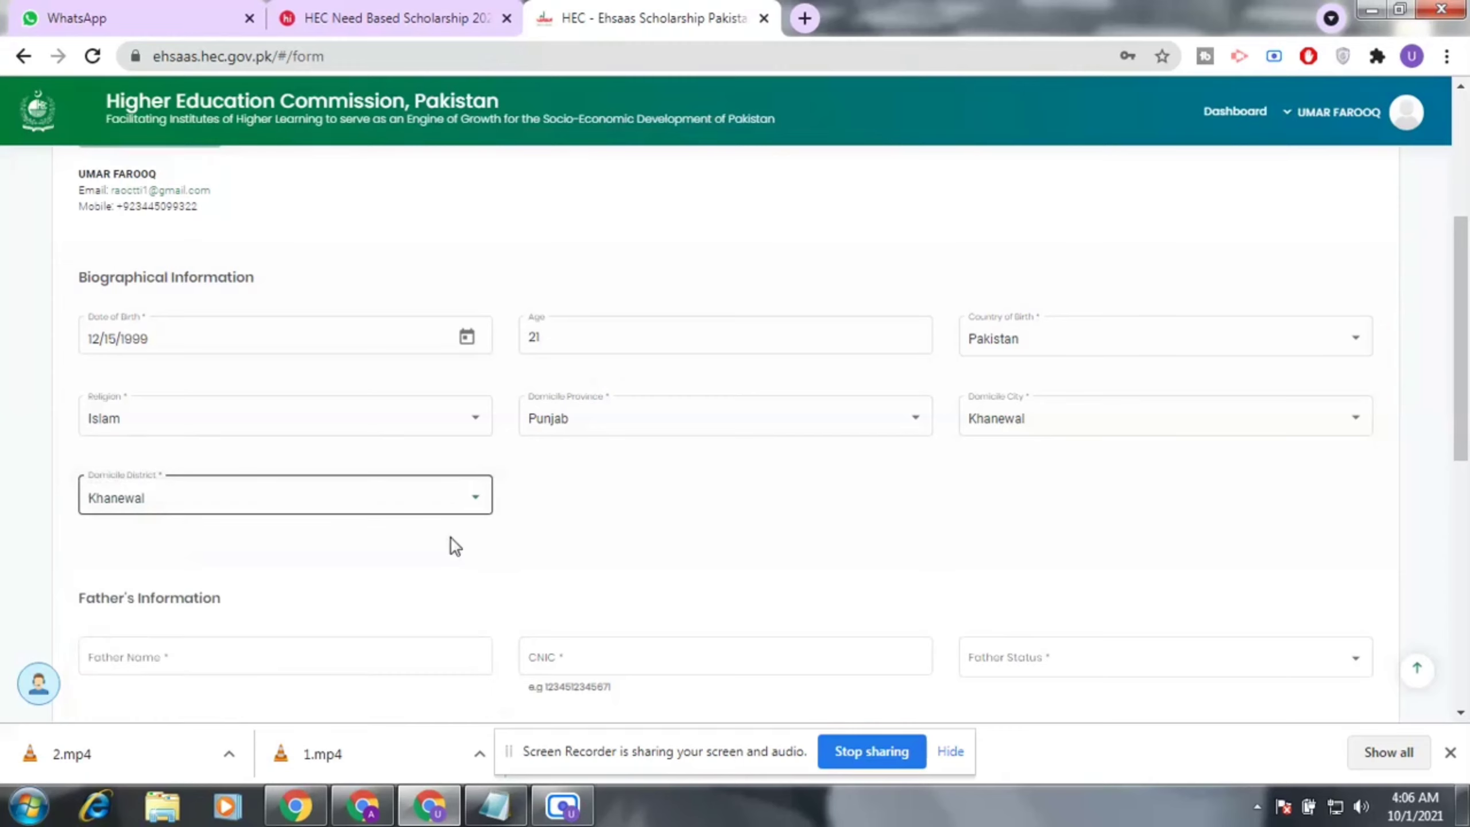
scroll(435, 573, down, 5)
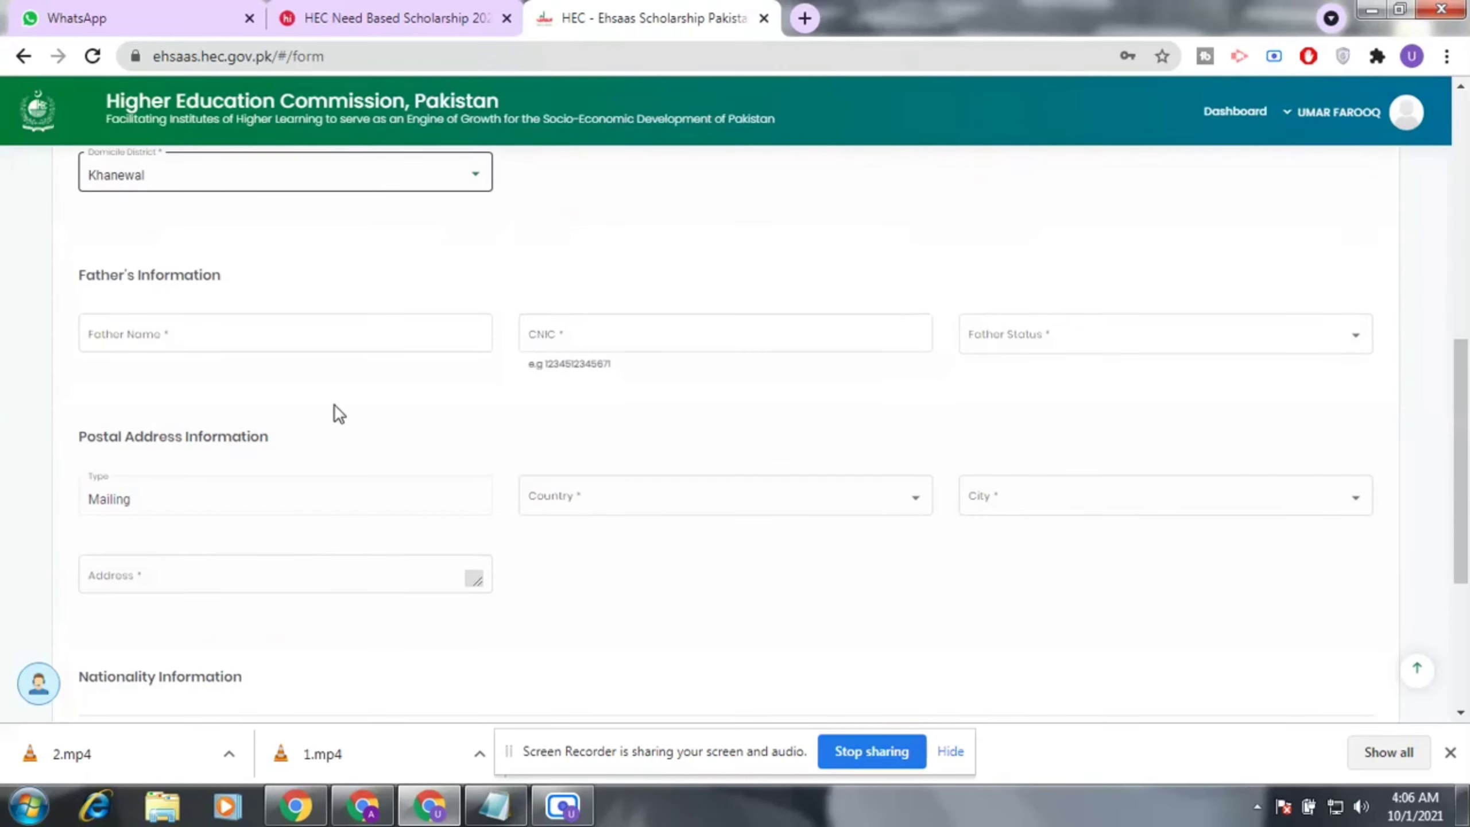
click(321, 332)
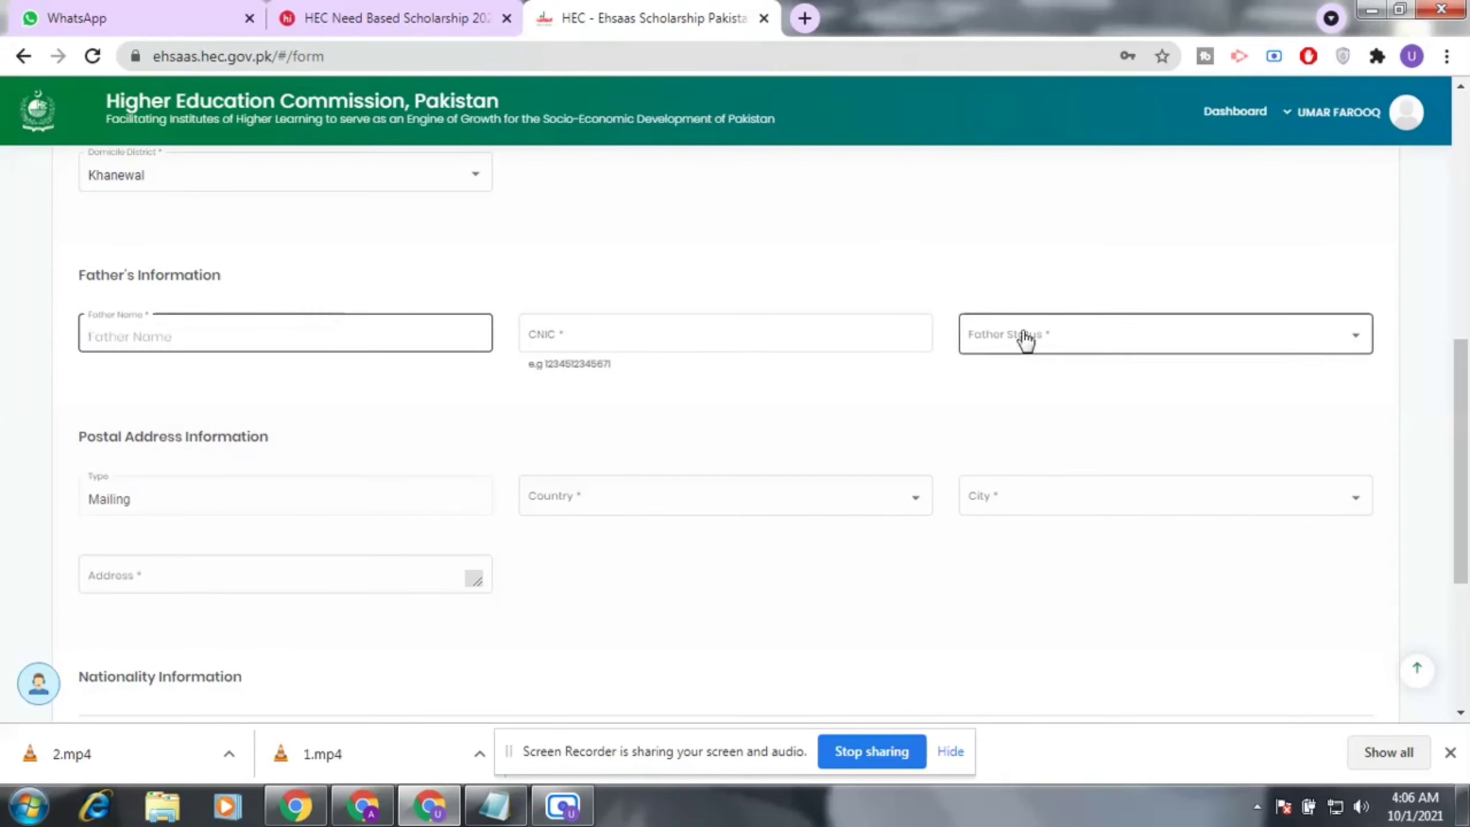
click(857, 325)
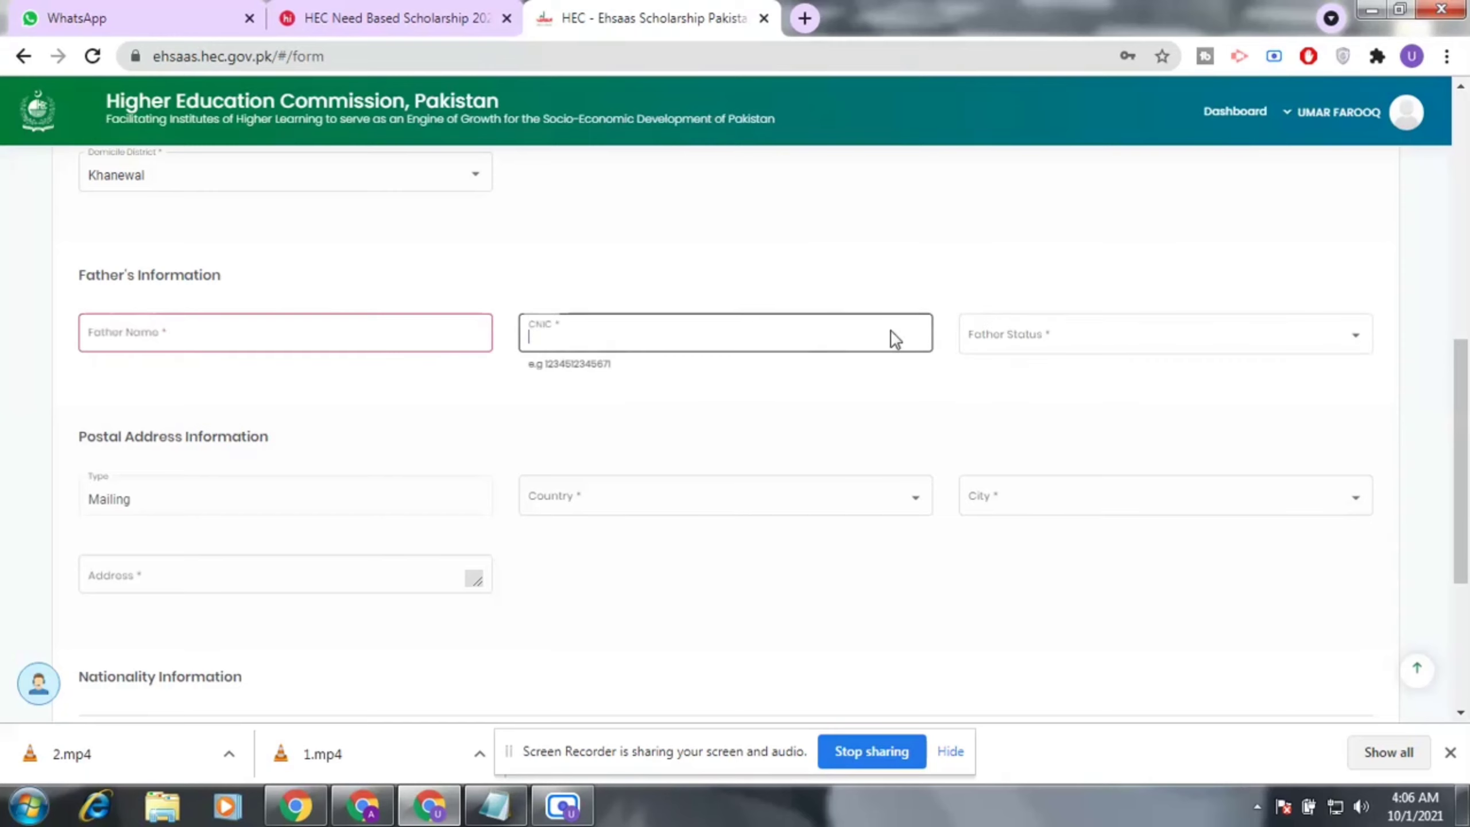
click(1225, 348)
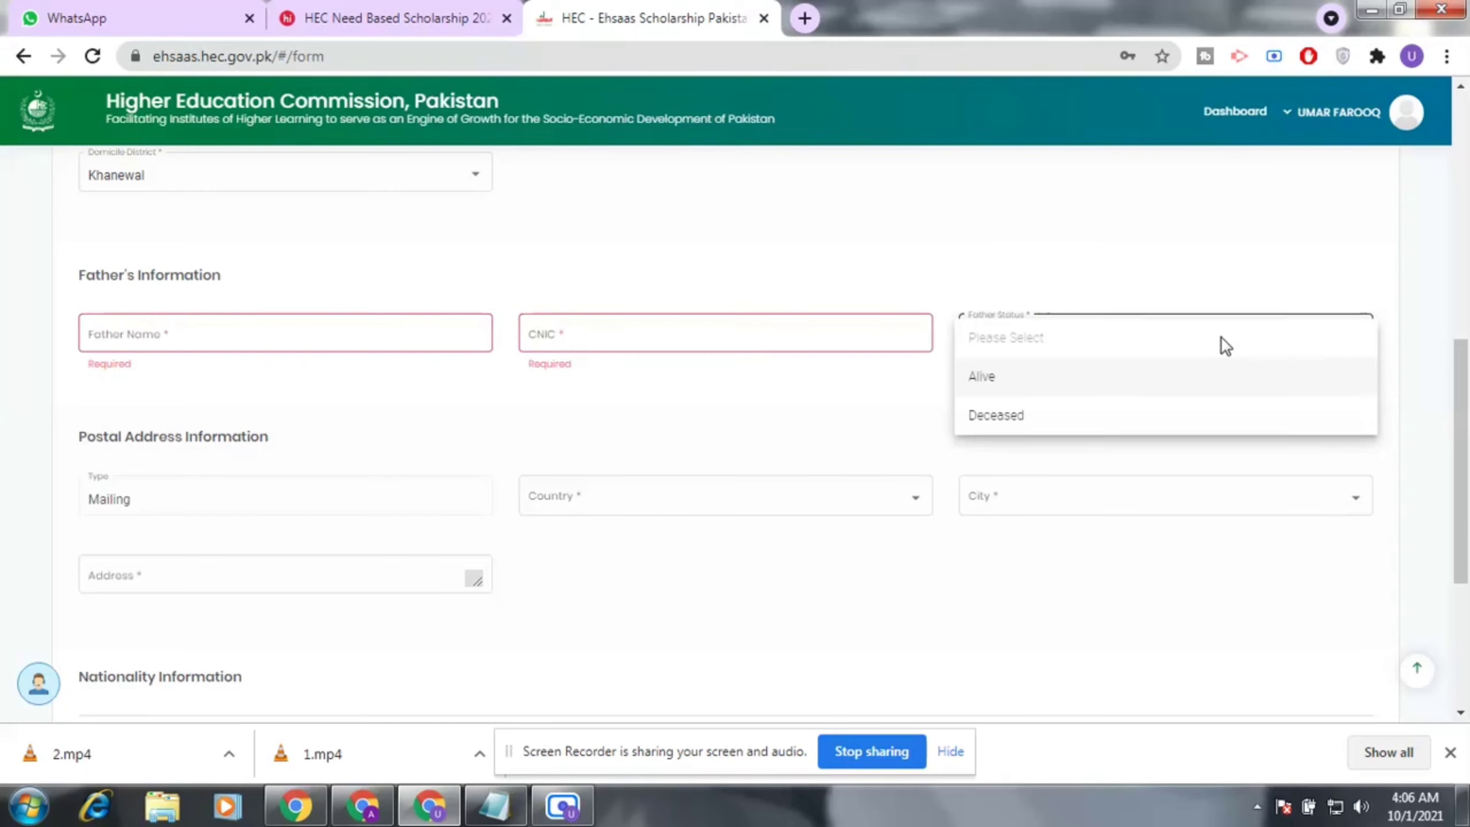
click(401, 498)
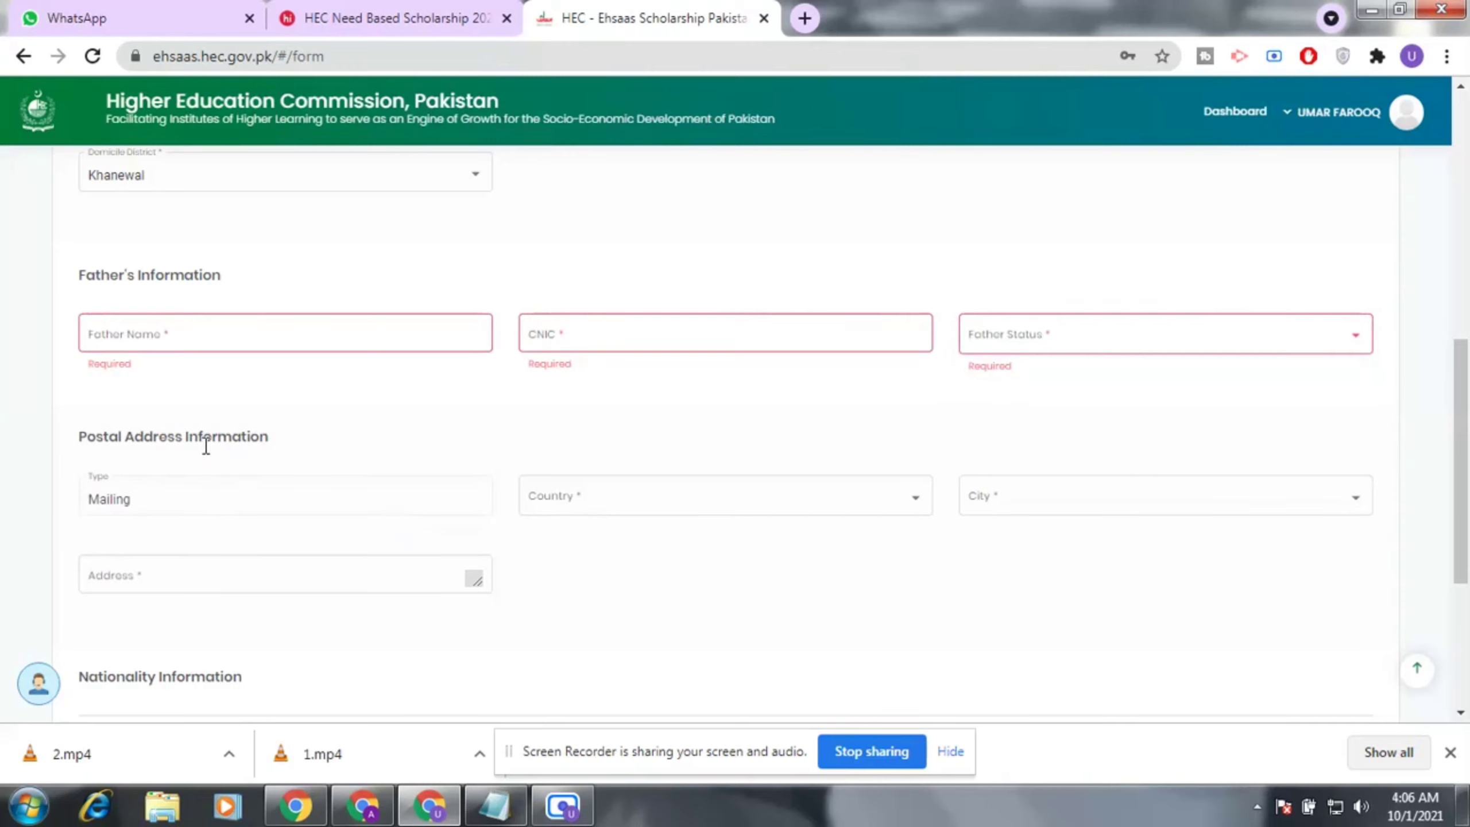
click(758, 511)
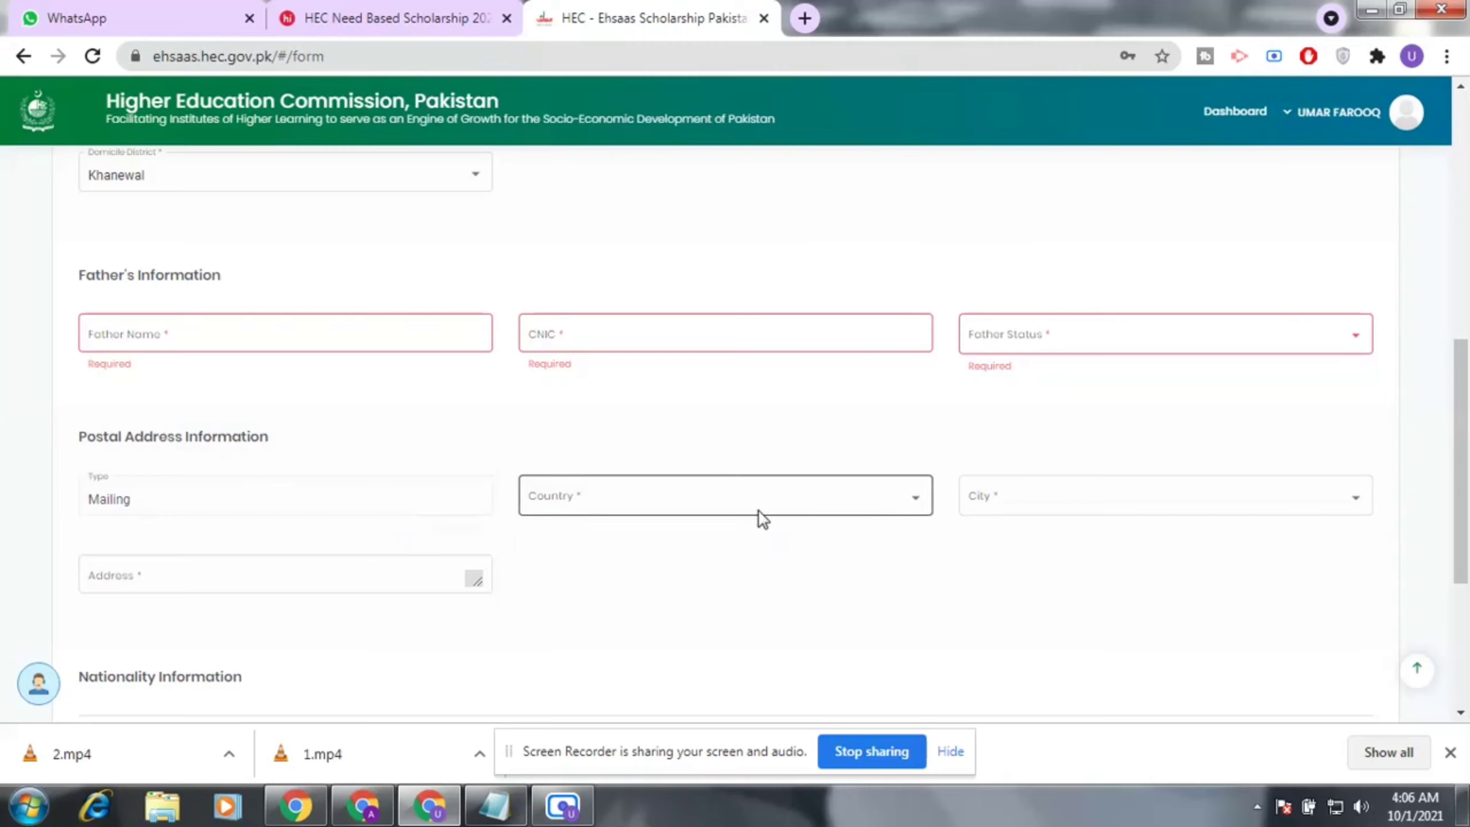
click(1186, 525)
click(322, 574)
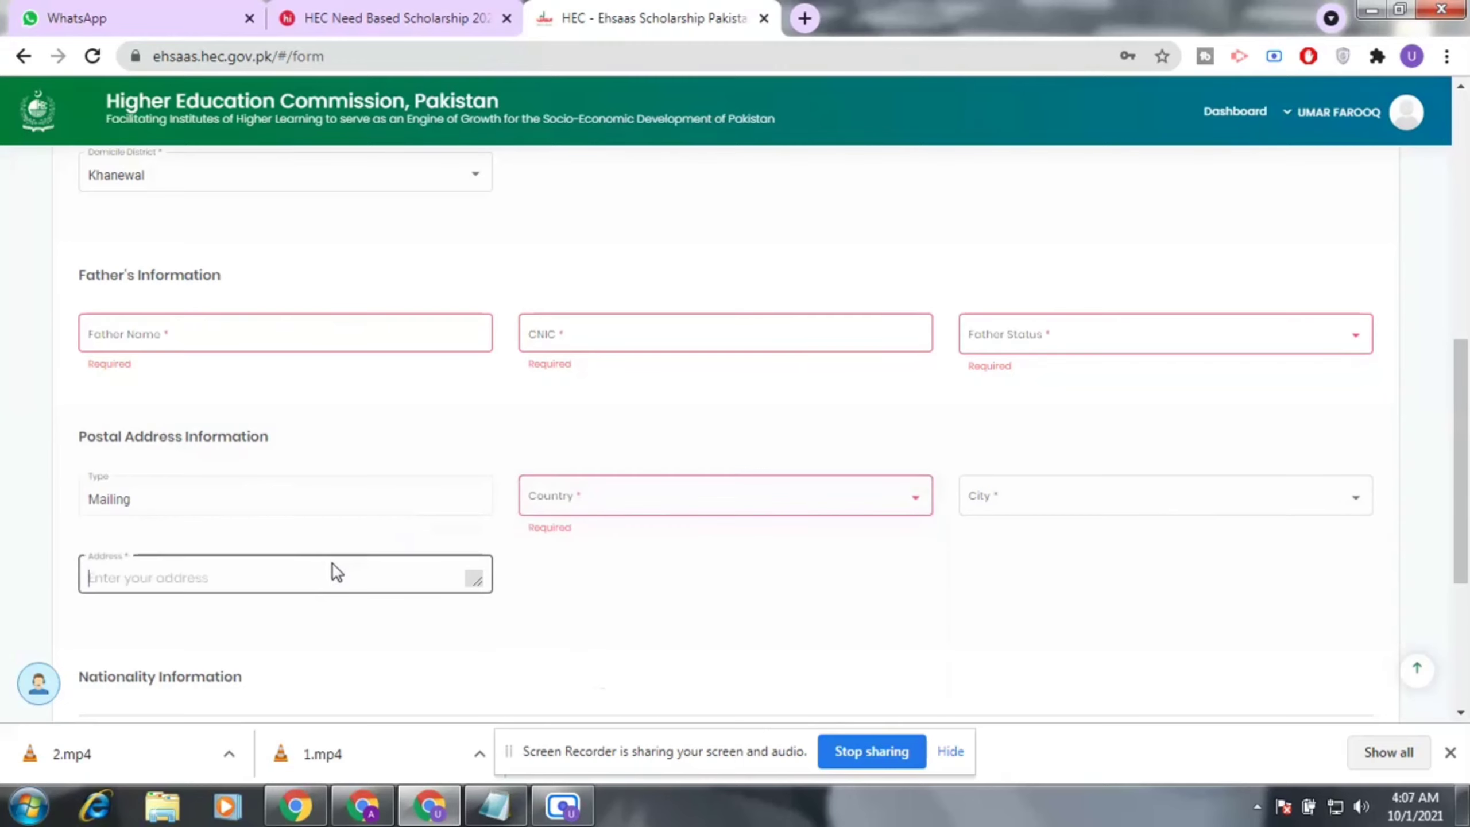
scroll(339, 561, down, 2)
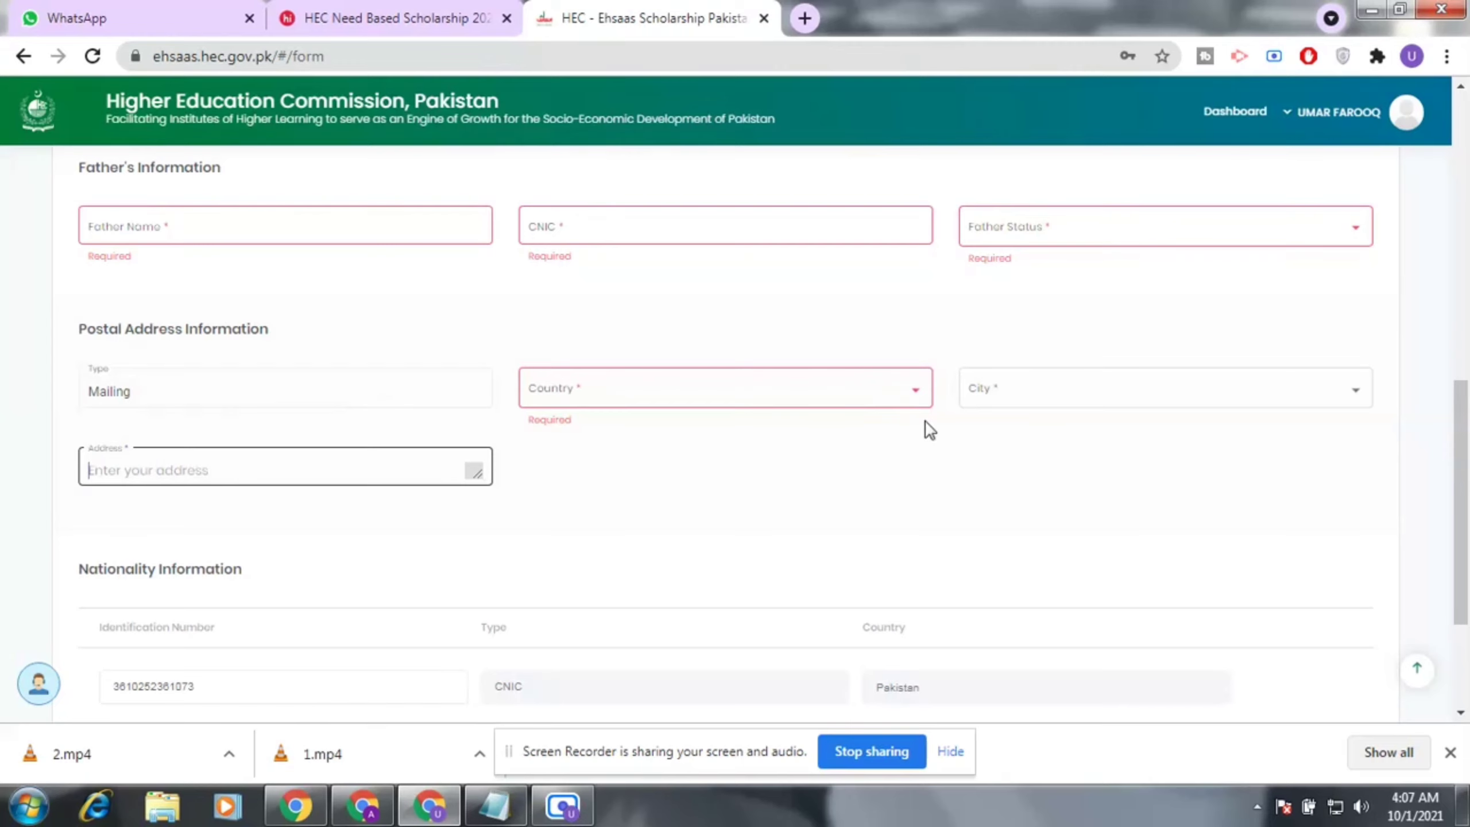
scroll(628, 562, down, 4)
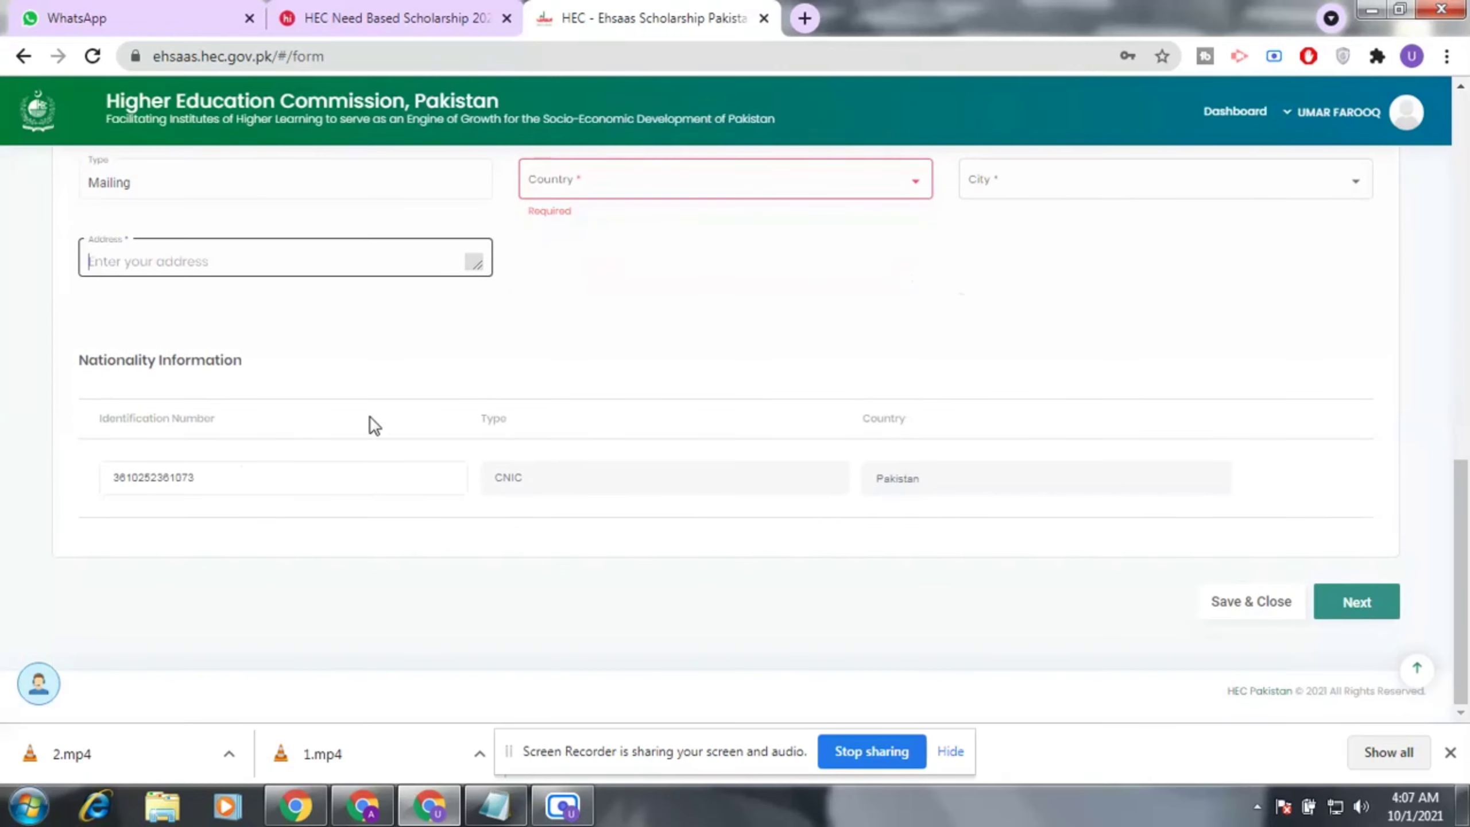
click(370, 418)
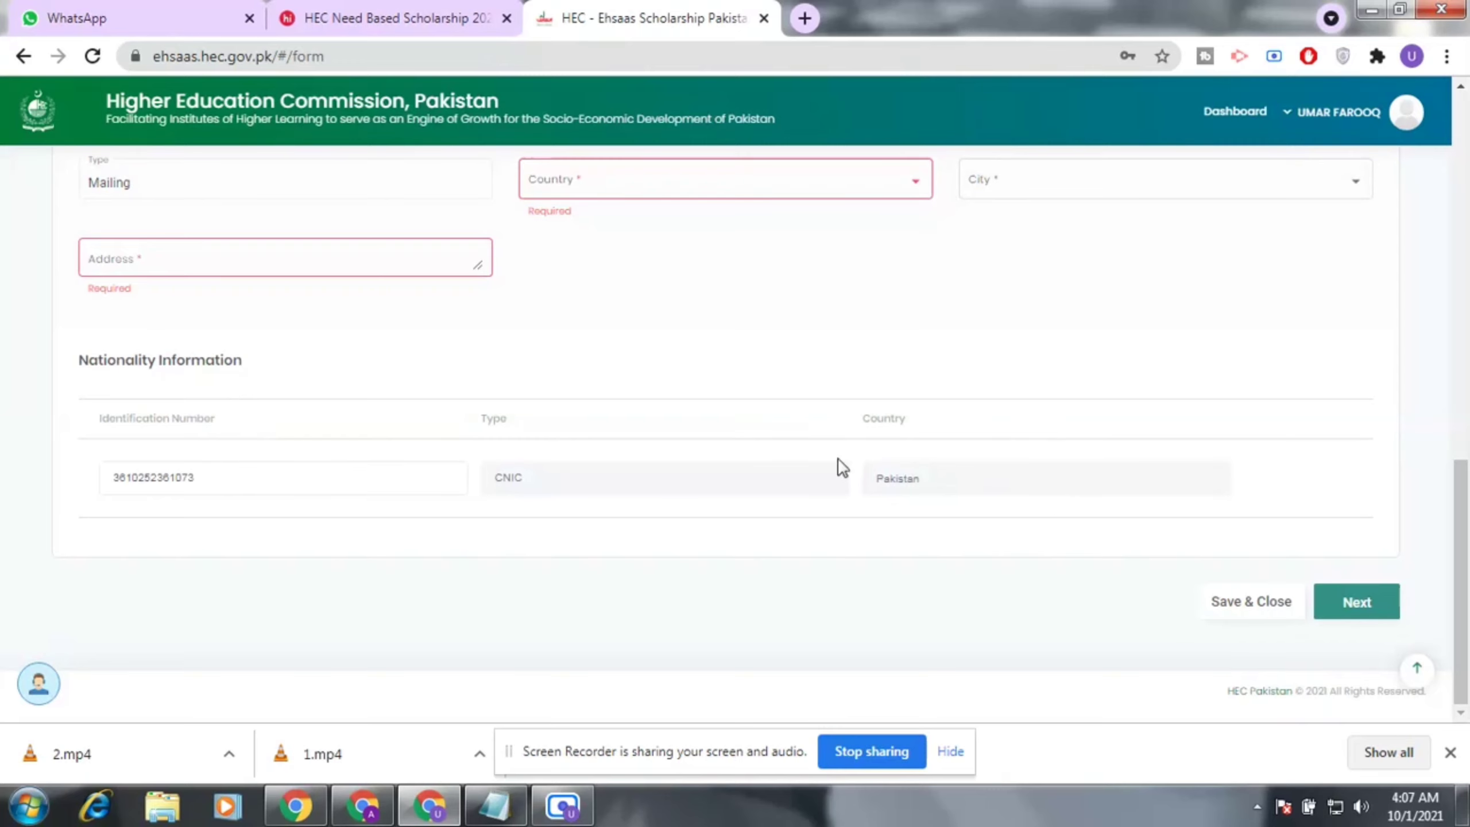
scroll(579, 434, up, 5)
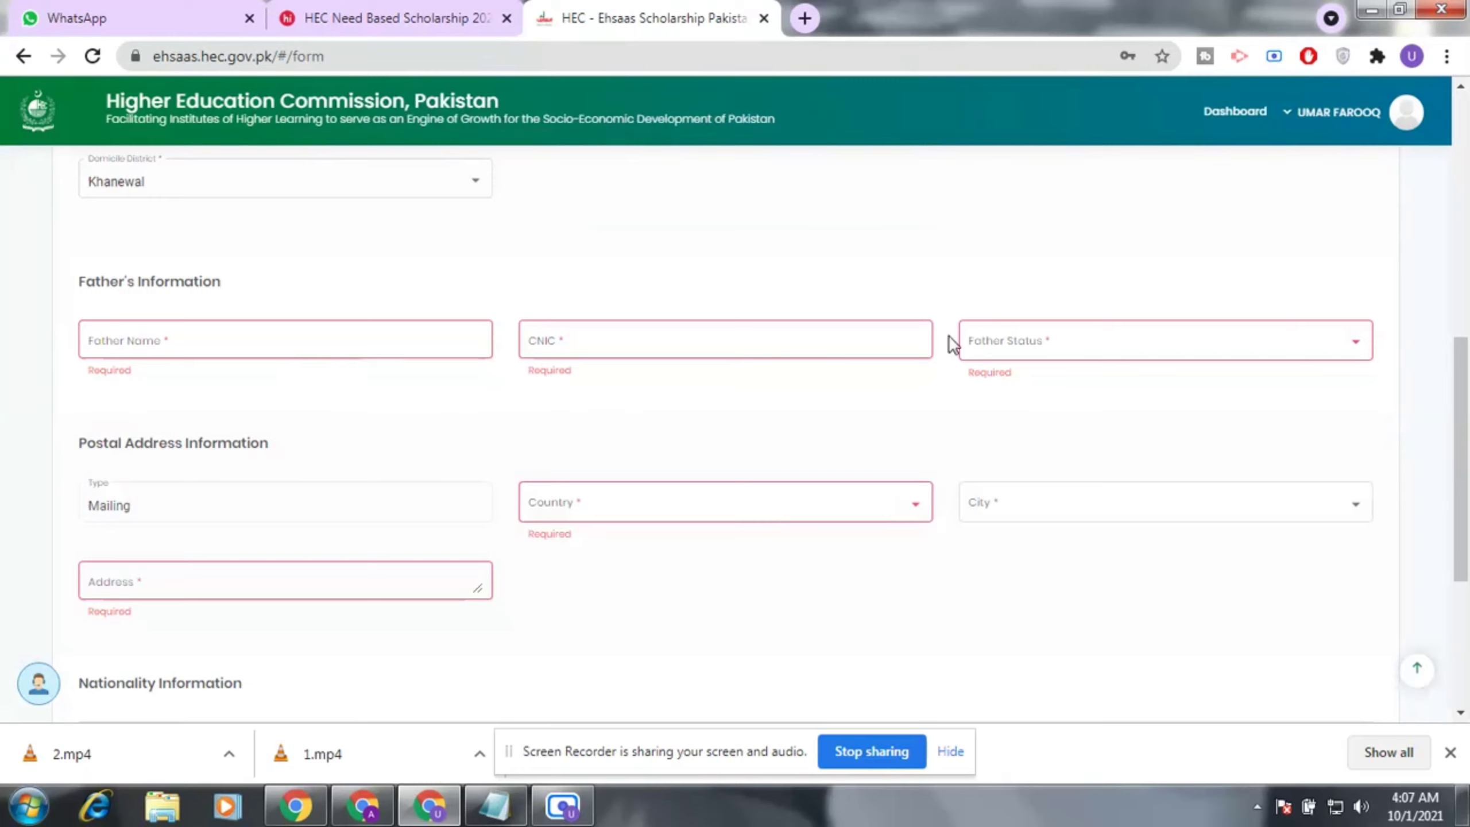
Enter the father's name and CNIC number, and set Father Status to Alive.
click(358, 335)
text(D)
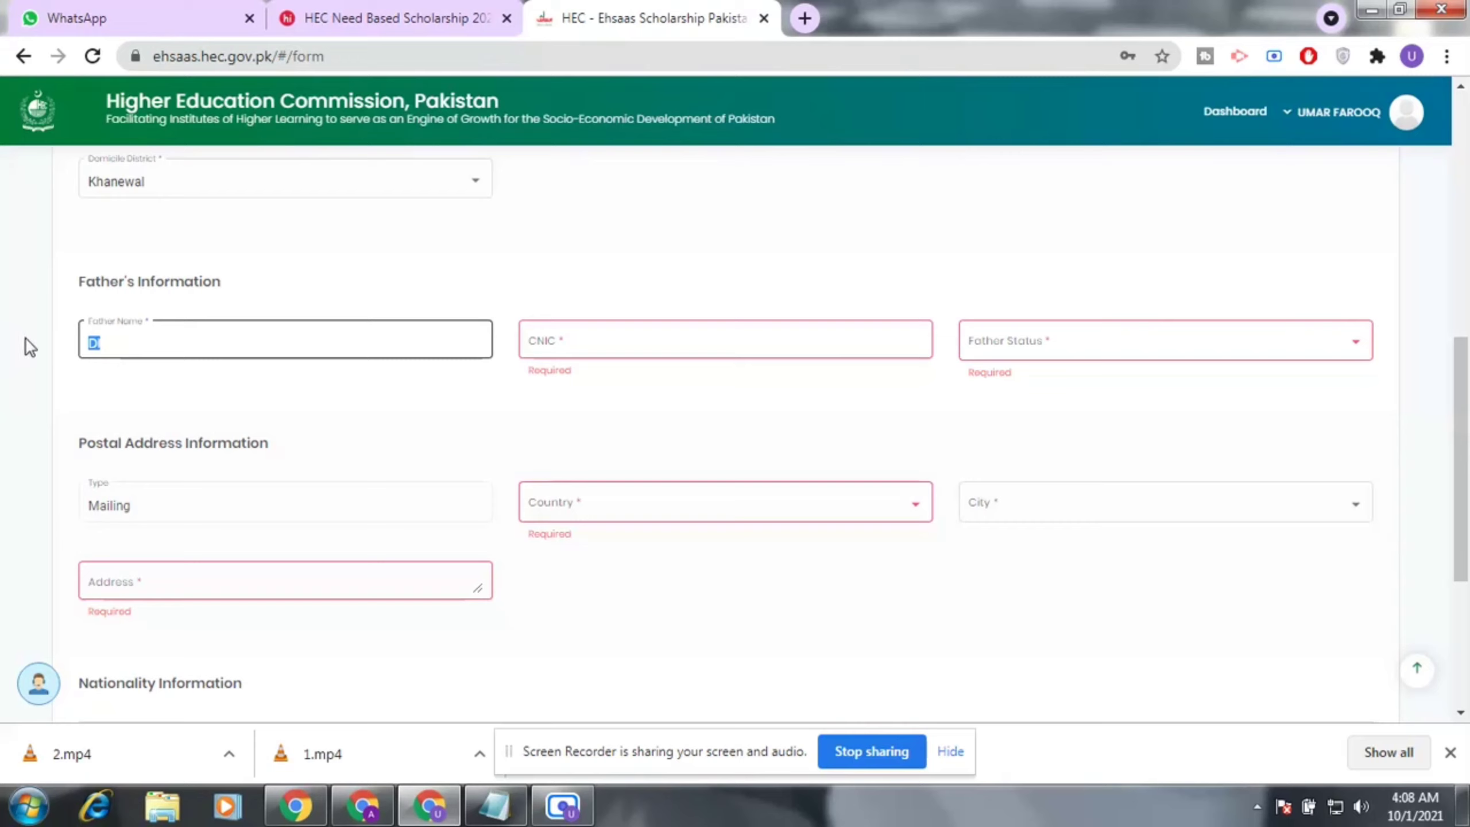
click(762, 334)
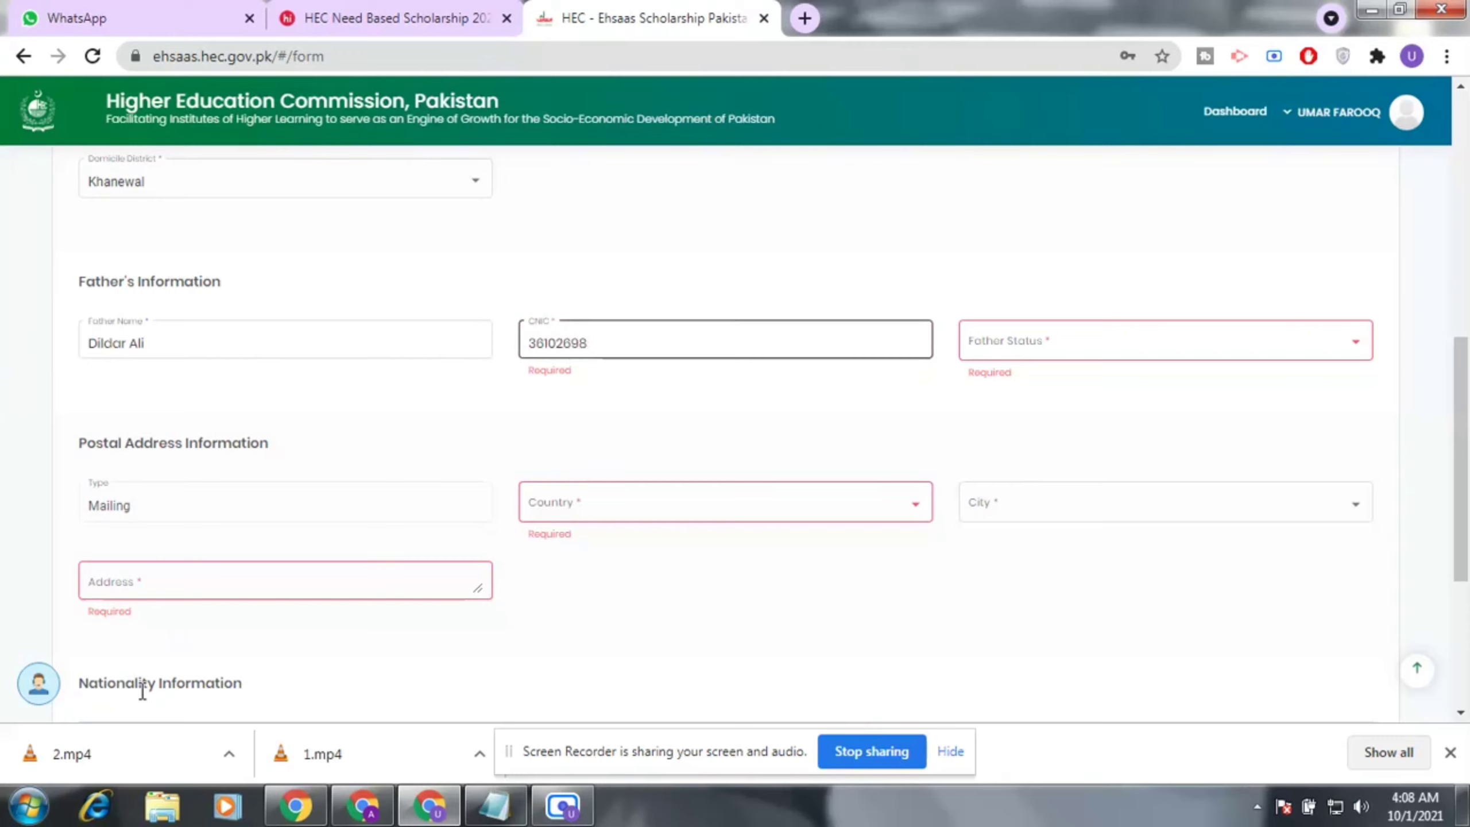
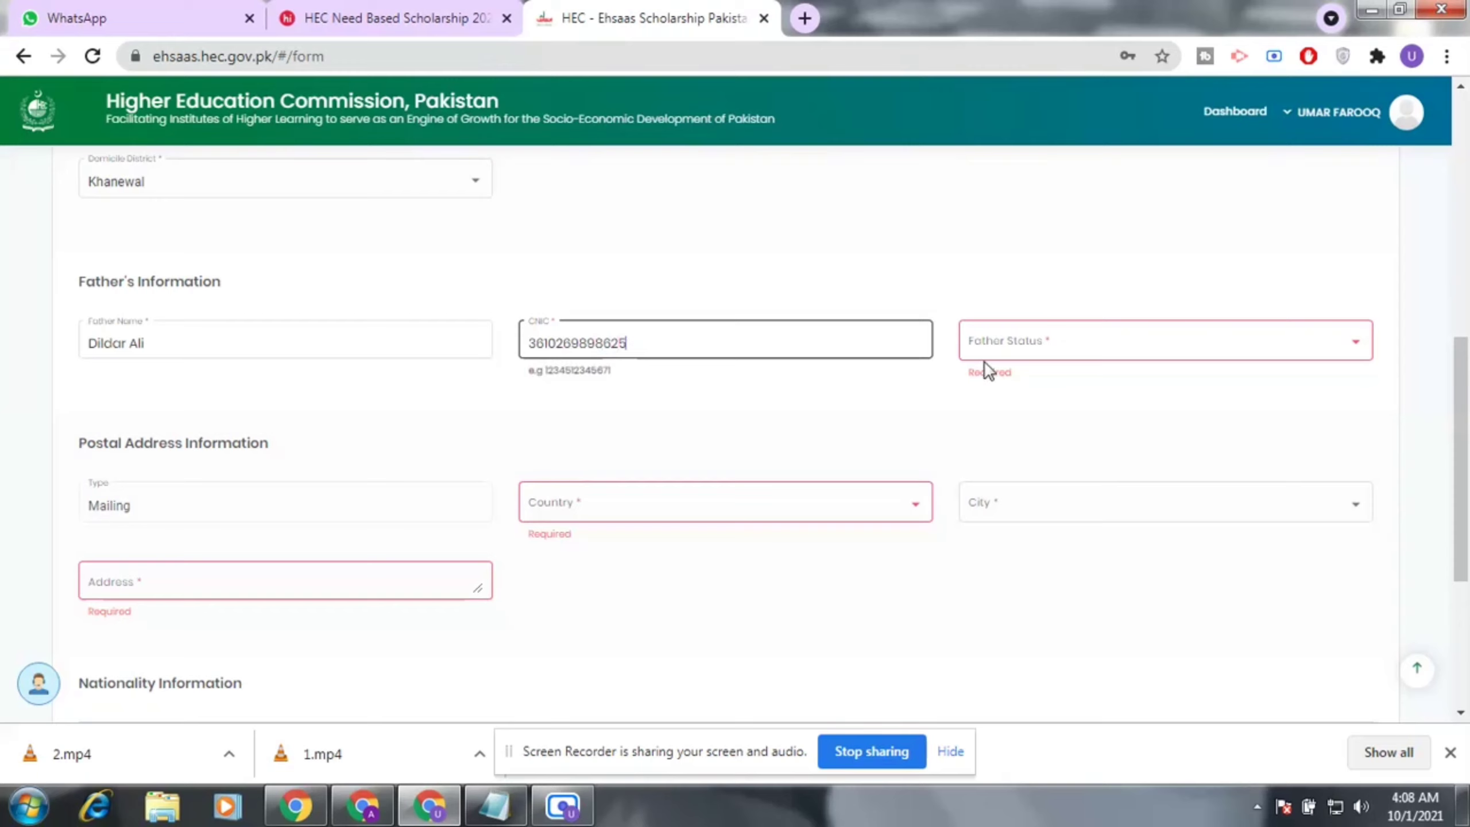
click(1071, 343)
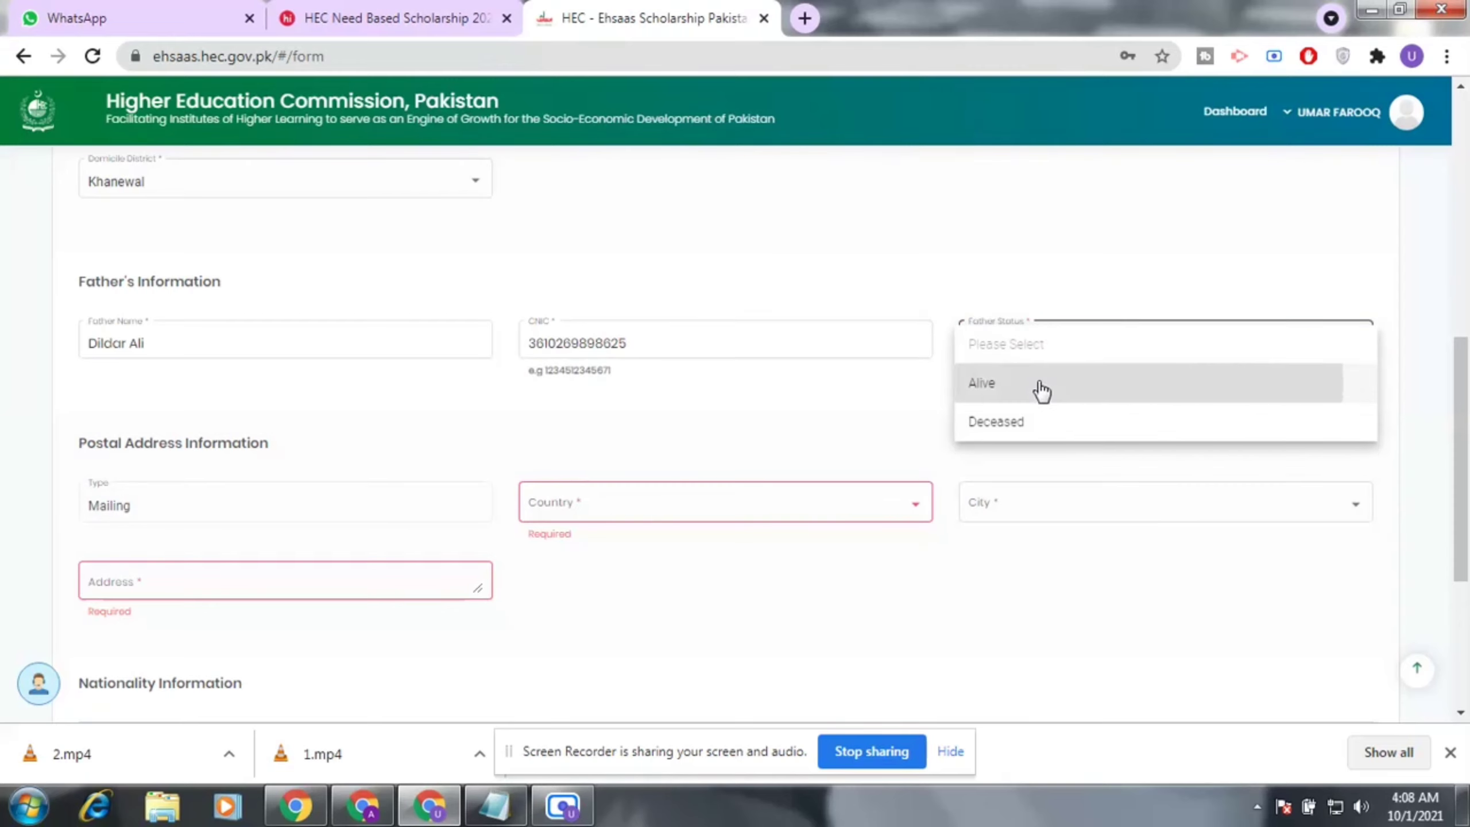
click(1071, 384)
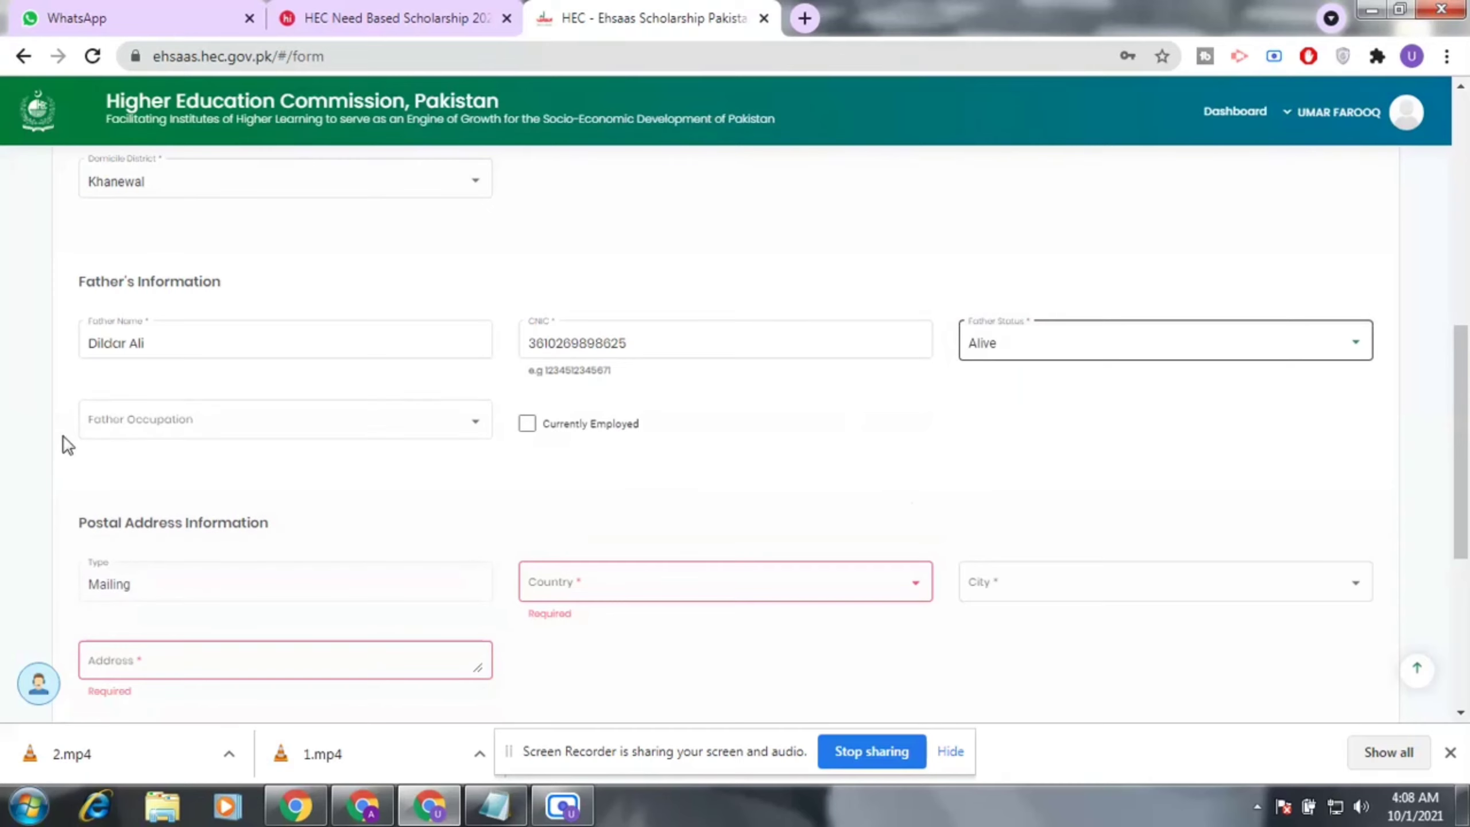
Tick Currently Employed and choose Art Director as the father's occupation.
click(456, 428)
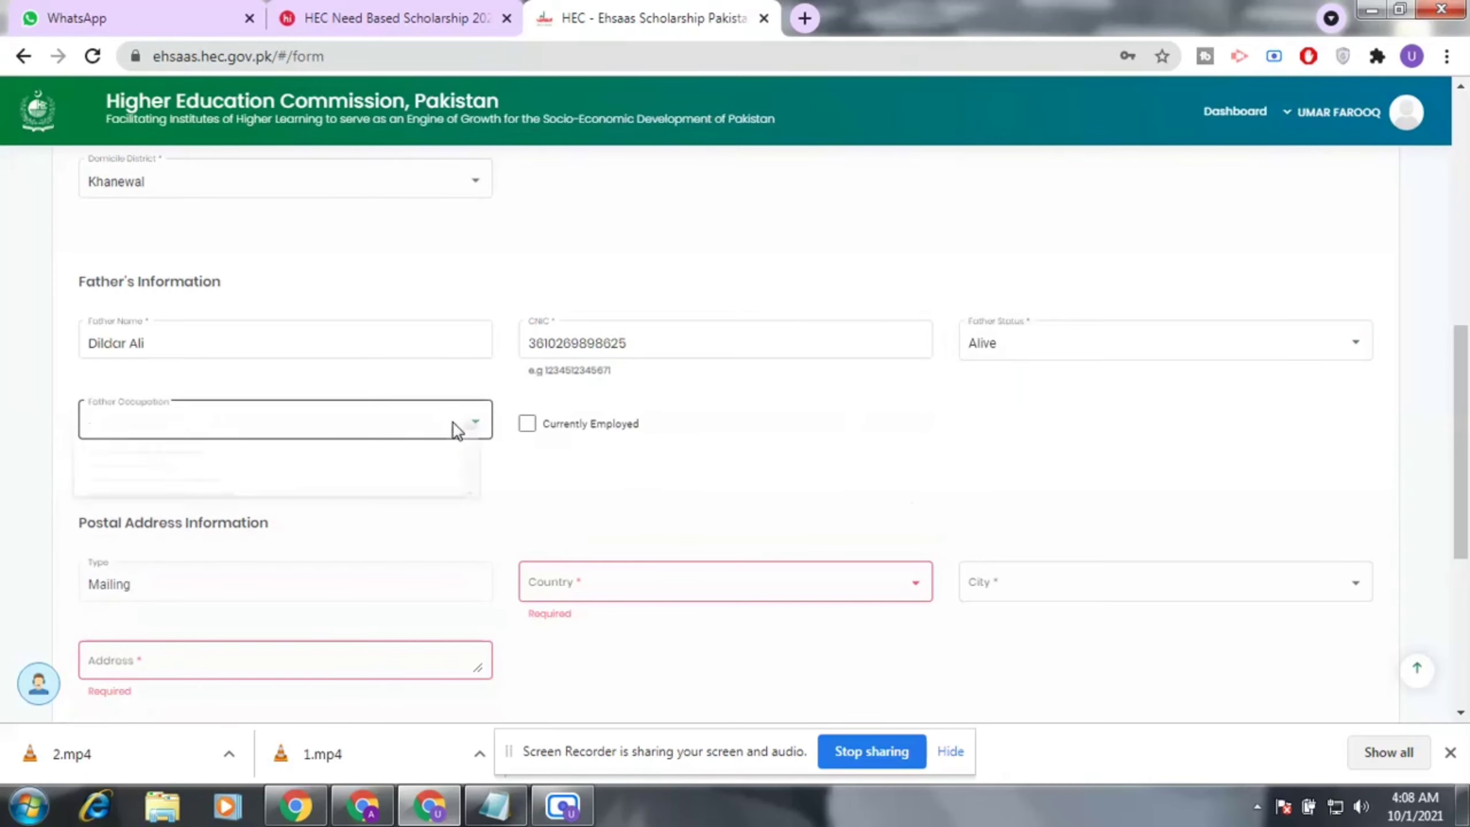
mouse_move(486, 435)
mouse_down()
mouse_move(499, 601)
mouse_move(501, 512)
mouse_up()
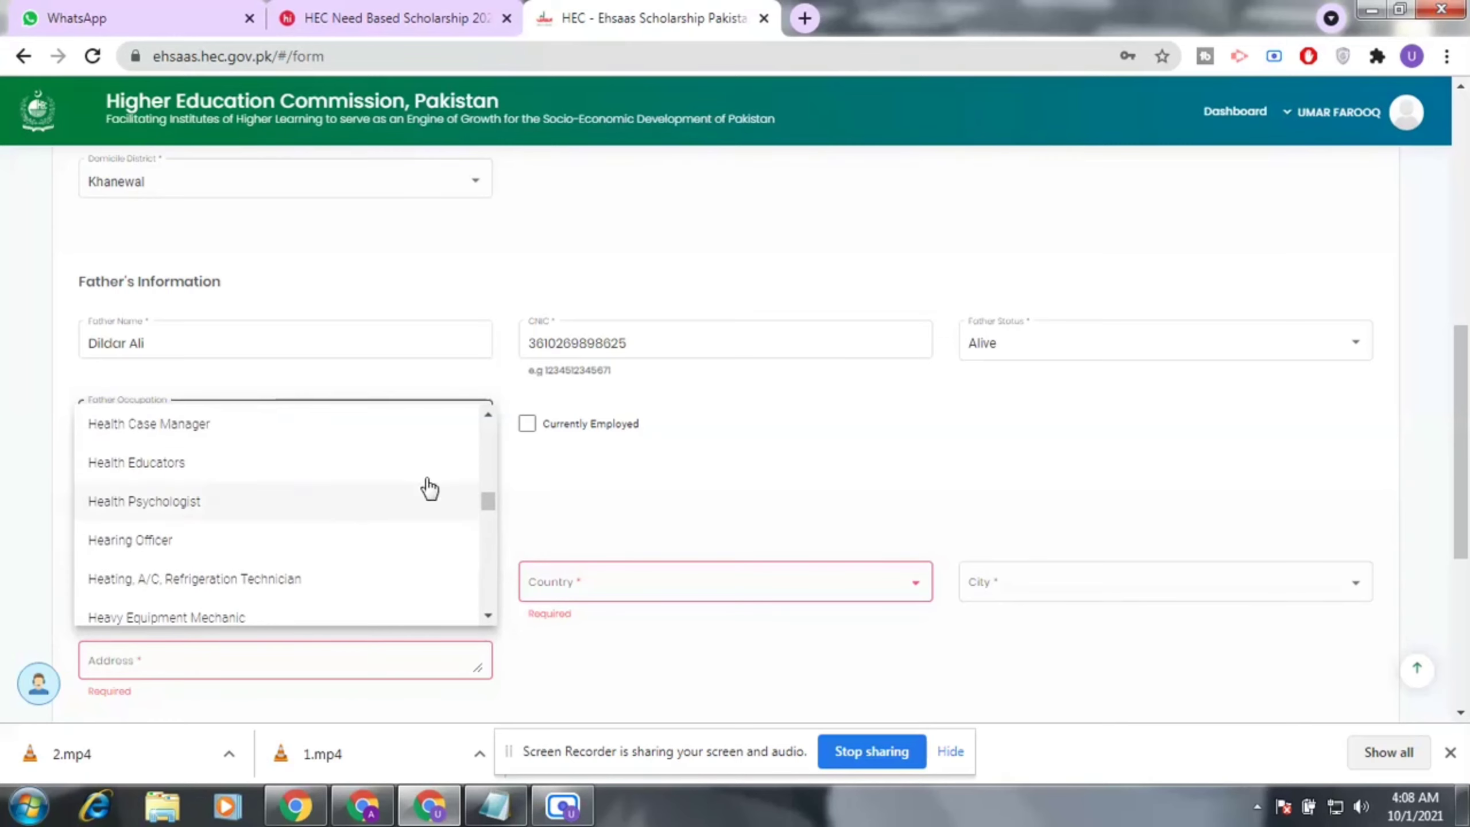
click(561, 506)
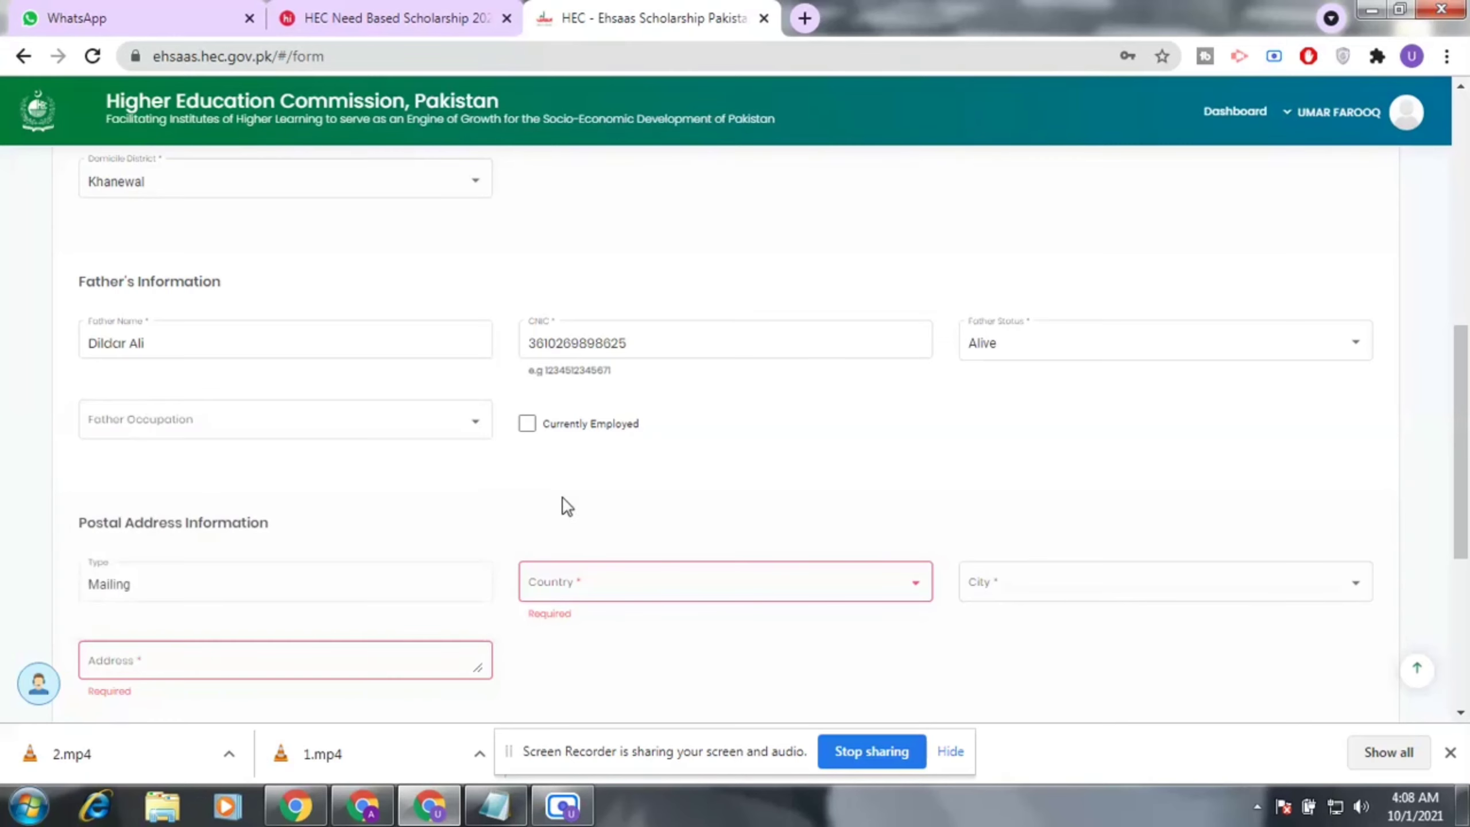
click(526, 424)
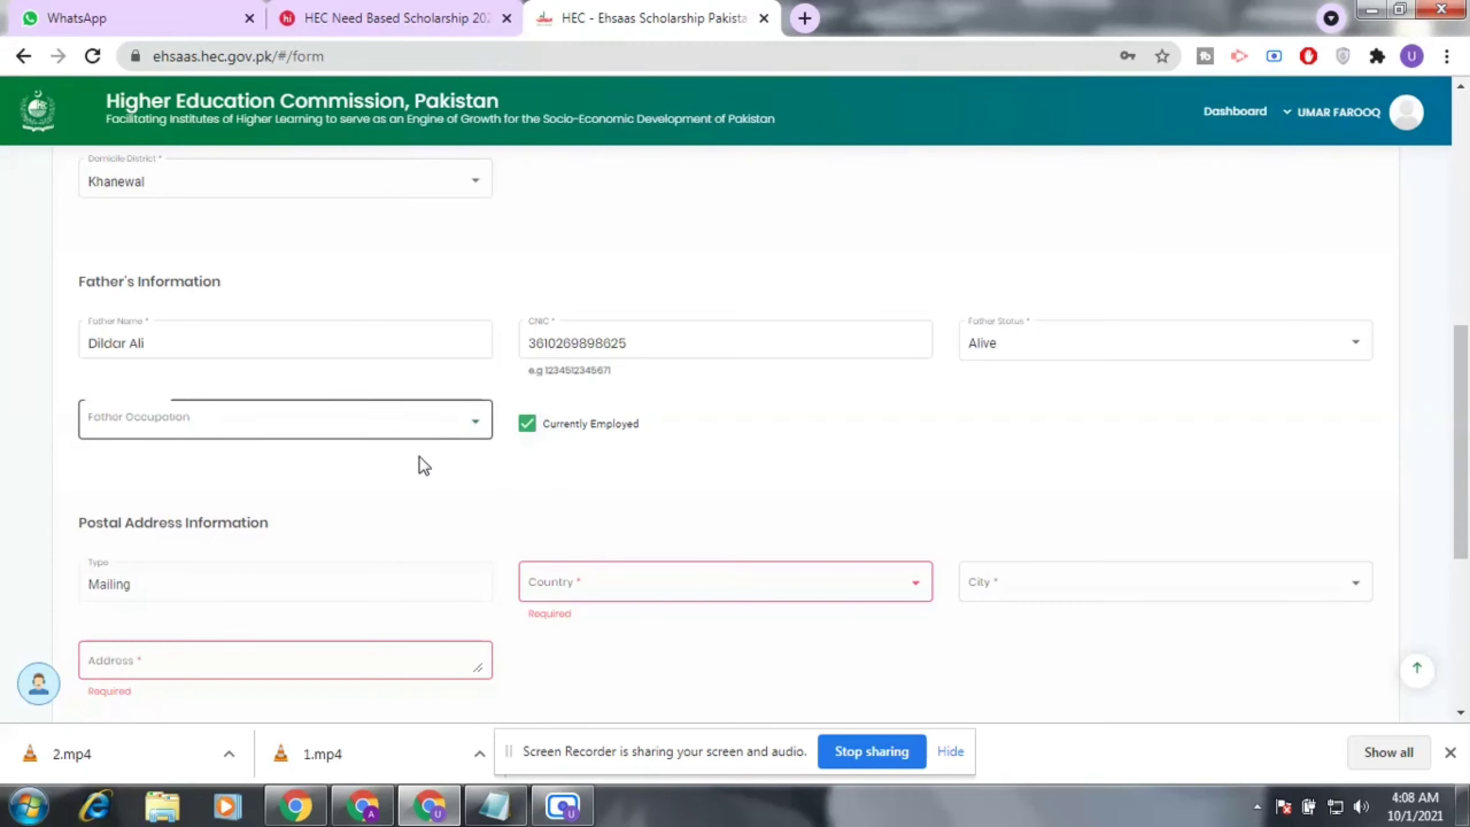
click(425, 428)
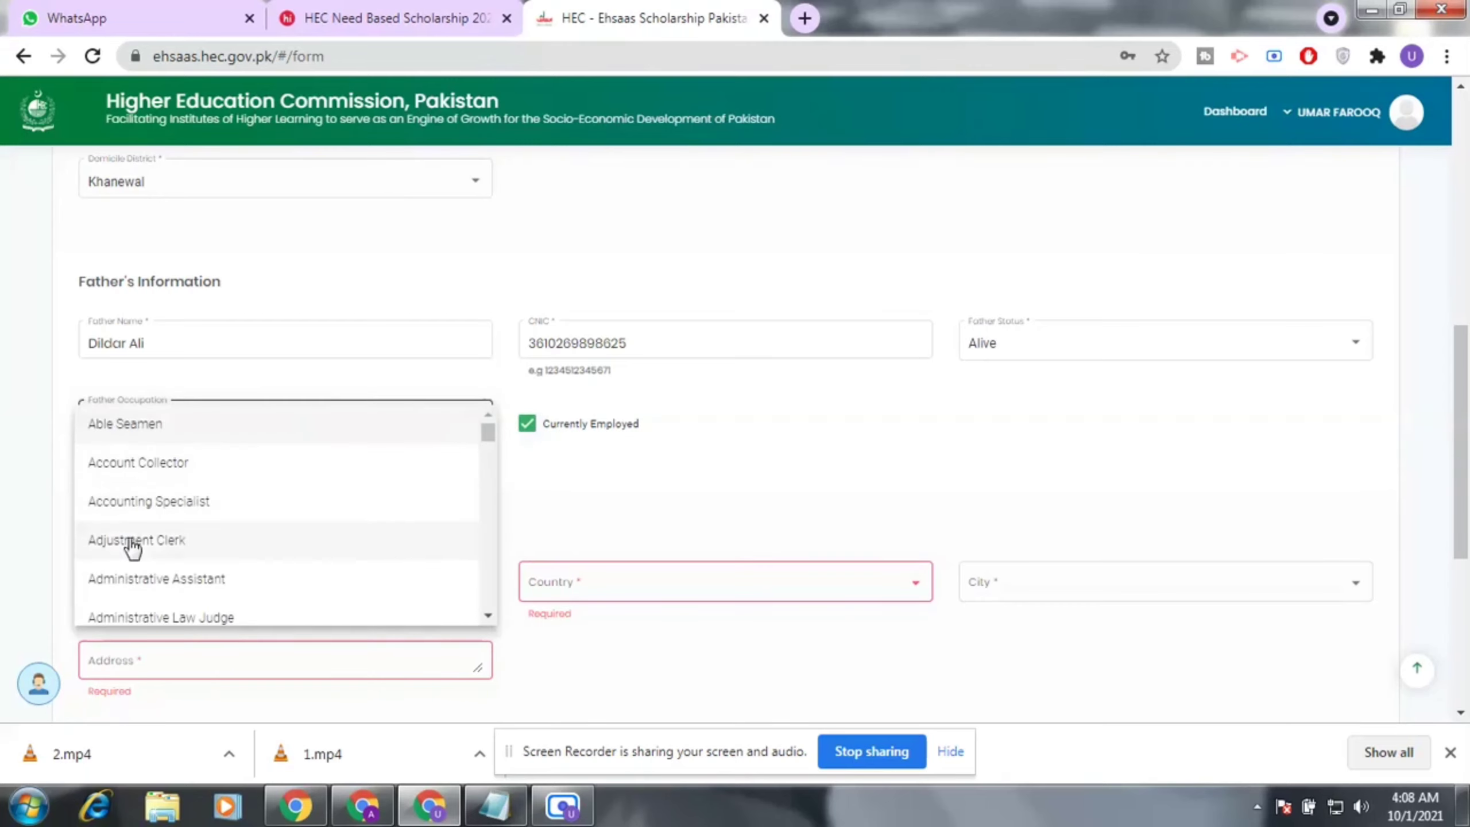
scroll(188, 486, down, 5)
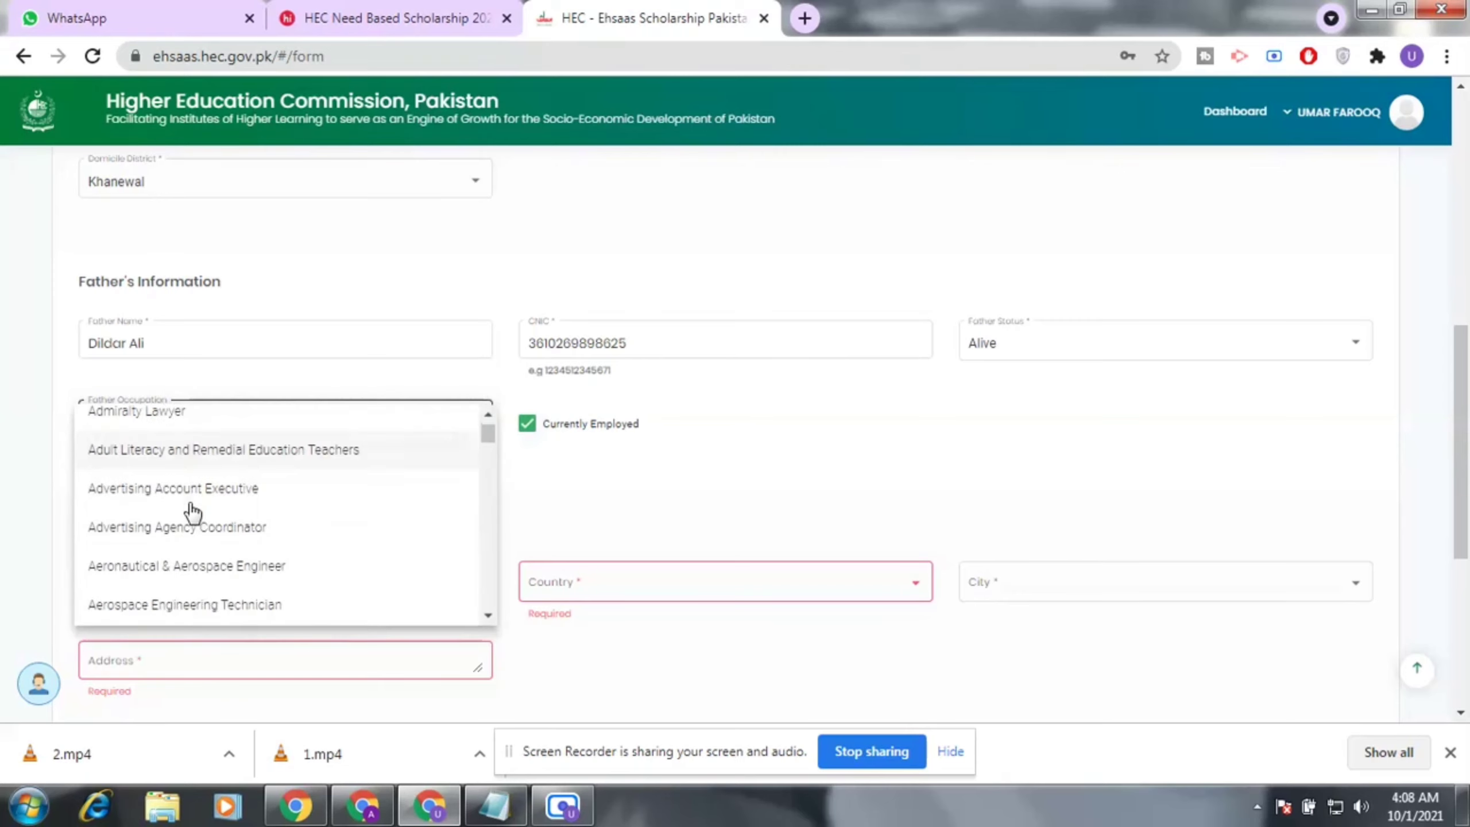
scroll(193, 512, down, 6)
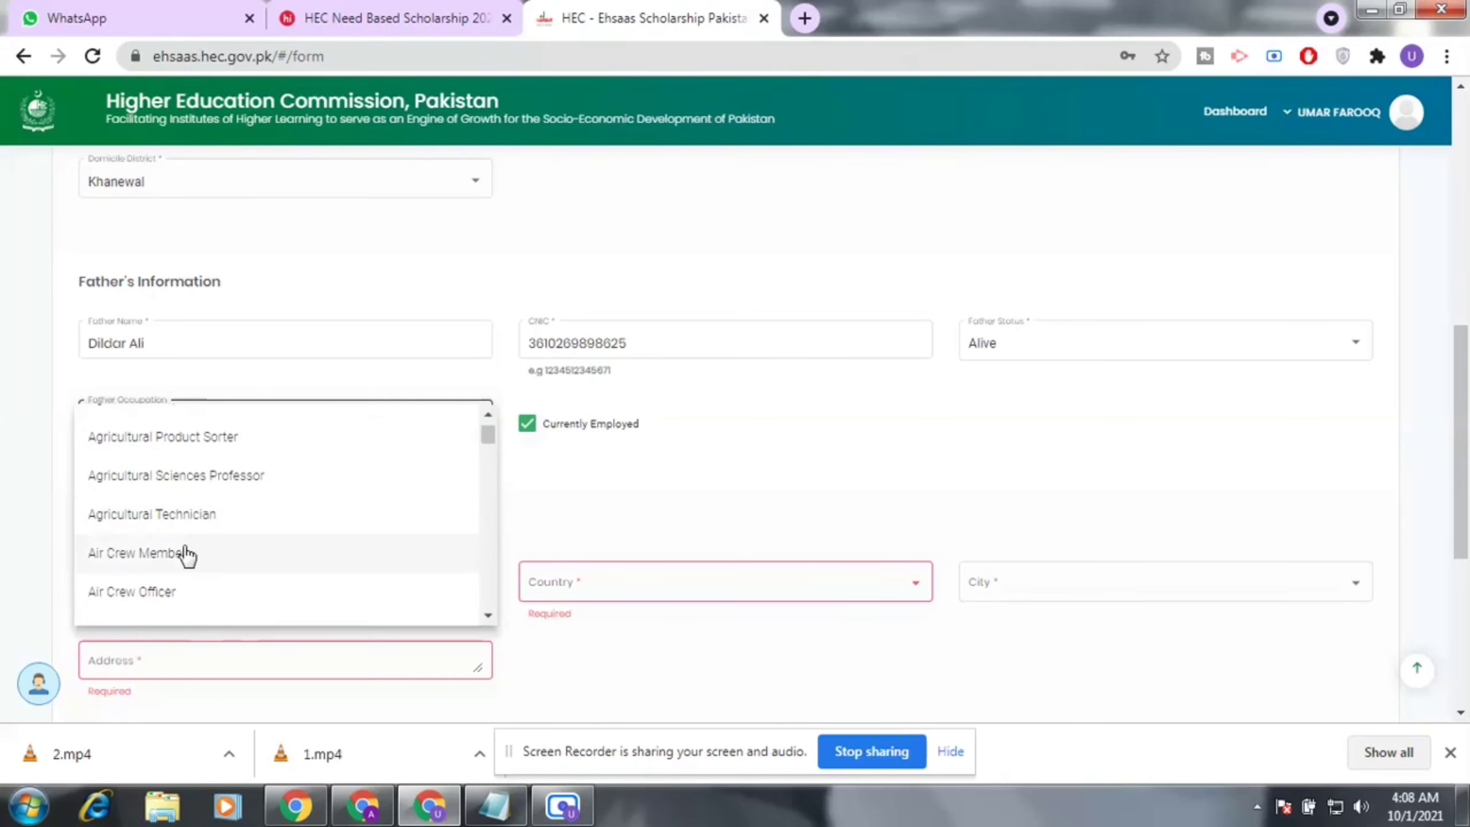
scroll(187, 556, down, 8)
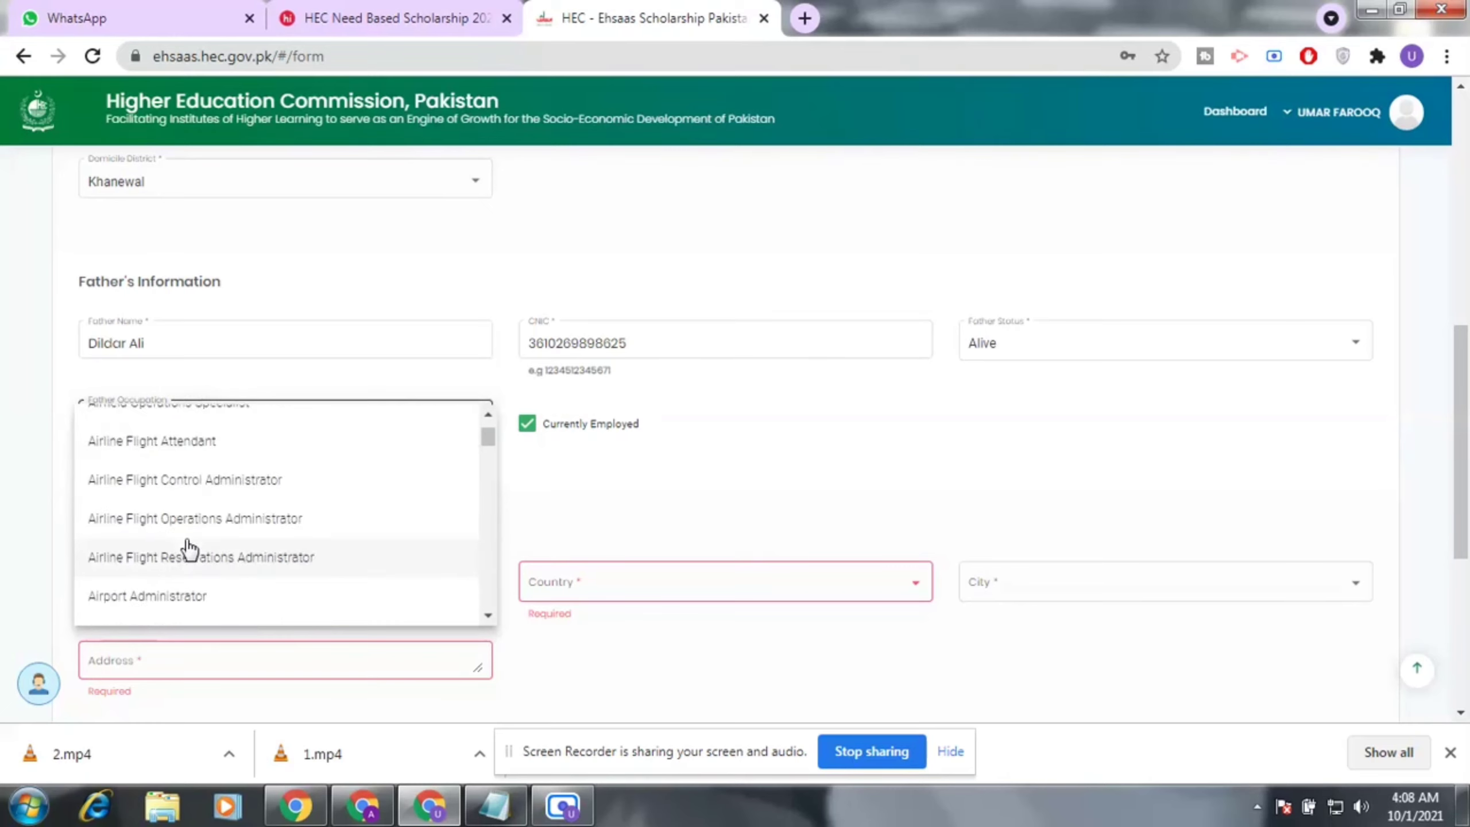
scroll(187, 547, down, 10)
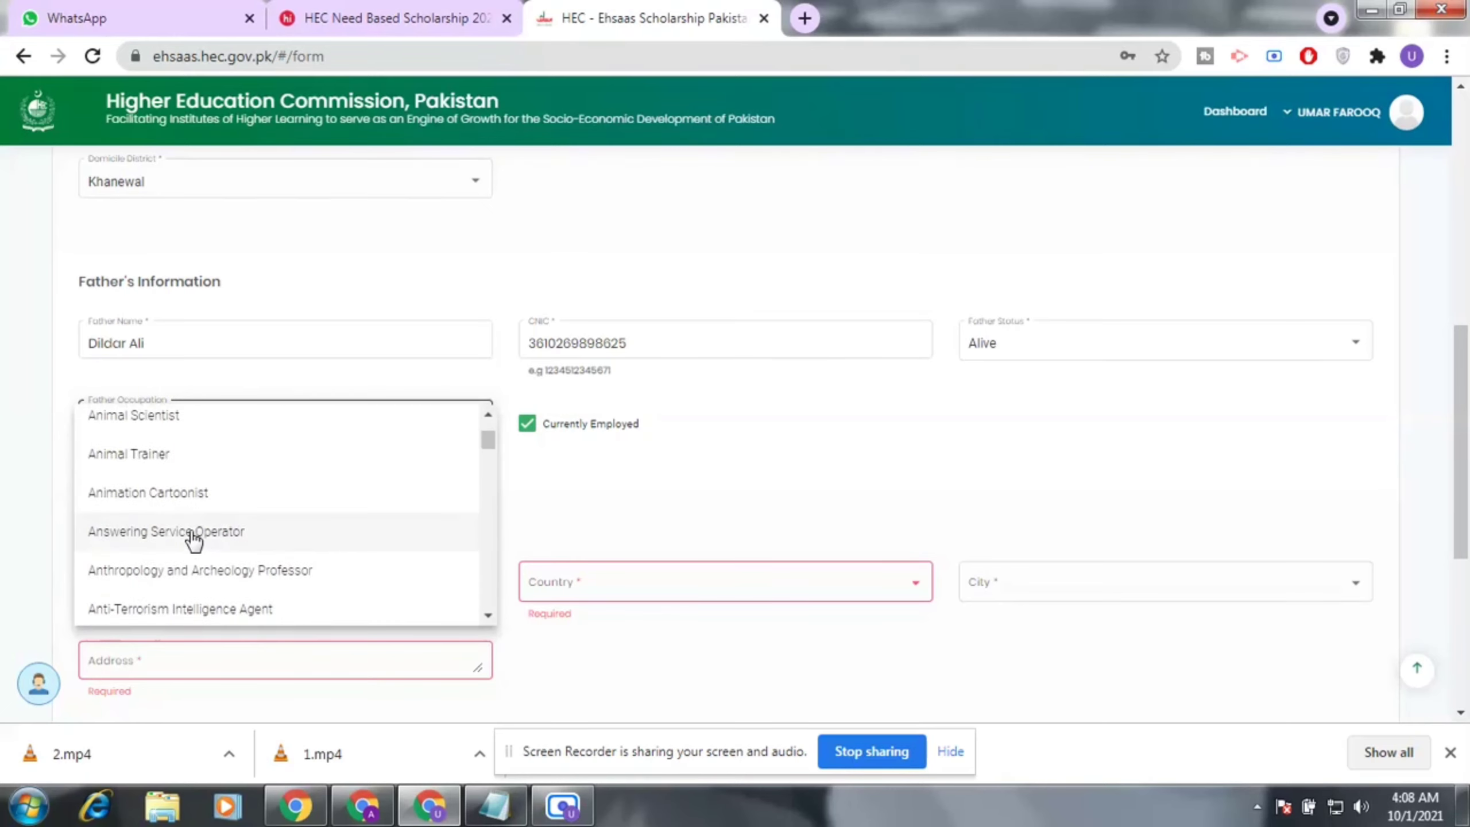
scroll(196, 539, down, 3)
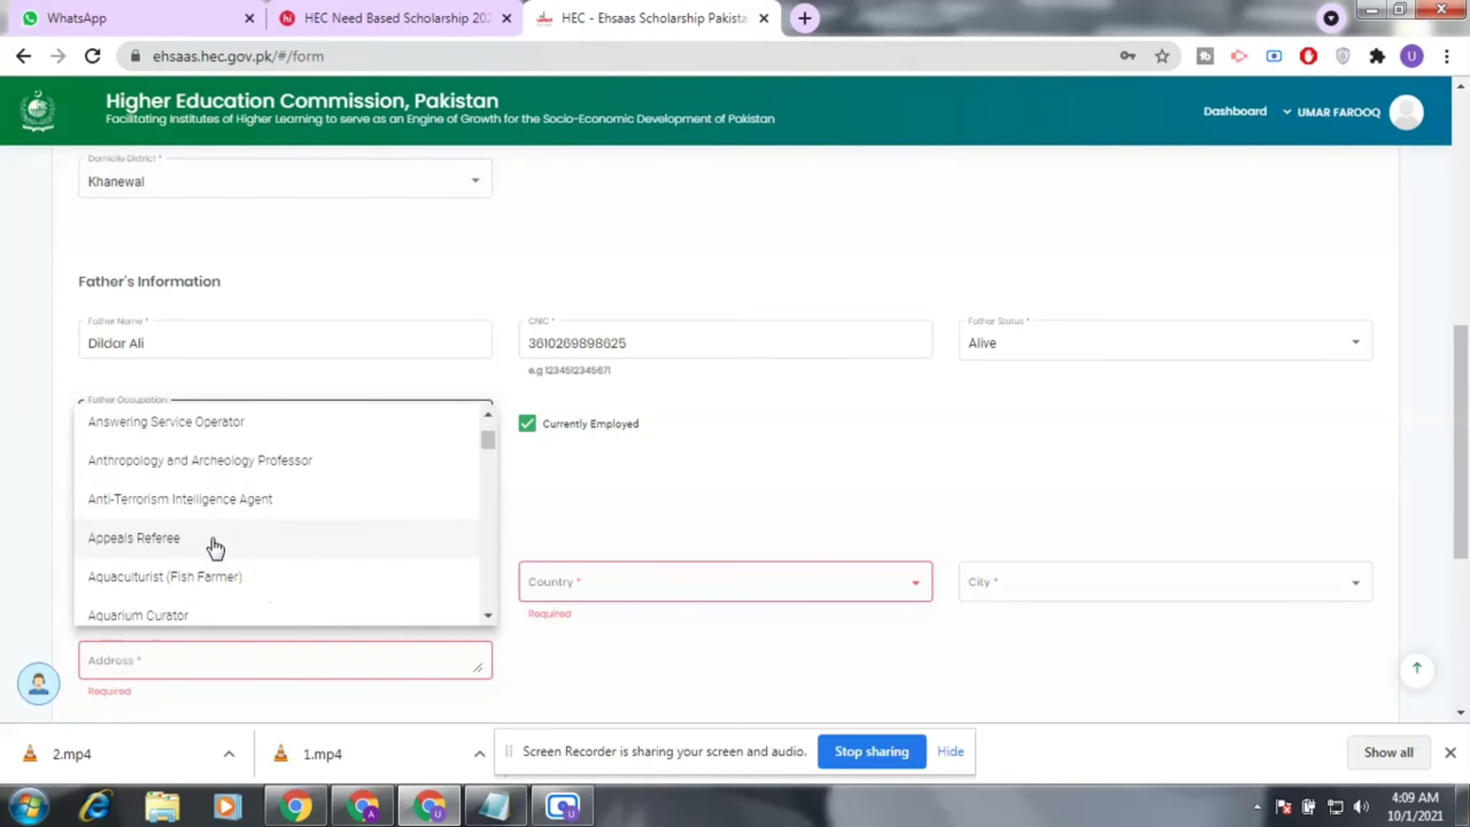
scroll(212, 547, down, 3)
scroll(212, 546, down, 4)
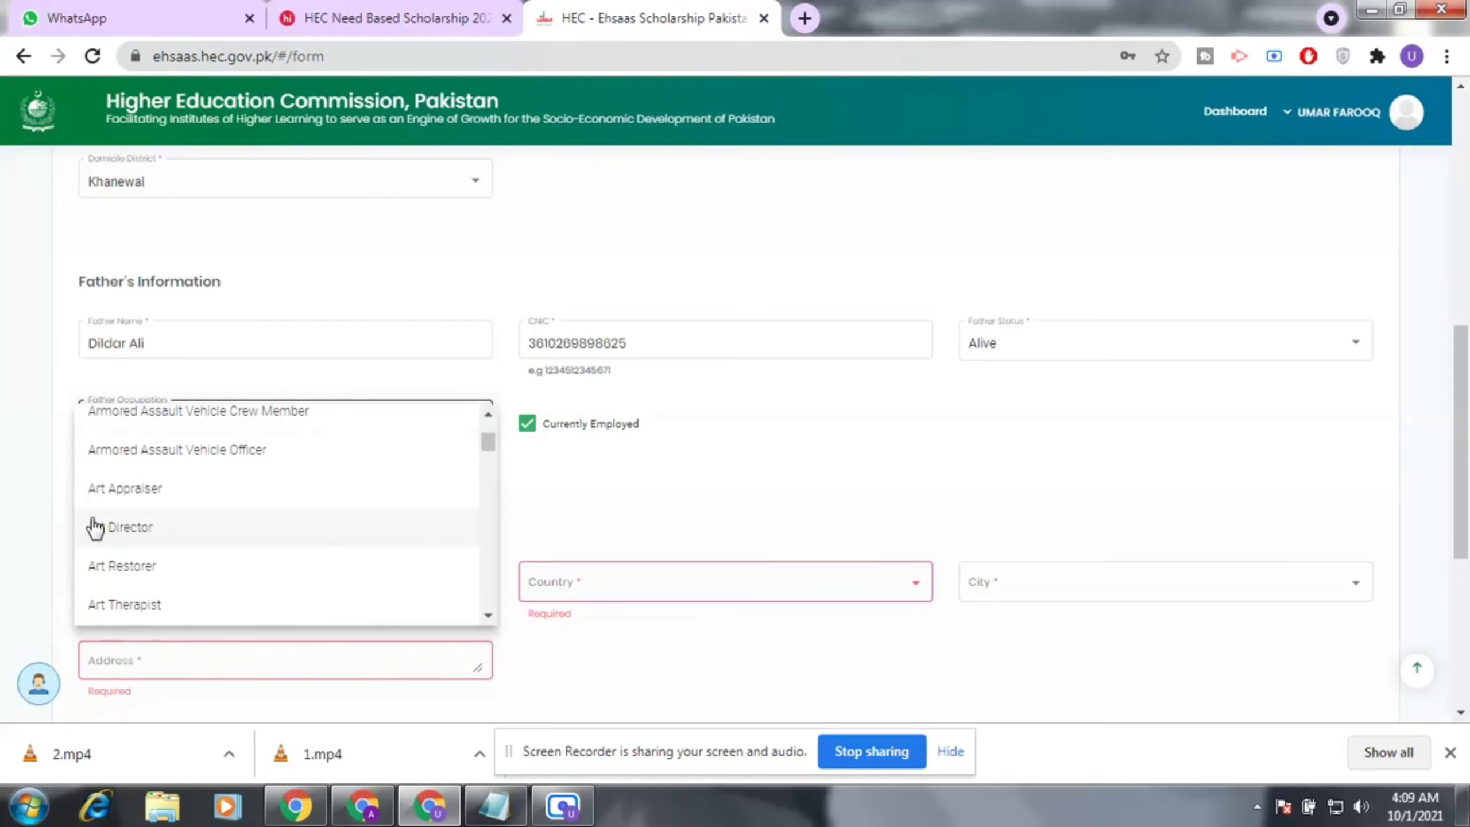
click(139, 543)
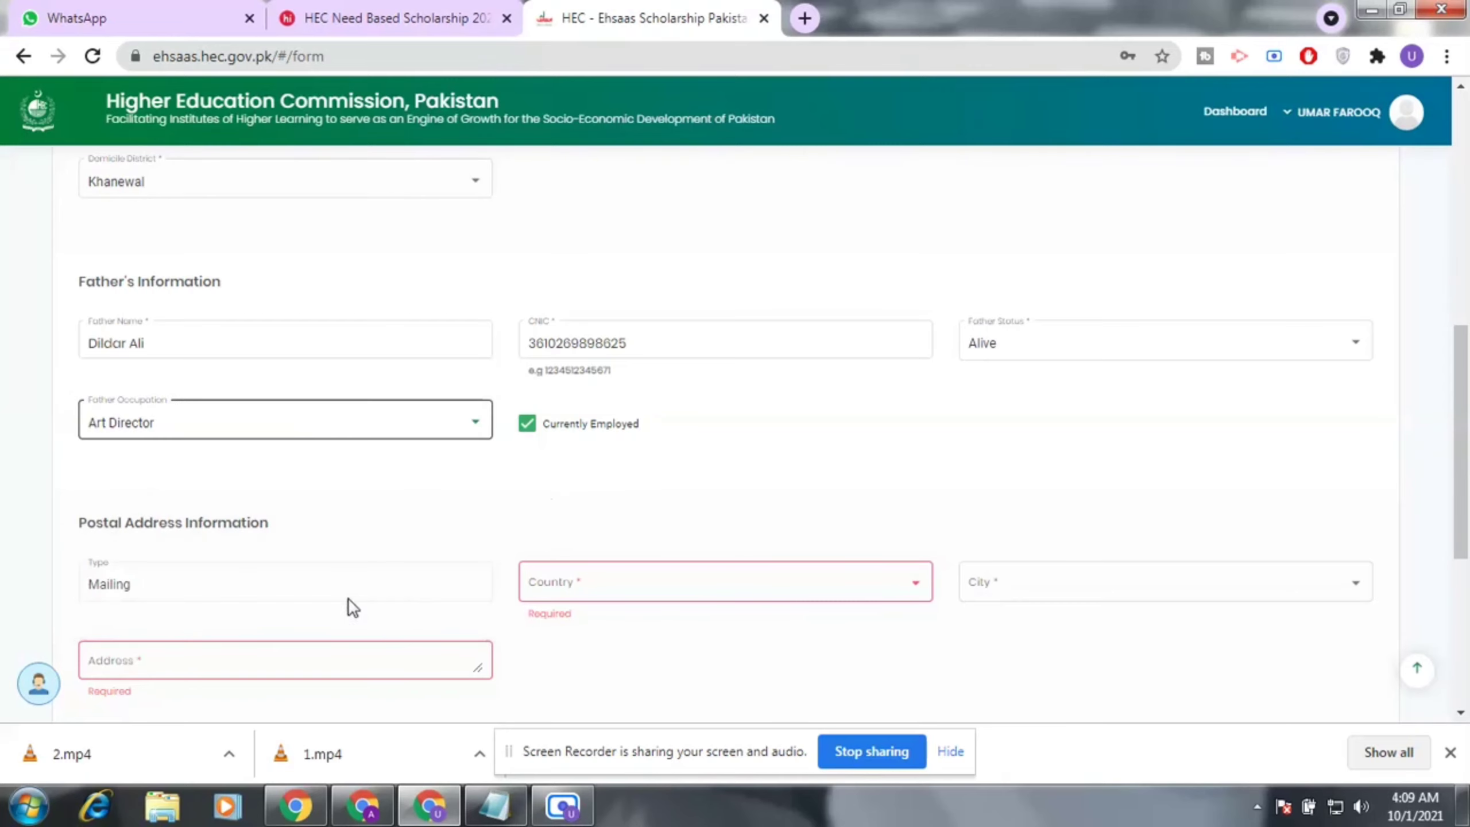
scroll(350, 600, down, 2)
Choose Pakistan as the postal address country.
click(678, 489)
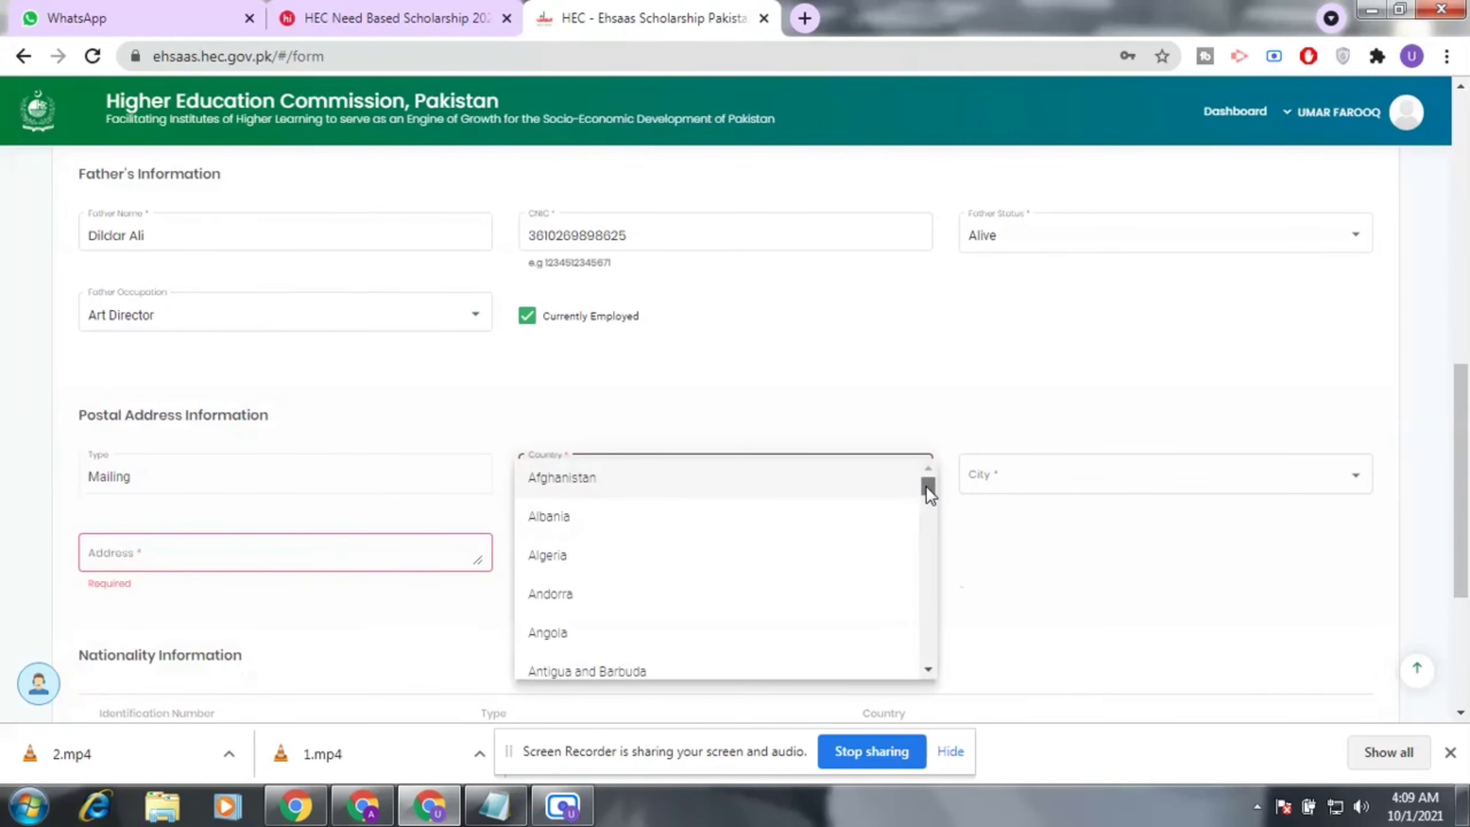
drag(926, 484, 647, 611)
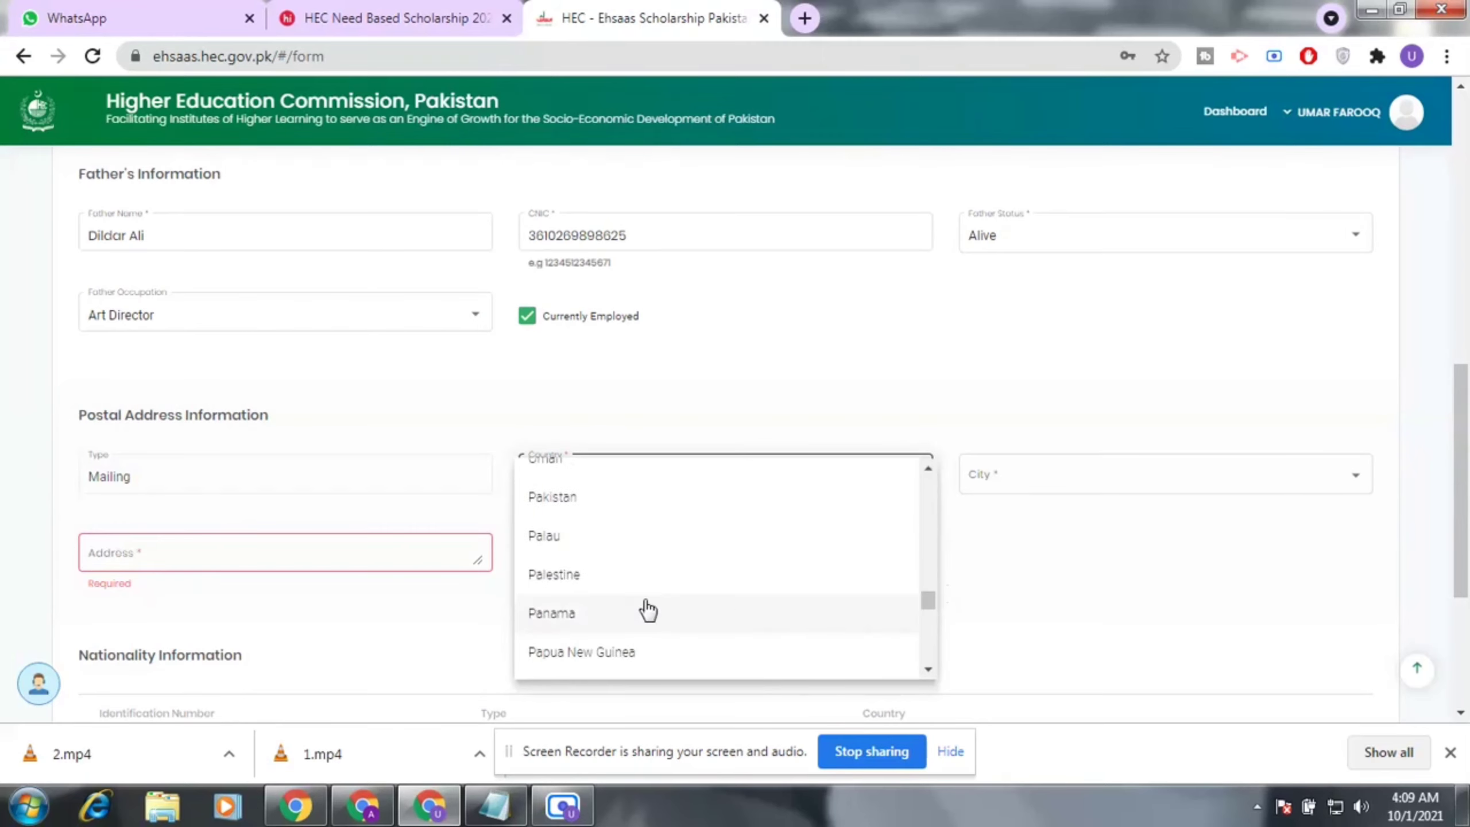
click(585, 499)
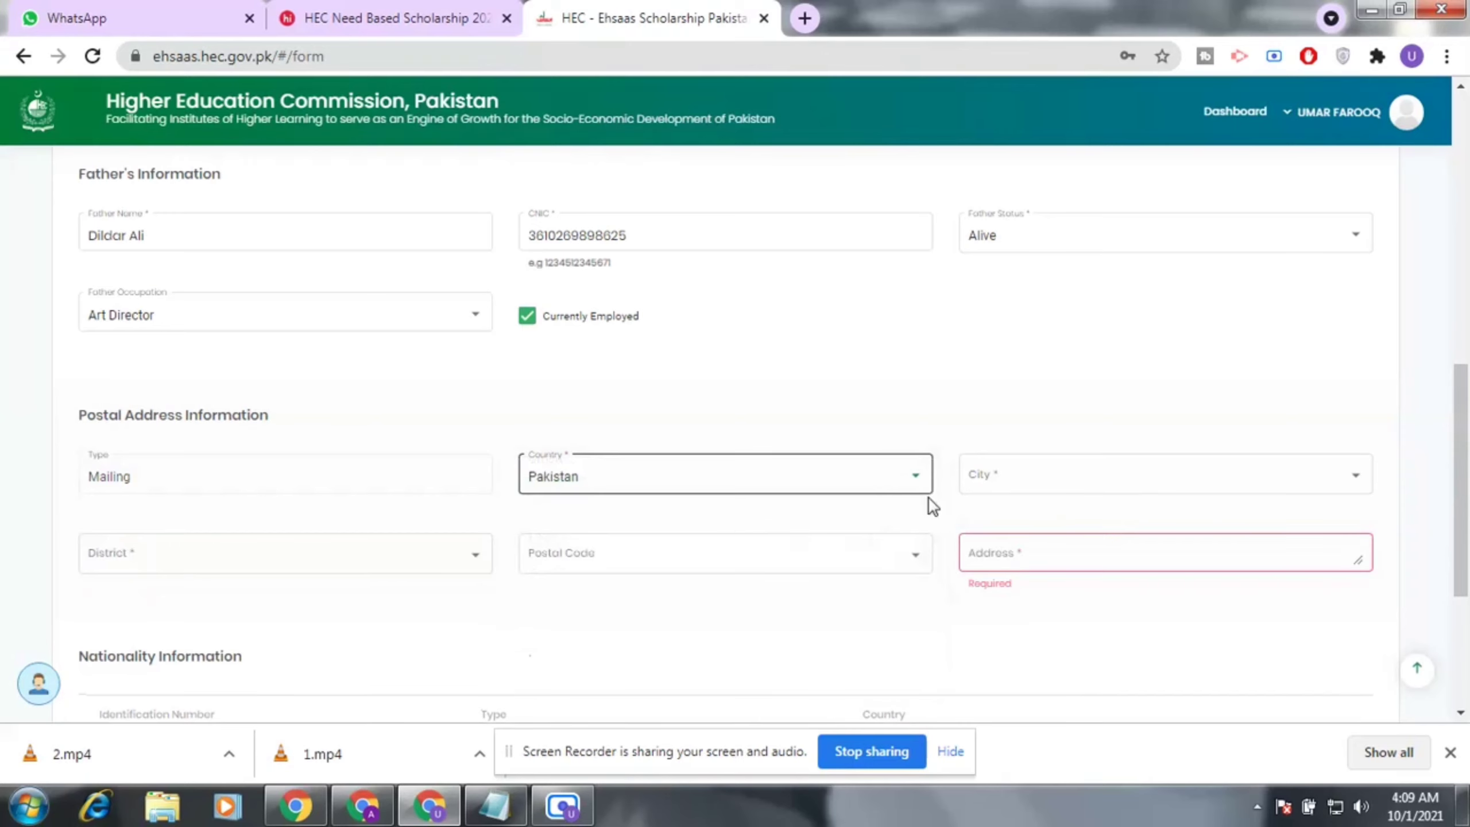
Set the postal address city to Multan and district to Khanewal.
click(1054, 480)
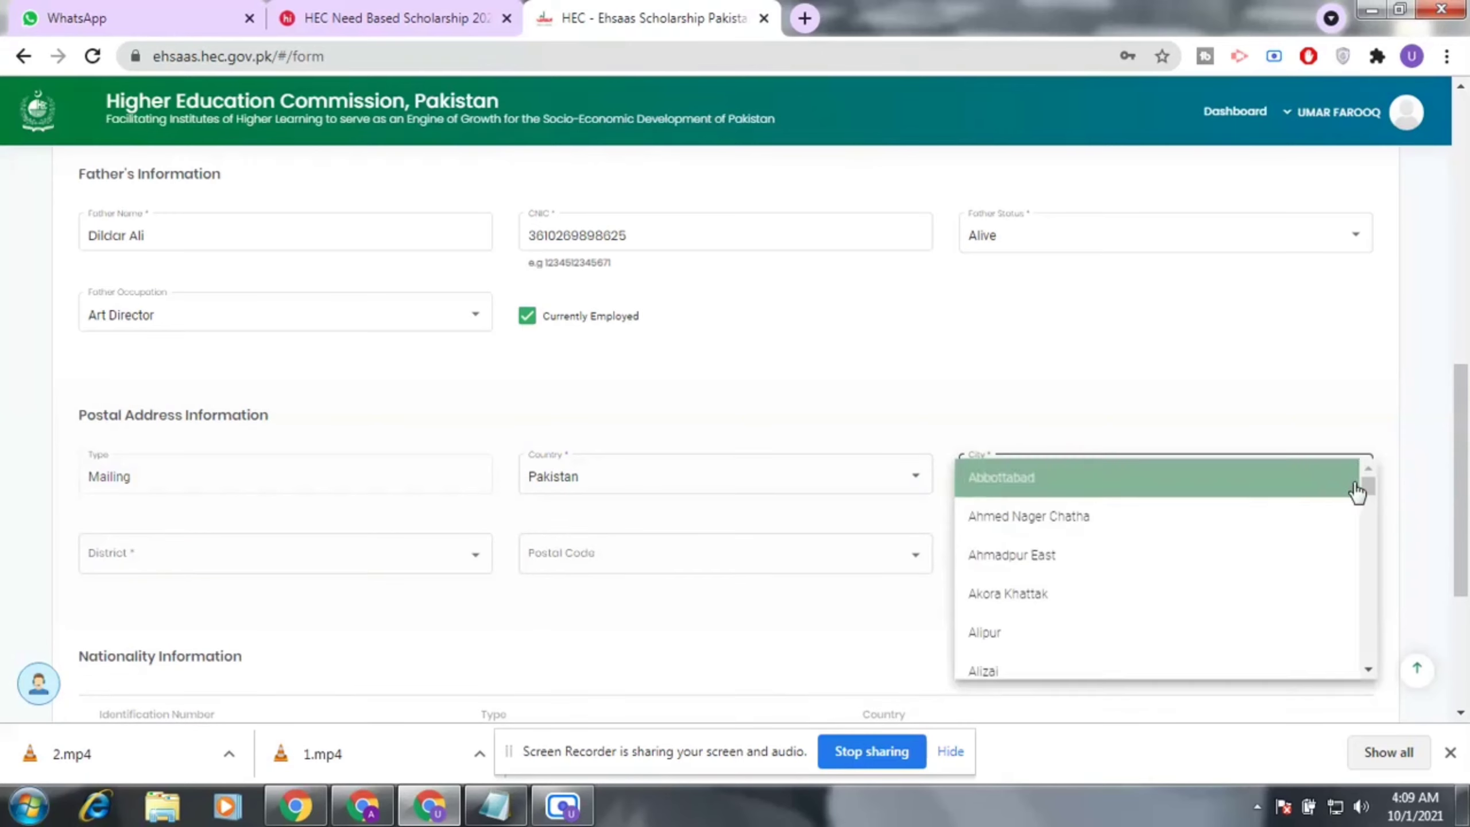
click(1360, 487)
click(1357, 484)
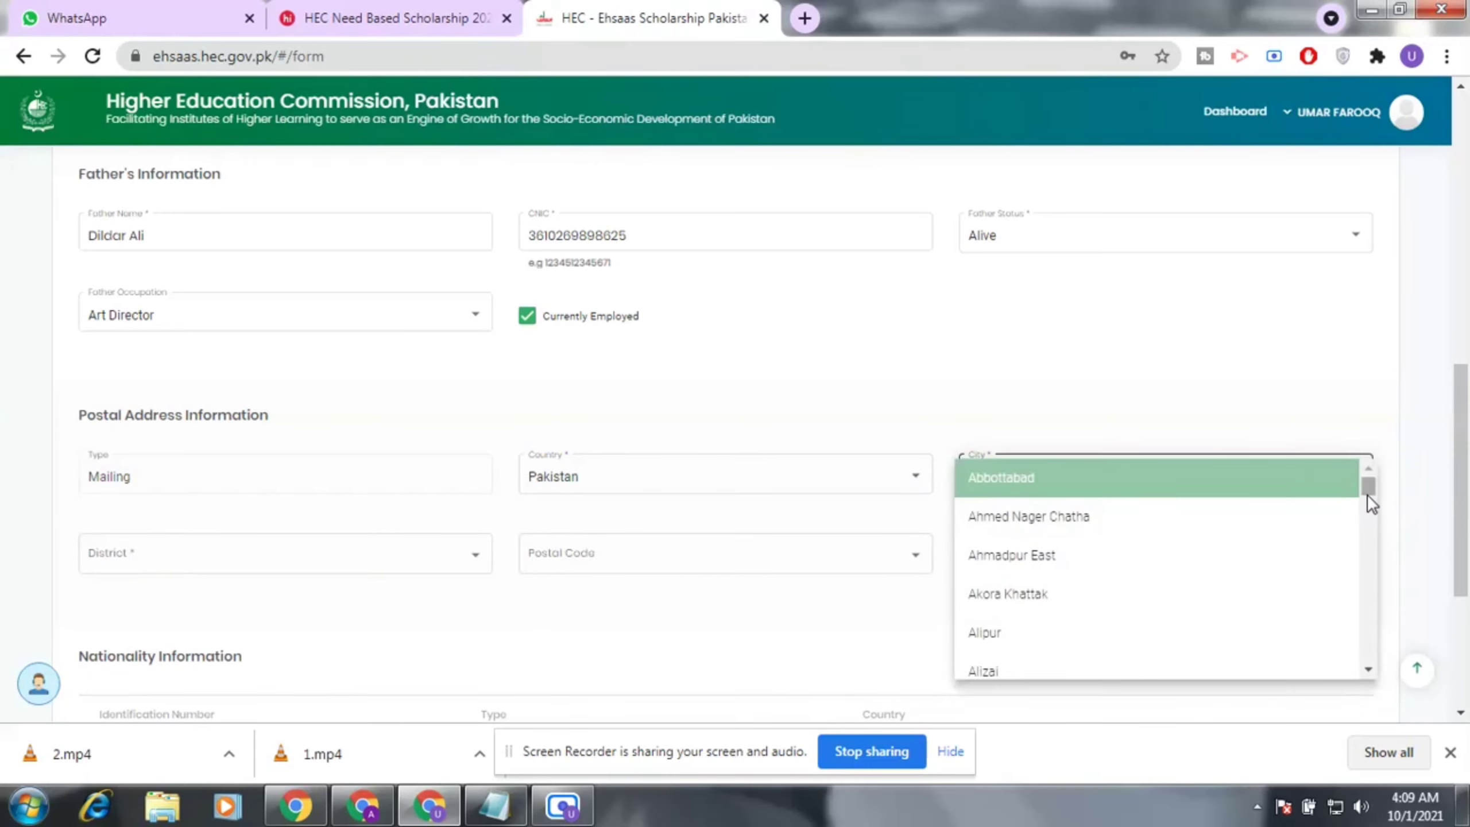
drag(1366, 494, 1373, 532)
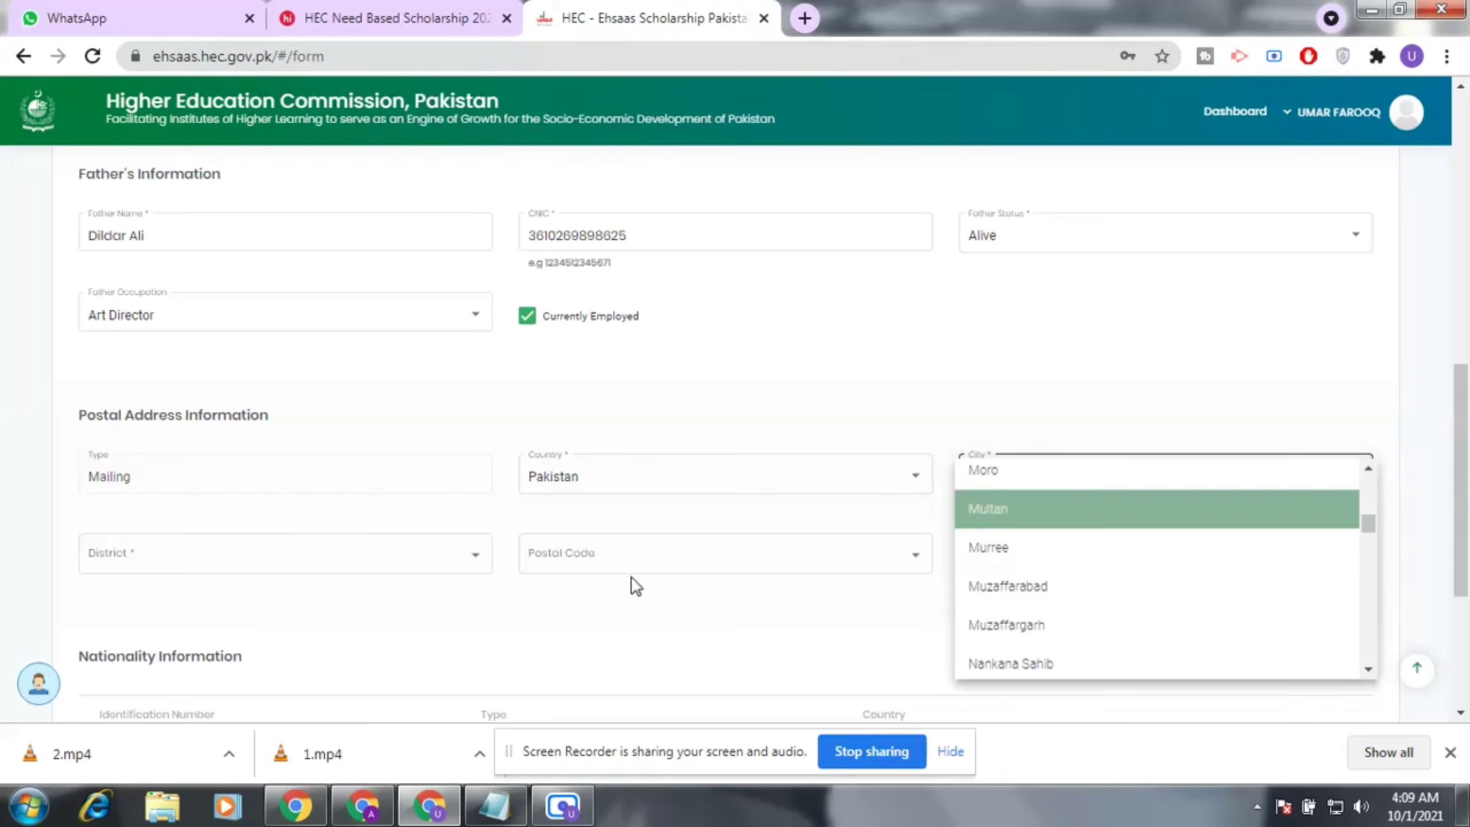
click(990, 507)
click(233, 564)
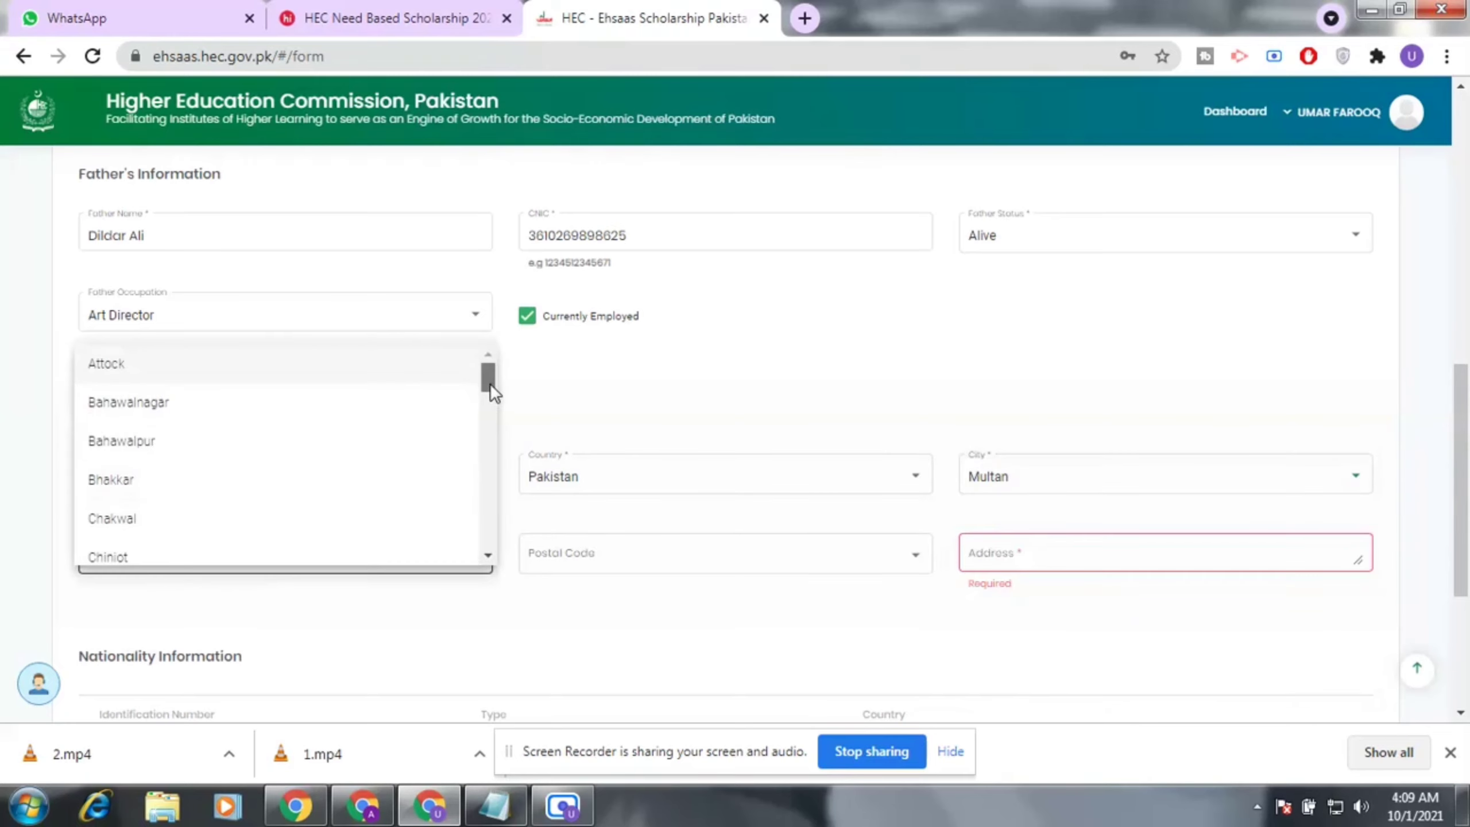
drag(489, 384, 490, 445)
click(133, 443)
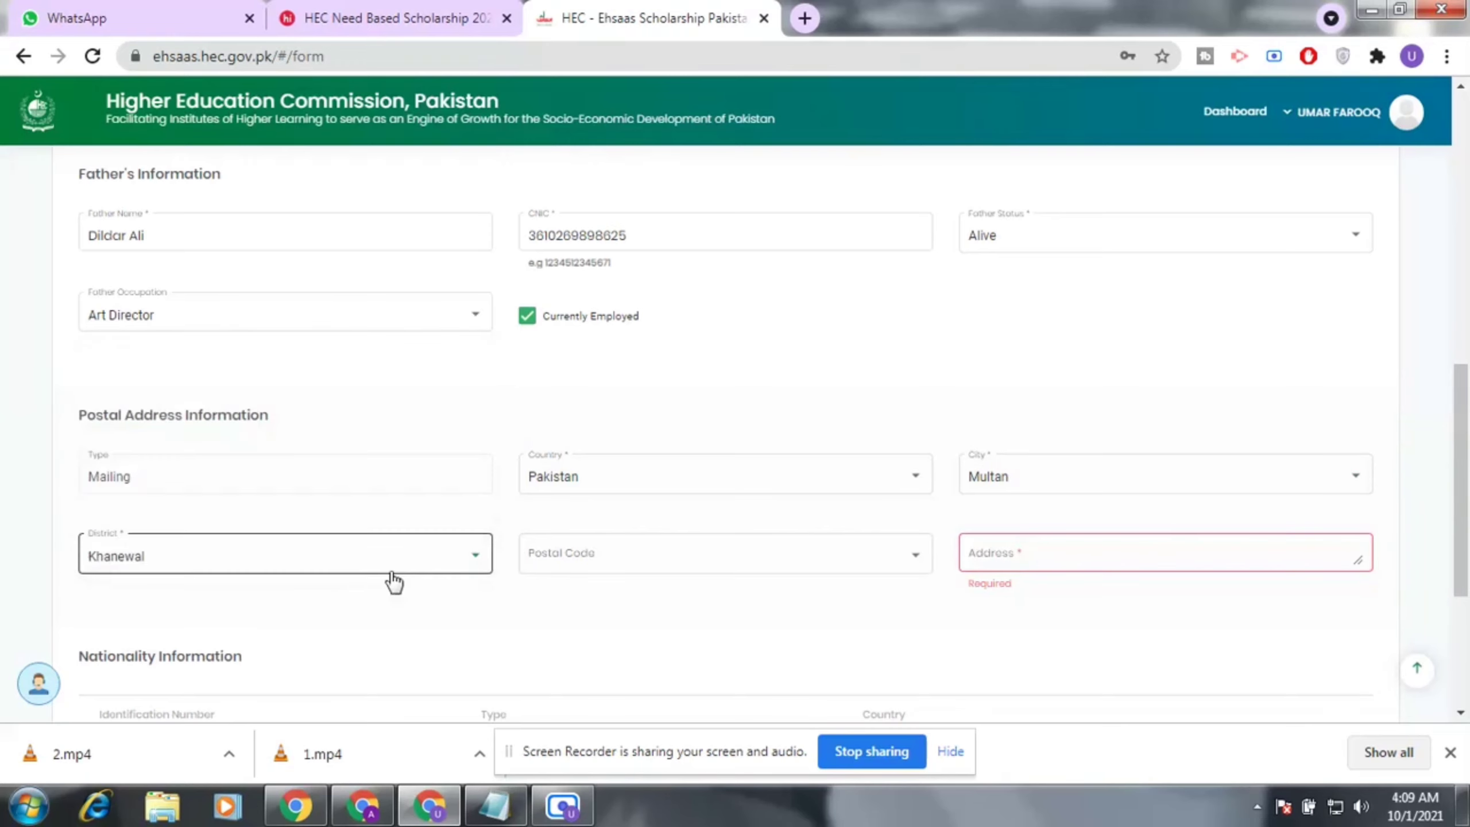
click(710, 564)
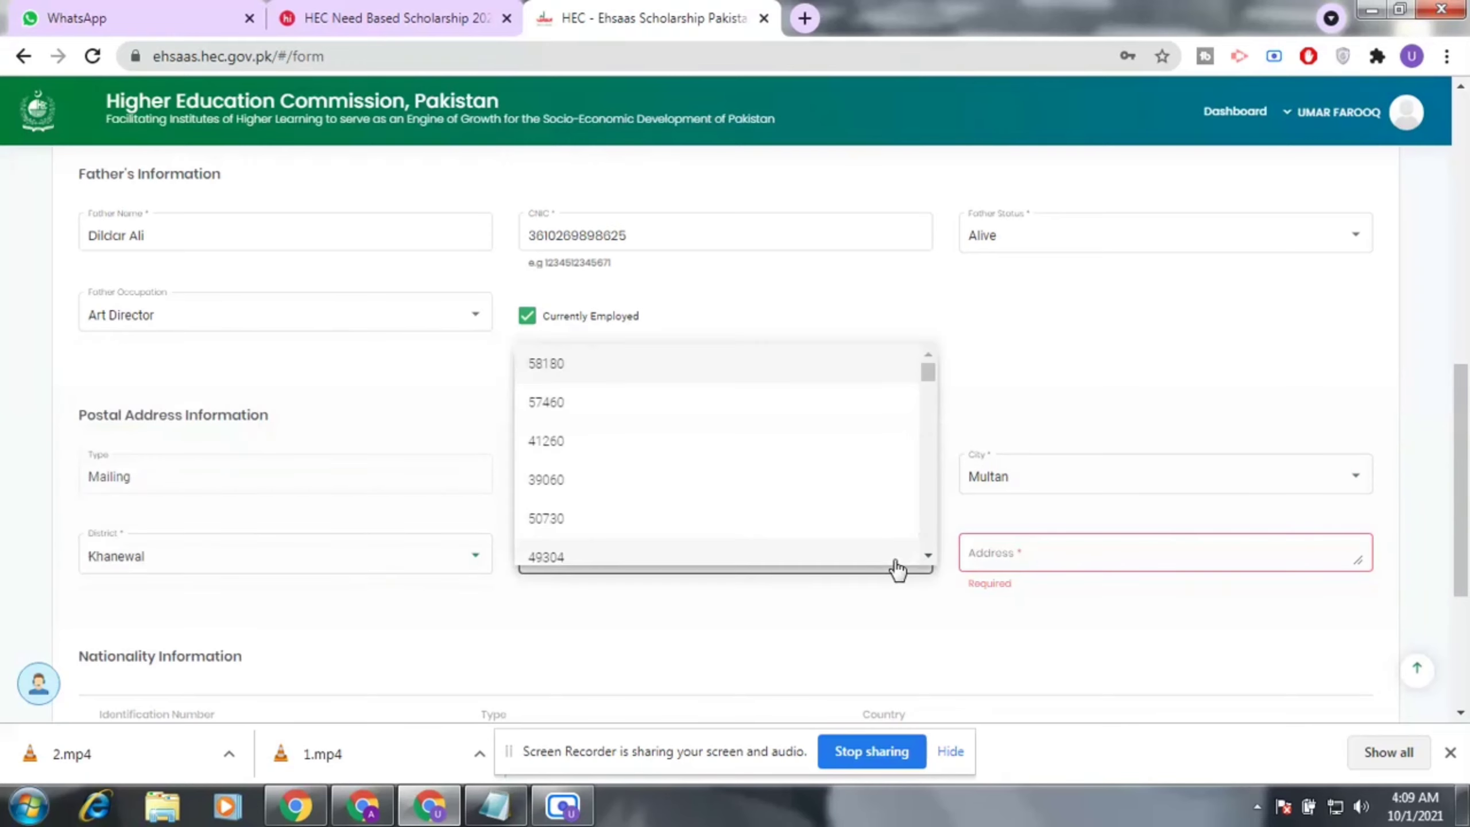
Select 50210 as the postal code.
click(854, 672)
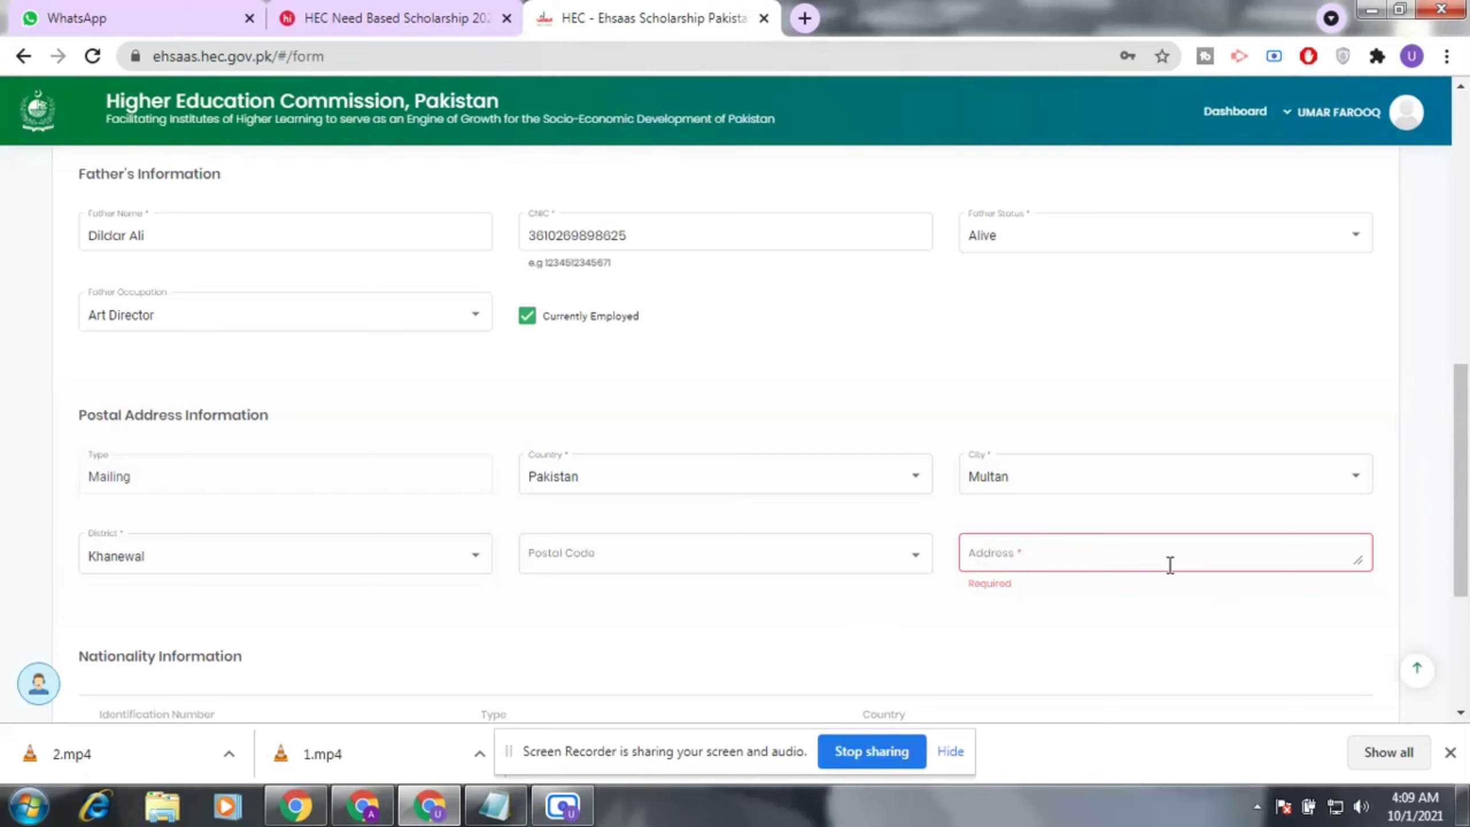
click(728, 560)
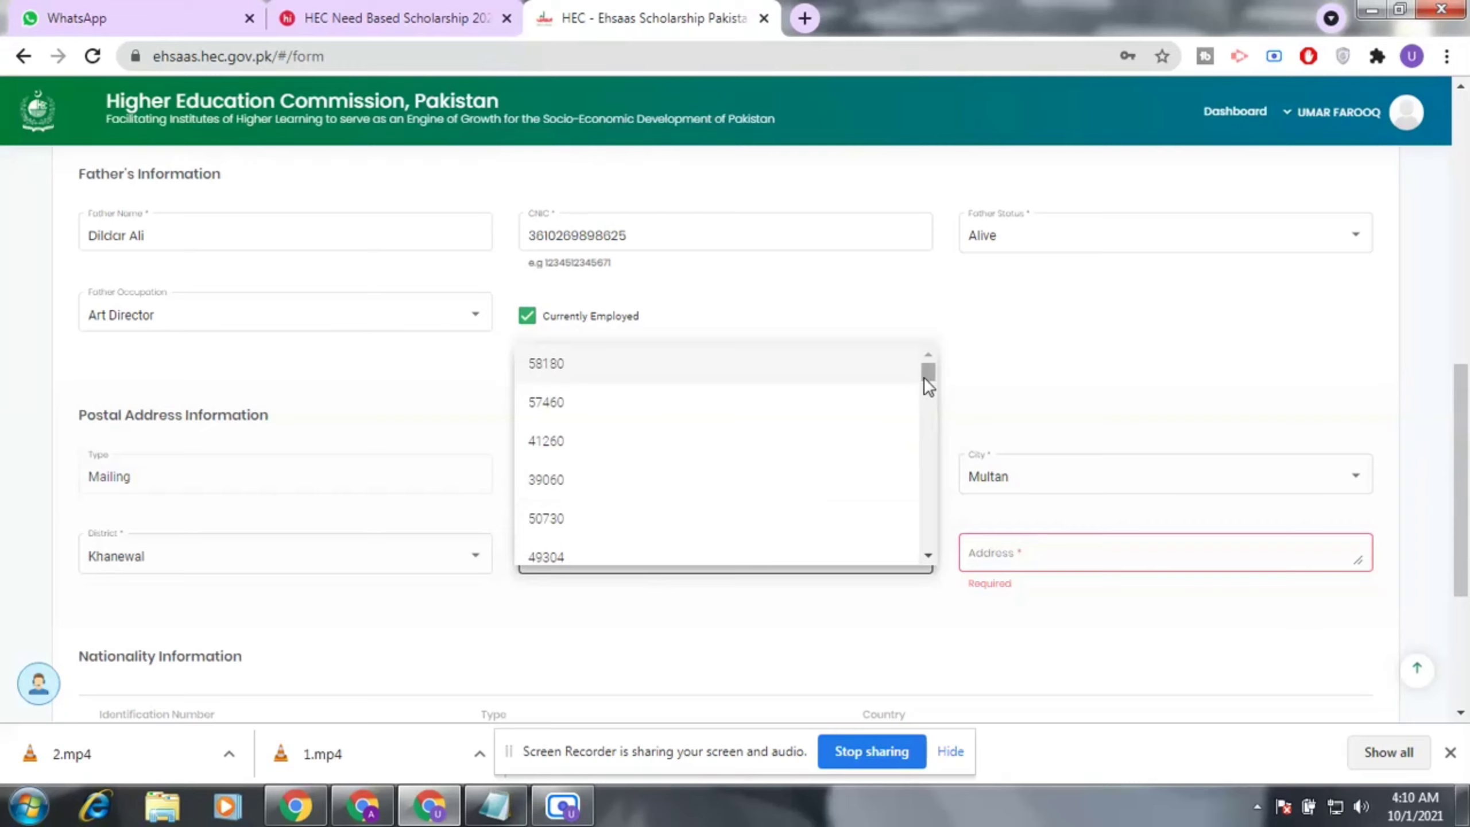
drag(923, 376, 931, 422)
scroll(660, 512, down, 10)
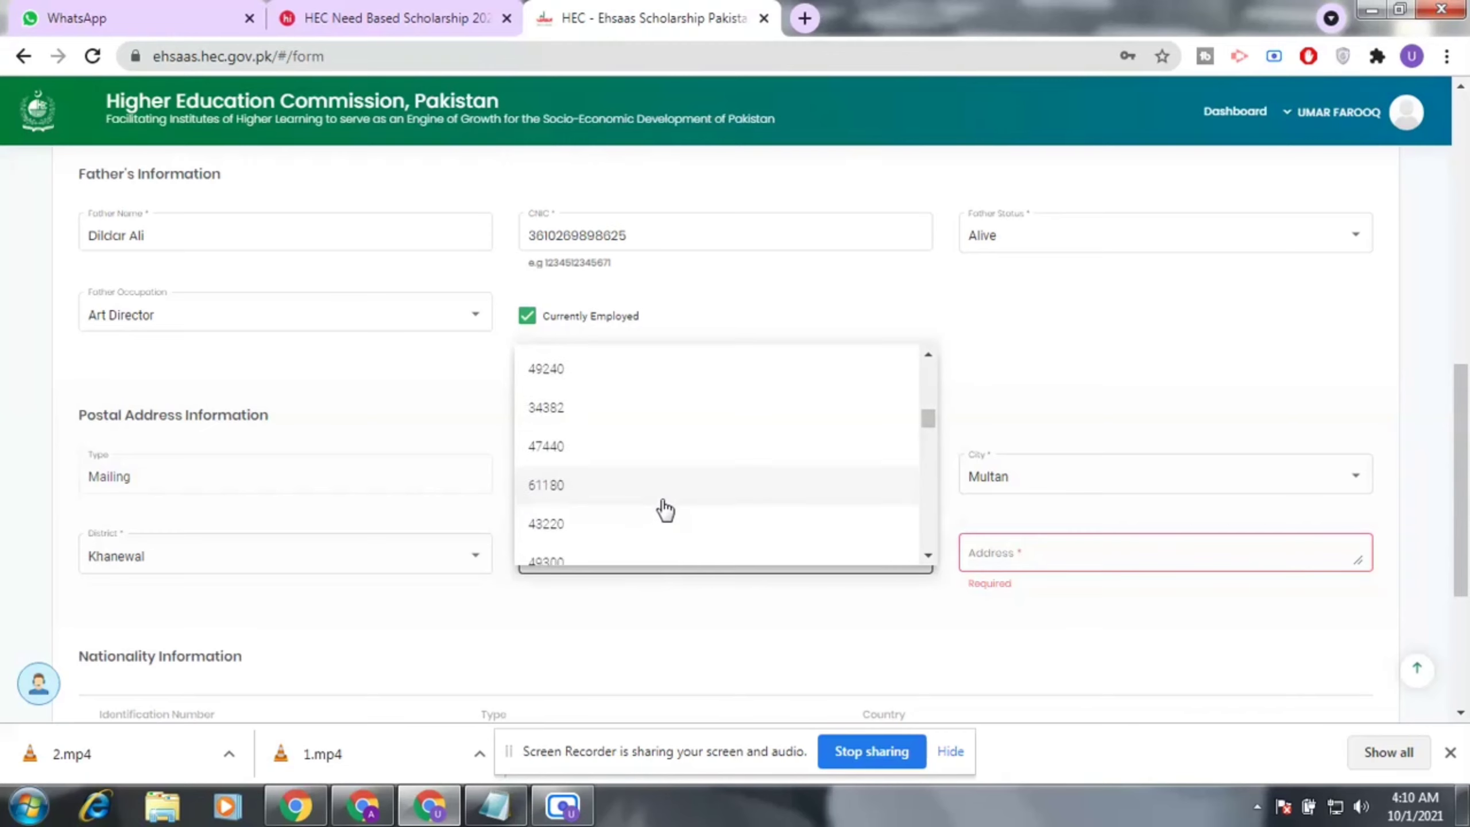
scroll(660, 509, down, 3)
scroll(660, 509, down, 3)
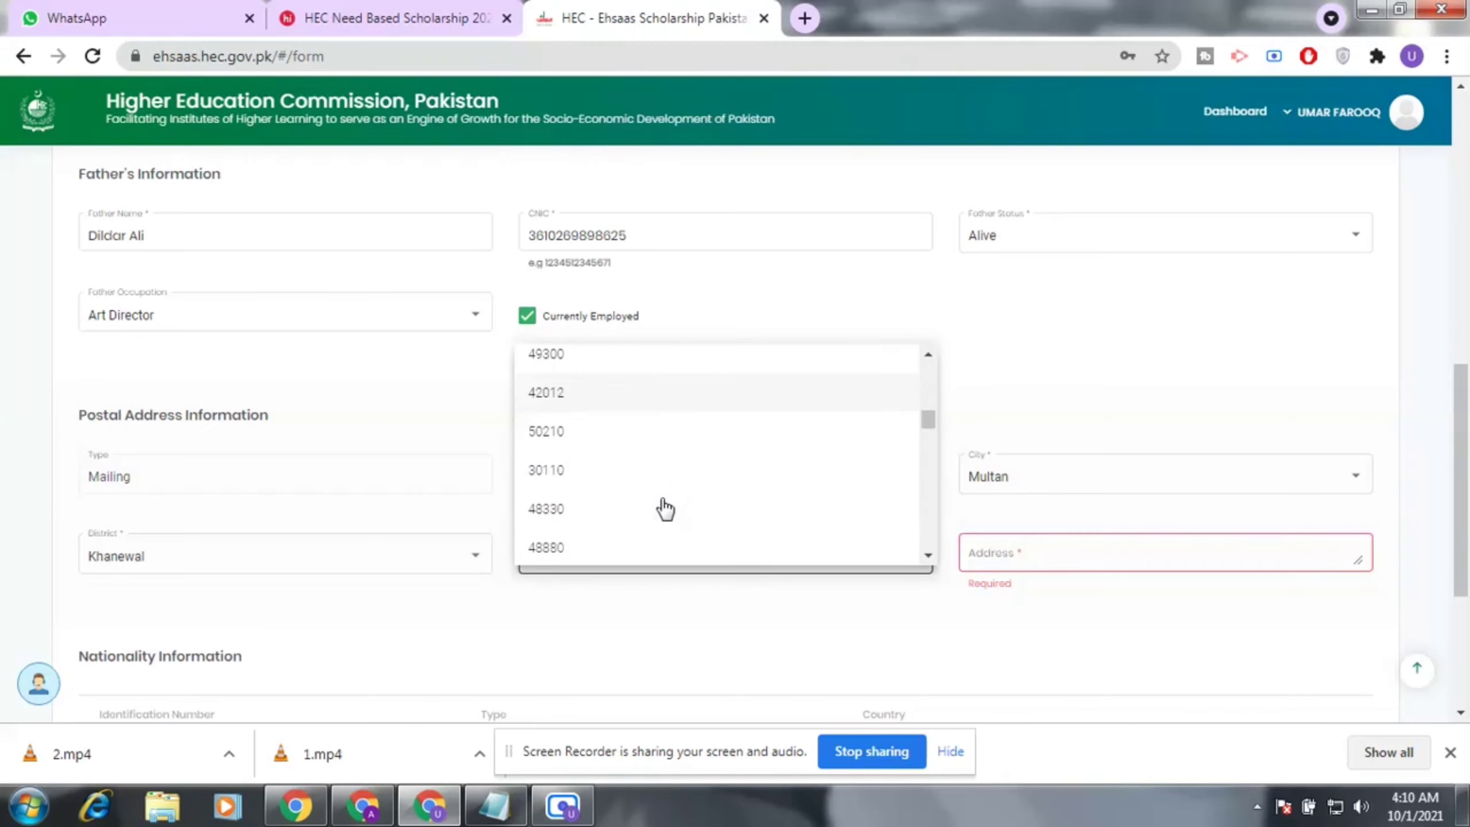
click(674, 440)
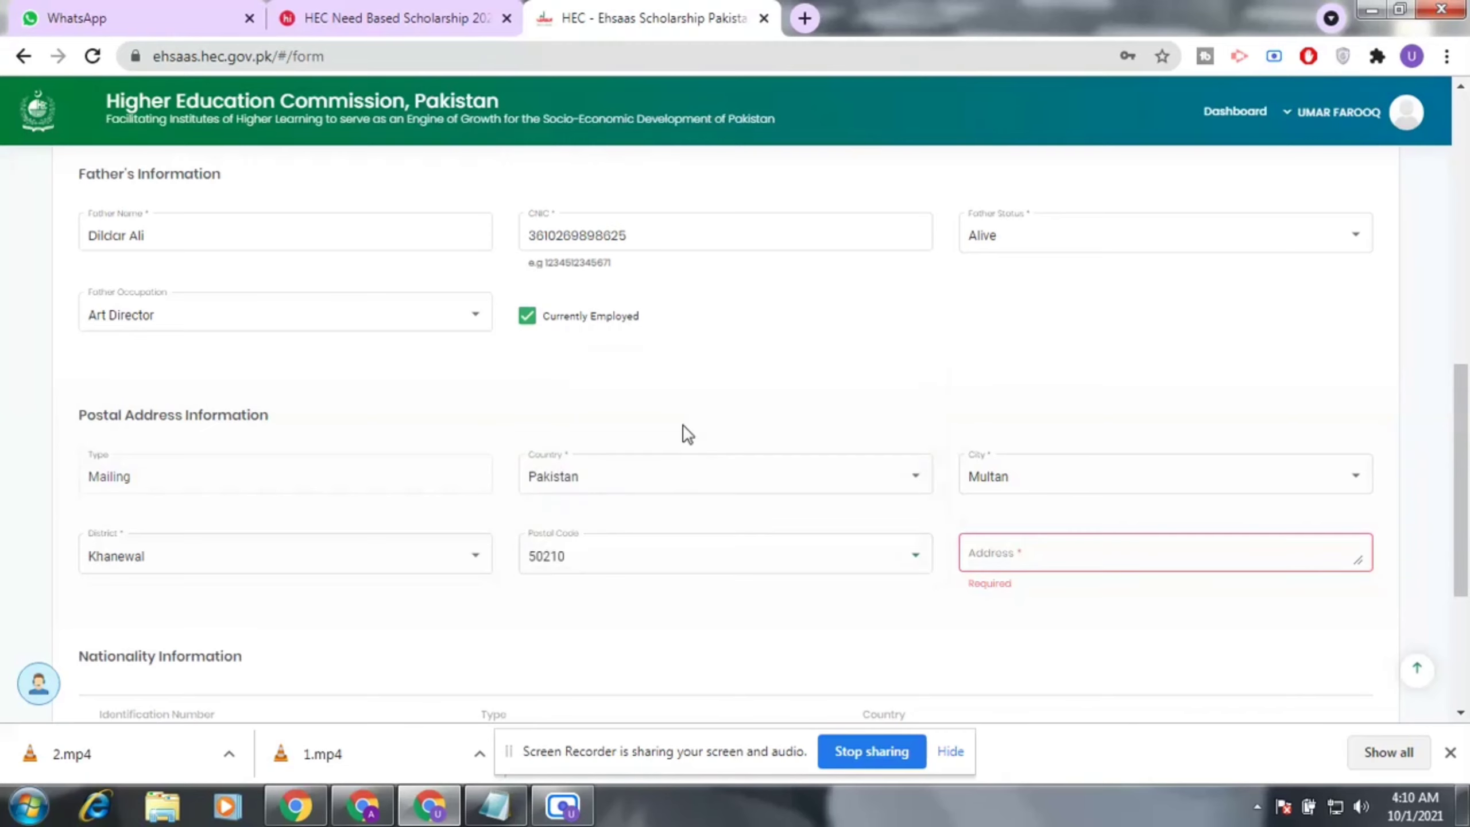
Paste the mailing address, try to continue, and dismiss the profile-picture-required error.
click(1137, 555)
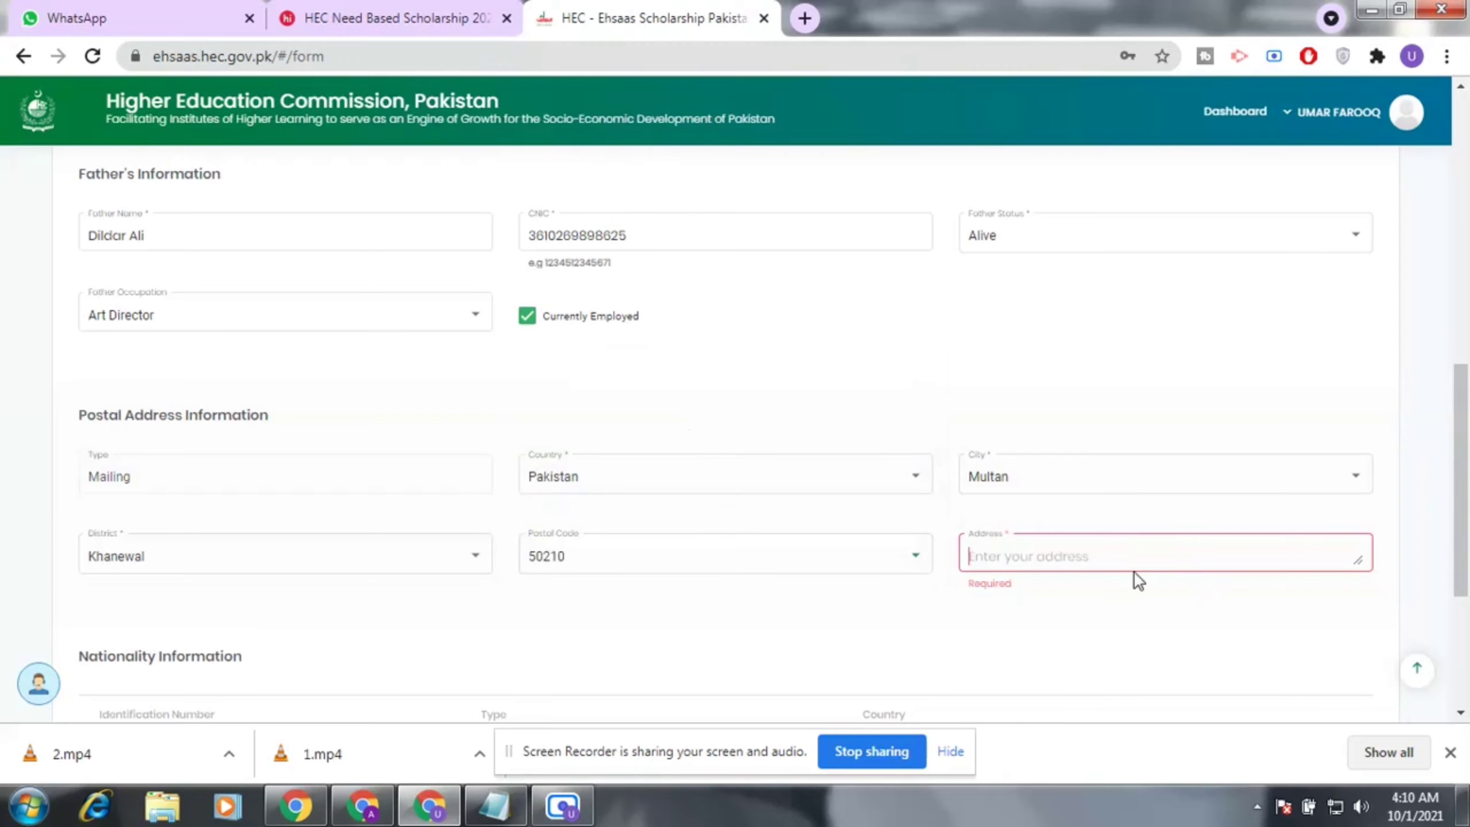
scroll(1112, 614, down, 2)
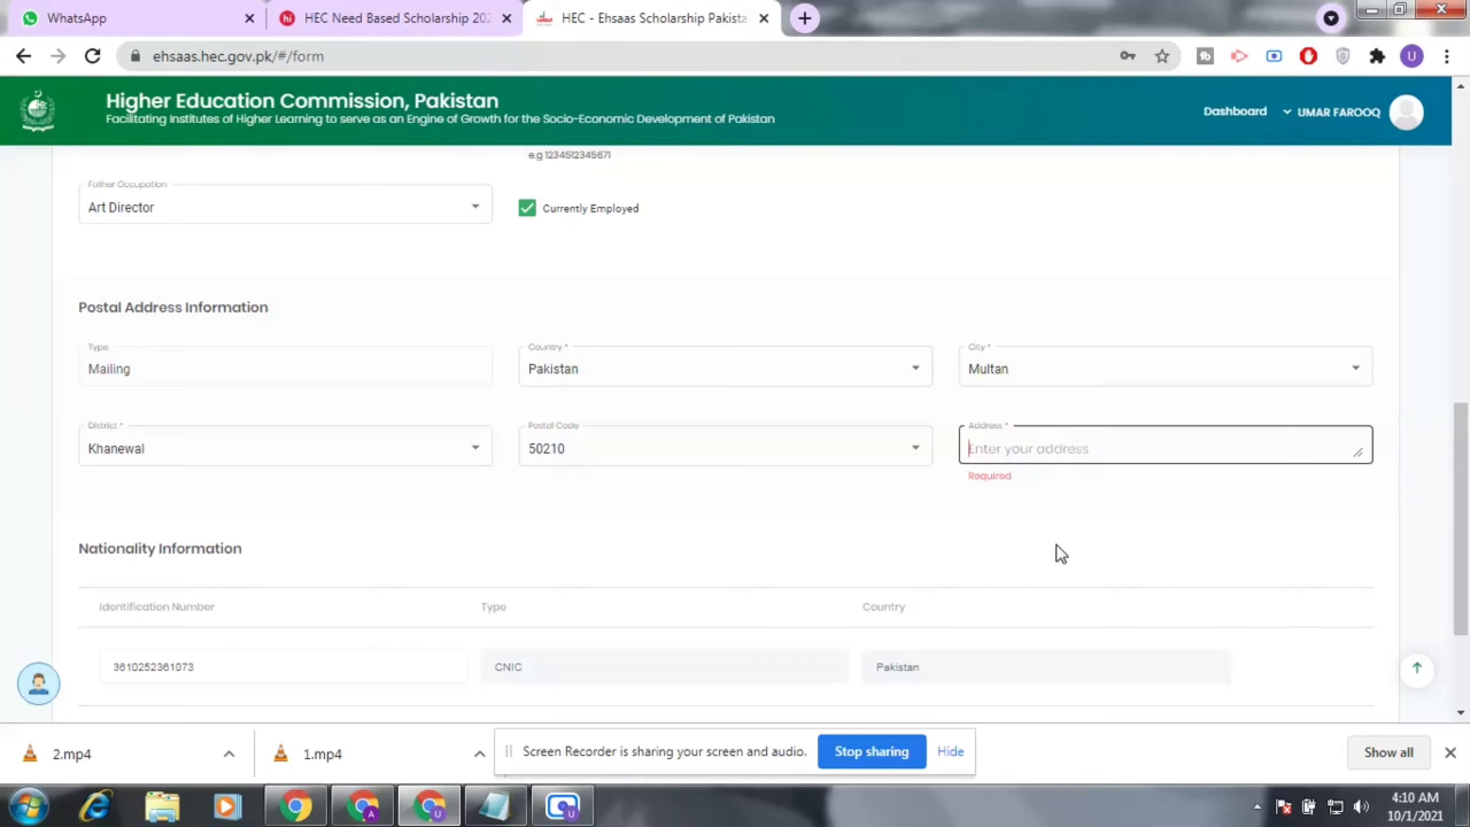
click(1006, 441)
scroll(669, 597, down, 3)
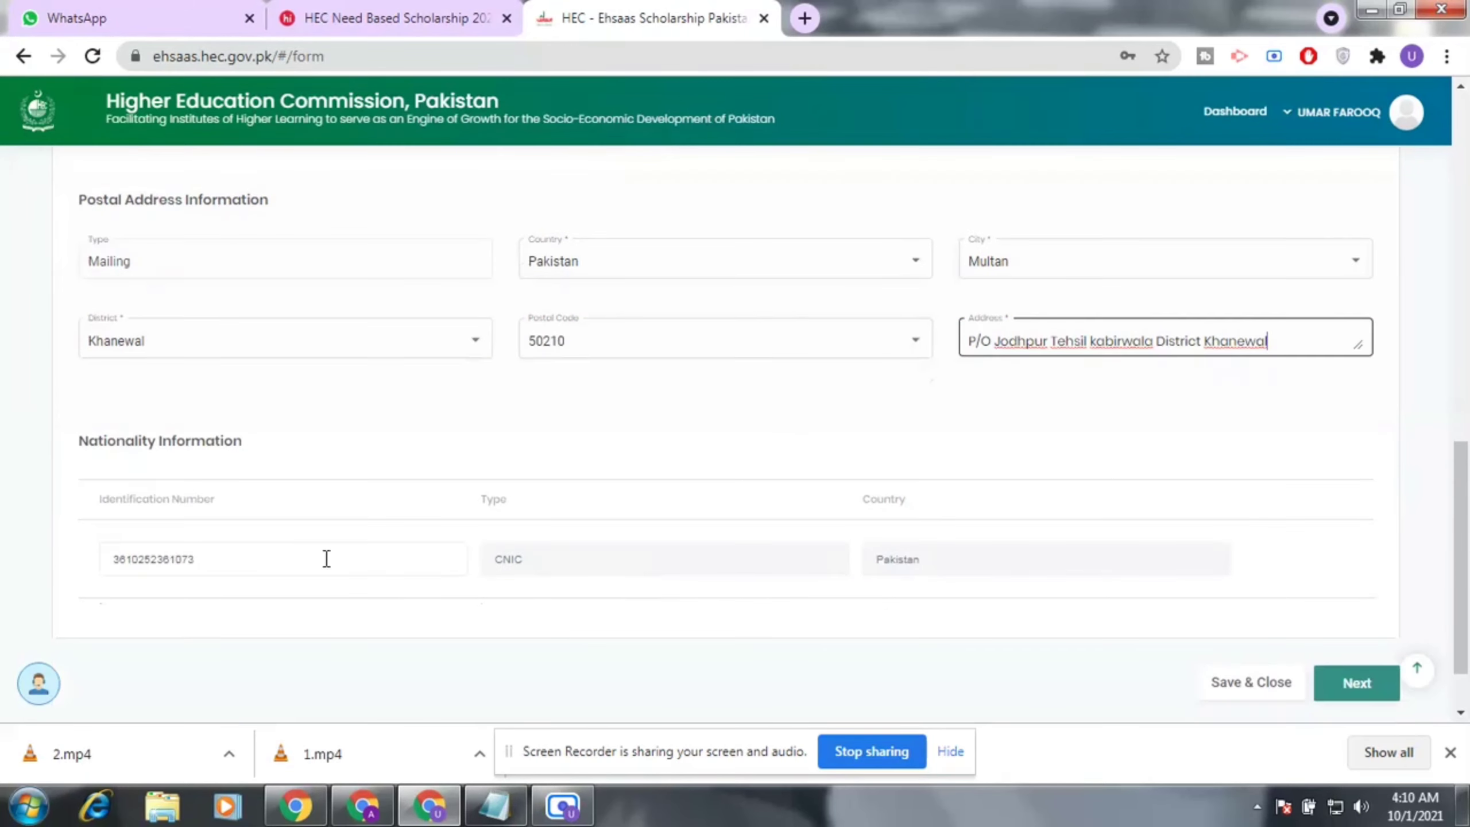
click(1359, 606)
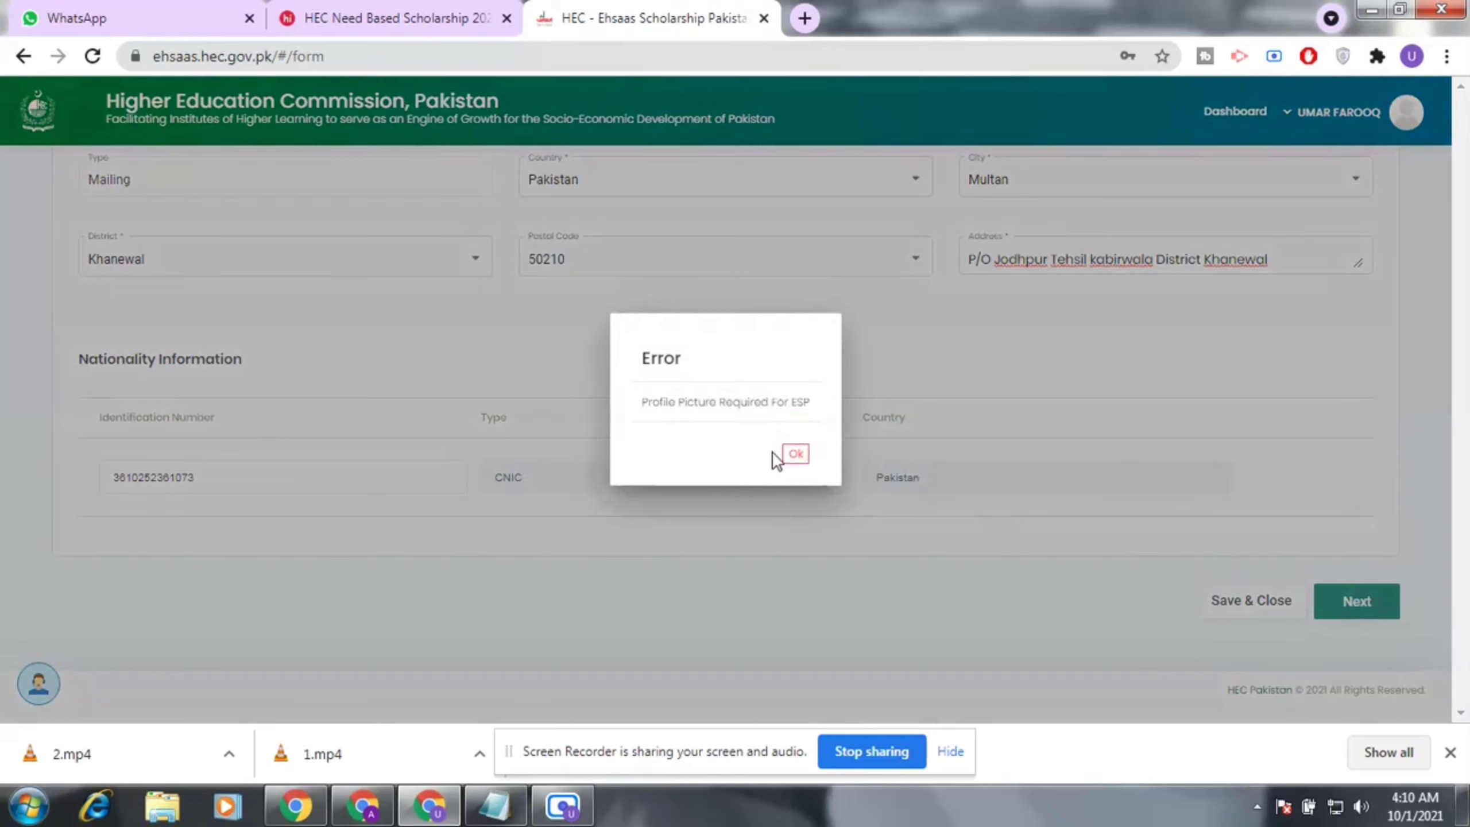
click(796, 453)
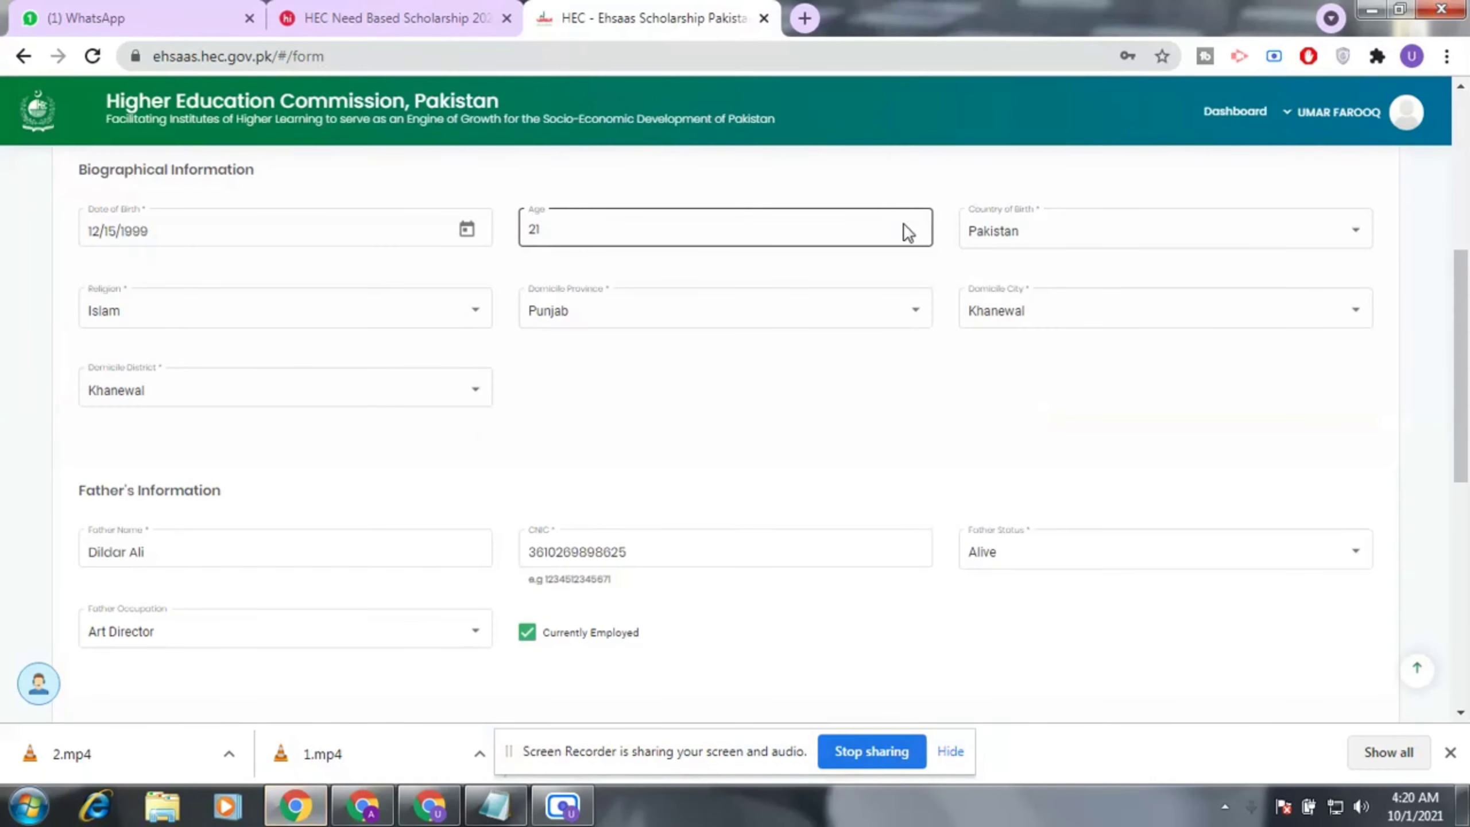
Upload a photo from the Desktop folder as the Personal Details profile picture.
scroll(850, 333, down, 5)
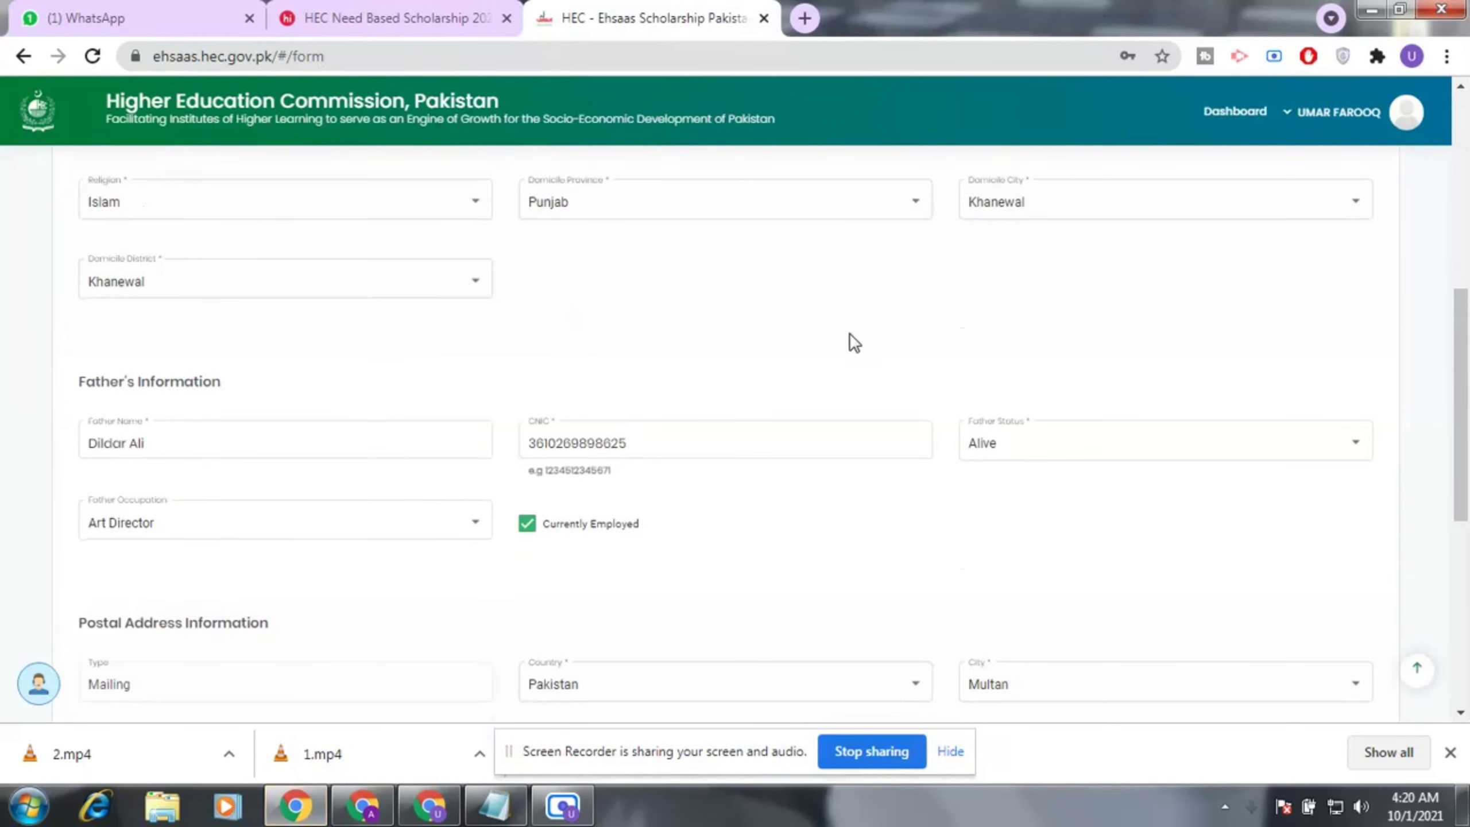
scroll(850, 333, up, 6)
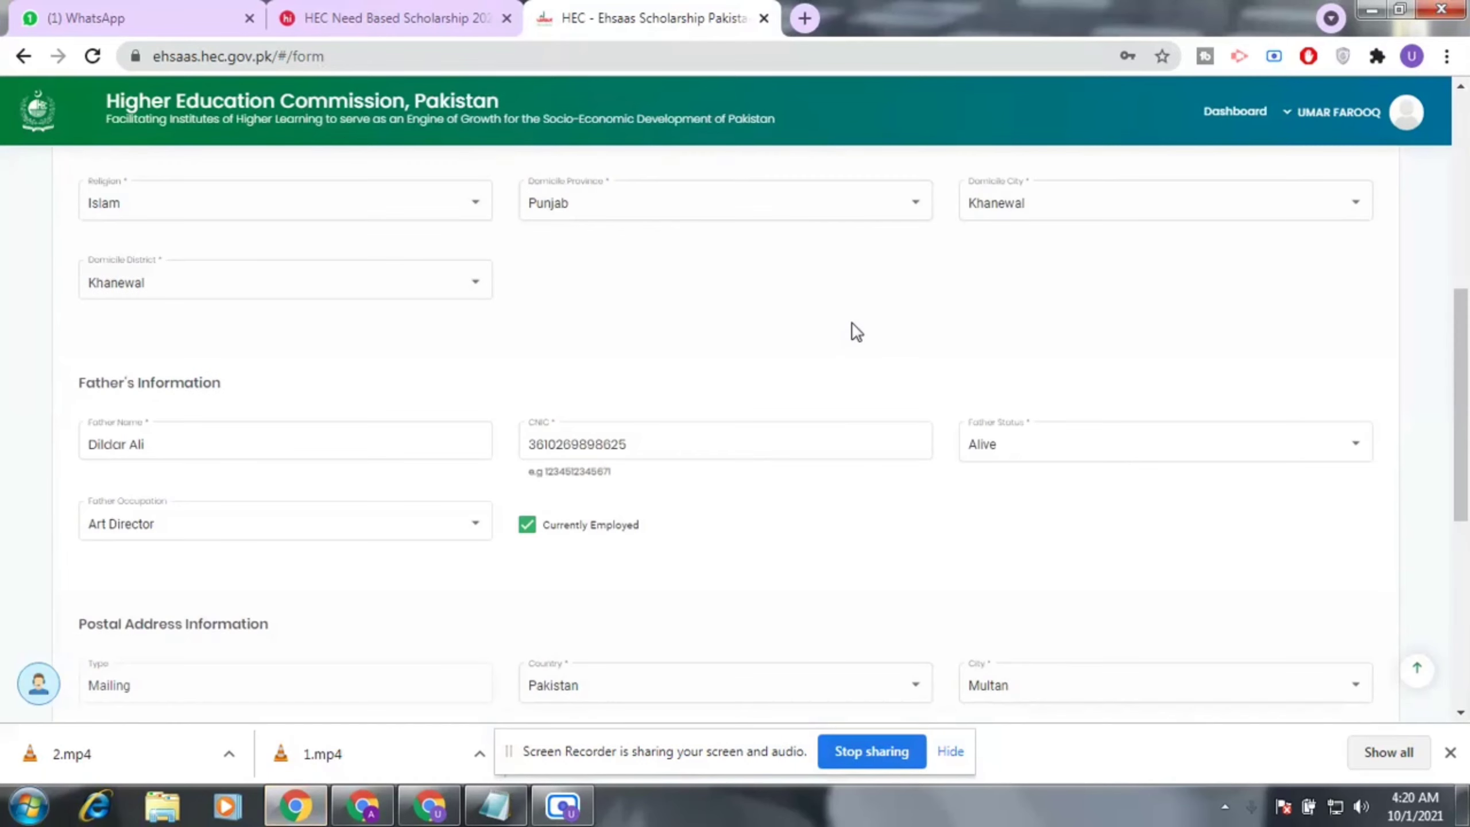
scroll(381, 313, up, 2)
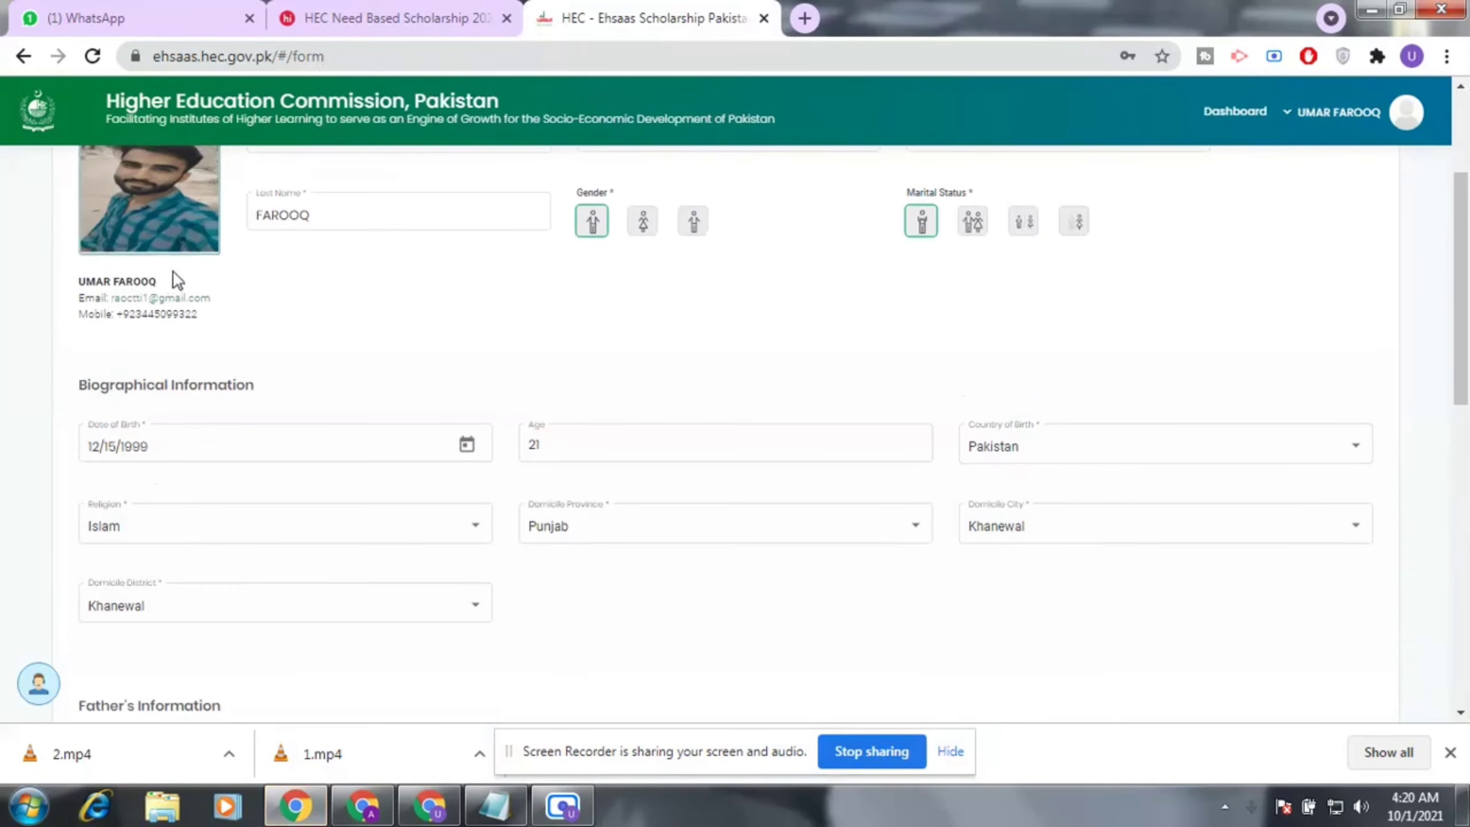
click(152, 232)
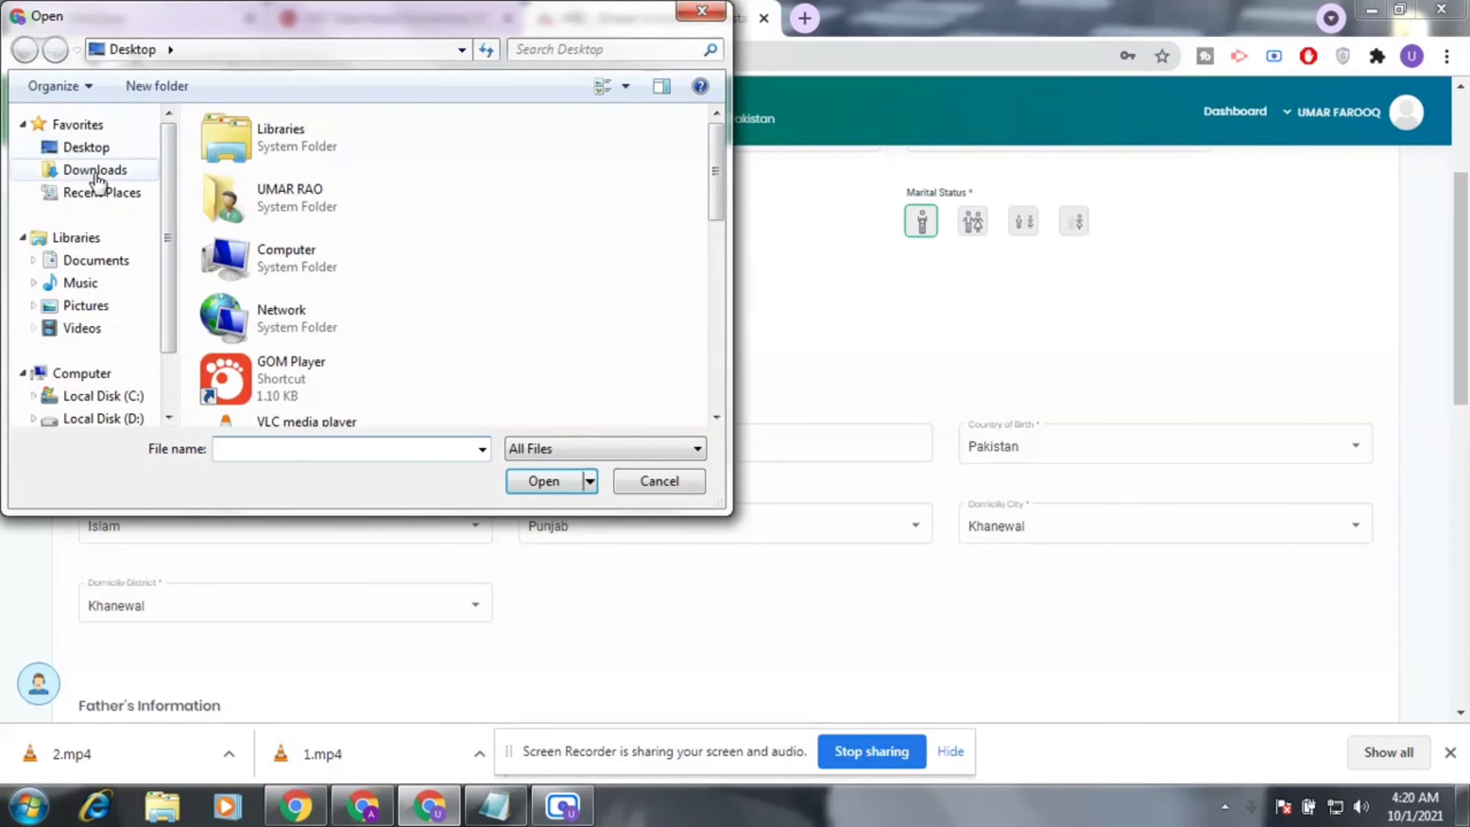
click(90, 148)
drag(717, 200, 716, 364)
click(271, 400)
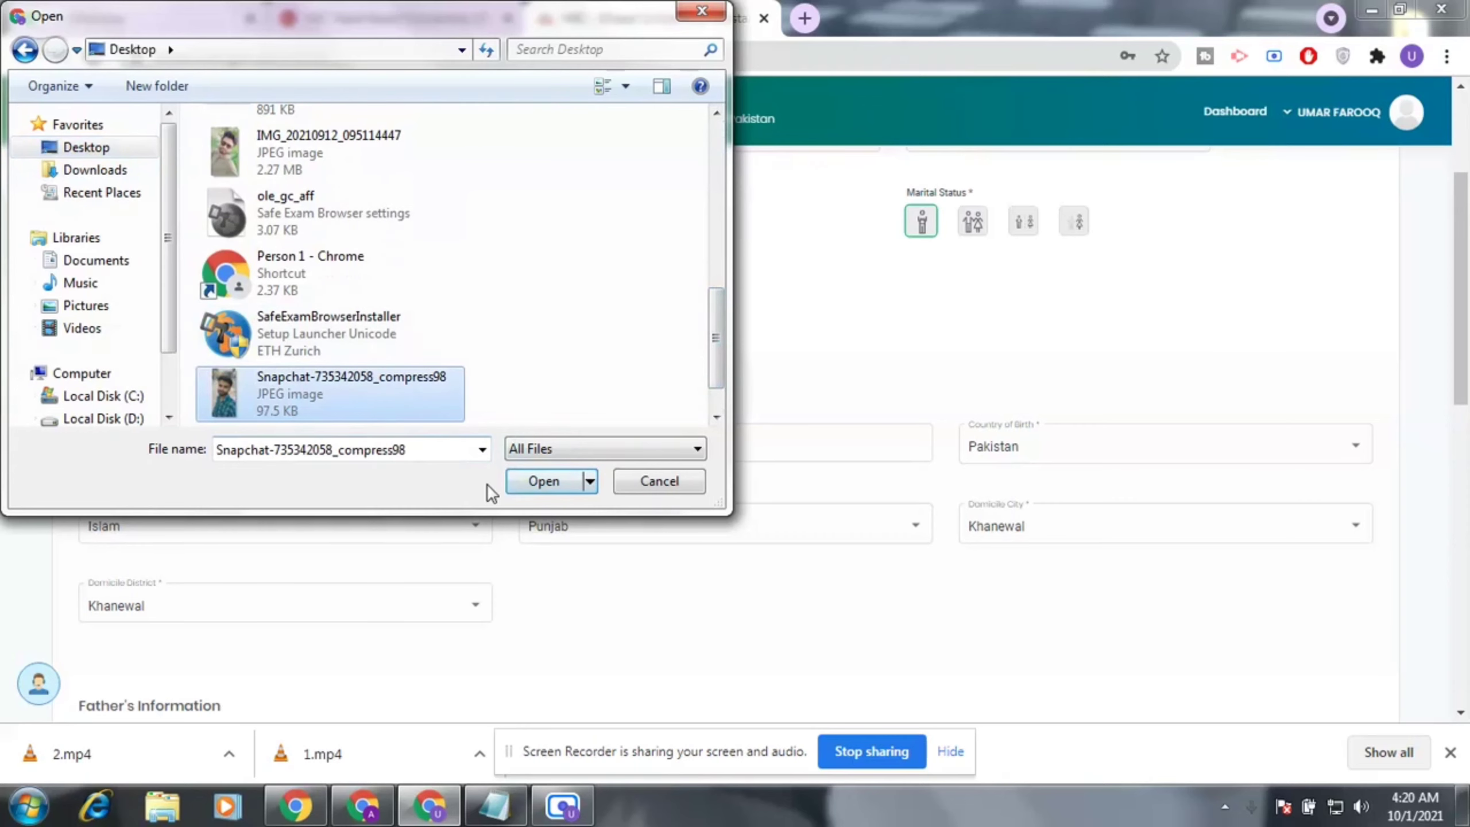
click(540, 480)
Scroll through the filled Personal Details form down to the Next button.
scroll(349, 426, up, 2)
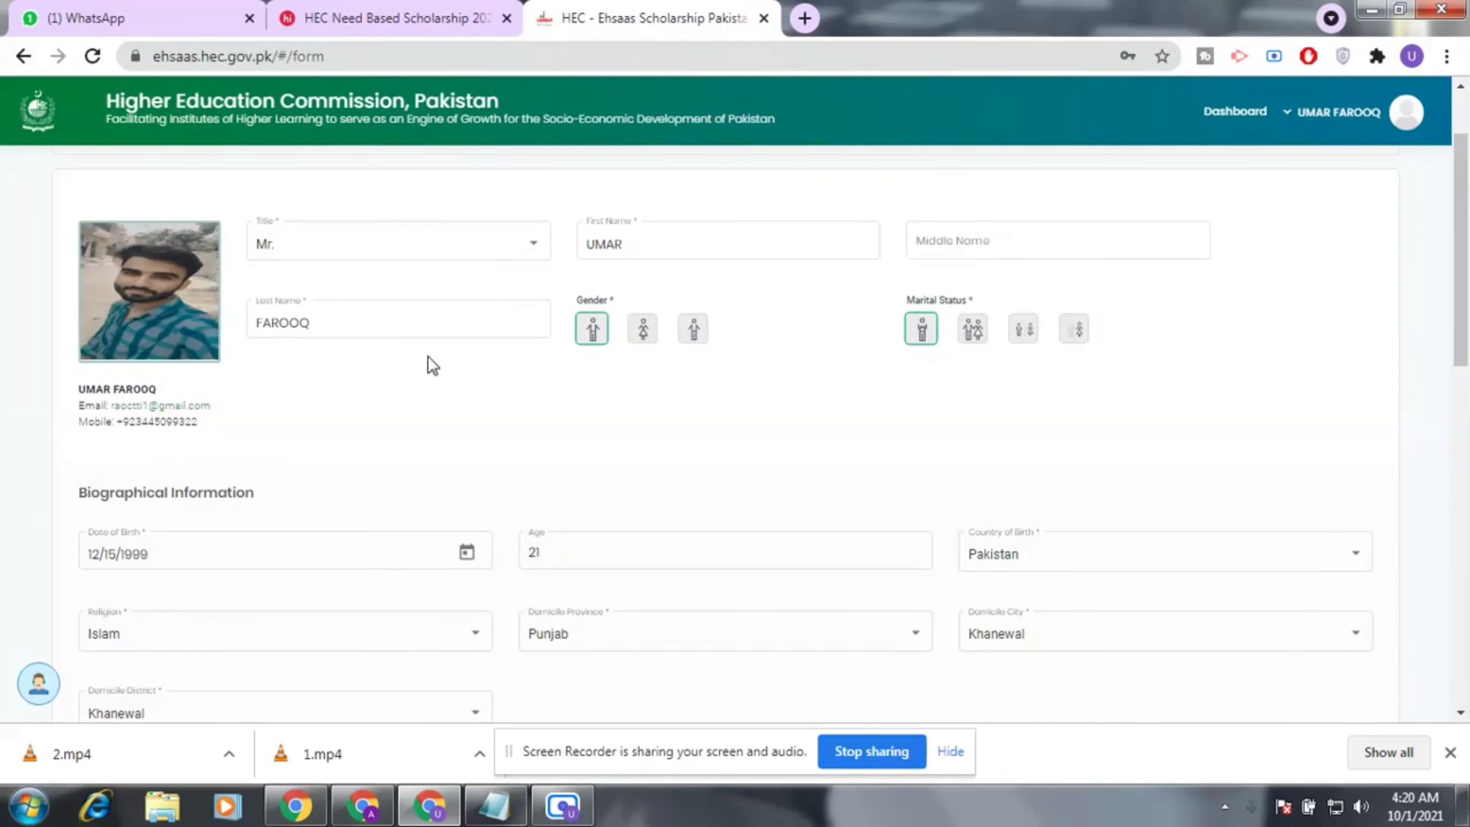
scroll(428, 367, down, 2)
scroll(423, 370, down, 14)
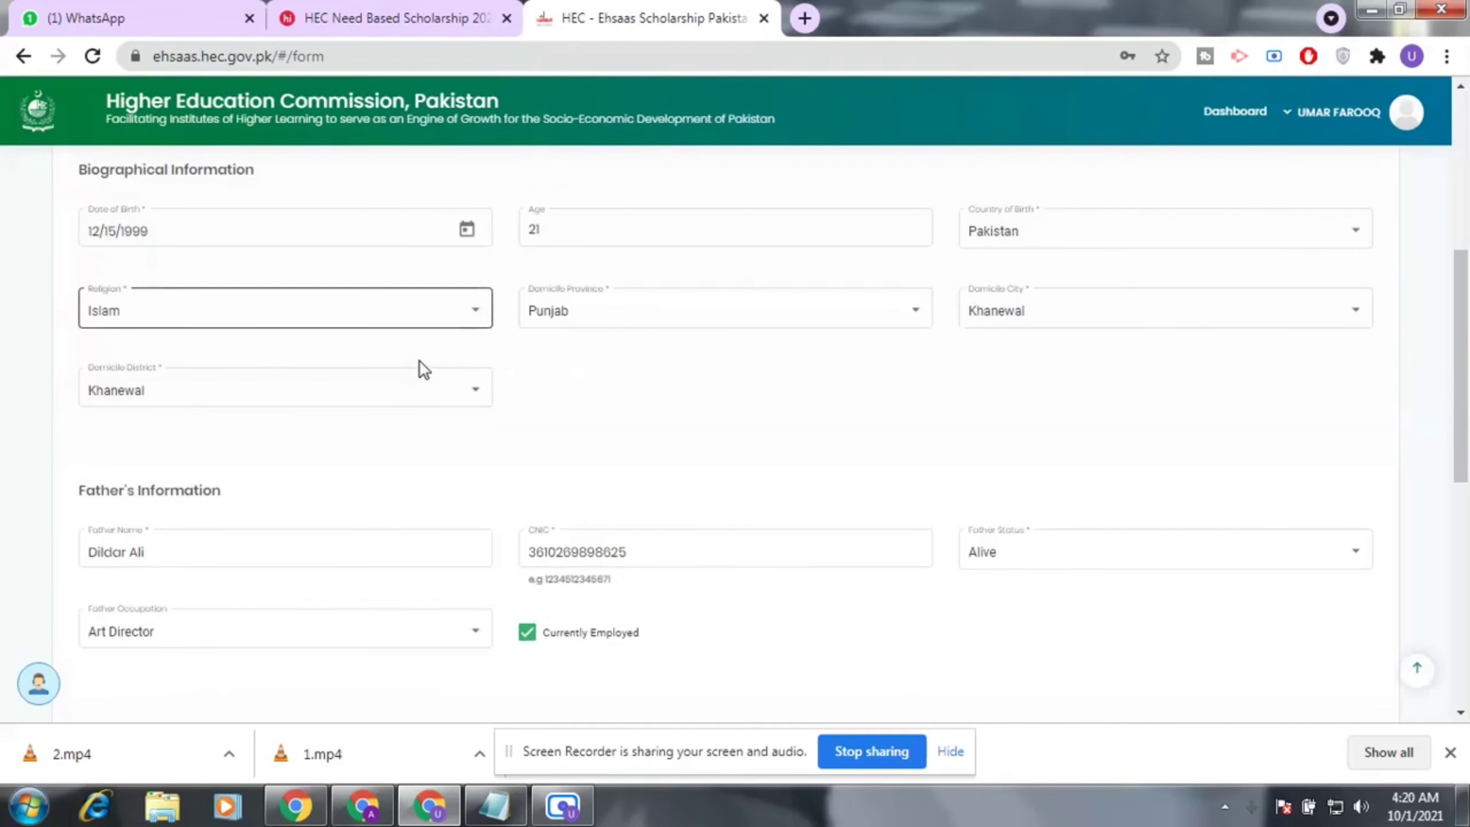
scroll(728, 489, down, 1)
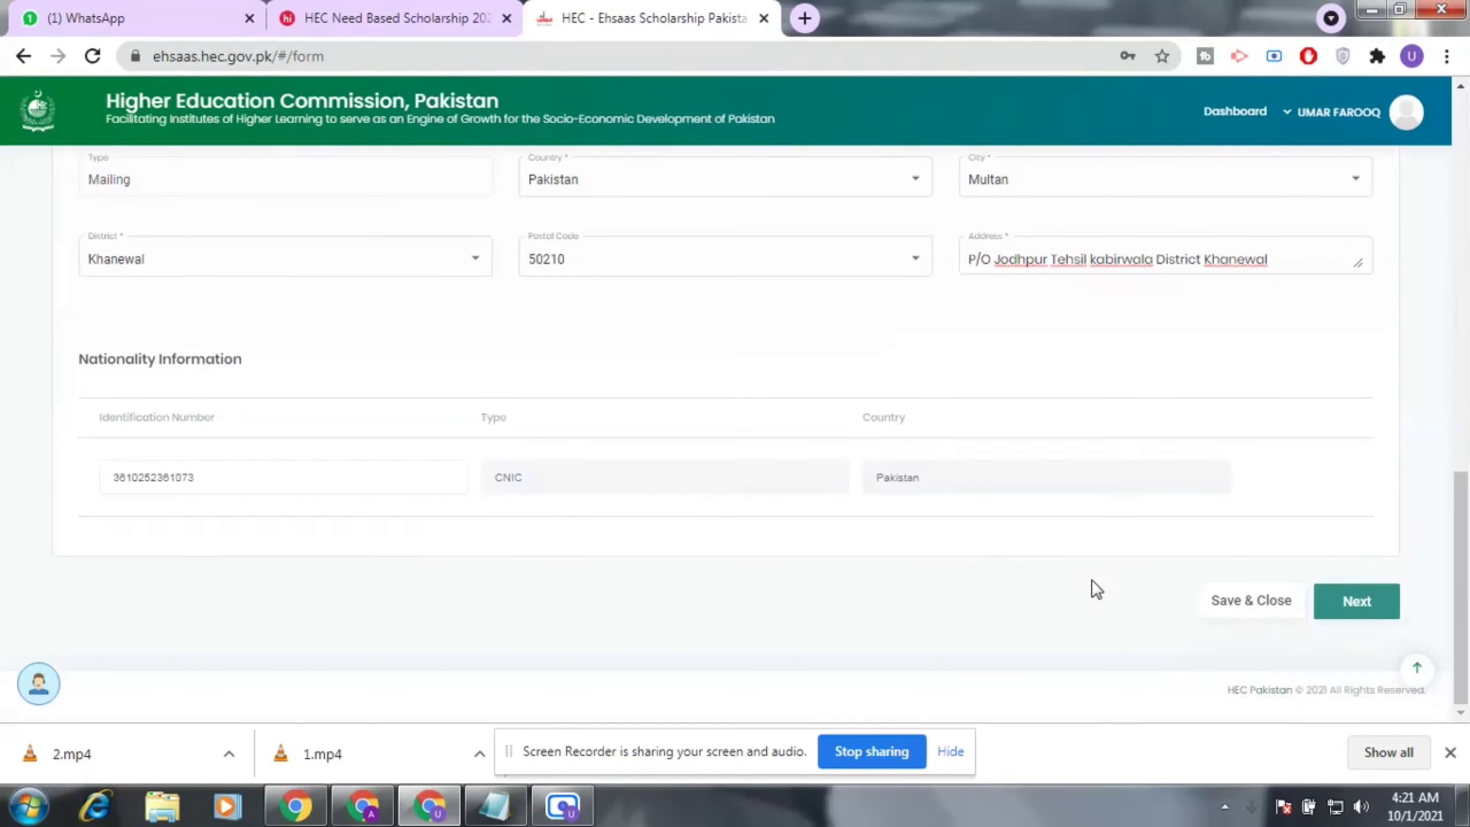
Go to the Education step and step through the empty secondary school fields.
click(1374, 606)
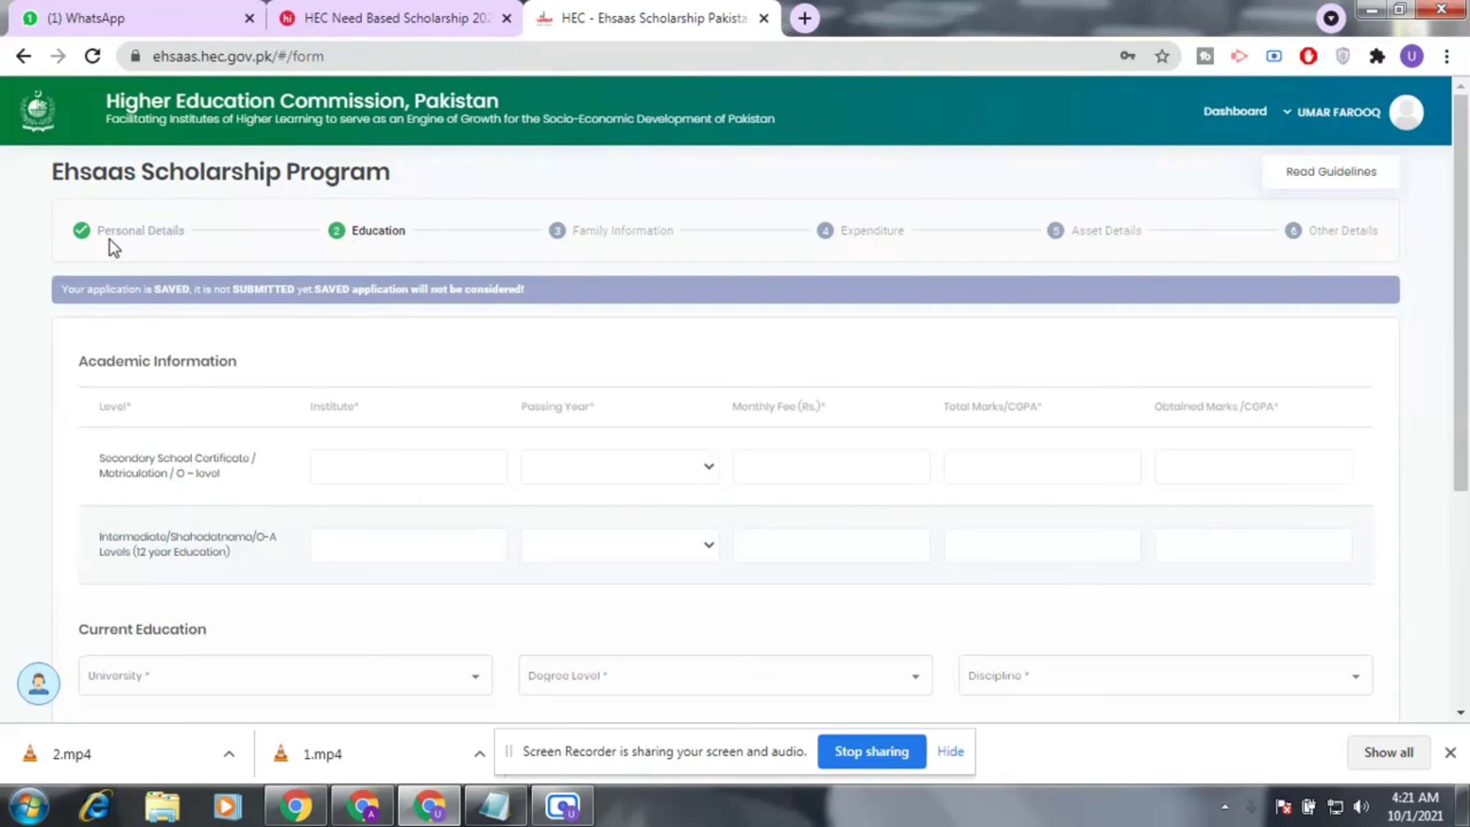
scroll(361, 253, down, 1)
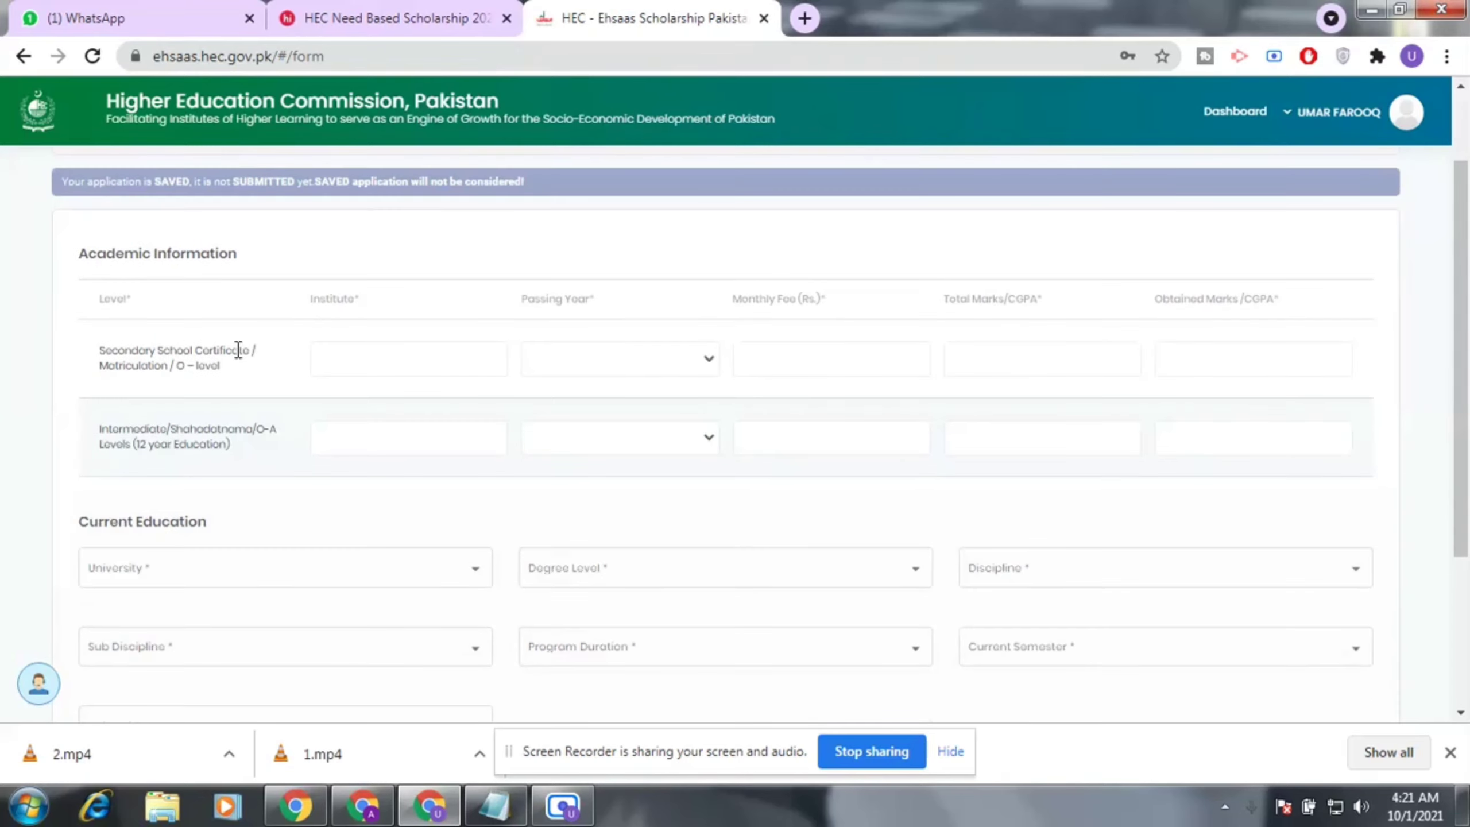
click(372, 369)
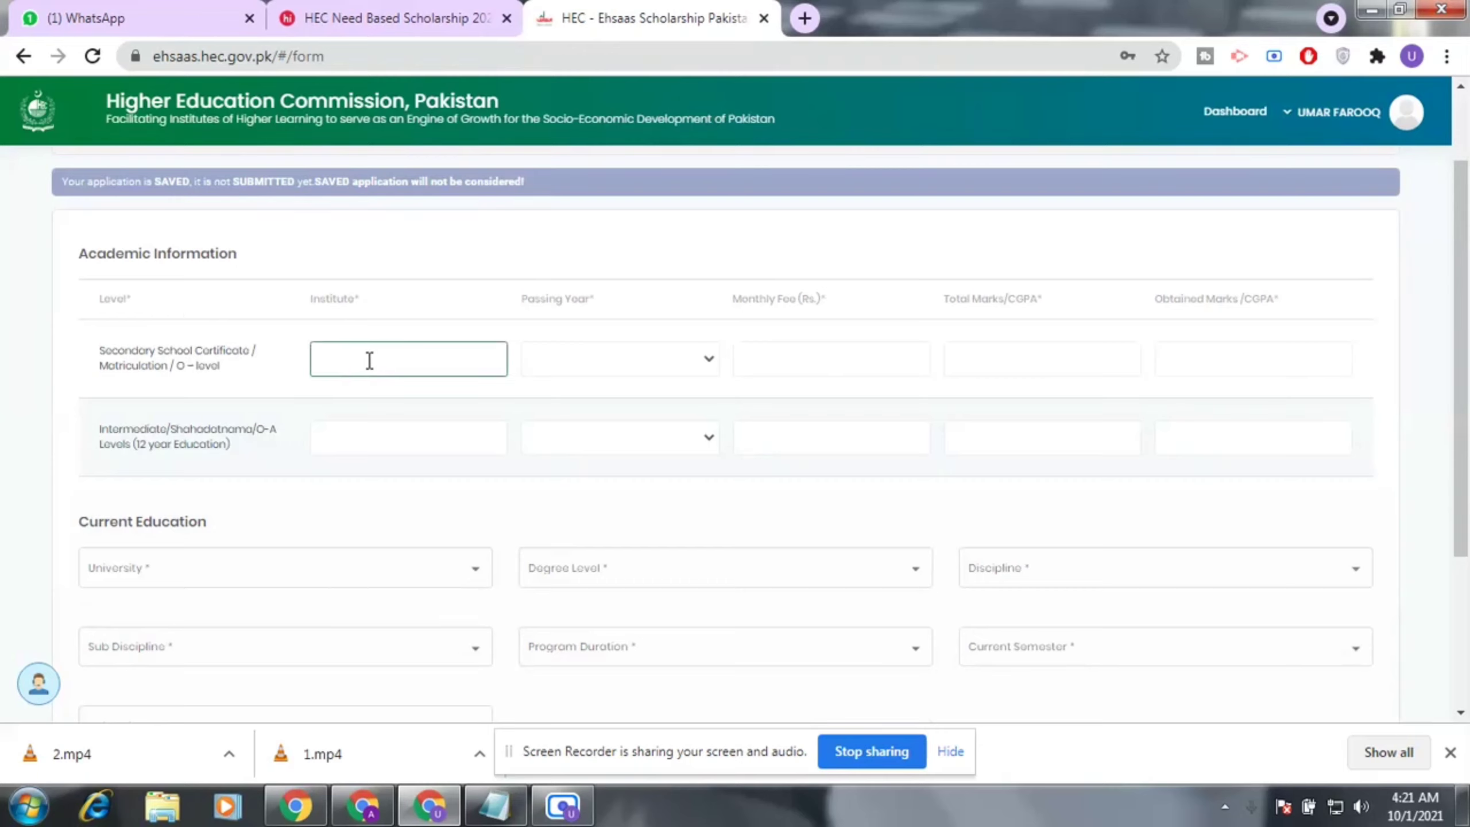
click(706, 371)
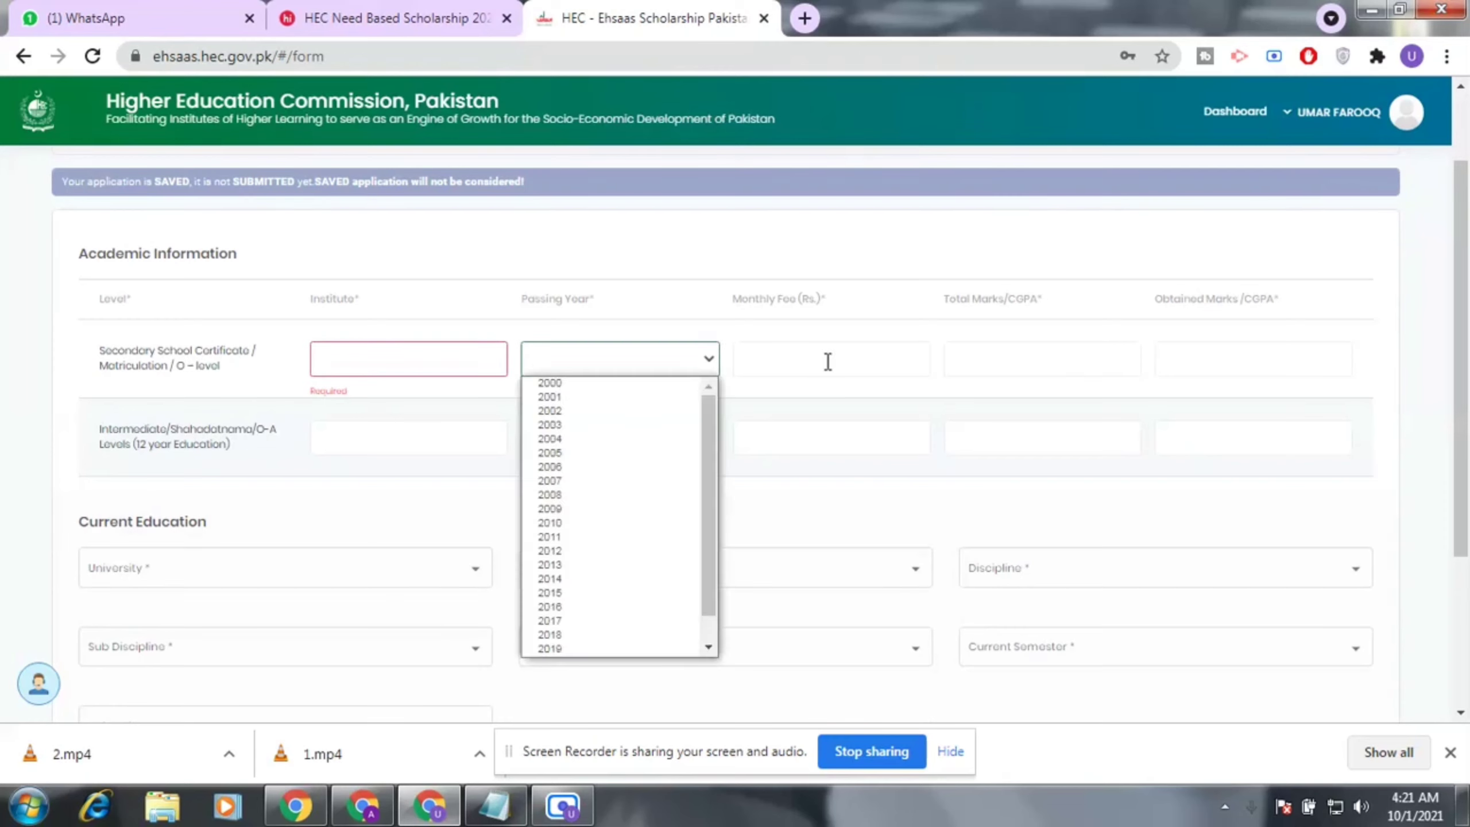
click(827, 360)
click(1061, 363)
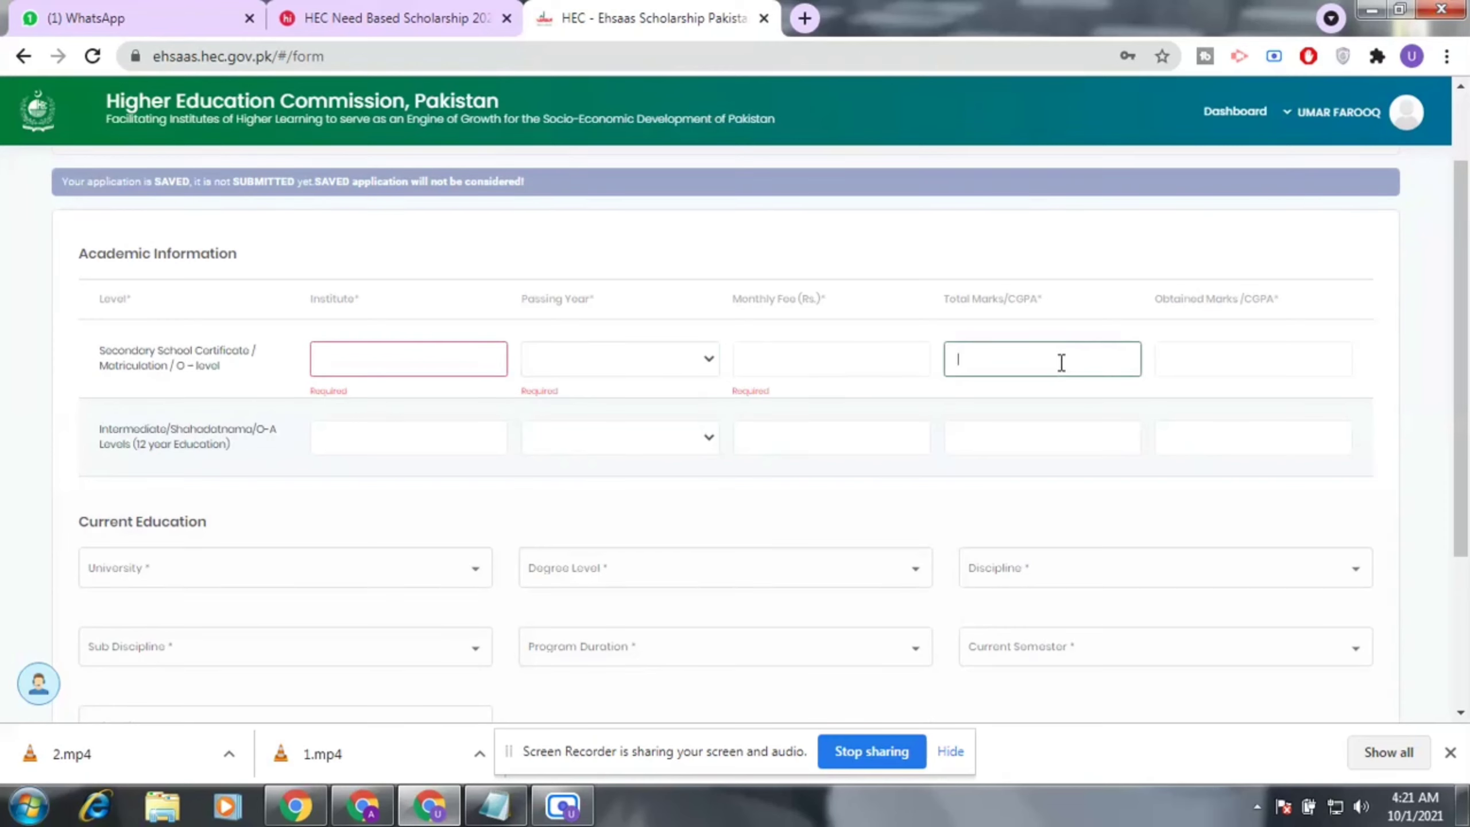
click(1258, 358)
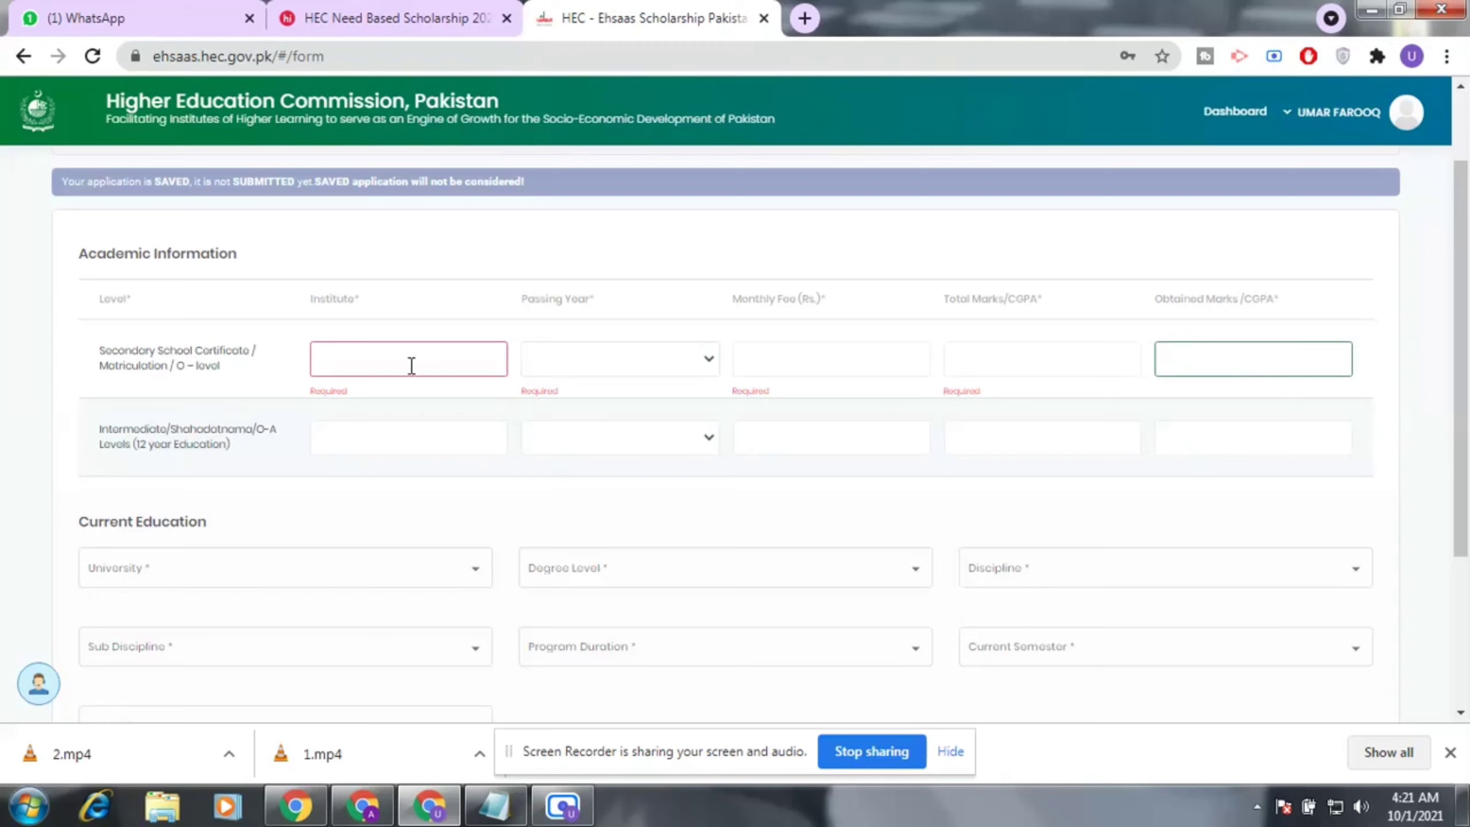
Step through the intermediate row's institute, year, fee and marks fields, leaving them empty.
click(382, 437)
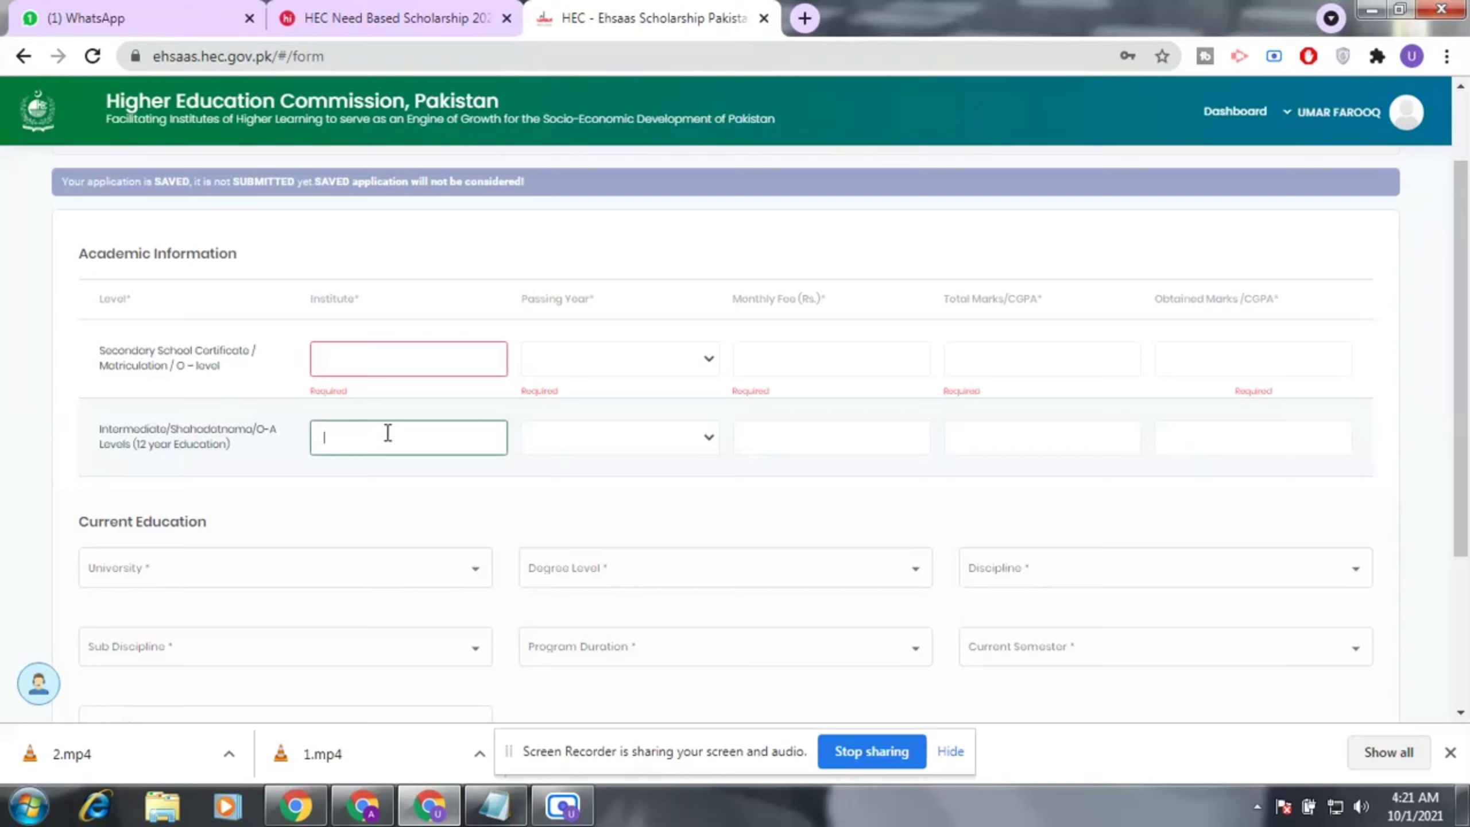
click(603, 447)
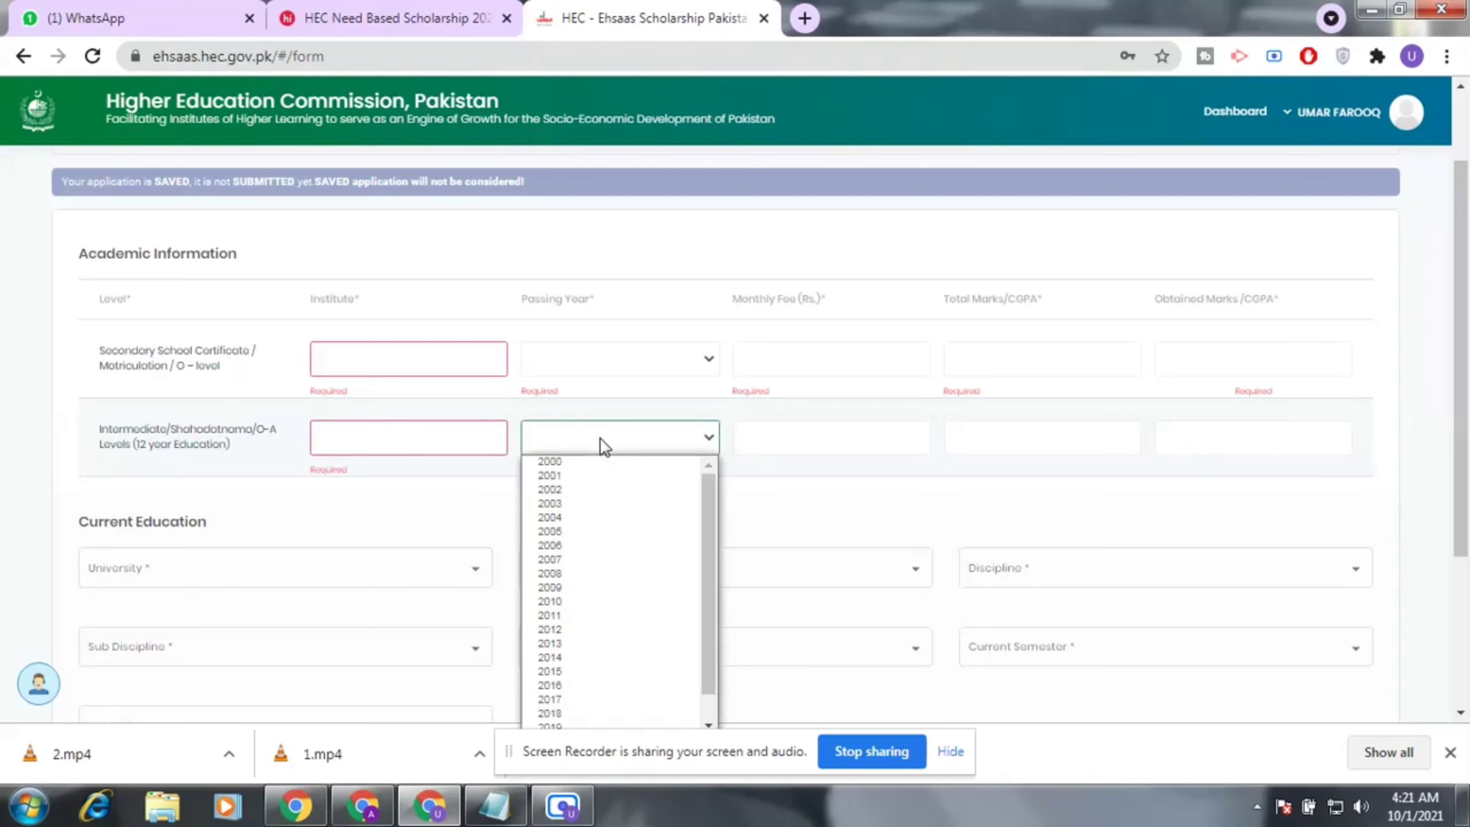
click(602, 447)
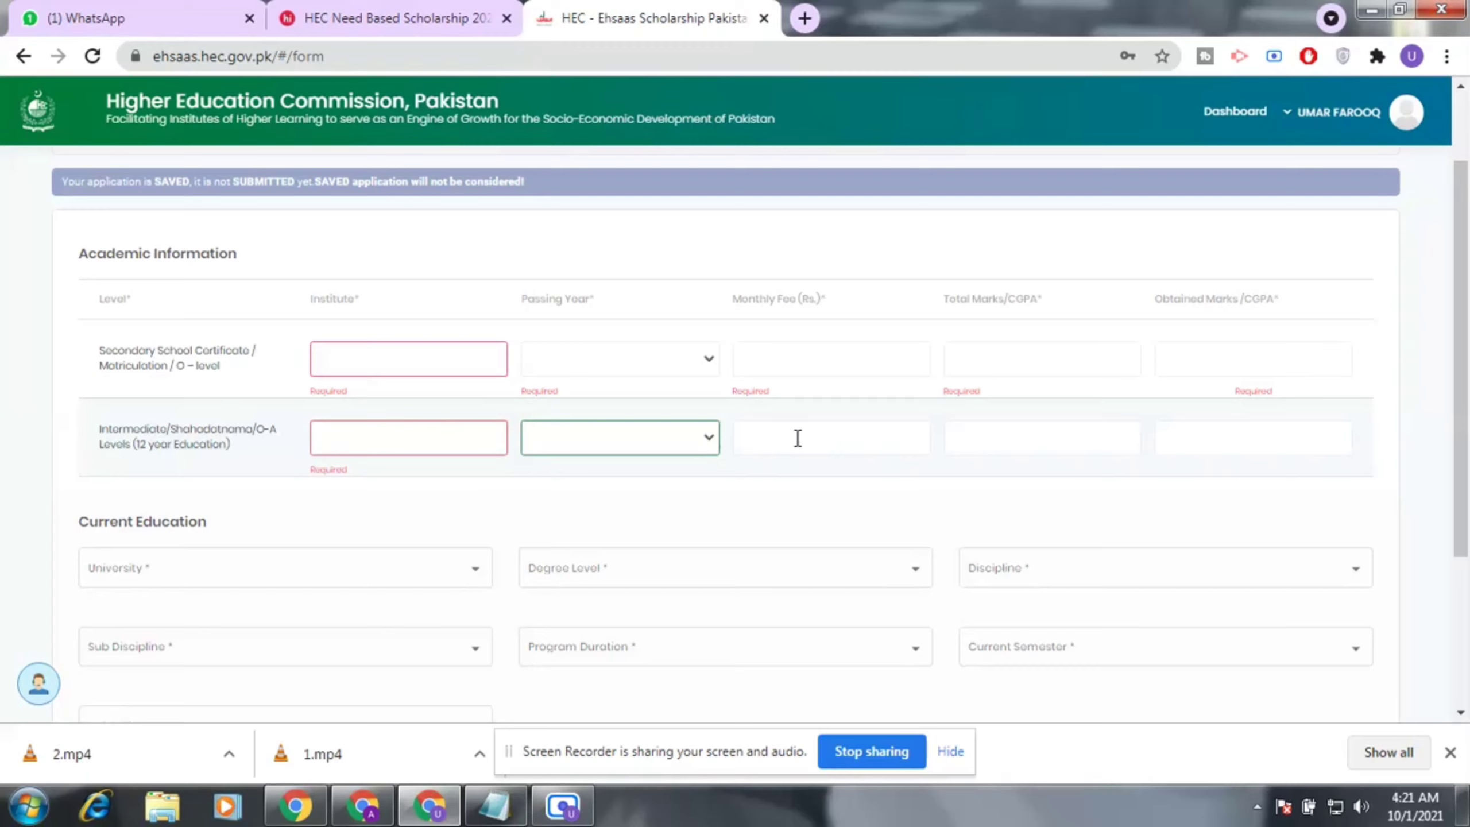
click(798, 438)
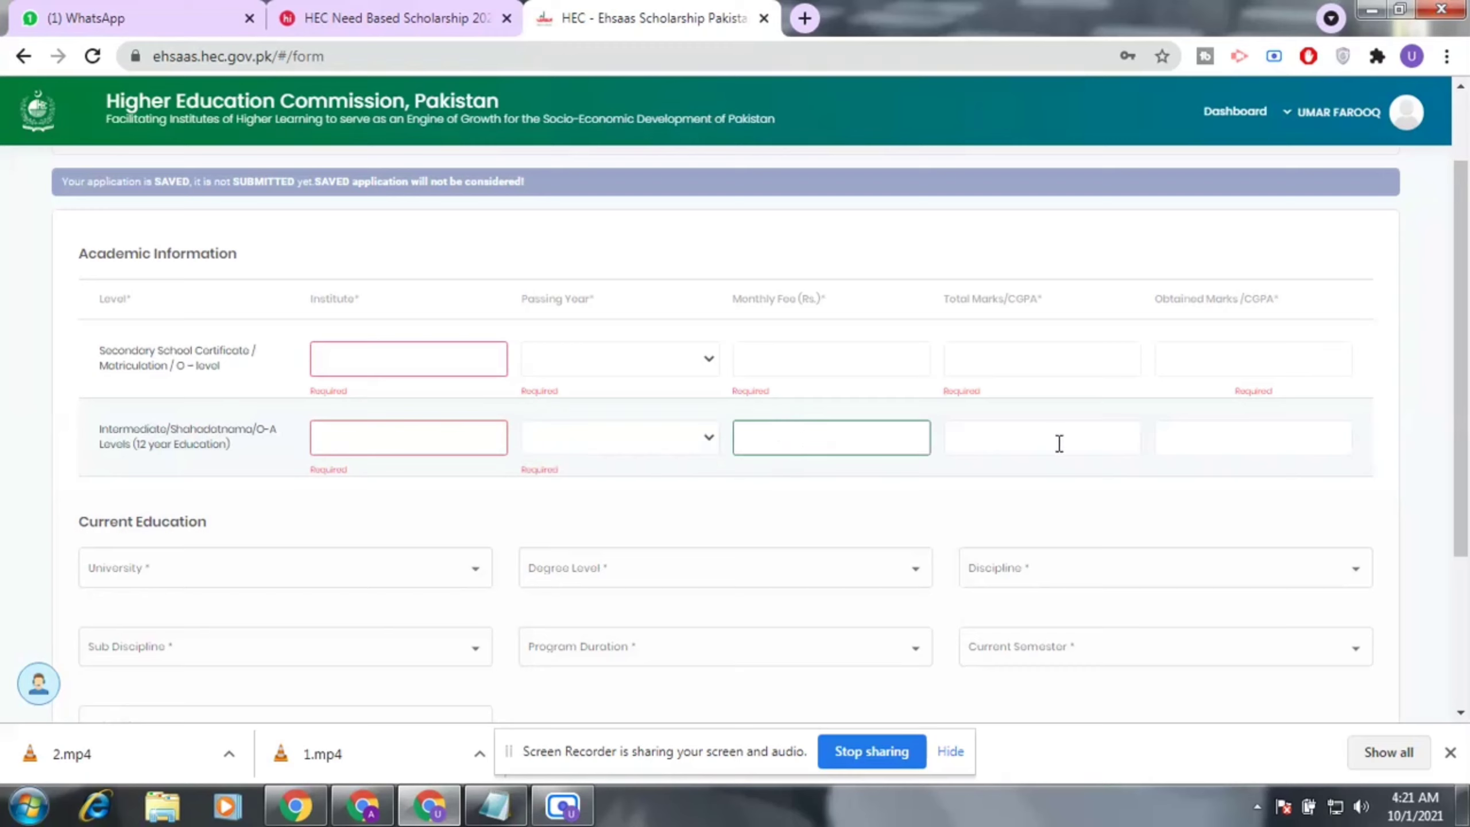
click(1057, 440)
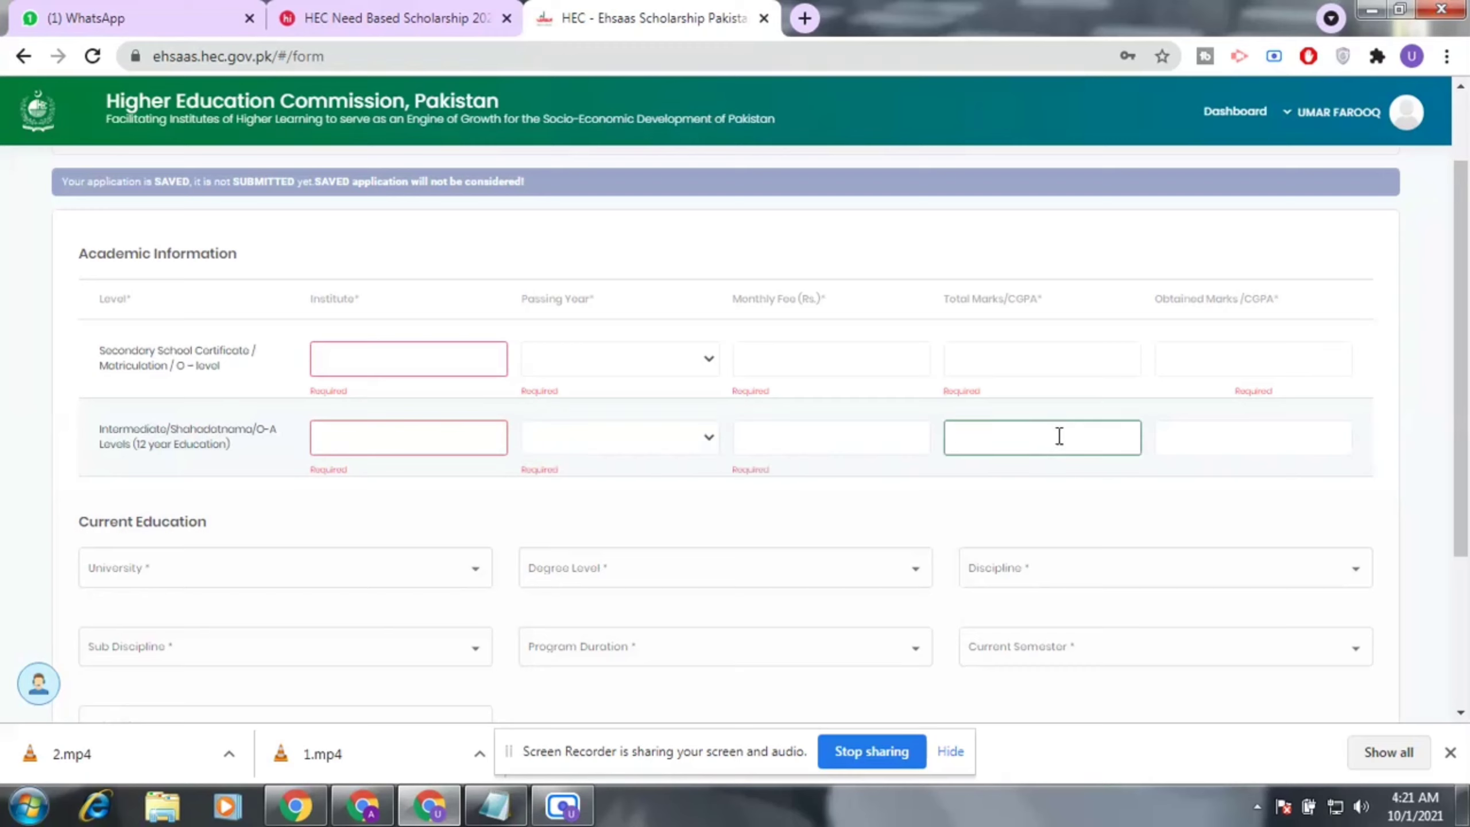
click(1291, 431)
scroll(1286, 430, down, 2)
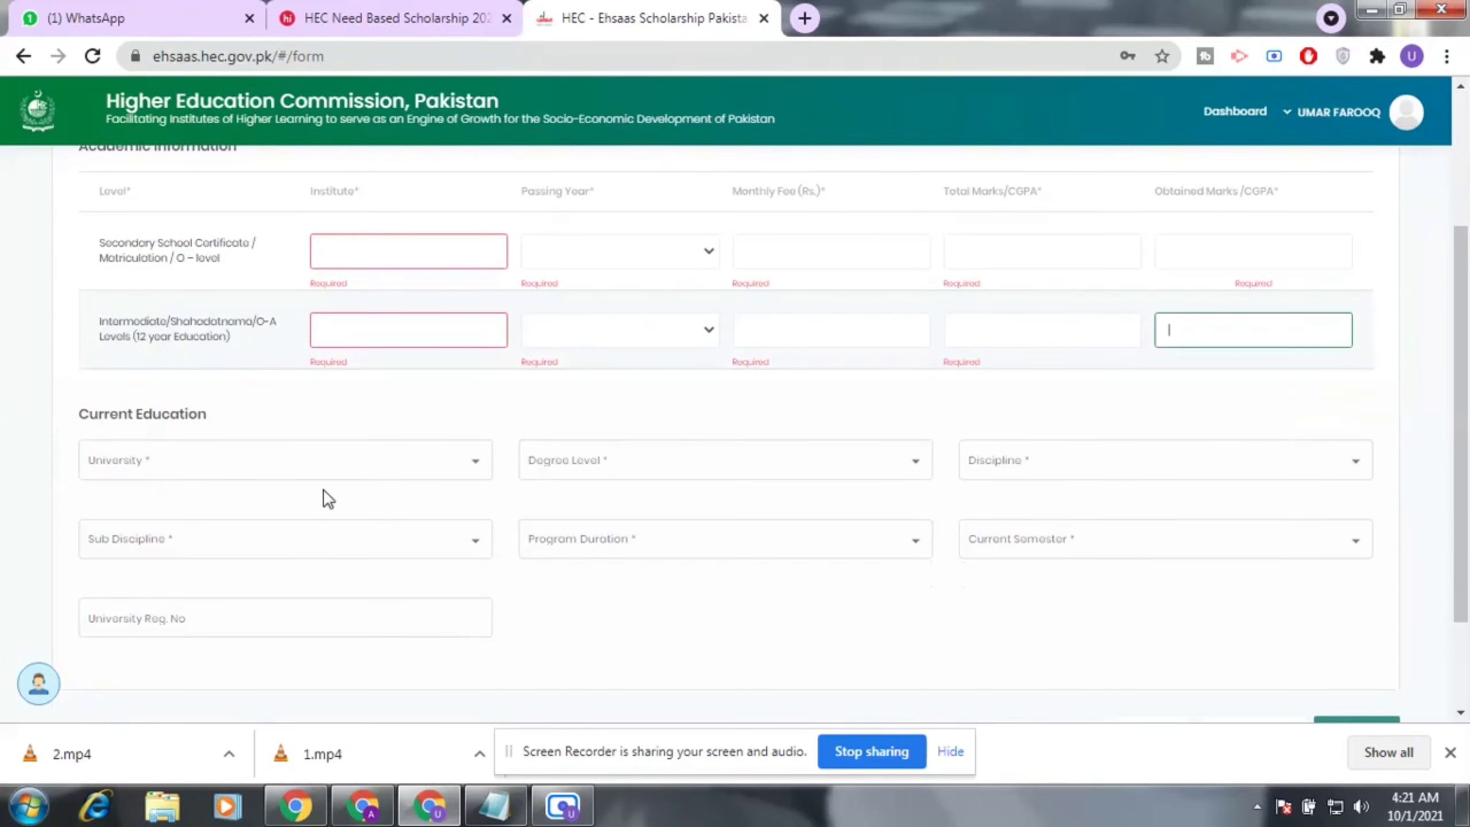
scroll(328, 483, down, 2)
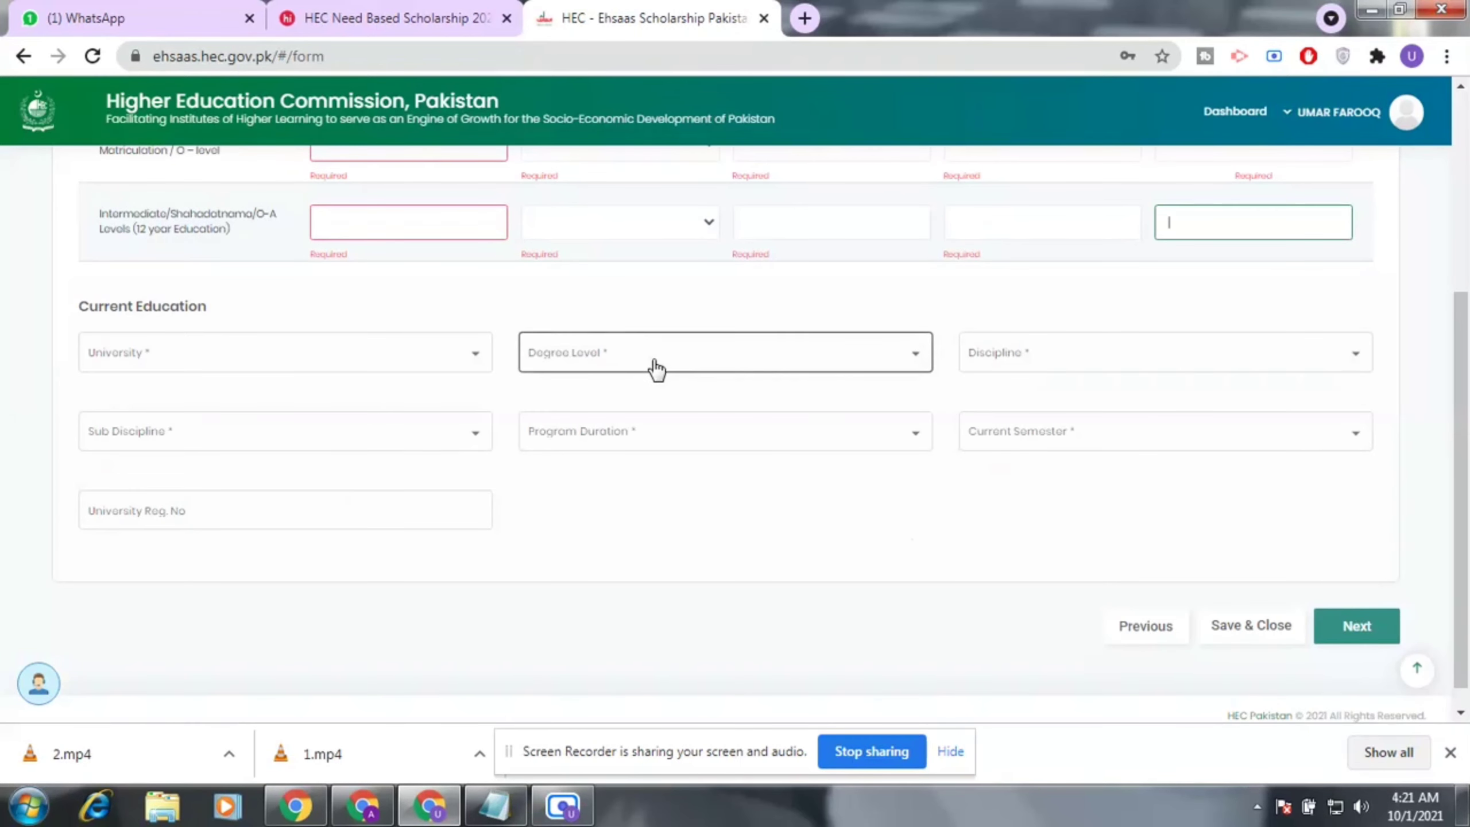
scroll(1129, 371, down, 1)
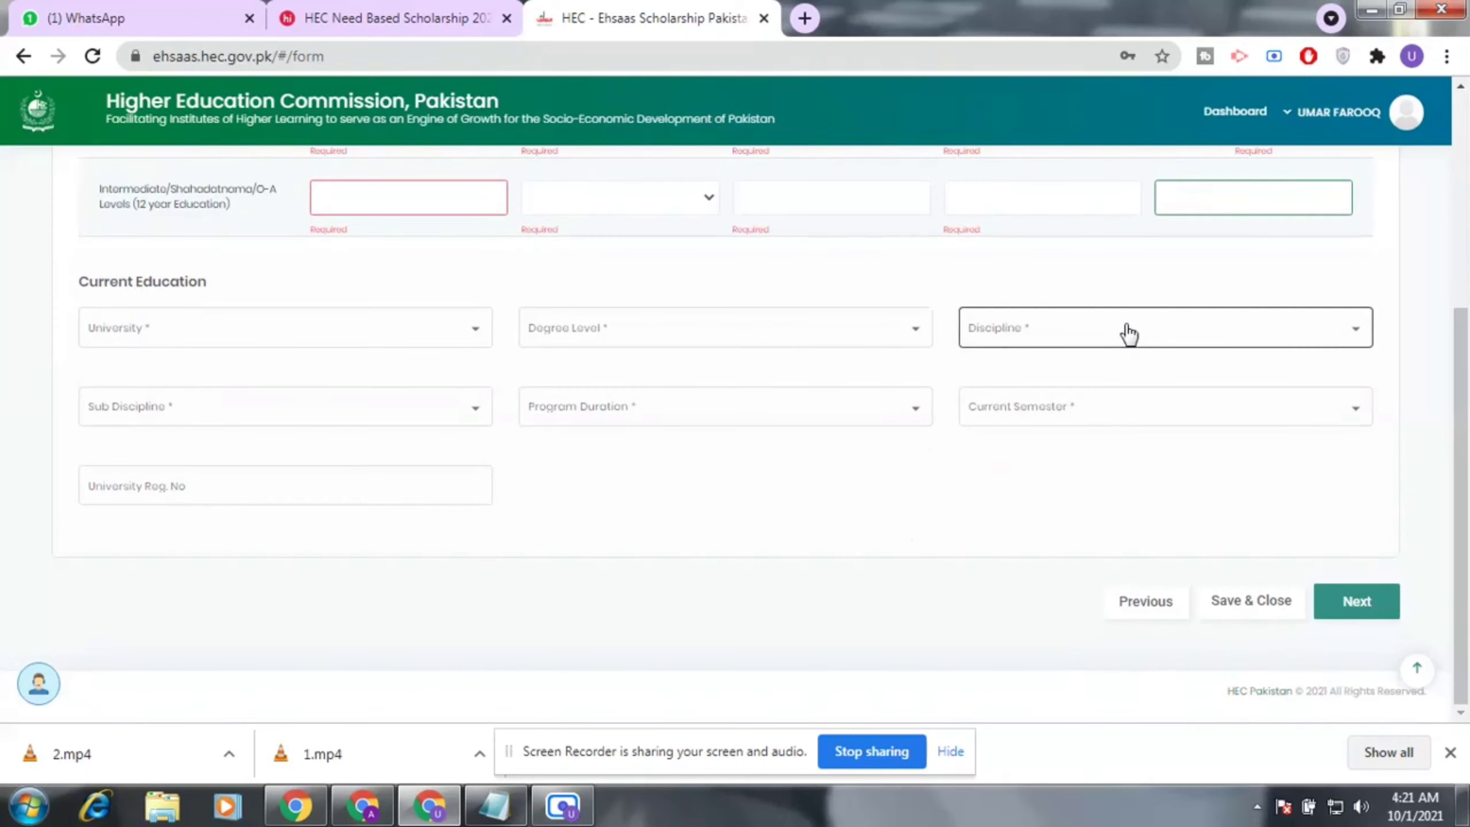
scroll(660, 338, up, 4)
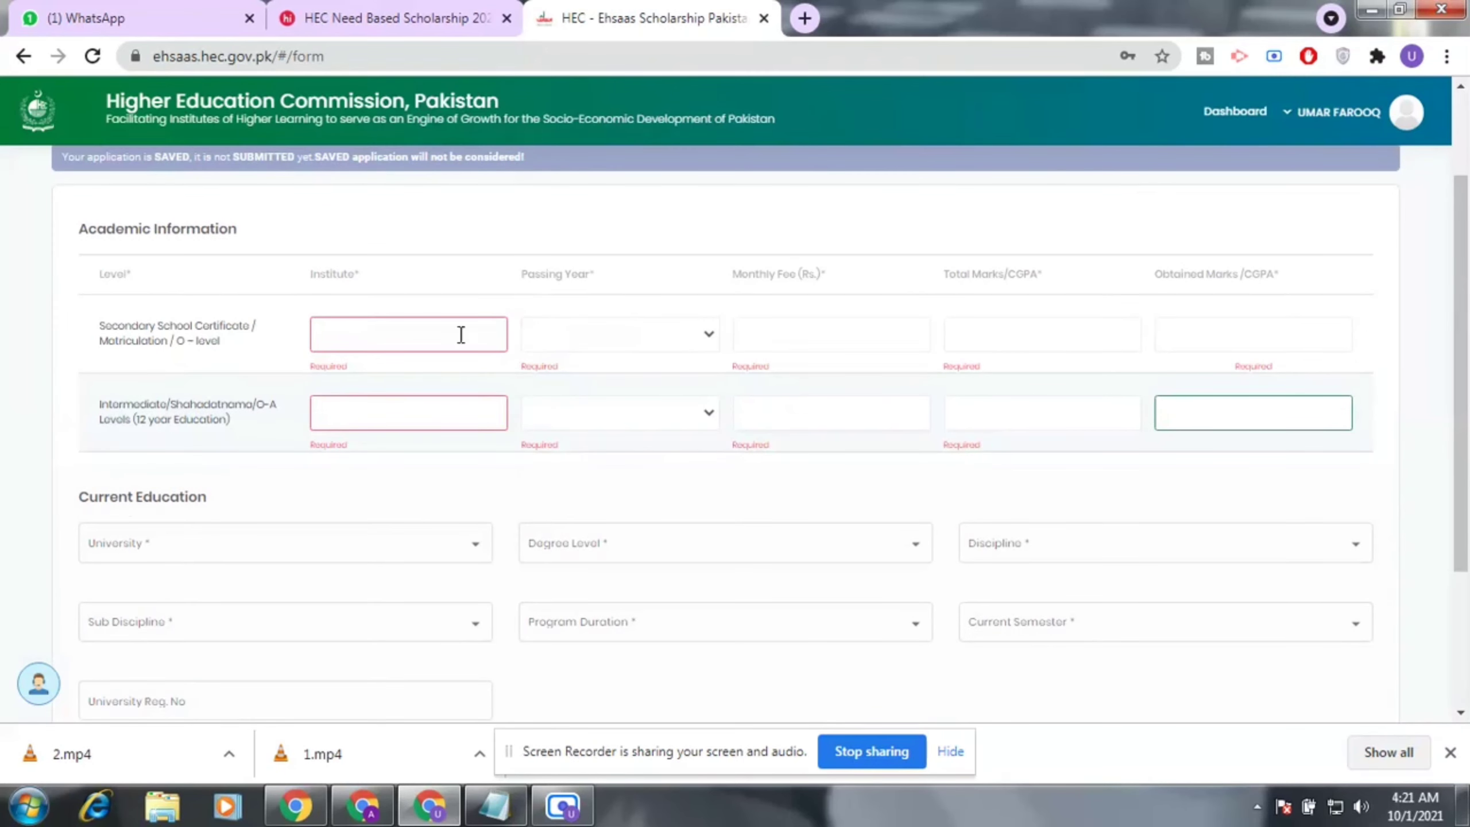
Enter 'The Merit school' as the secondary institute with passing year 2016.
click(433, 336)
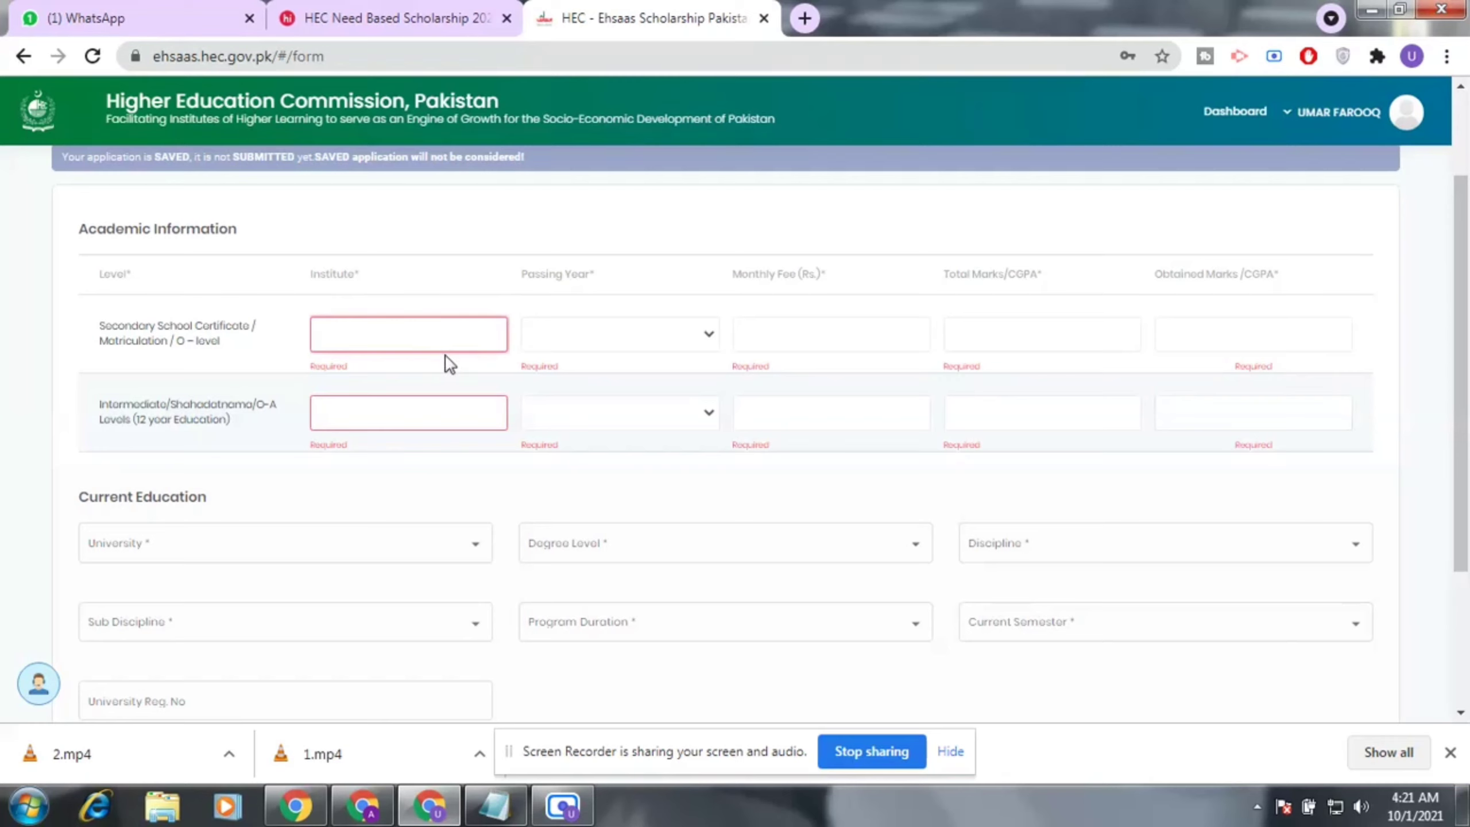
text(The Merit school)
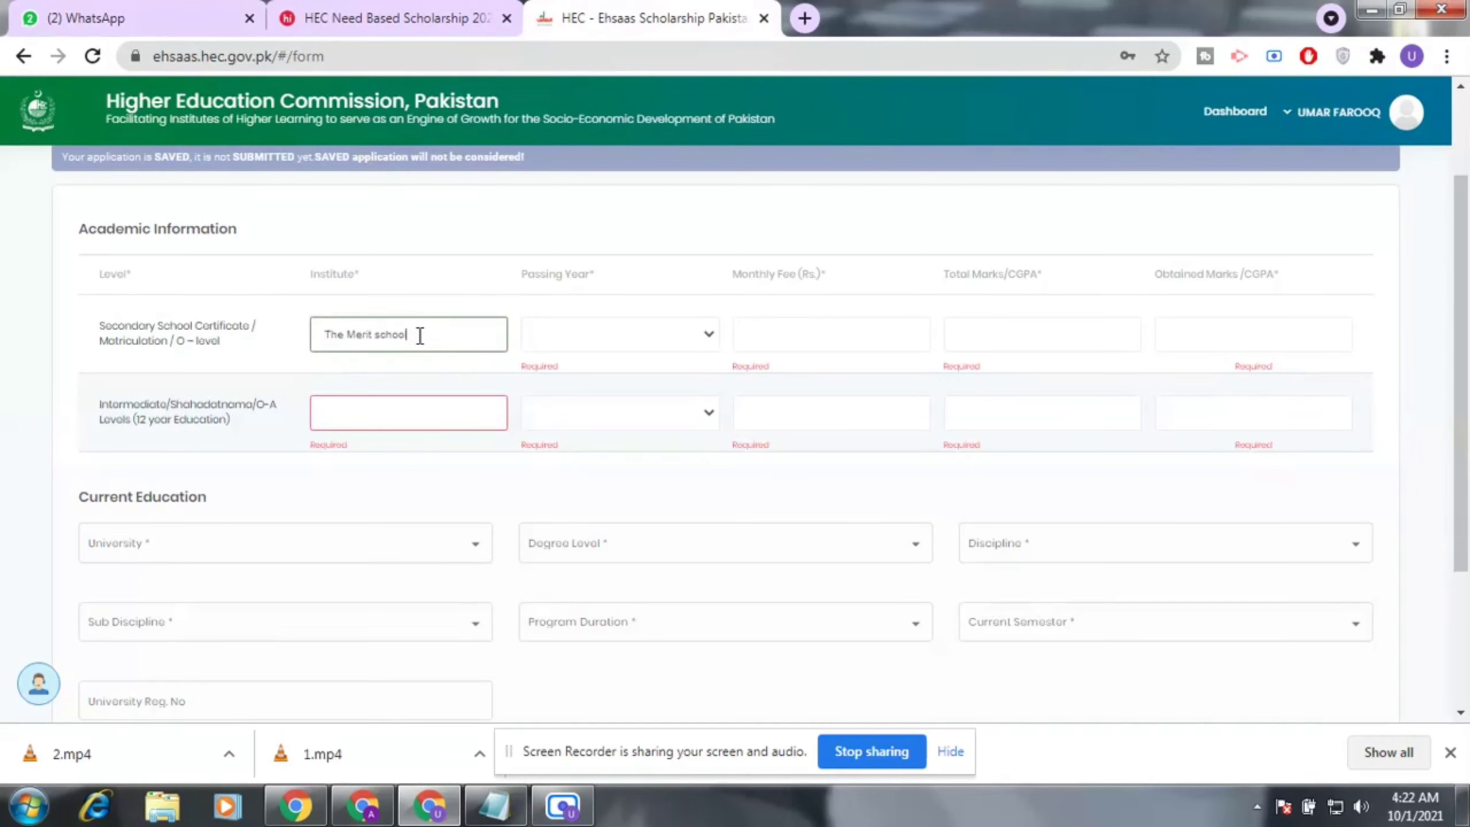
click(591, 329)
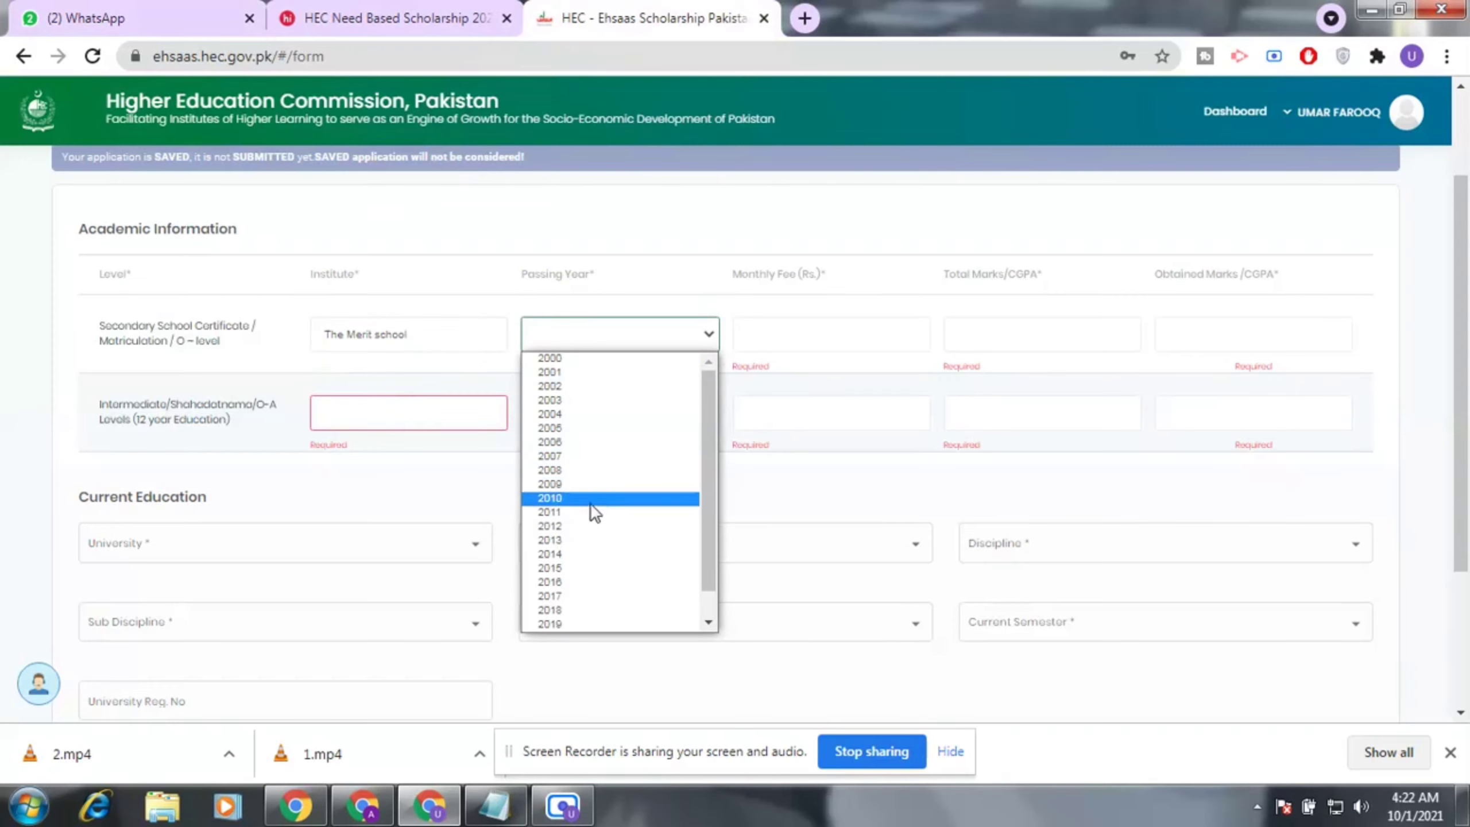
click(581, 582)
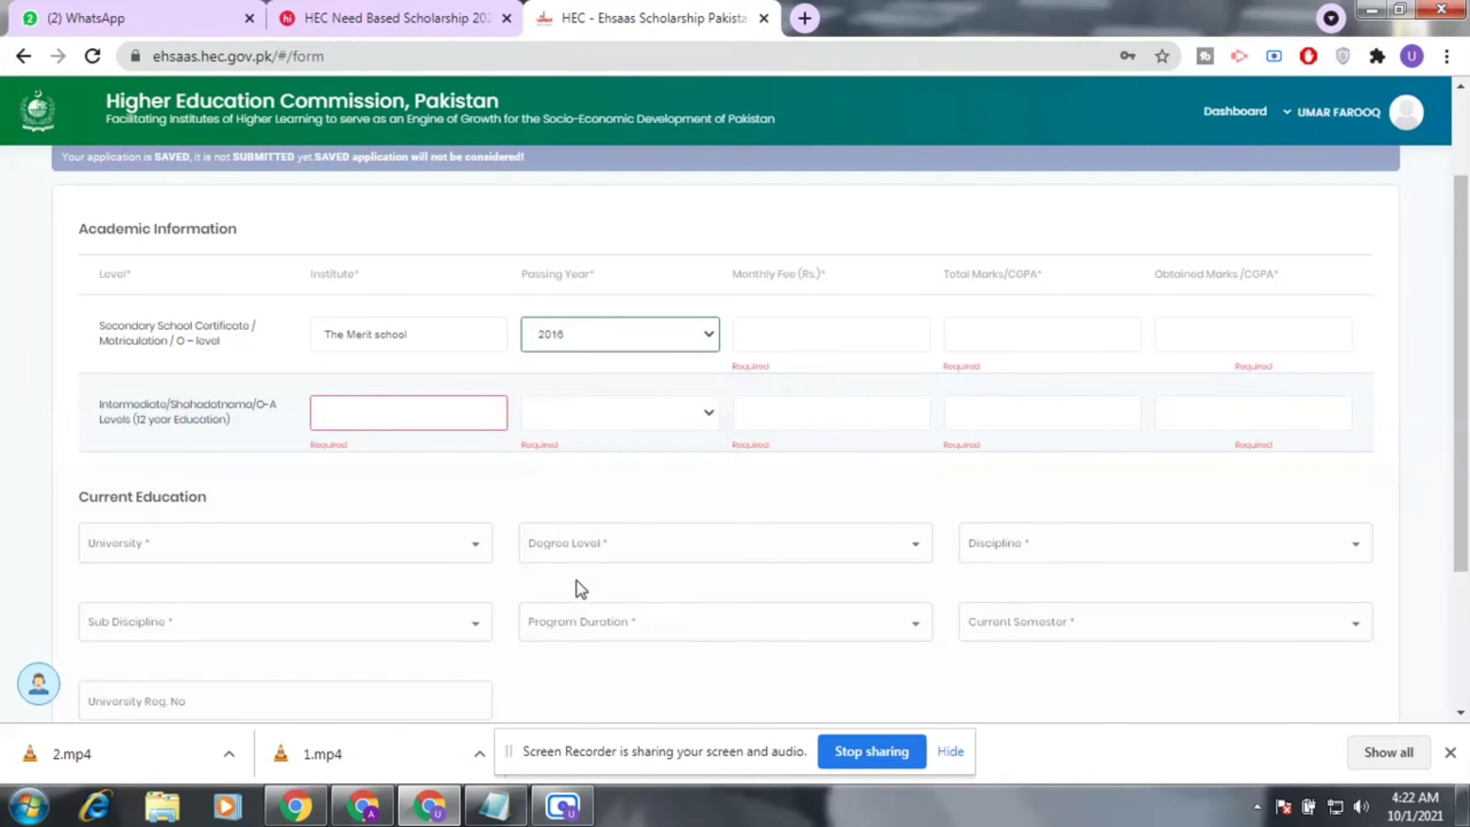
Enter secondary monthly fee 1500, total marks 1100 and obtained marks 900.
click(815, 344)
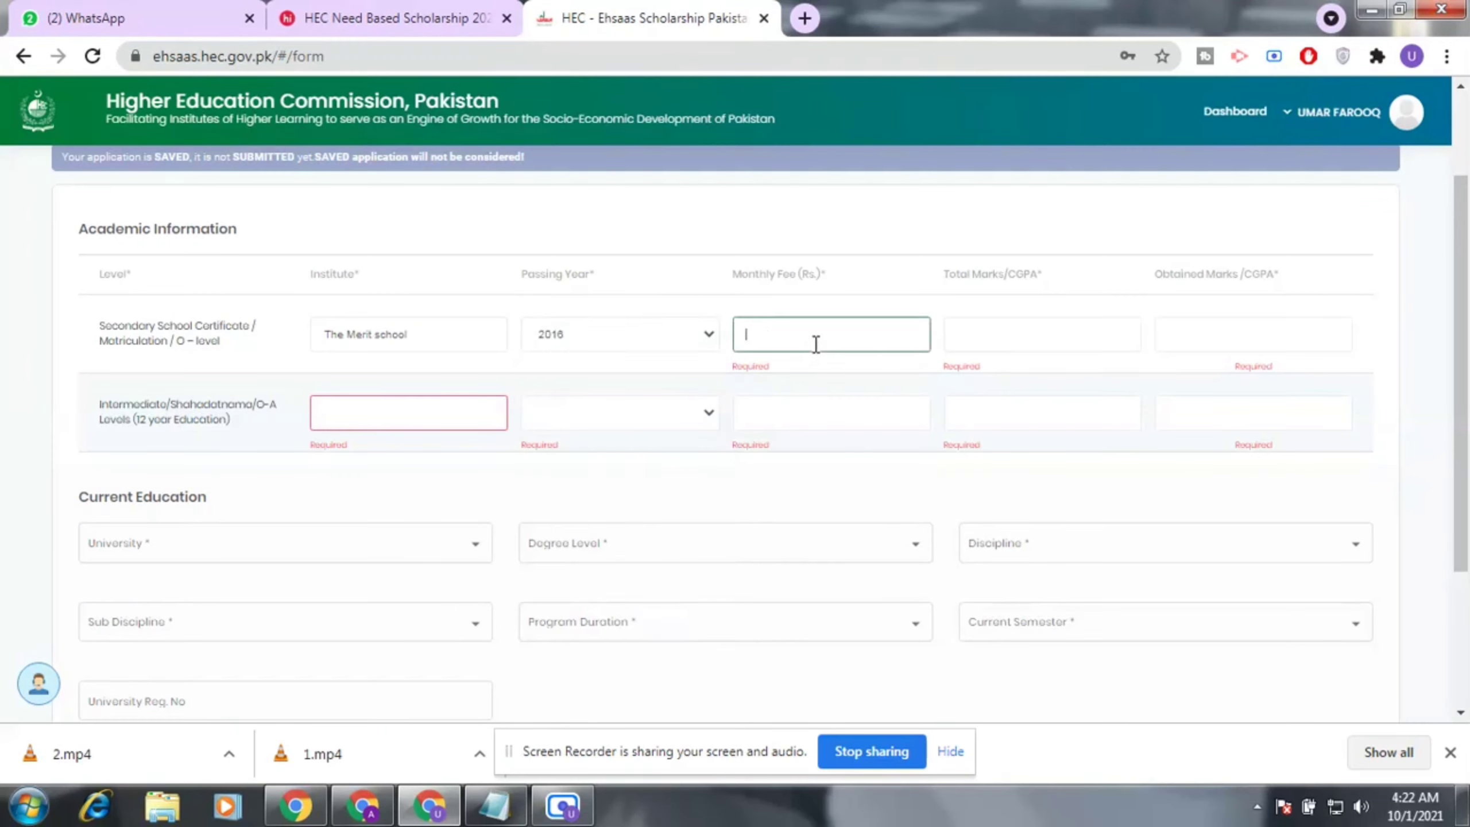
text(1500)
click(1046, 341)
text(100)
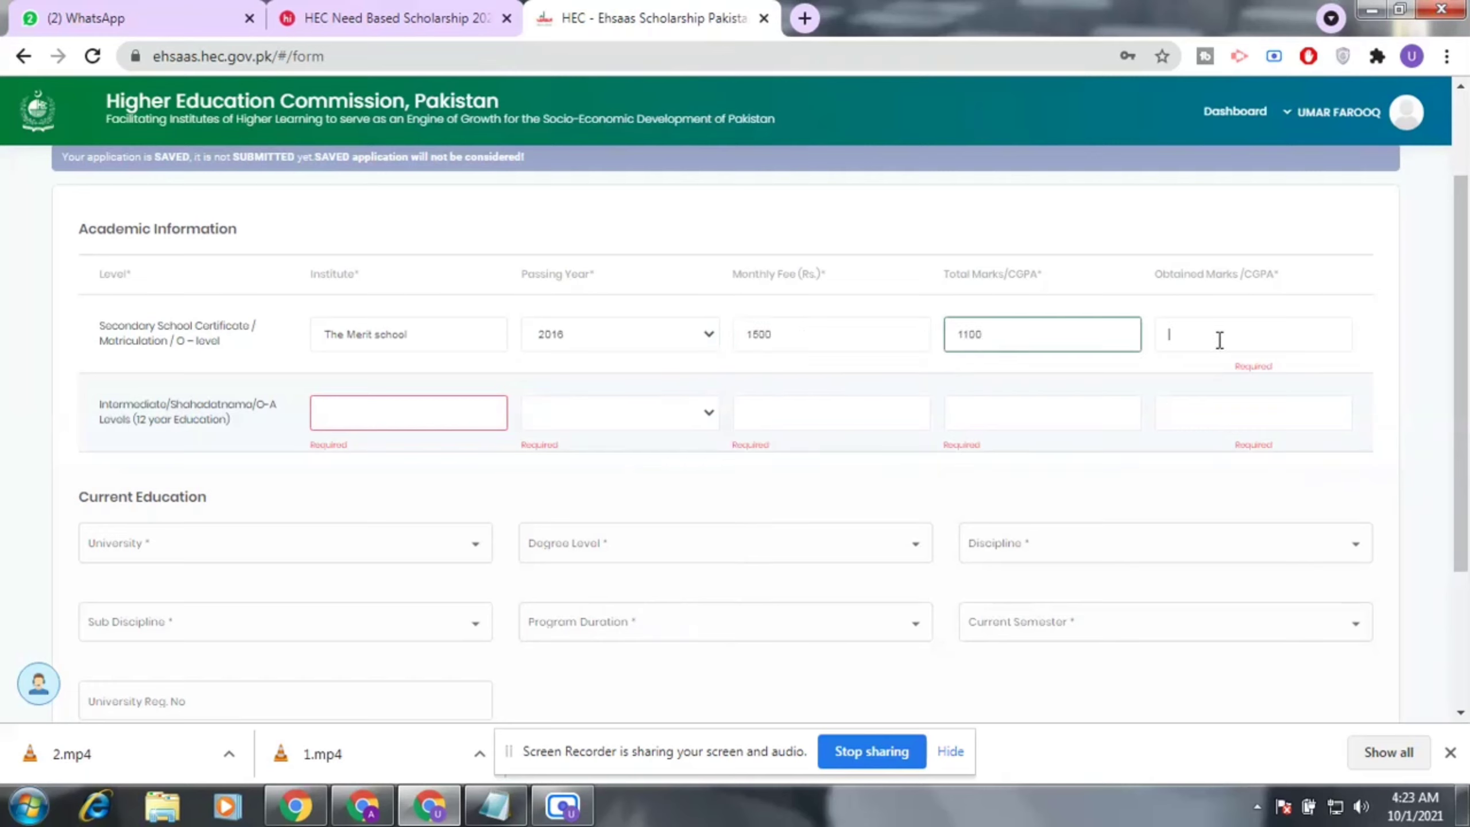
click(1219, 341)
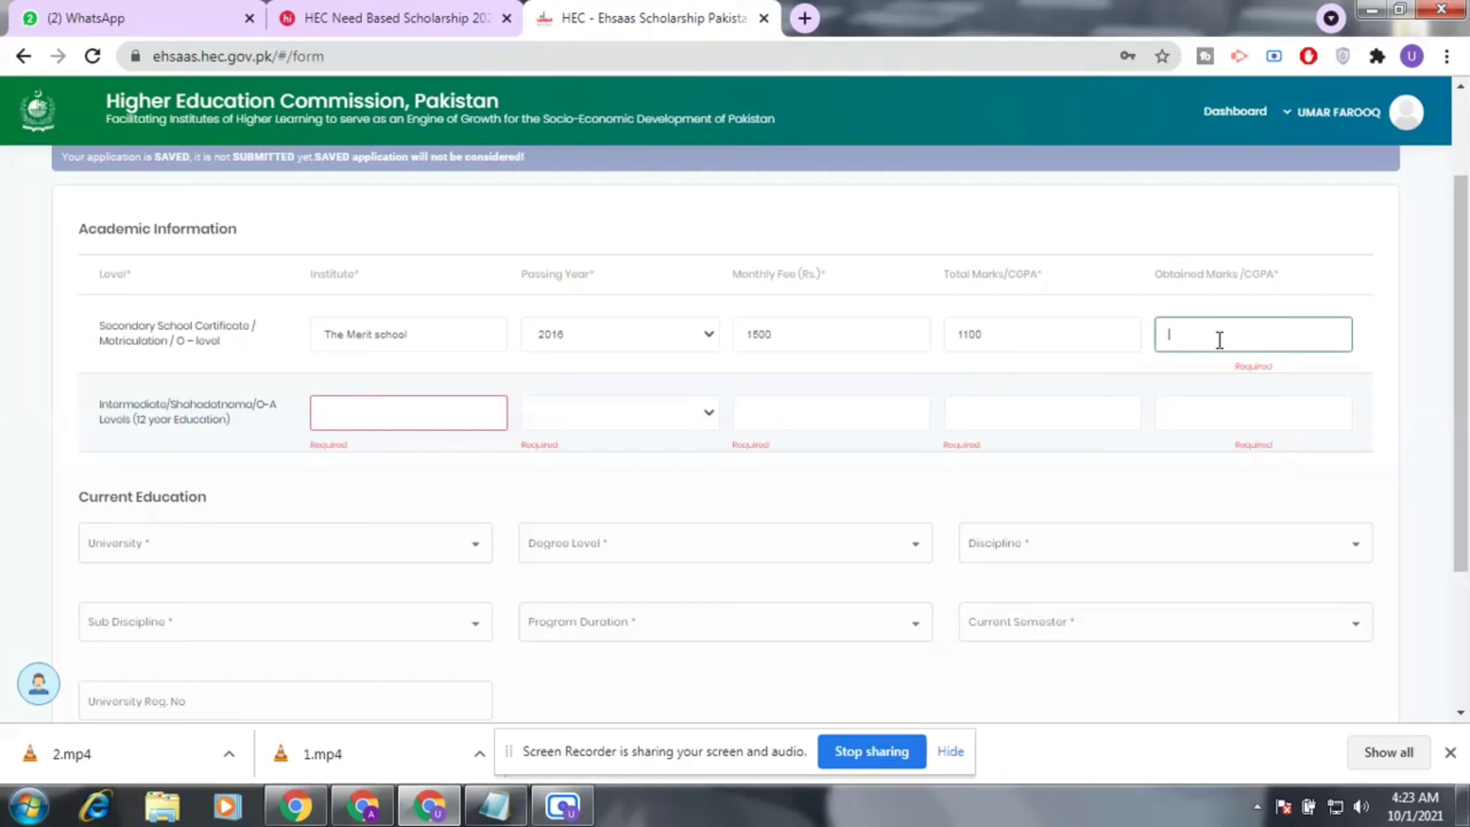
text(900)
Fill the intermediate row: 2018, fee 100, marks 1100/850, institute Government H.S.S Bagar Sargarana.
click(421, 416)
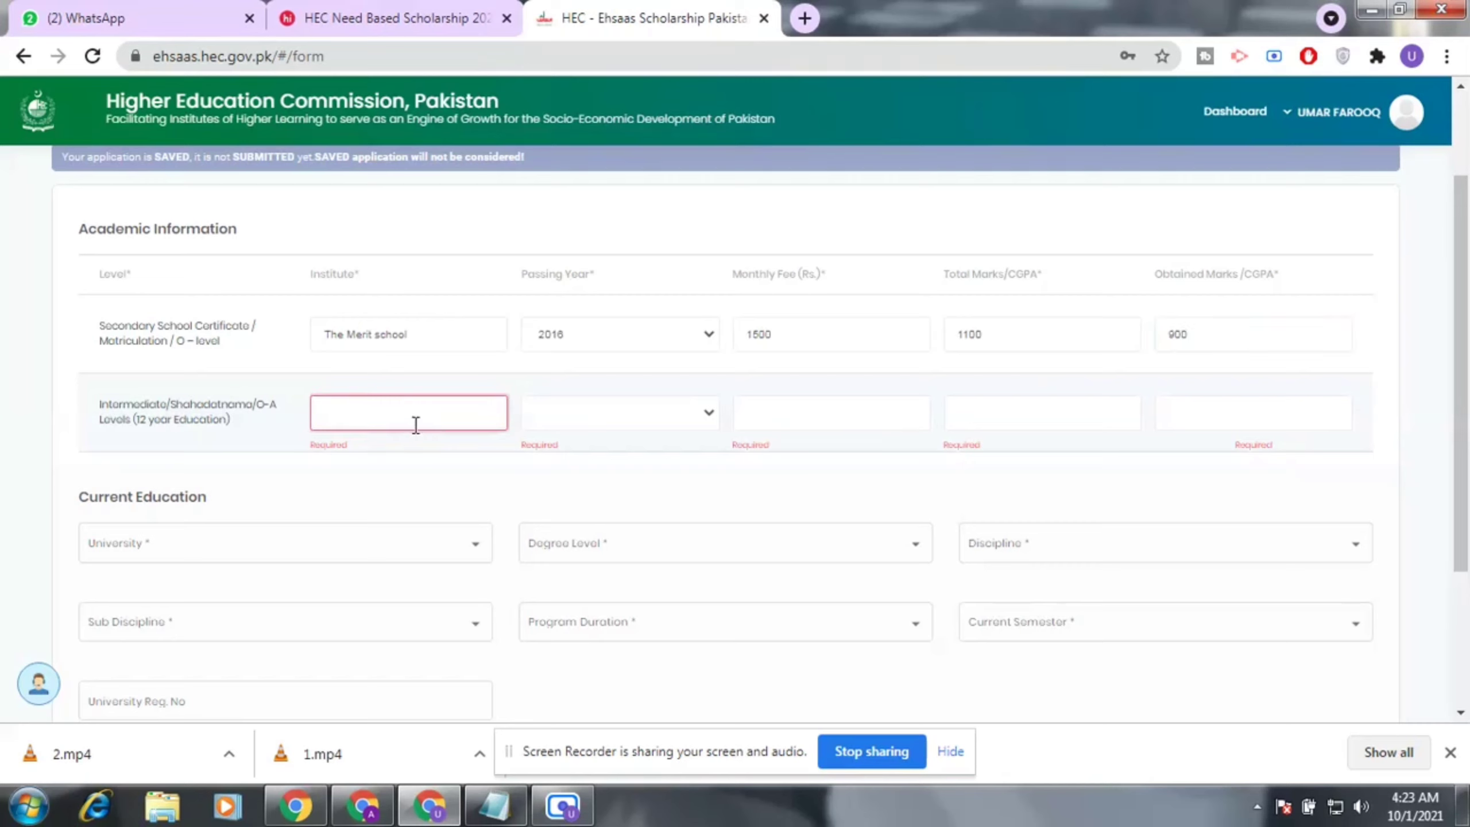
click(706, 412)
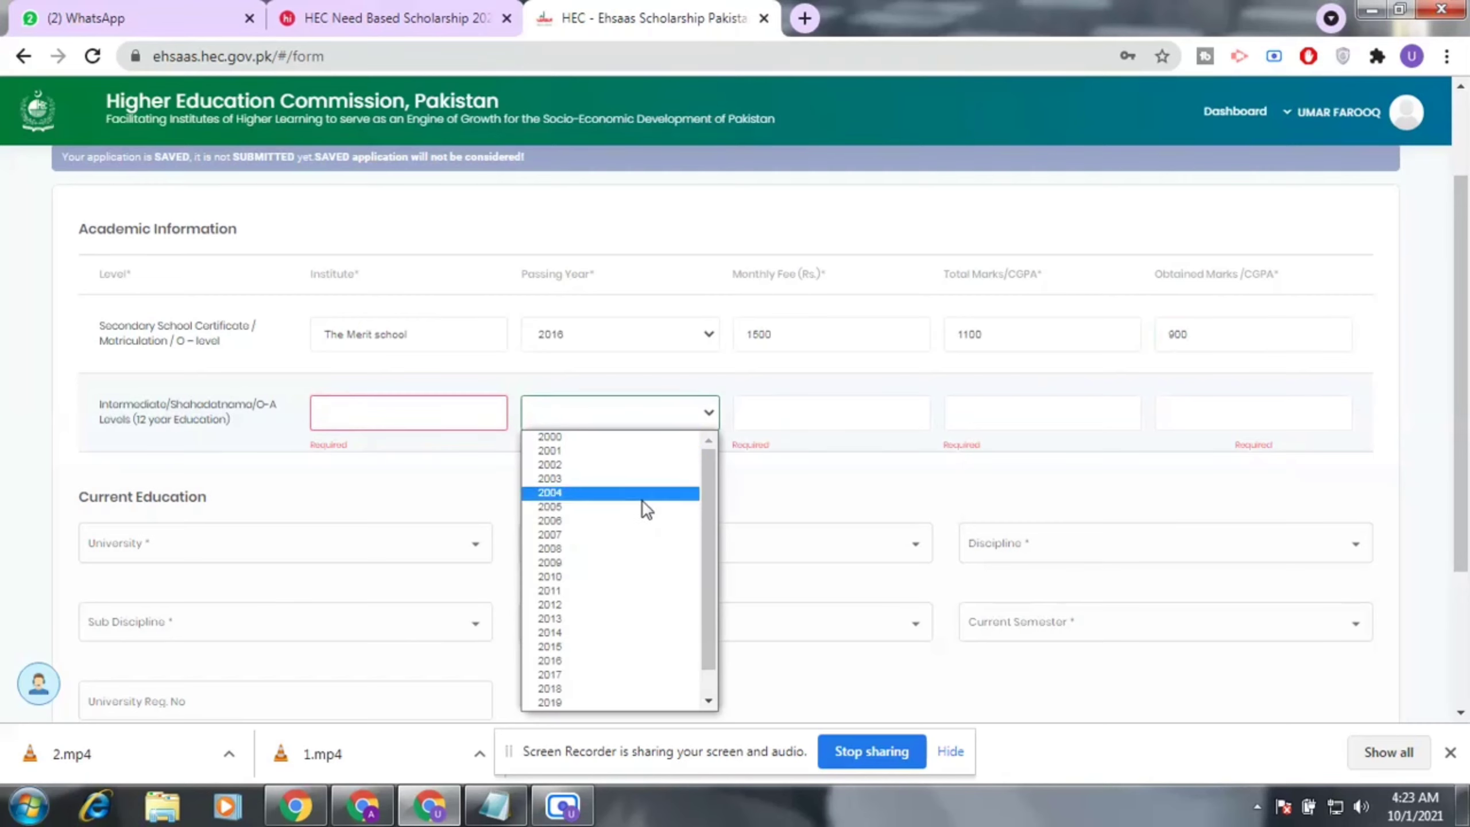
click(597, 688)
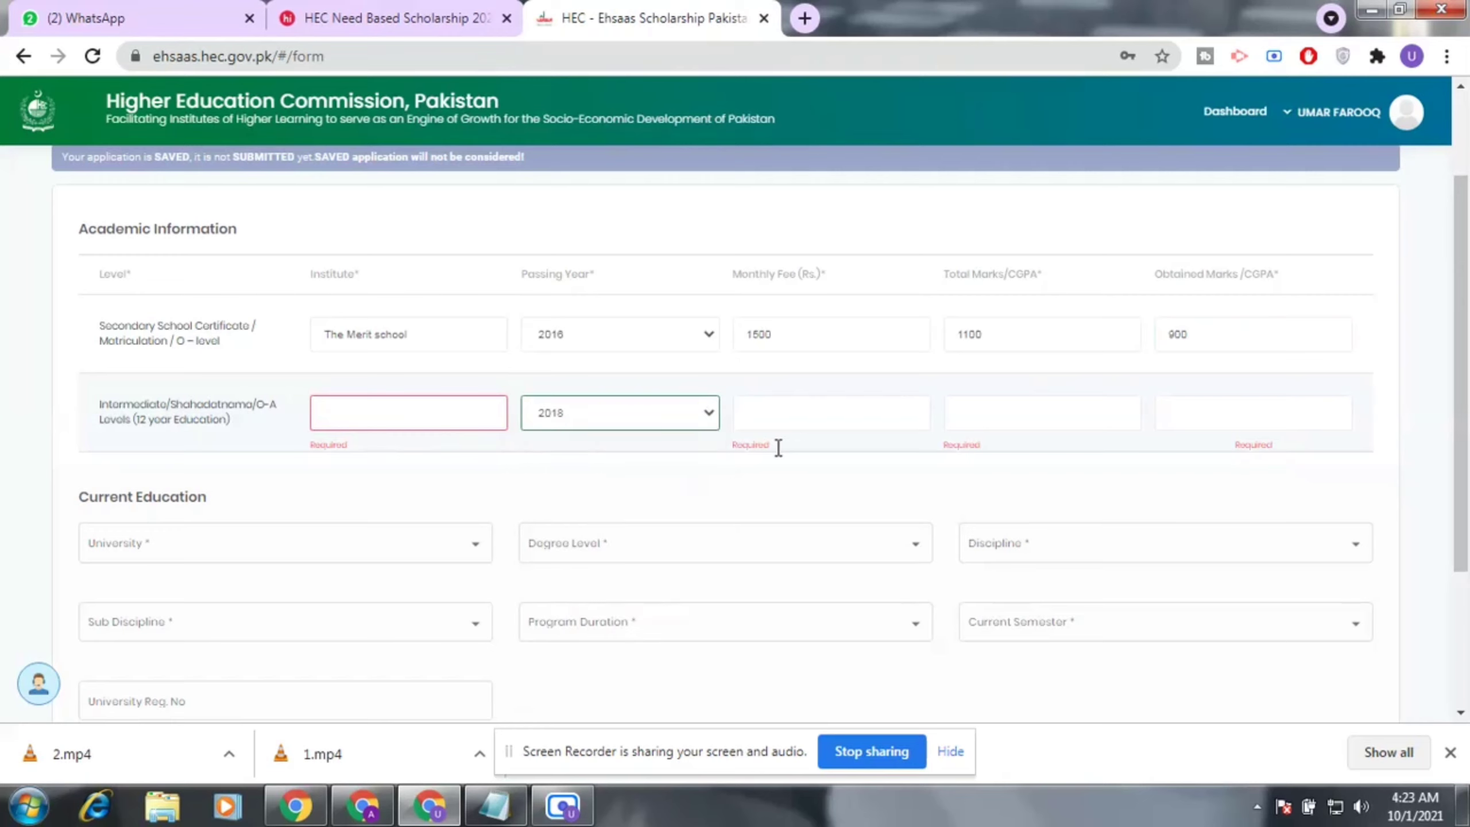
click(824, 422)
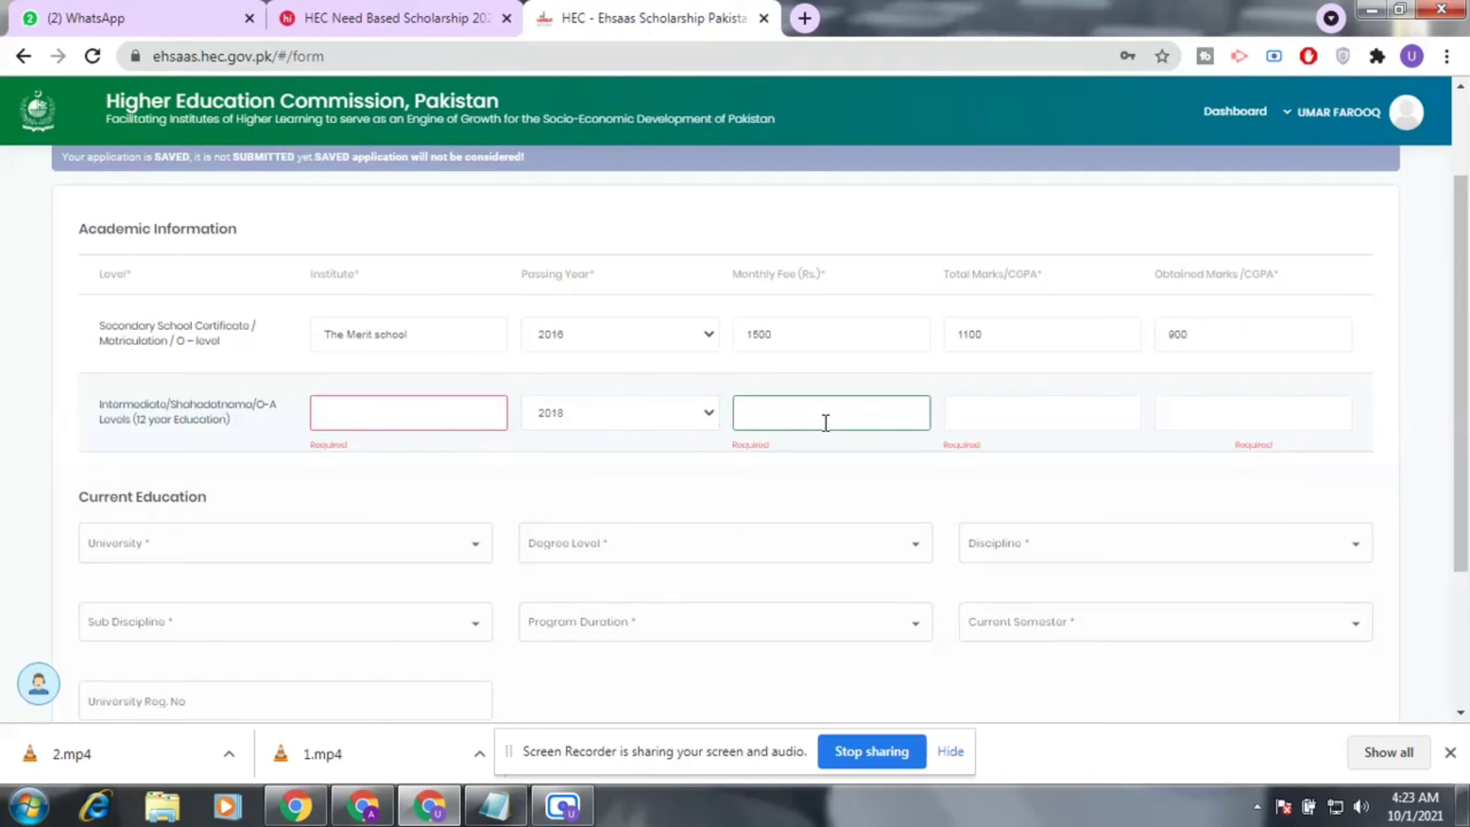
text(100)
click(996, 408)
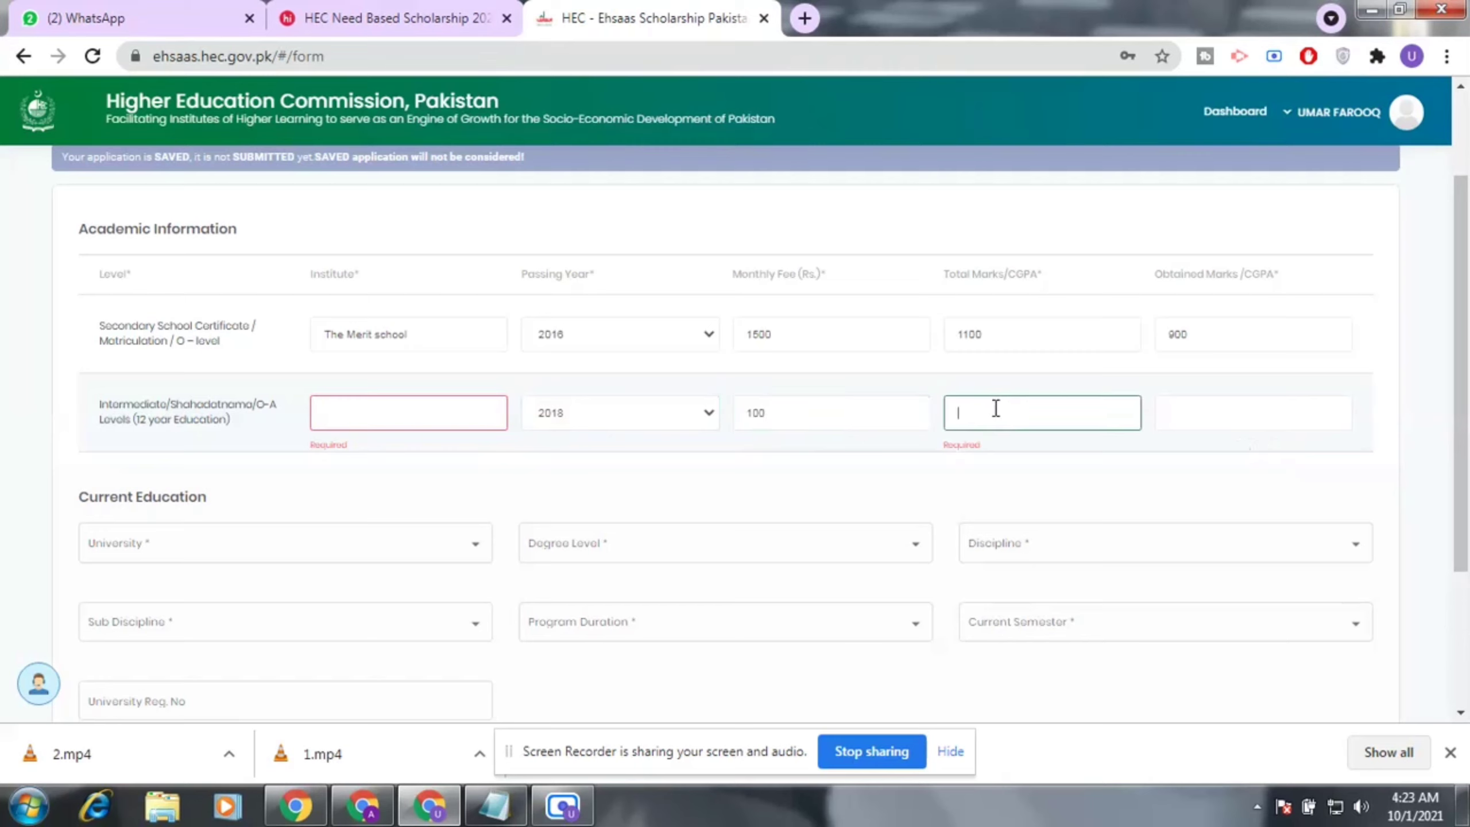
text(1100)
click(1164, 411)
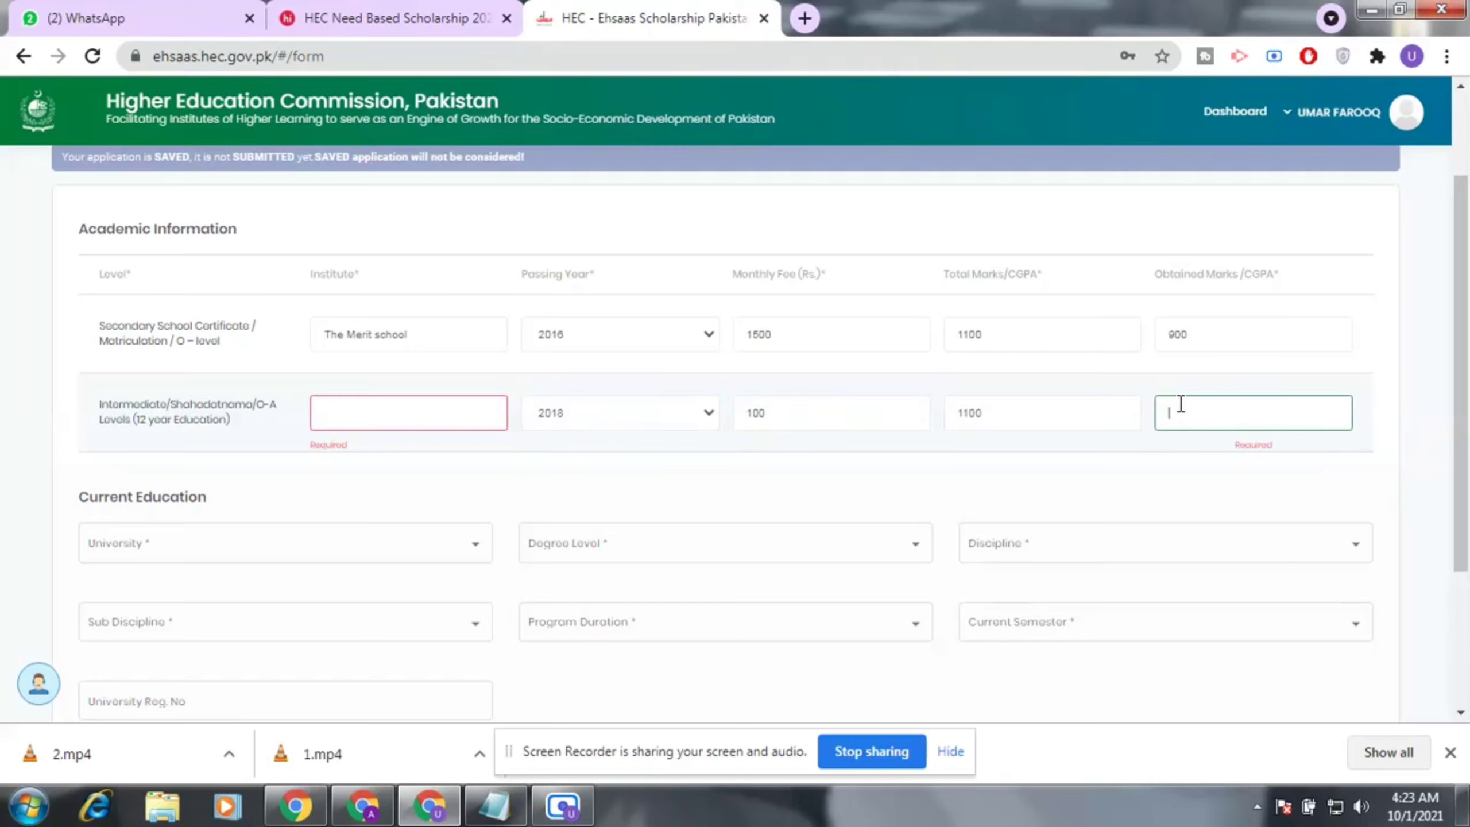
text(850)
click(399, 414)
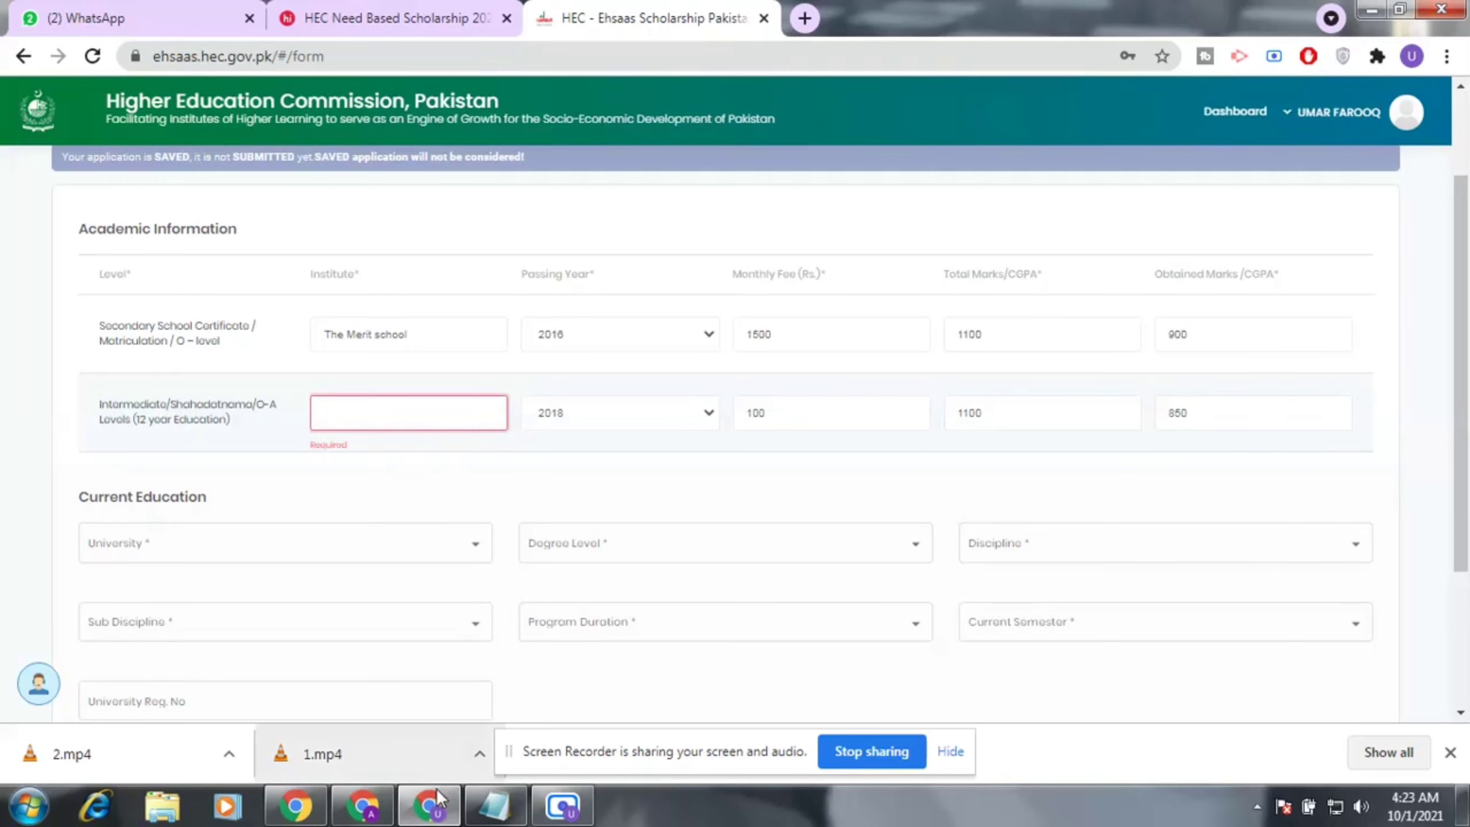
text(Government H.S.S Bagar Sargarana)
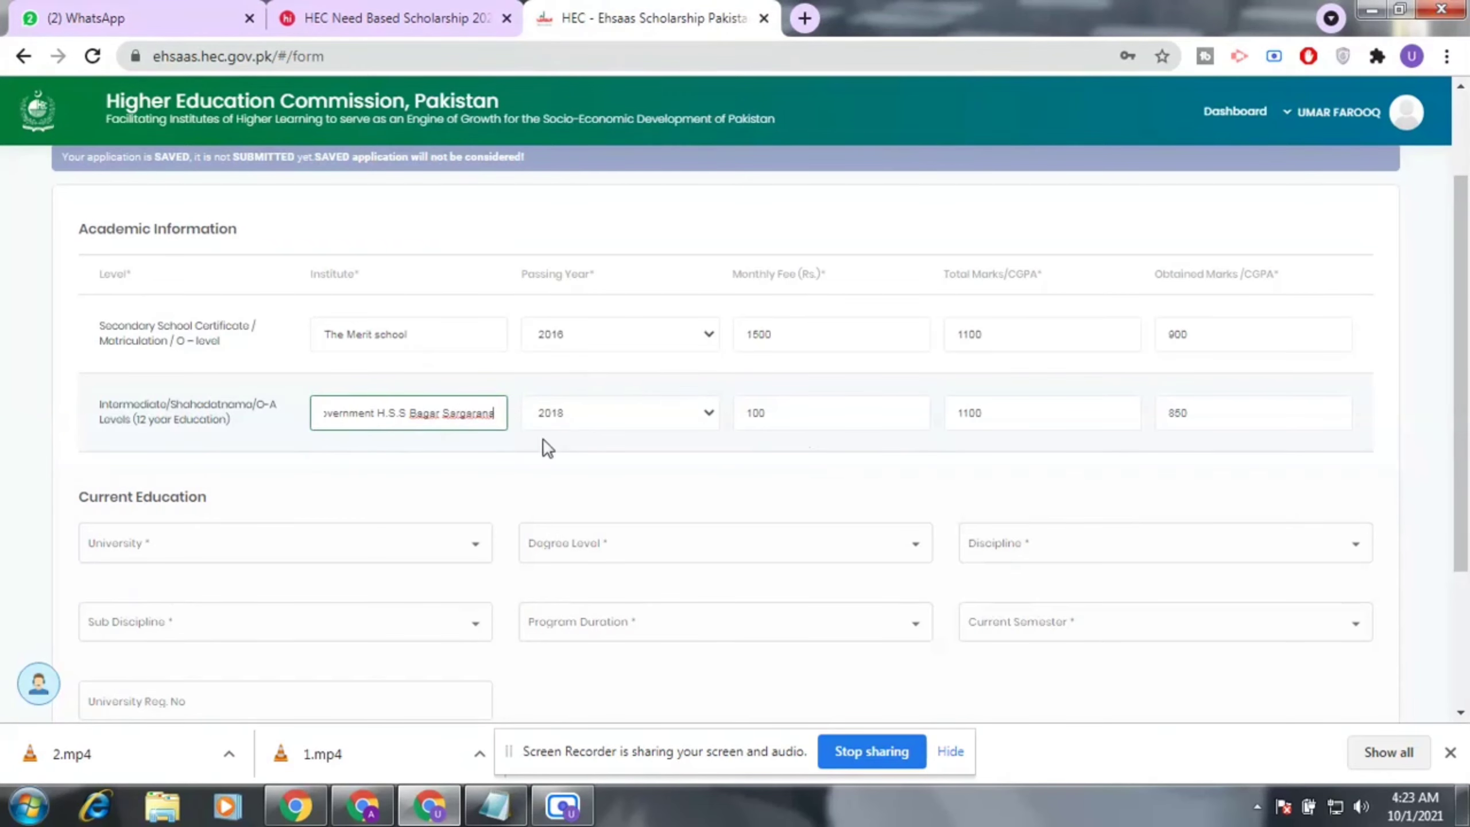
Choose Bahauddin Zakariya University, Multan, Undergraduate level, and Physical Sciences discipline.
scroll(305, 526, down, 2)
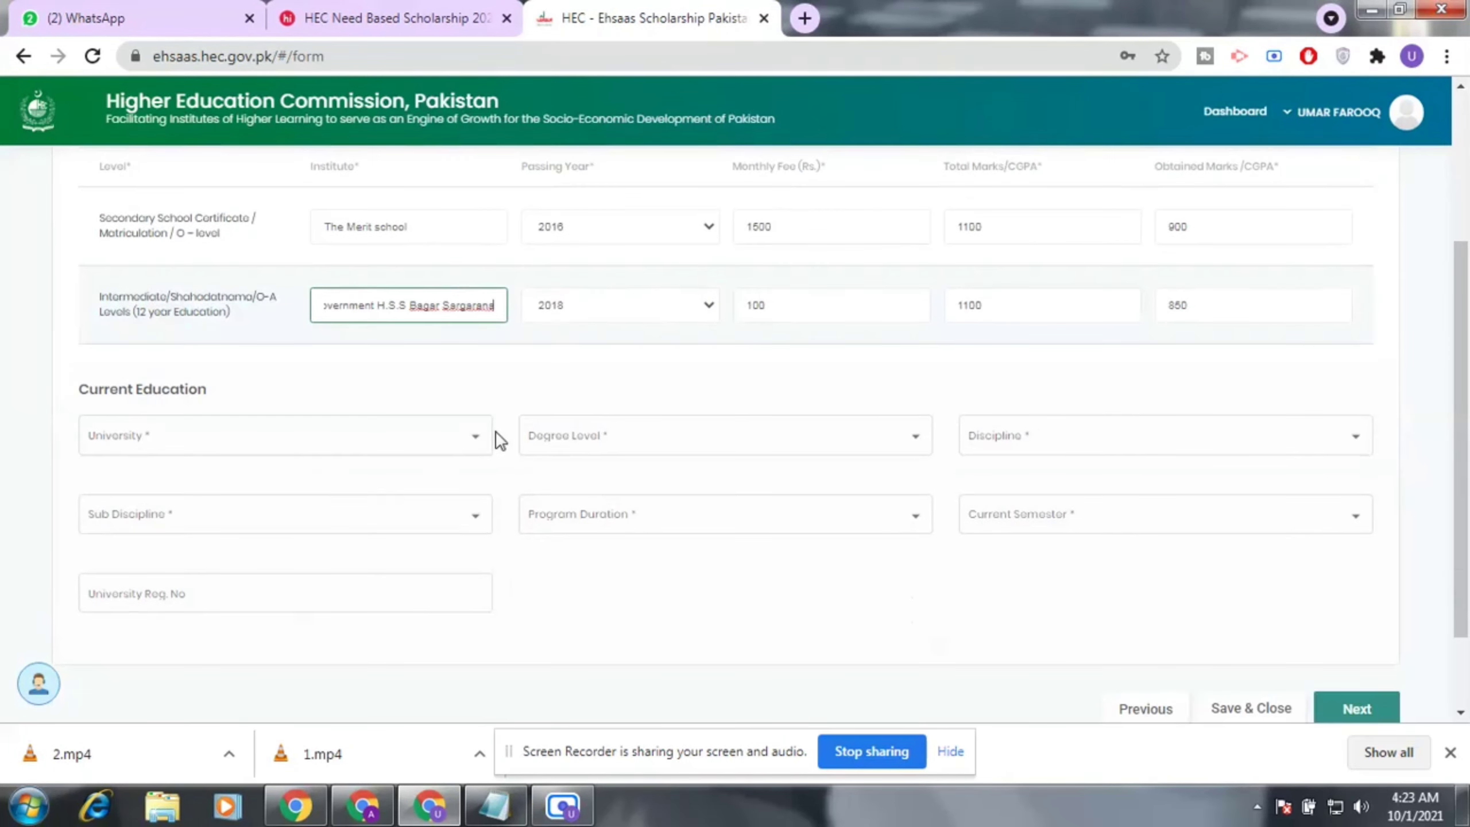
click(482, 435)
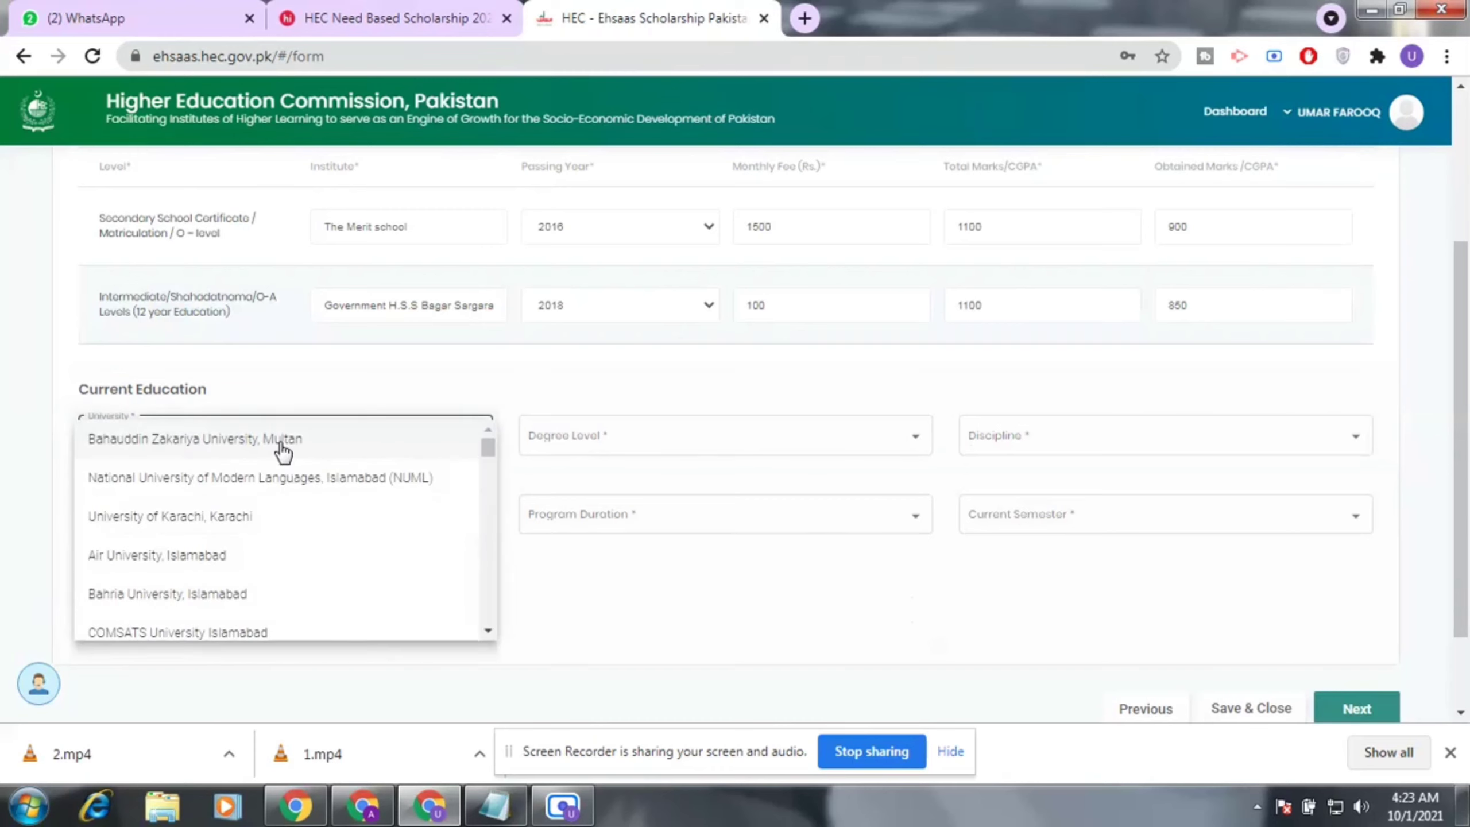
click(283, 445)
click(788, 436)
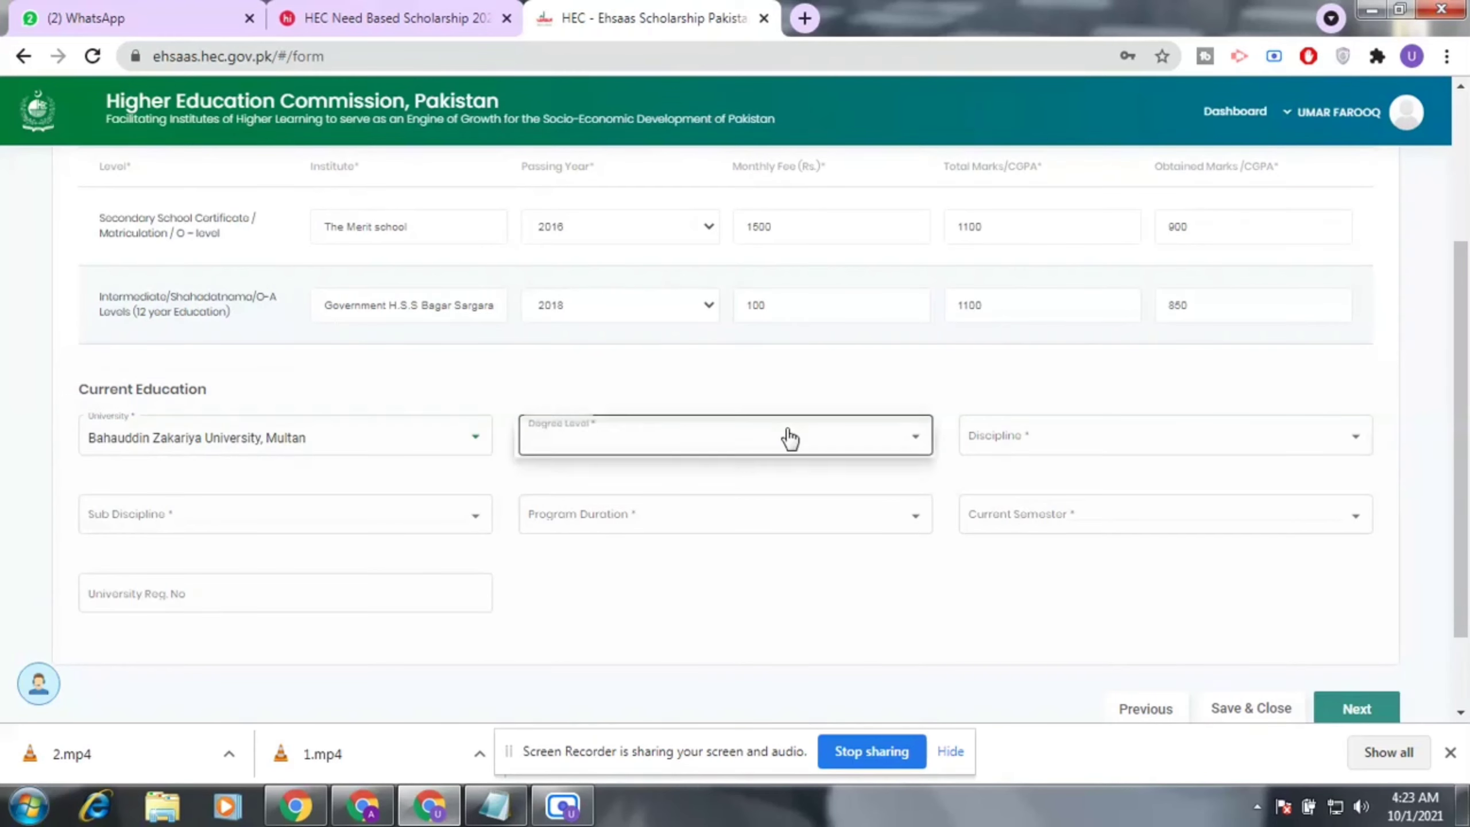
click(634, 453)
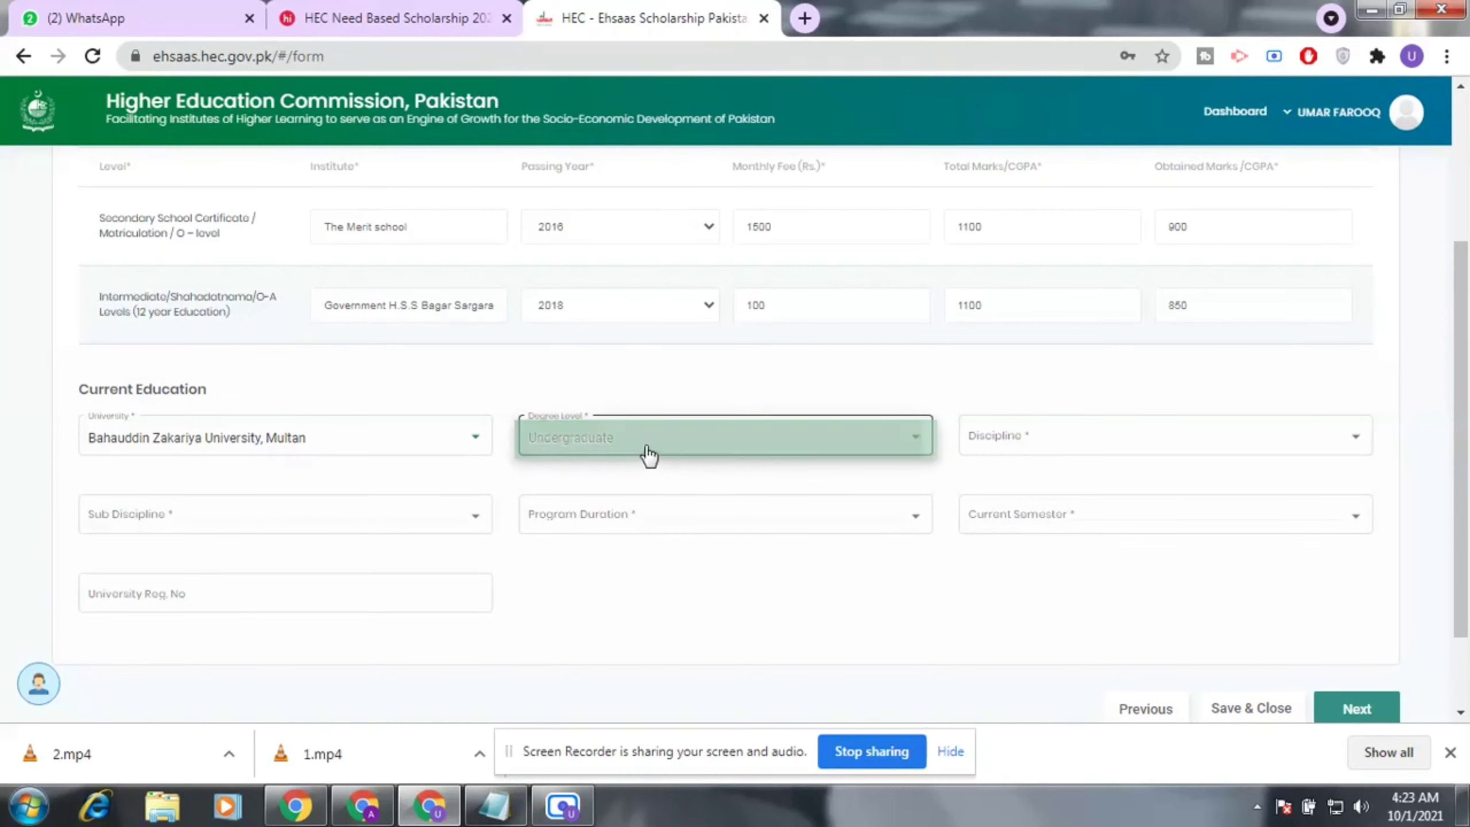
click(1155, 450)
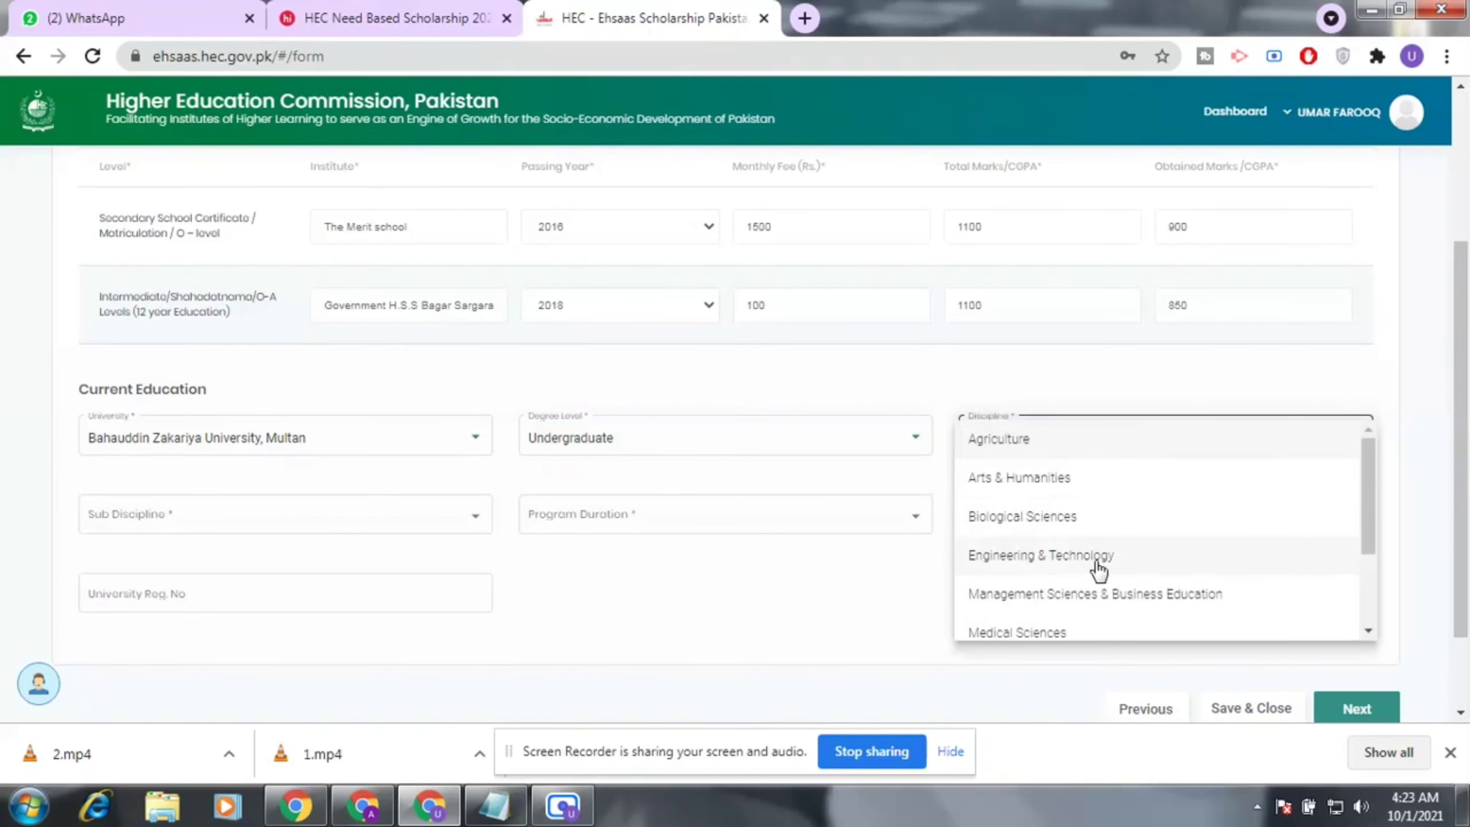
scroll(1098, 570, down, 2)
scroll(1096, 571, down, 1)
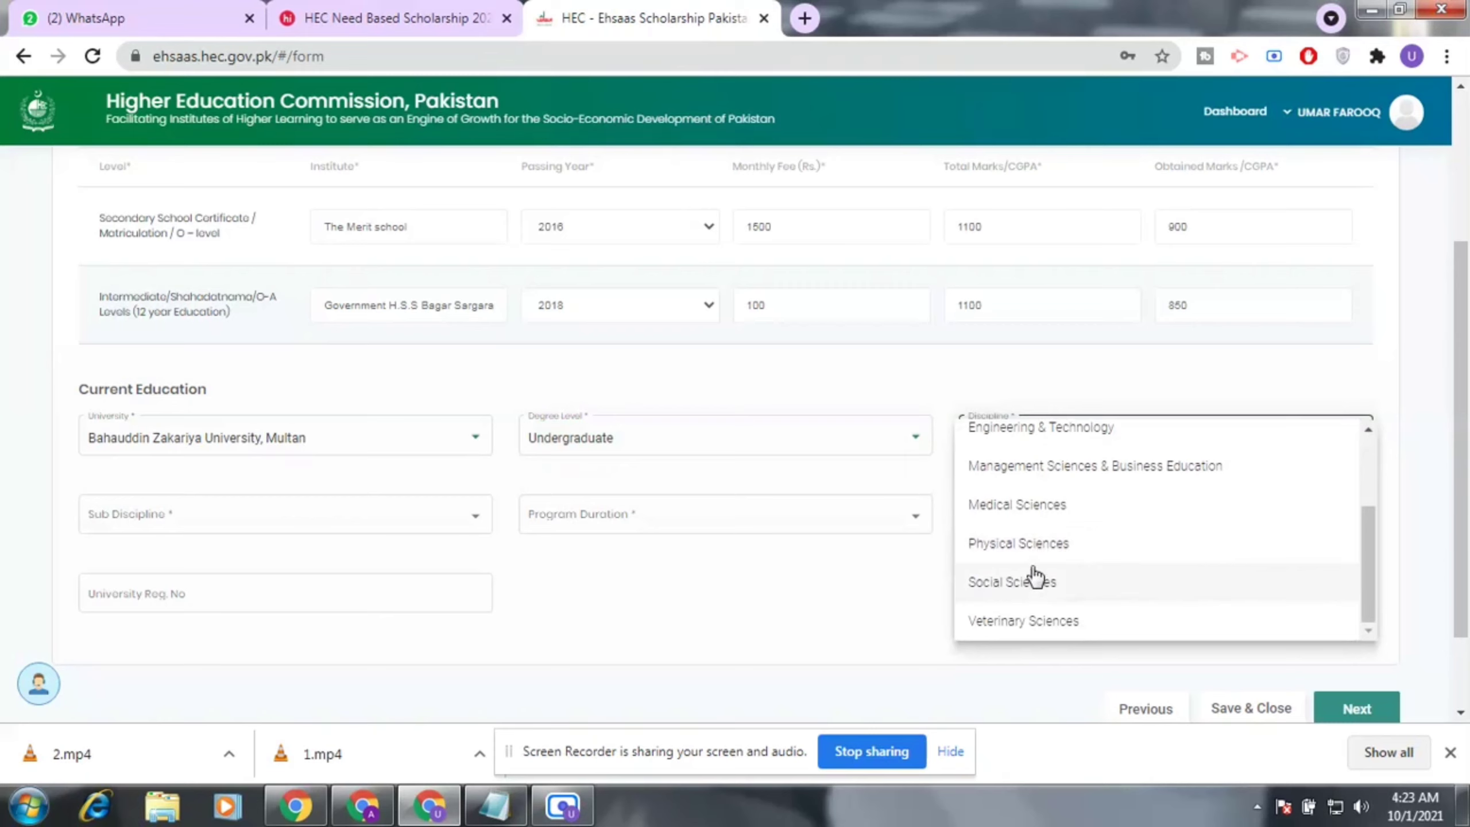
click(1039, 547)
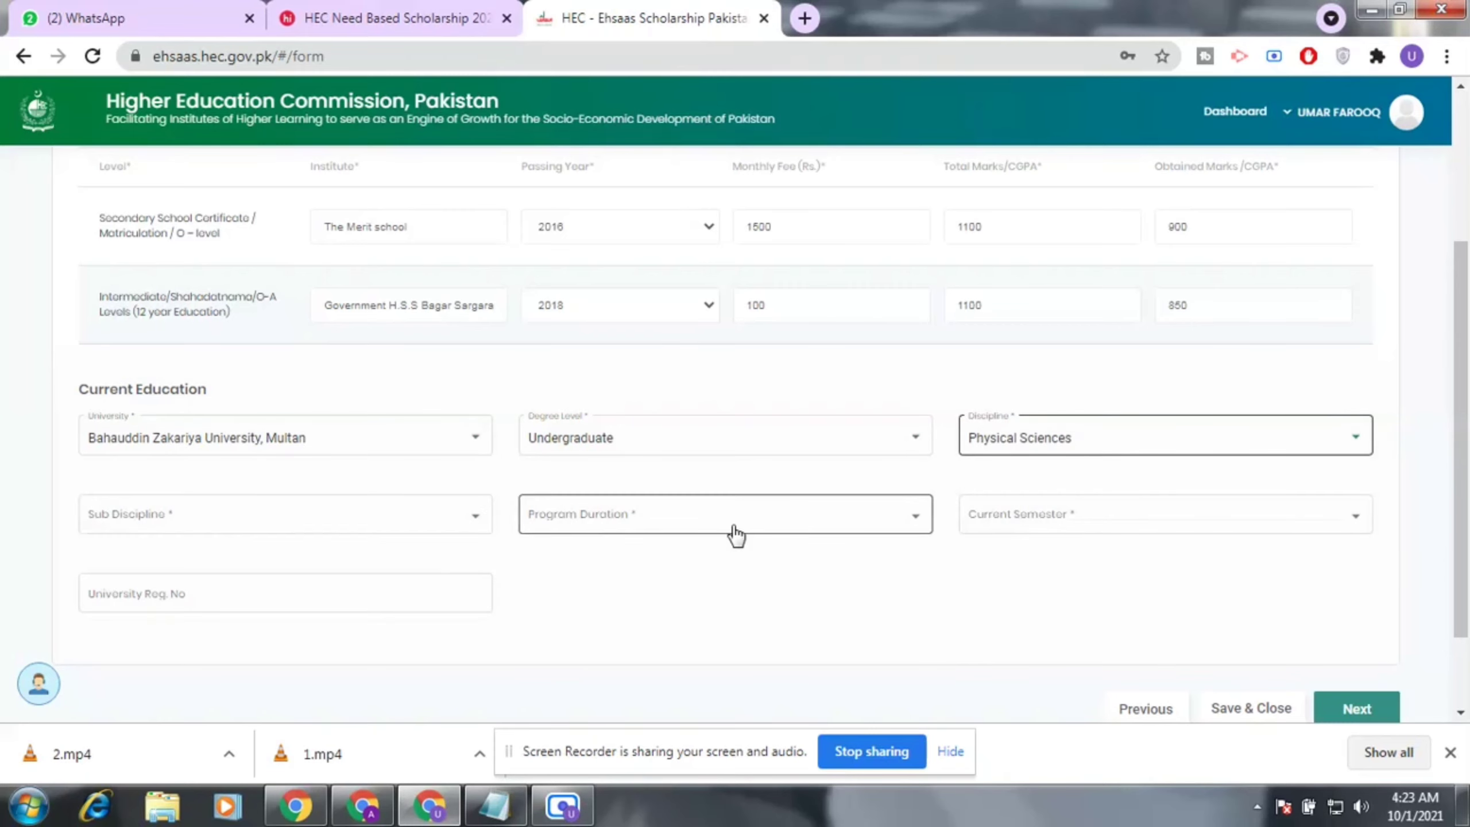
Set sub discipline Applied Chemistry, 4-year duration and semester 1, then reach University Reg. No.
click(487, 509)
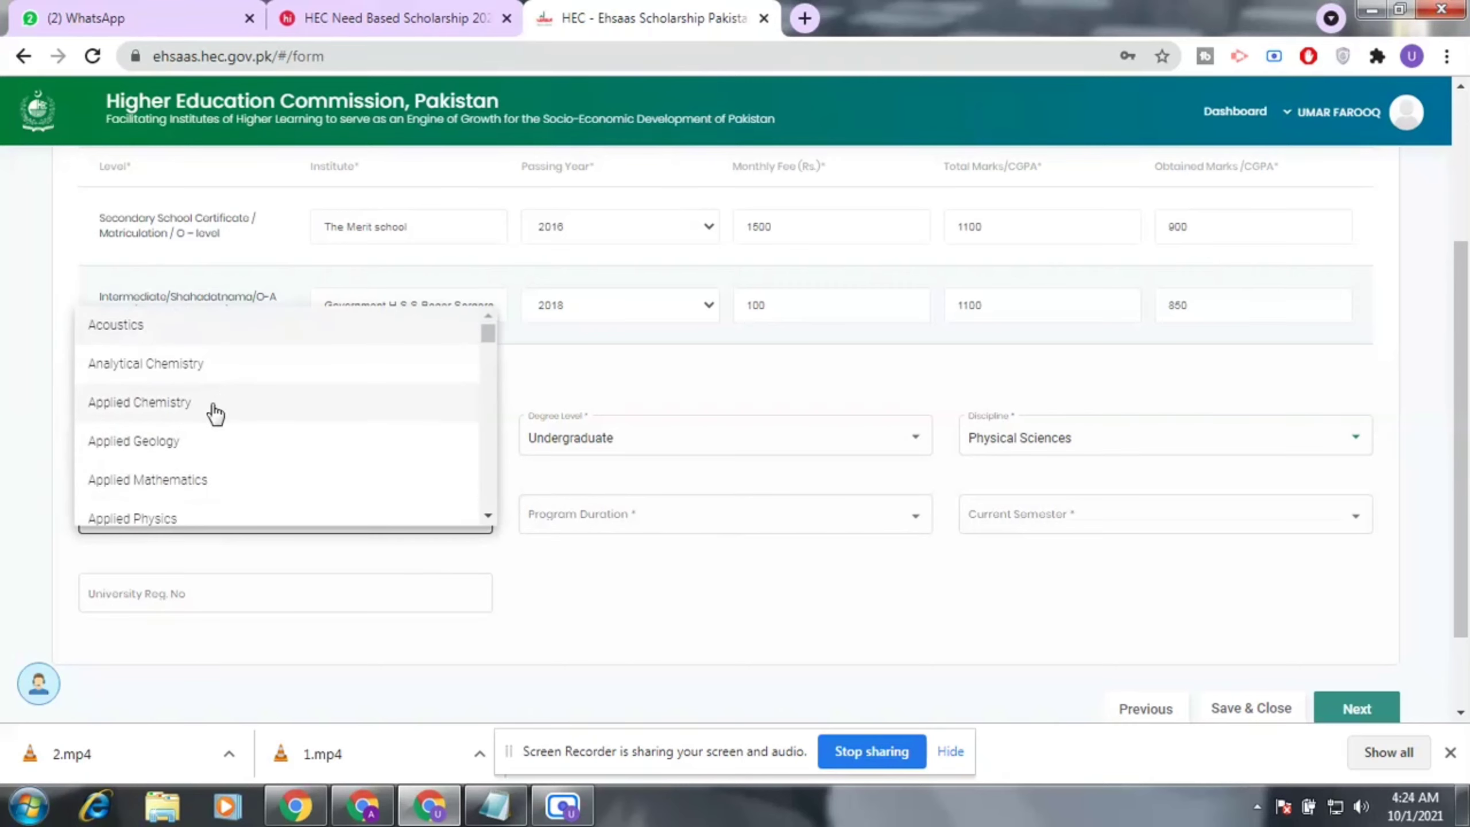
click(215, 413)
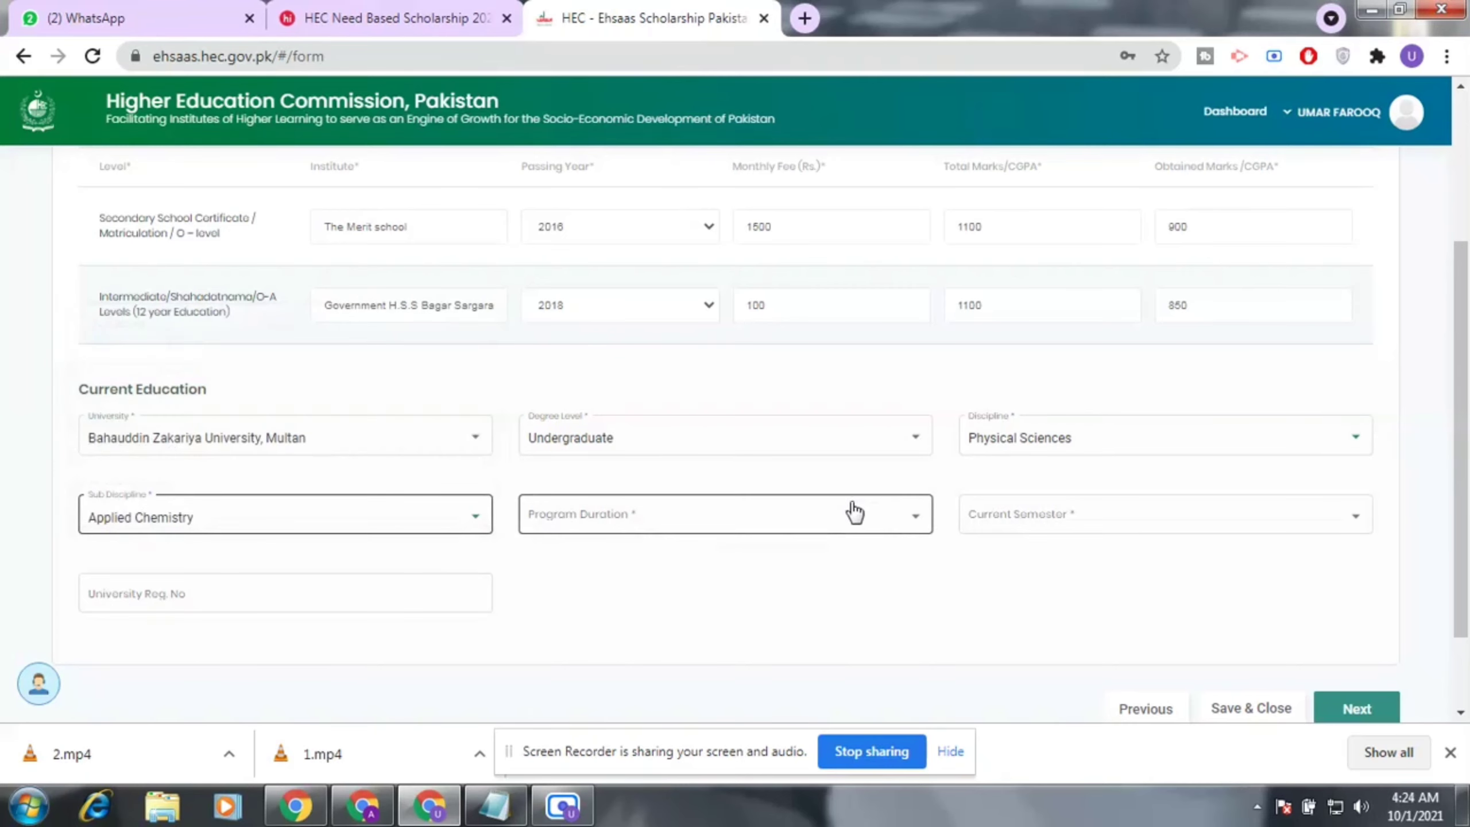
click(864, 518)
click(640, 526)
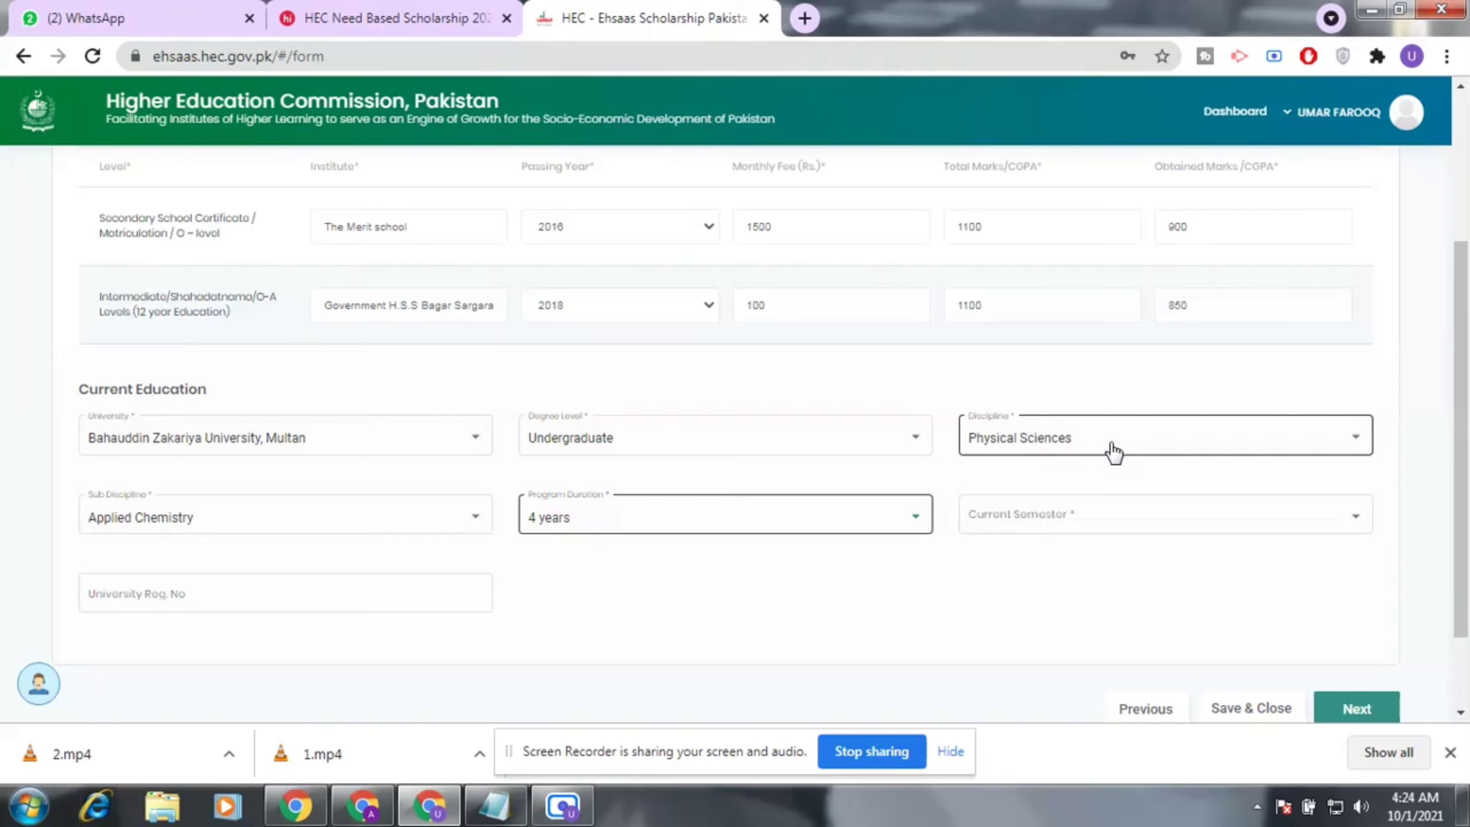
click(1125, 513)
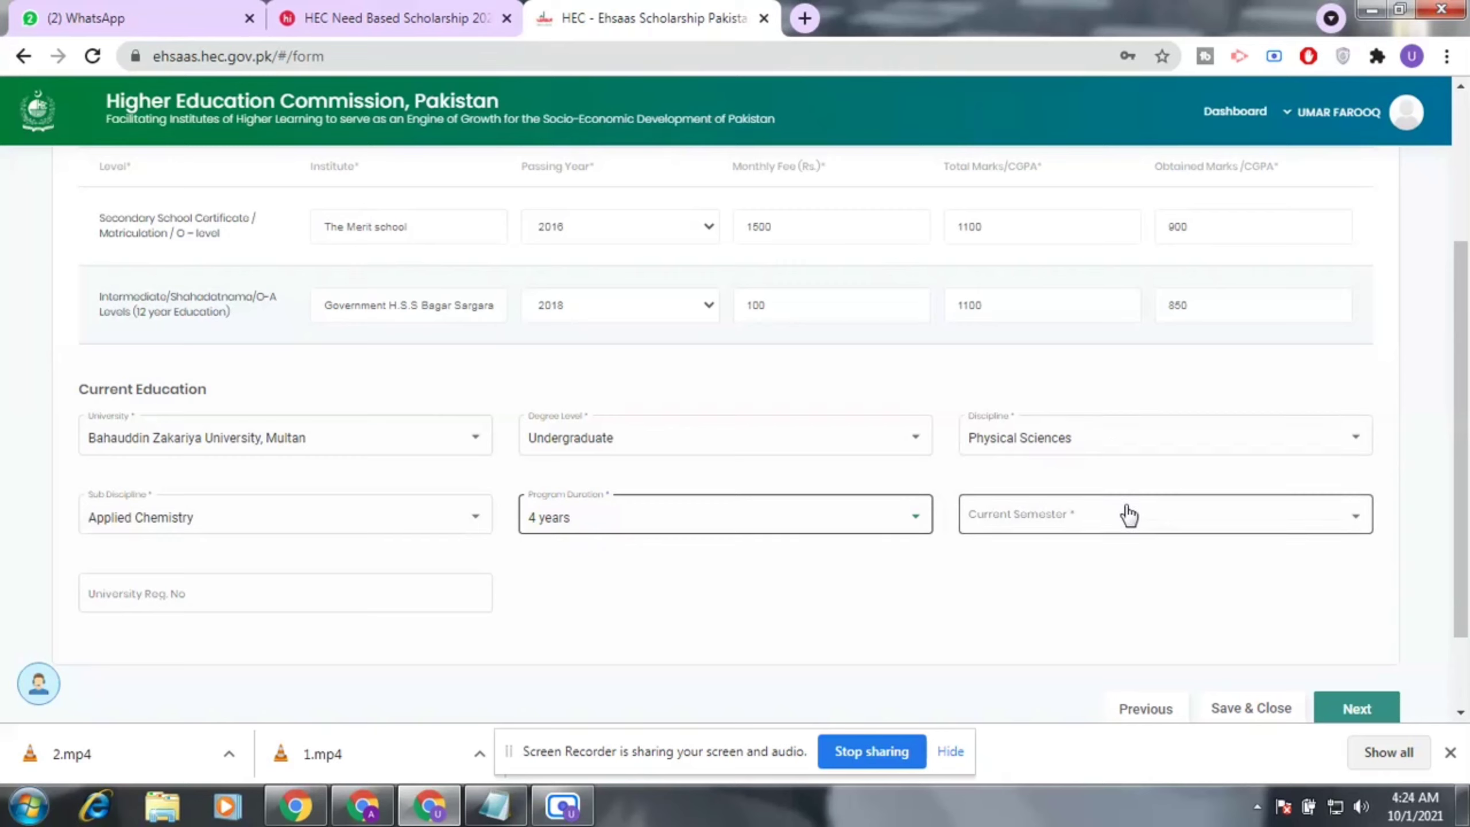
click(1128, 517)
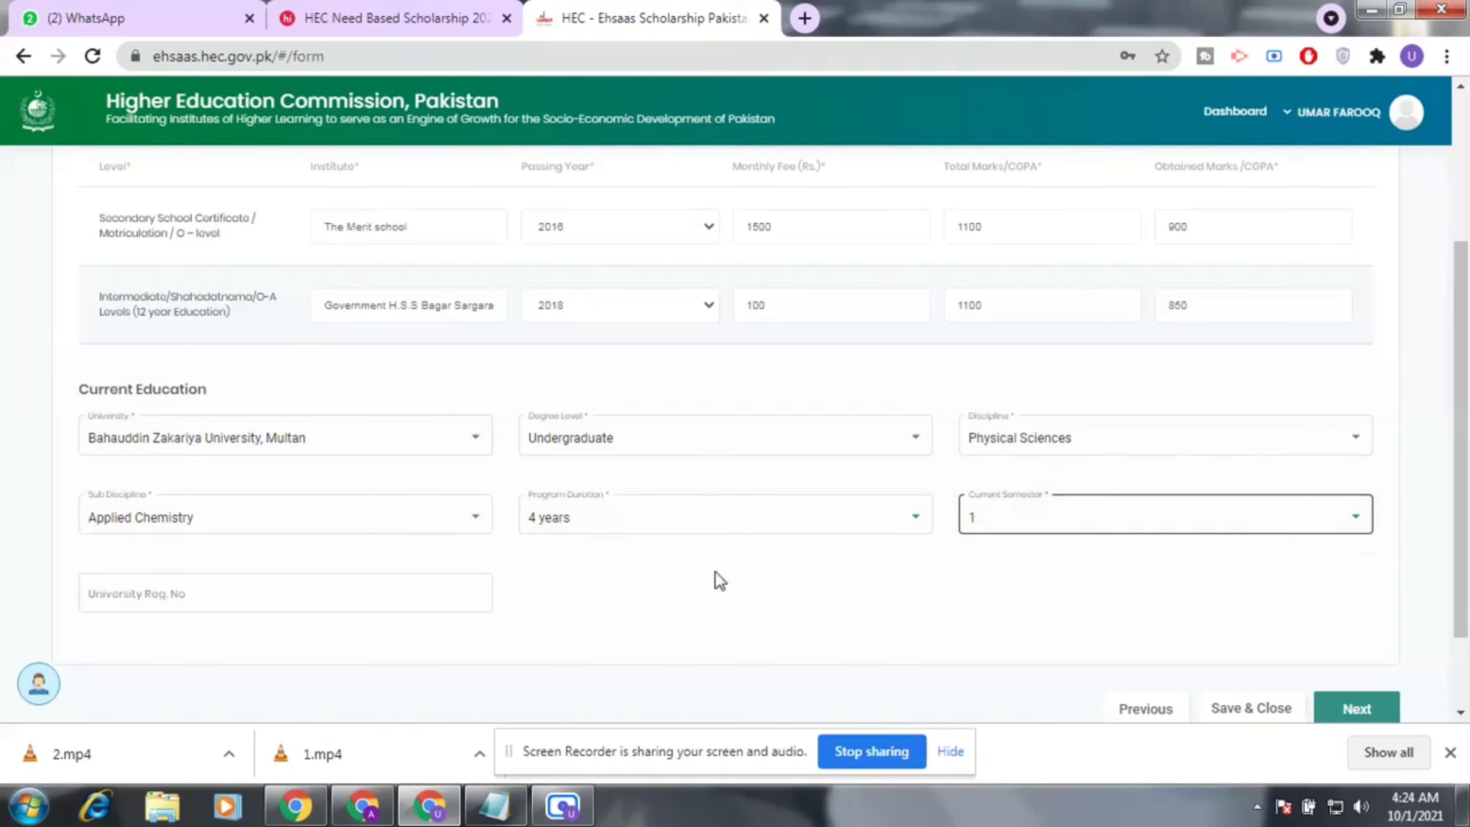
scroll(579, 576, down, 2)
click(192, 499)
click(224, 489)
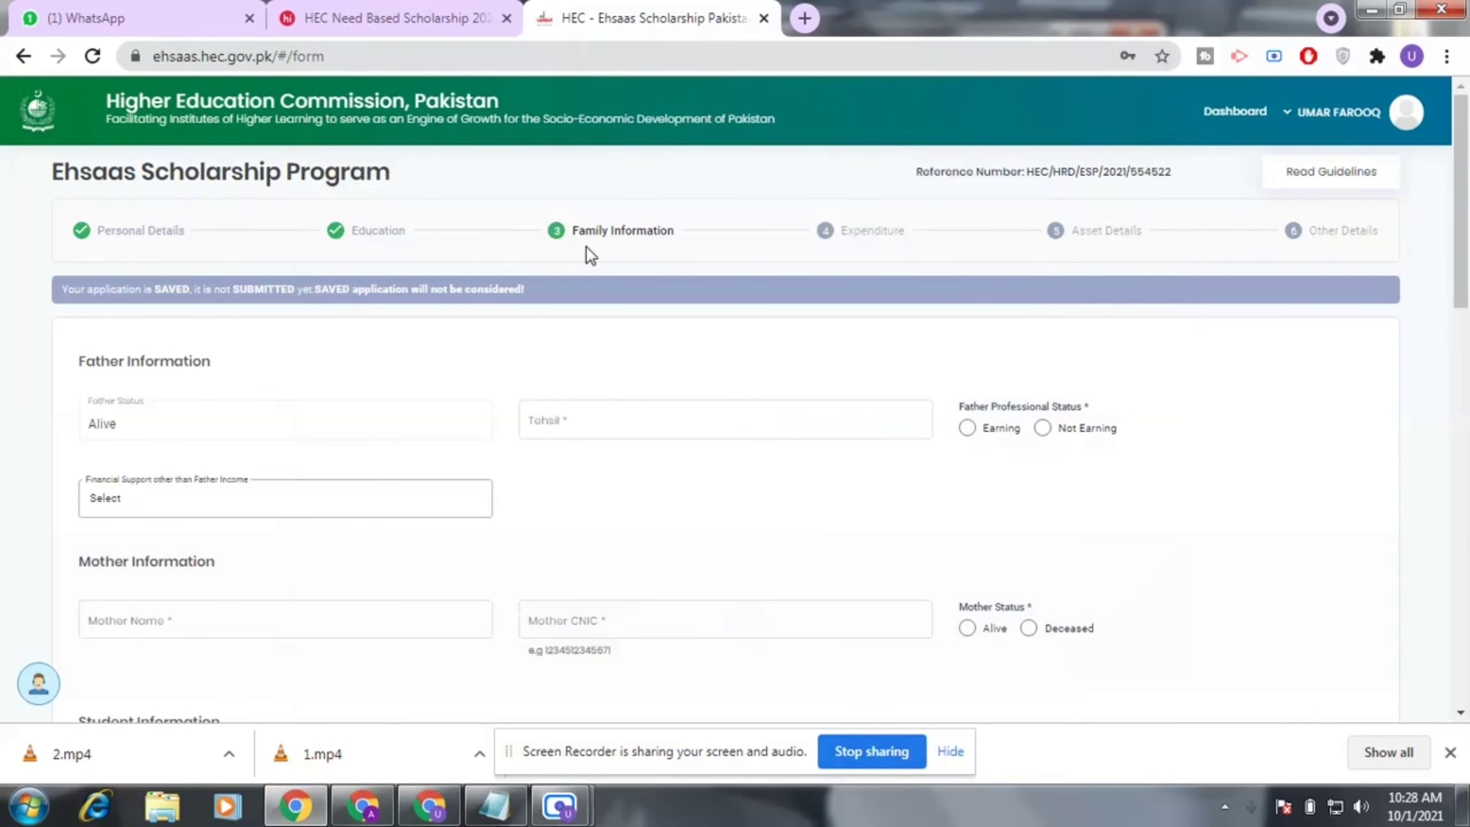
Mark the father as Not Earning, leaving the reason and financial support unselected.
scroll(588, 253, down, 2)
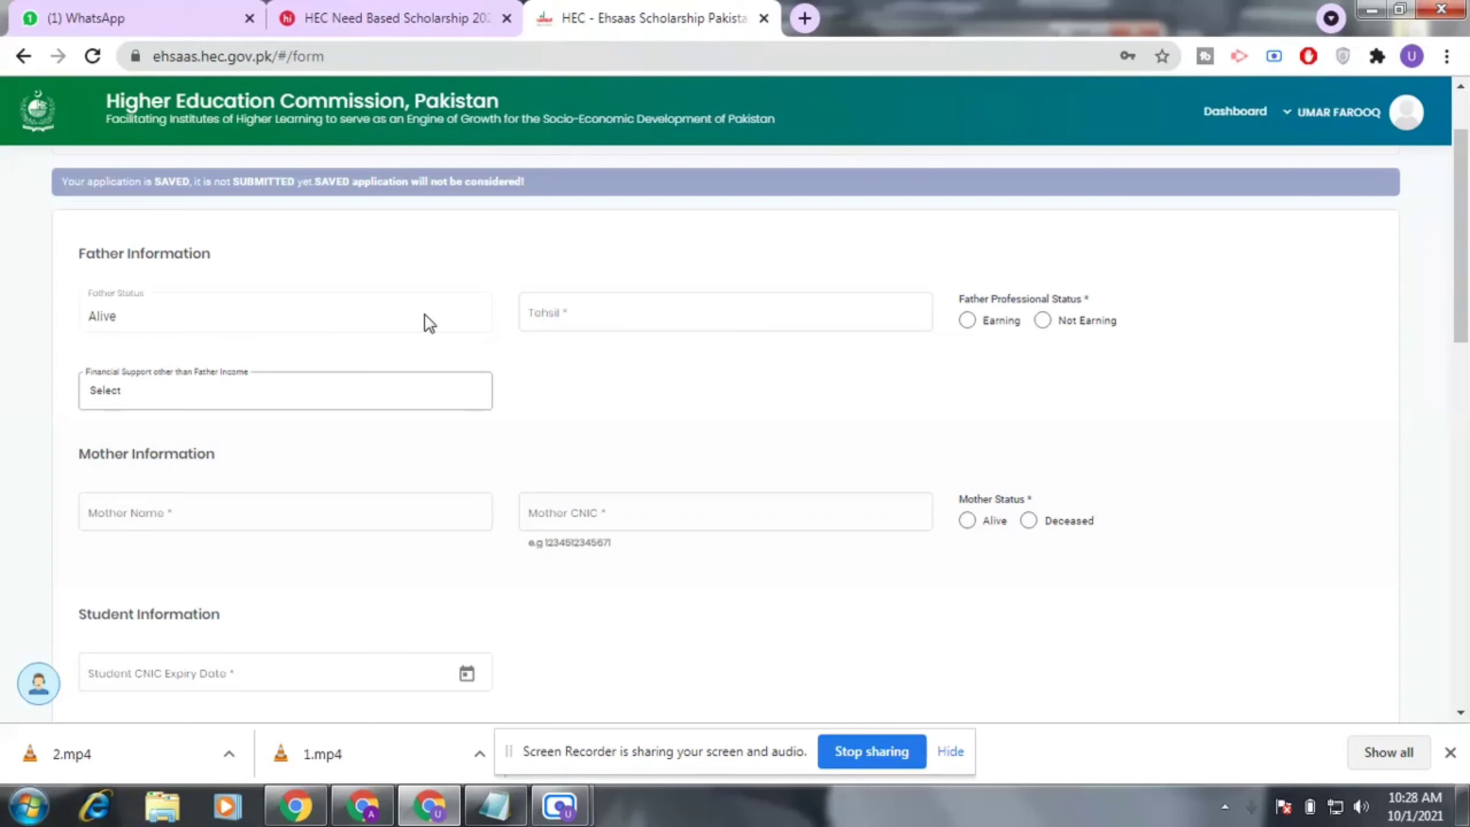
click(606, 309)
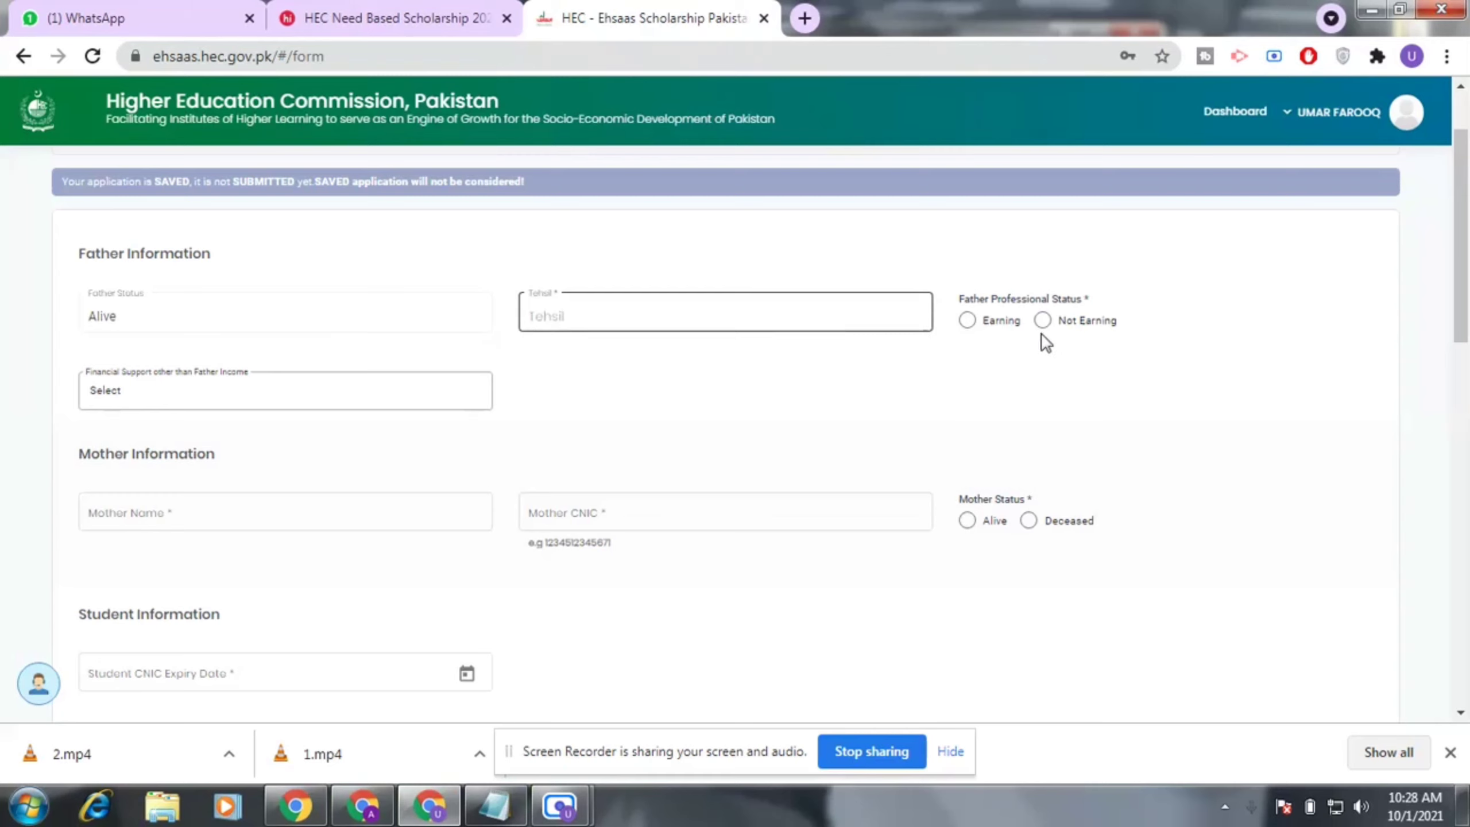
click(998, 324)
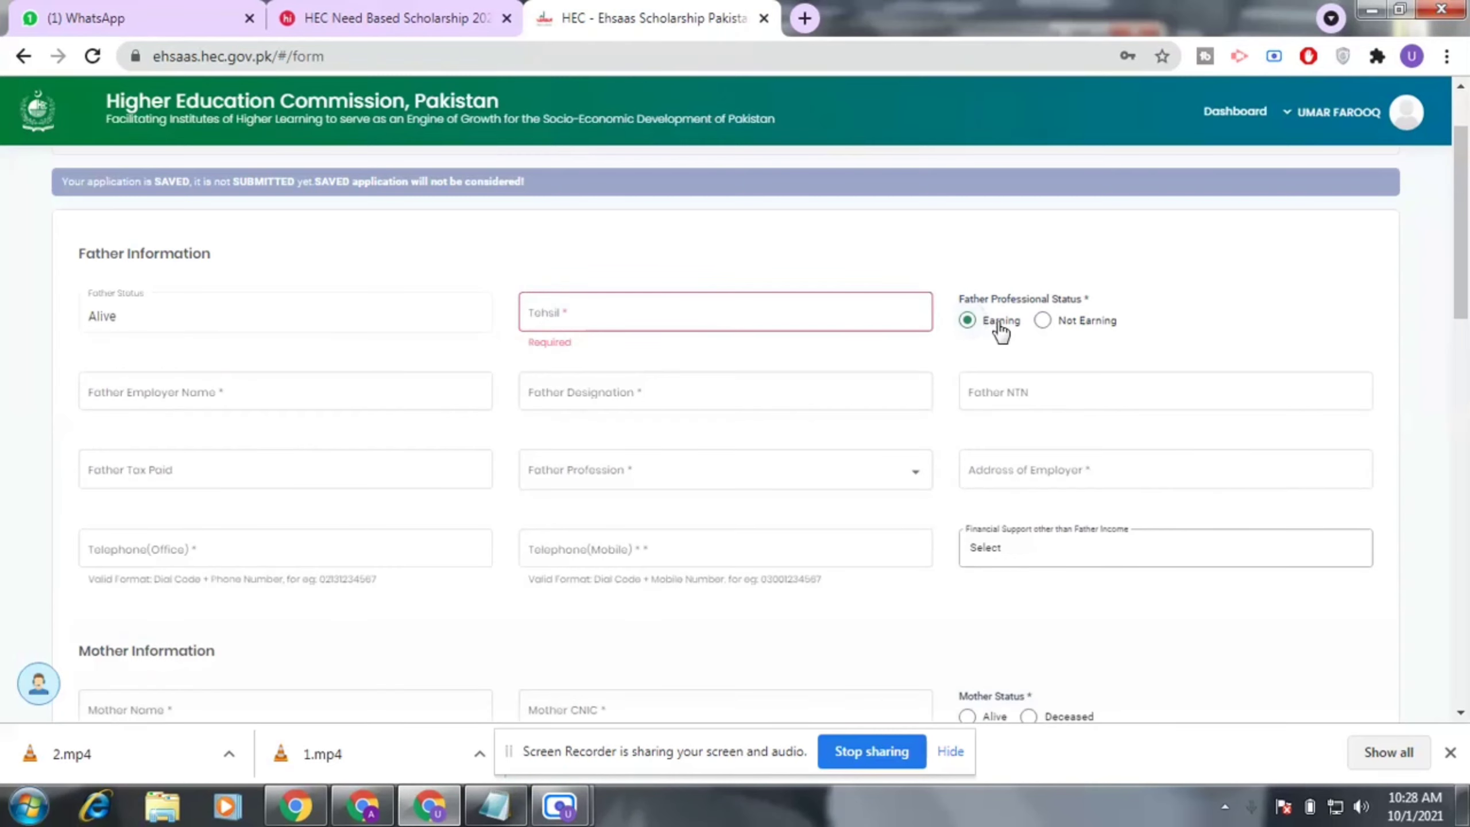
click(1075, 333)
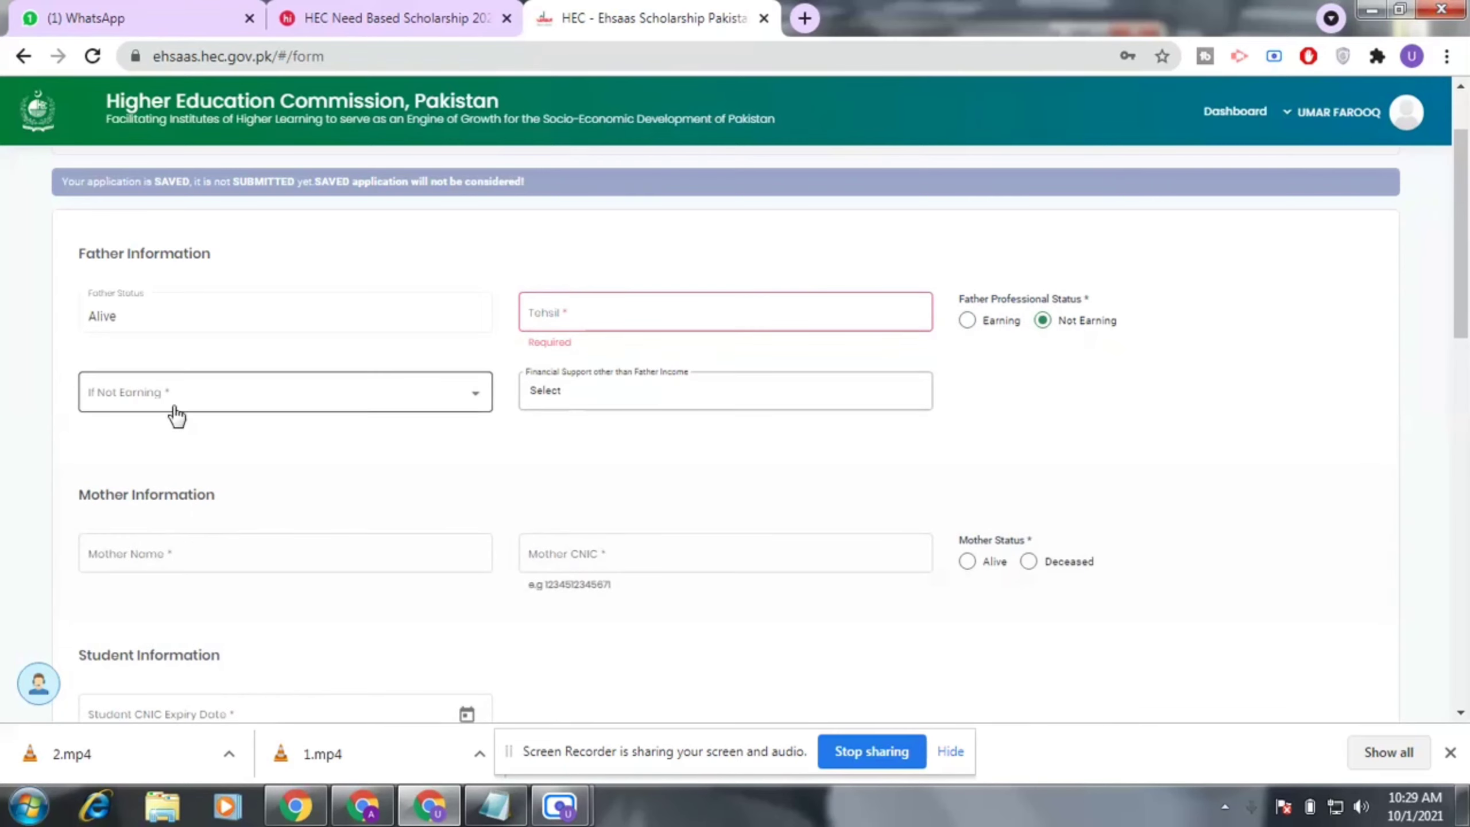
click(188, 394)
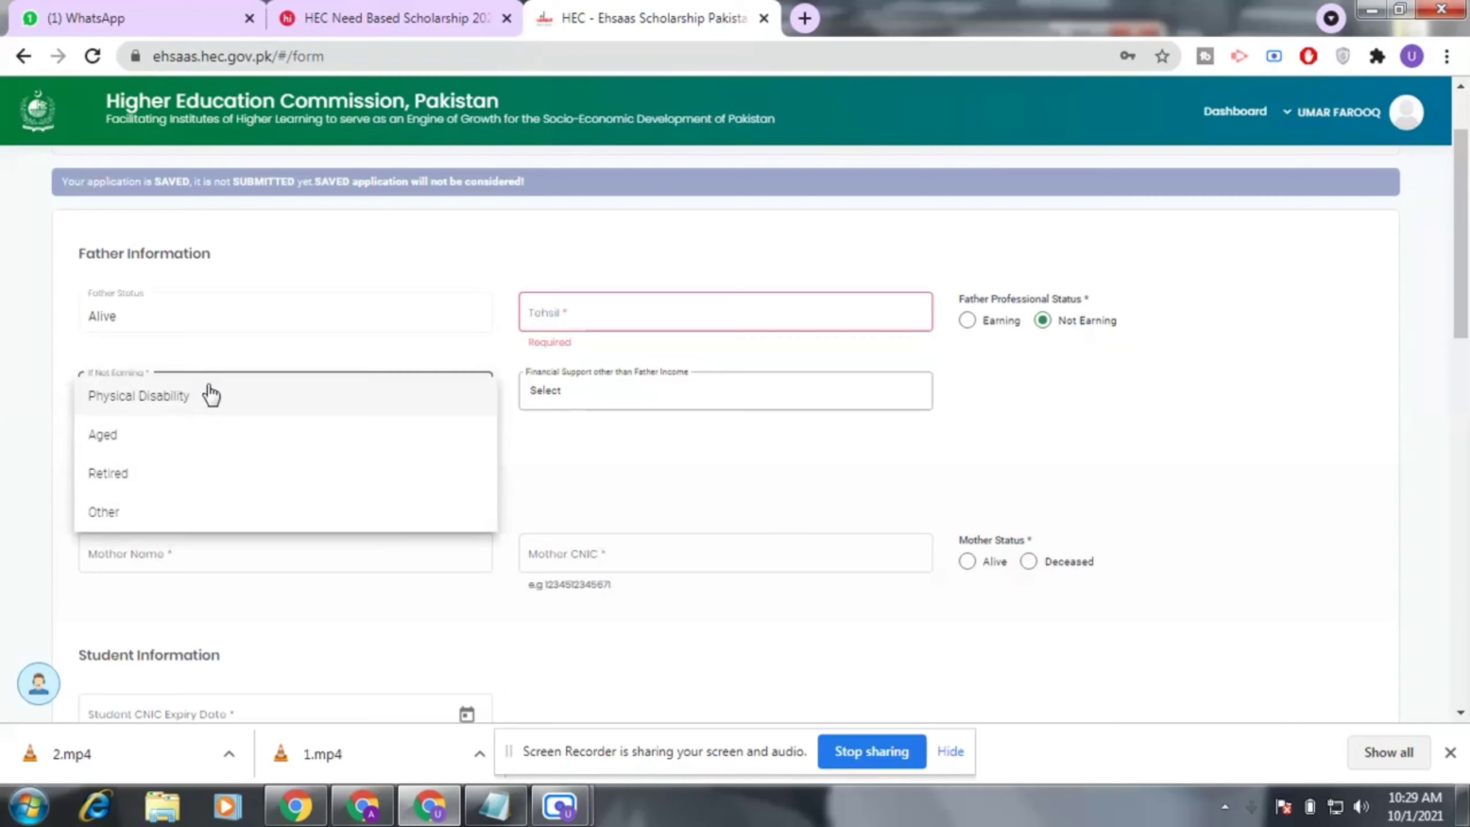
click(606, 456)
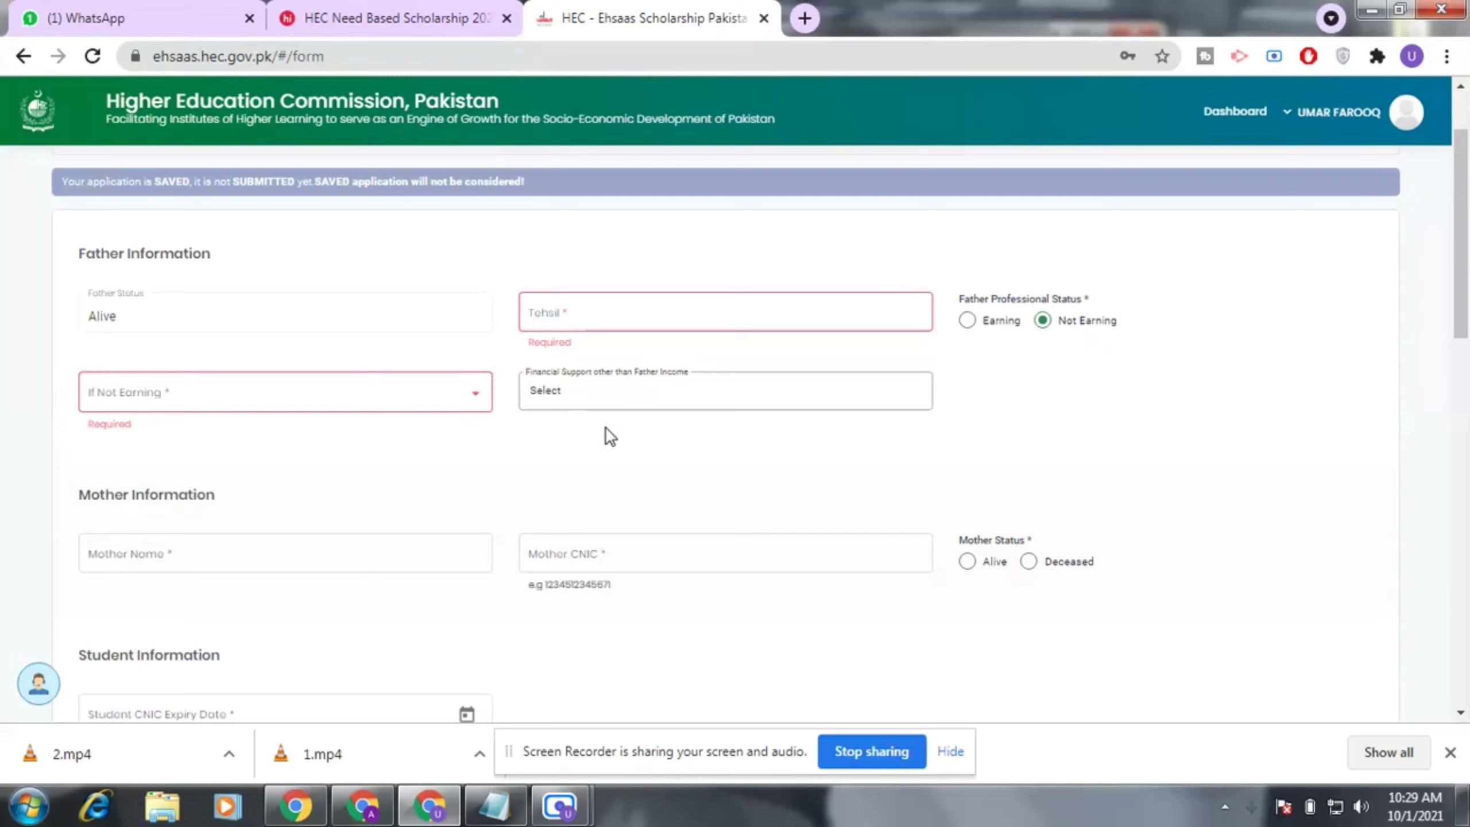
click(686, 402)
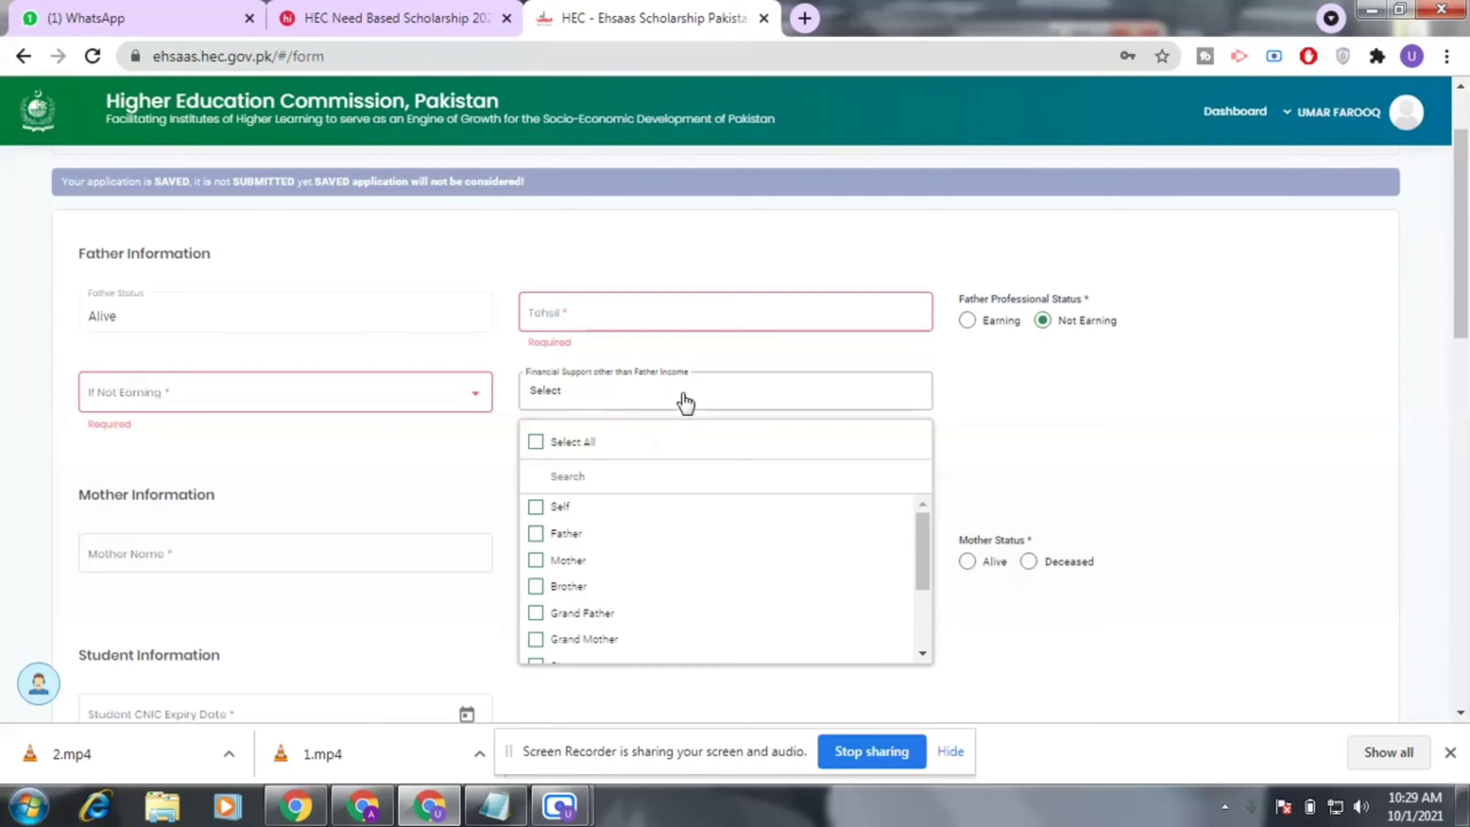
click(686, 403)
scroll(292, 446, down, 2)
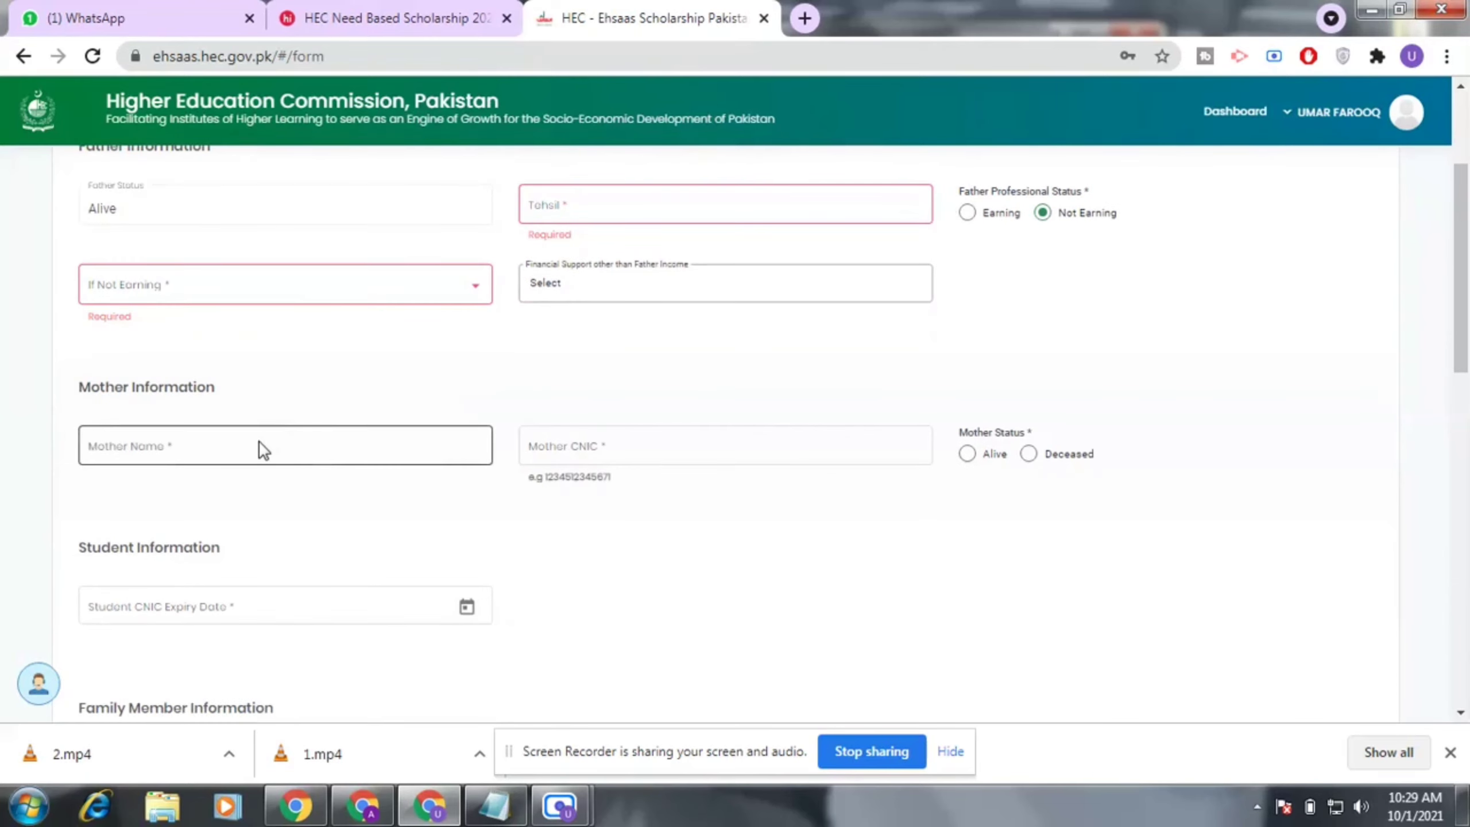
Step through the mother's name and CNIC fields without entering anything.
scroll(263, 450, down, 2)
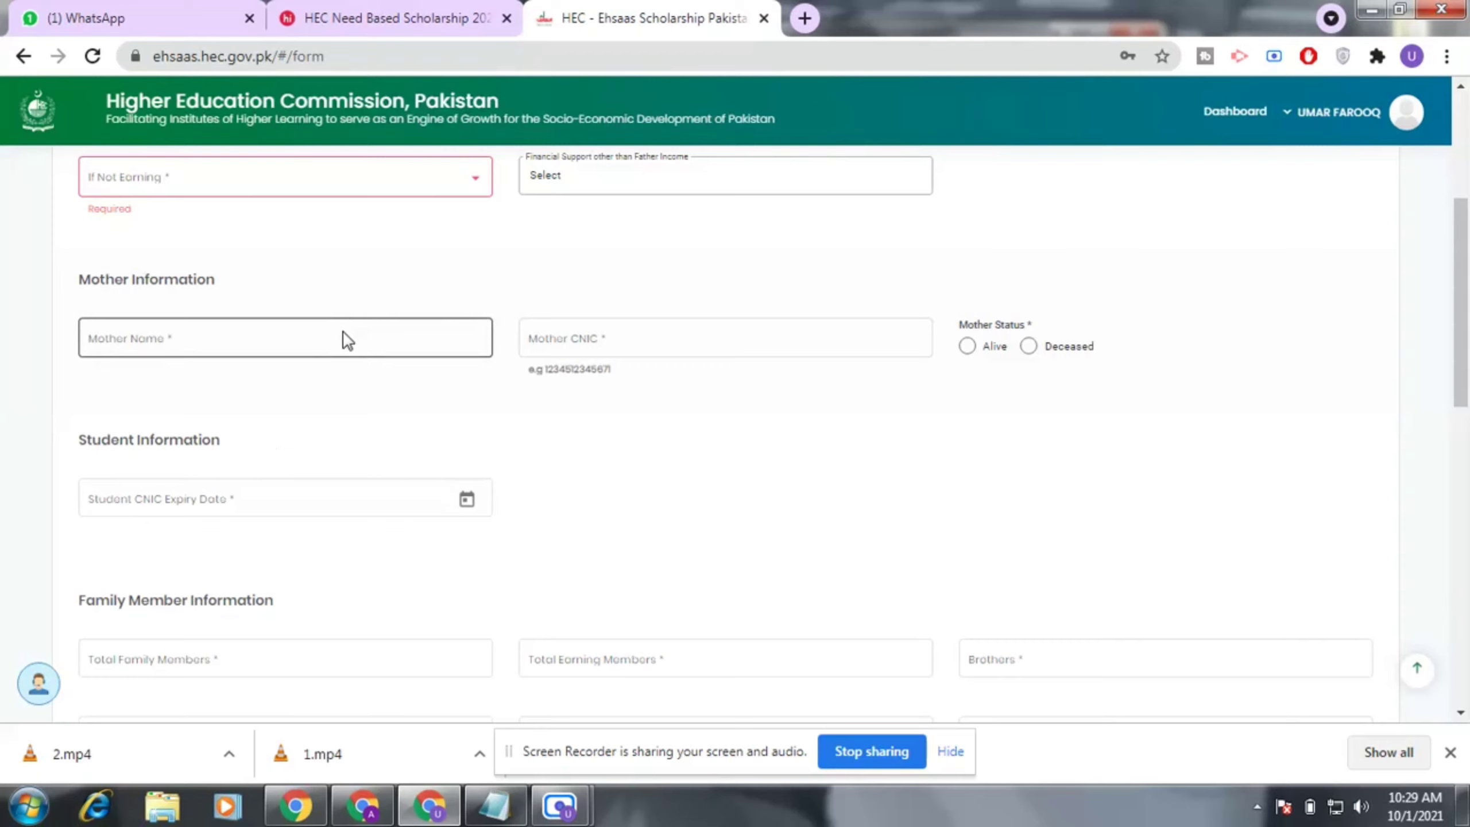
click(348, 338)
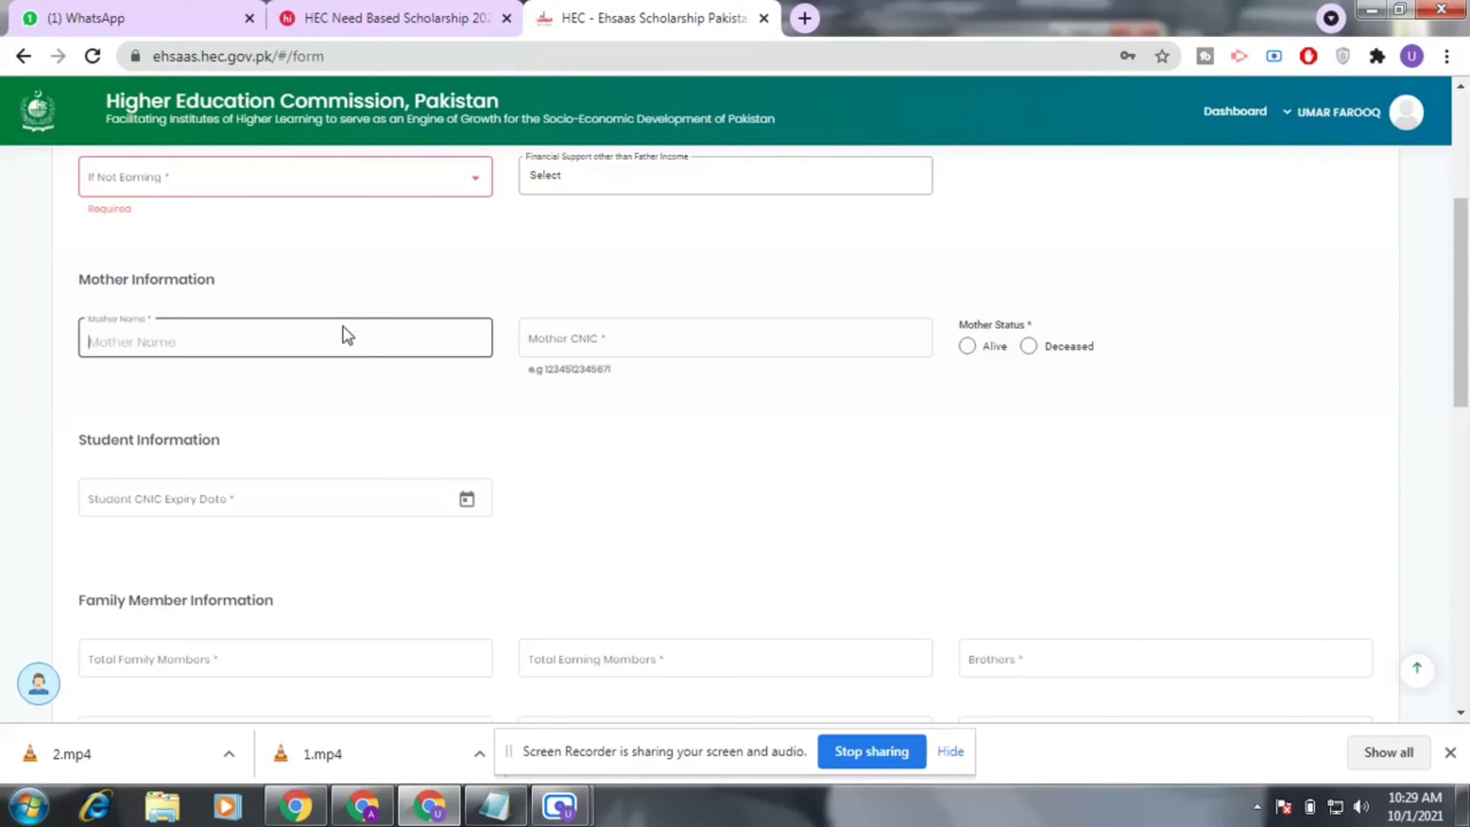
click(654, 337)
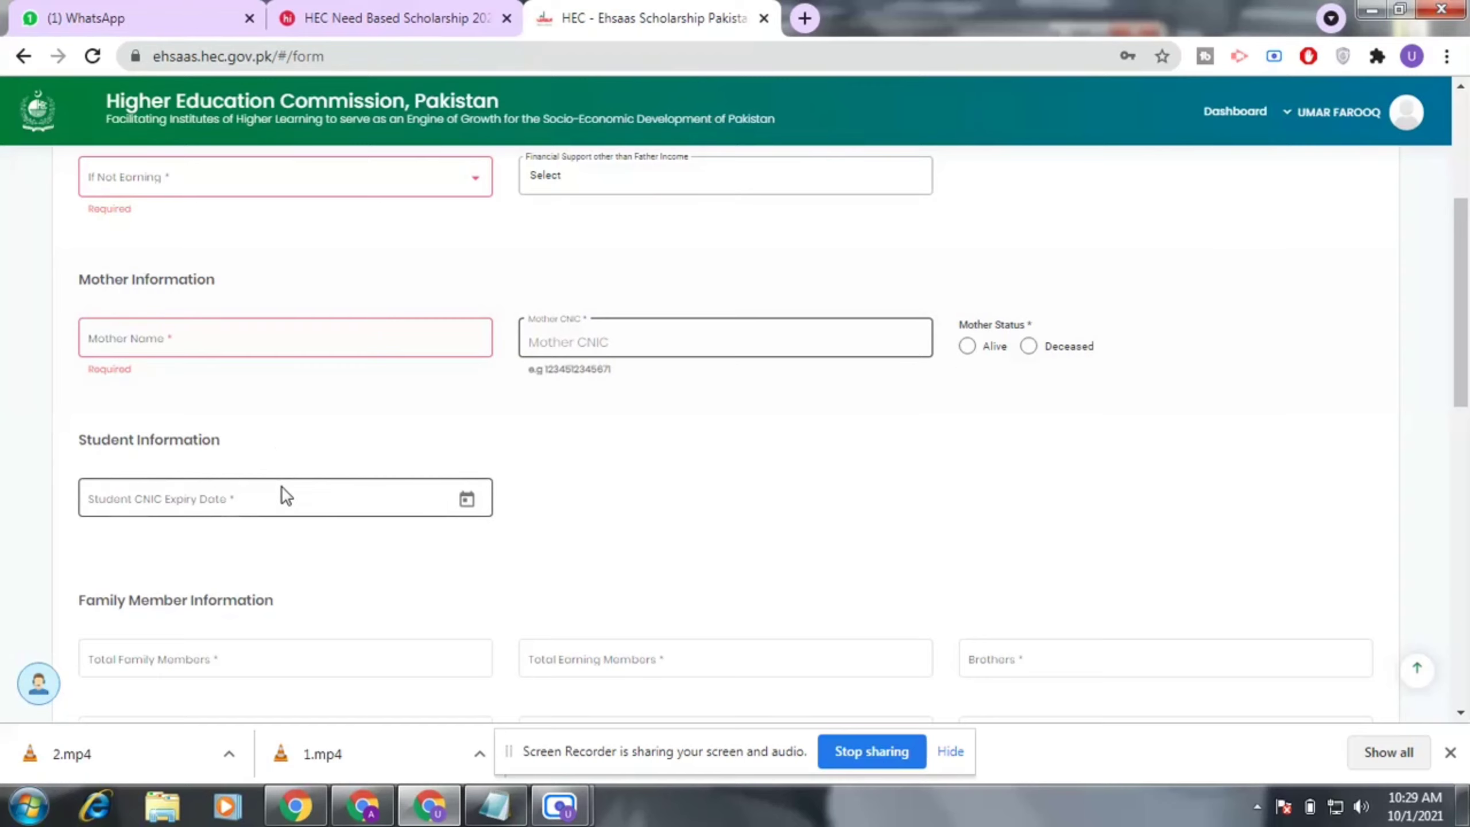
scroll(282, 486, down, 2)
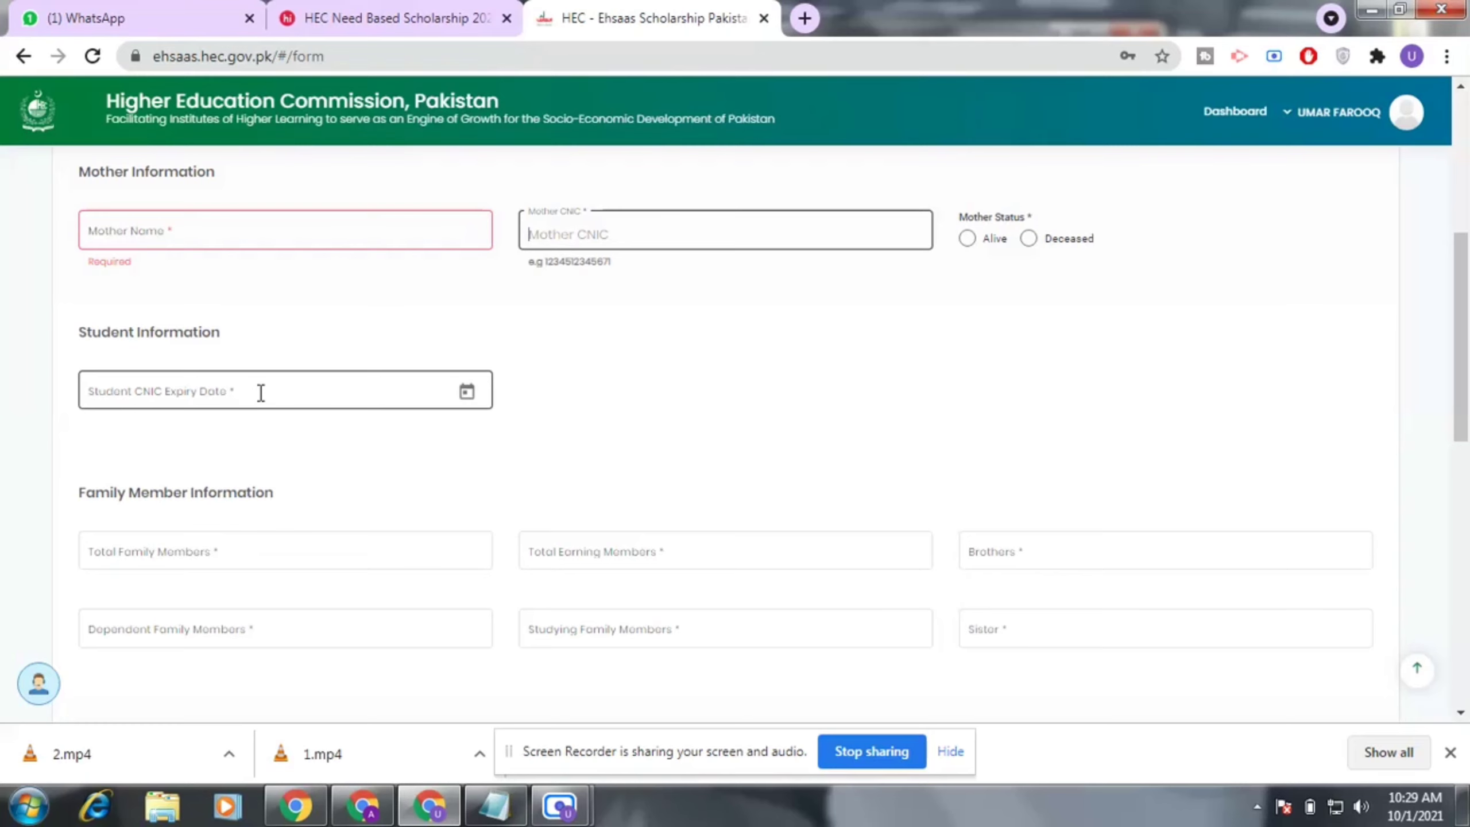
scroll(261, 392, down, 3)
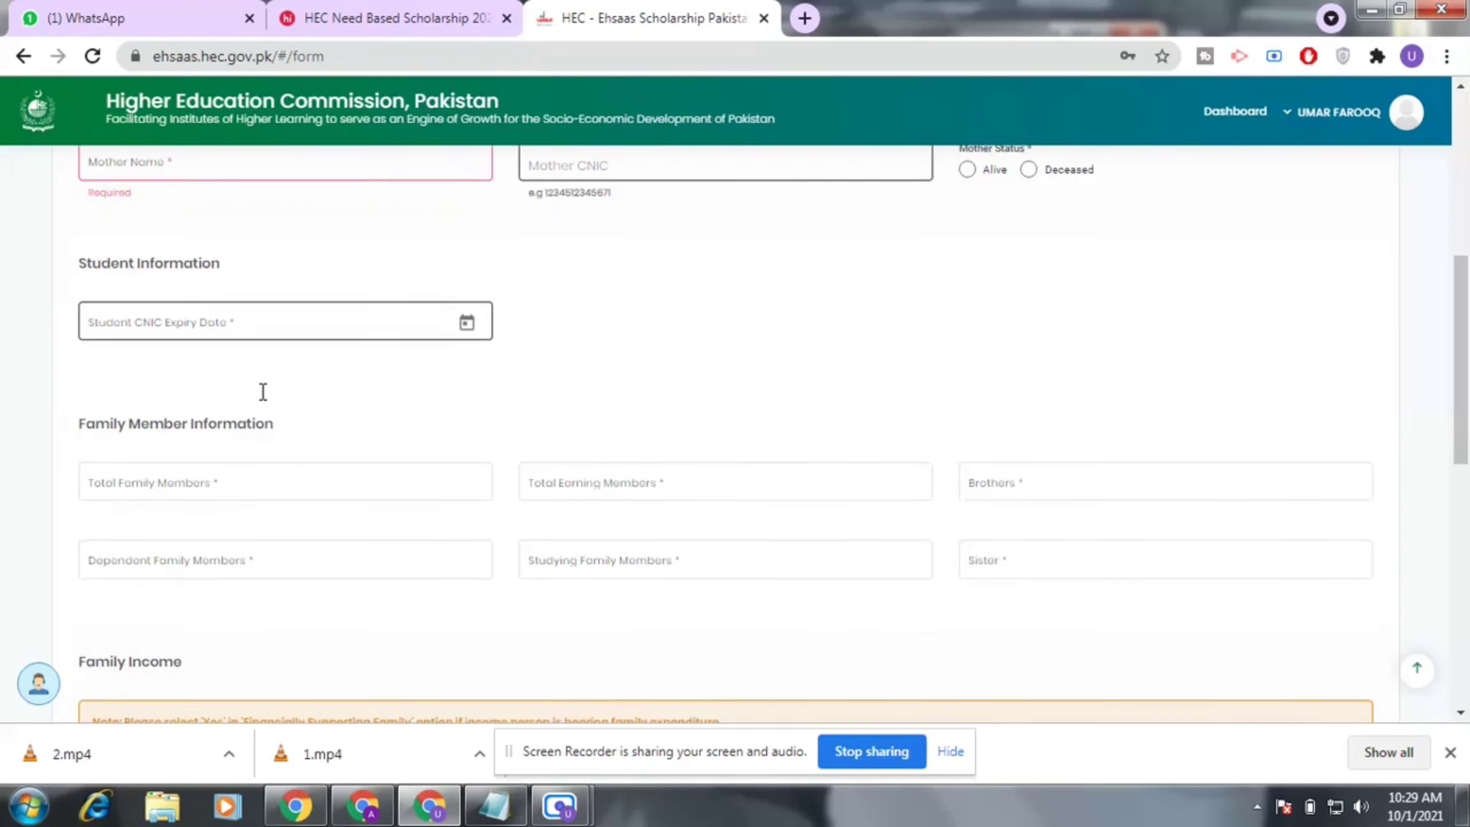
scroll(264, 392, down, 1)
Step through total, earning, brothers, dependent, studying and sister counts, leaving them empty.
click(309, 335)
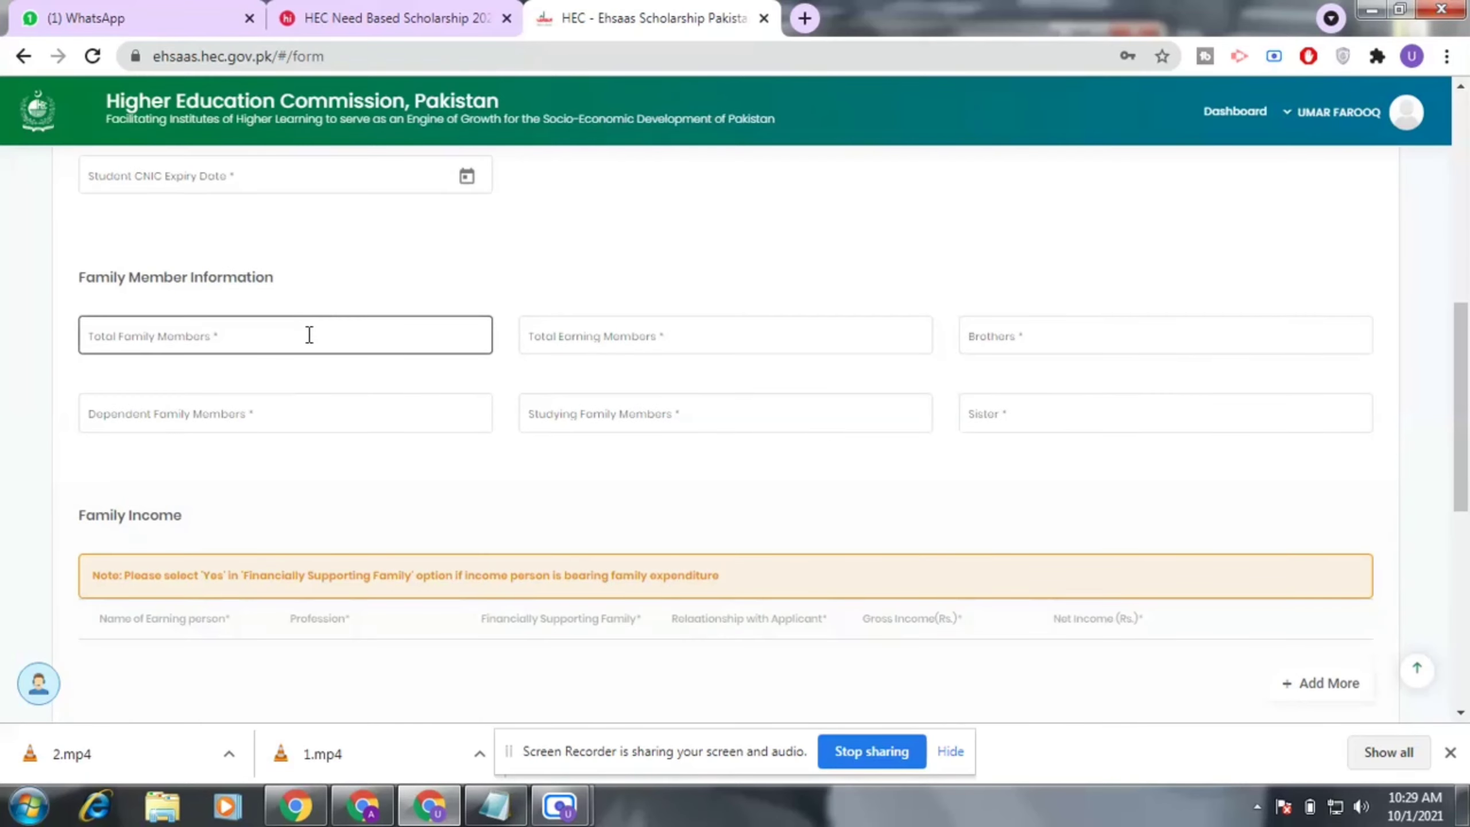
click(324, 332)
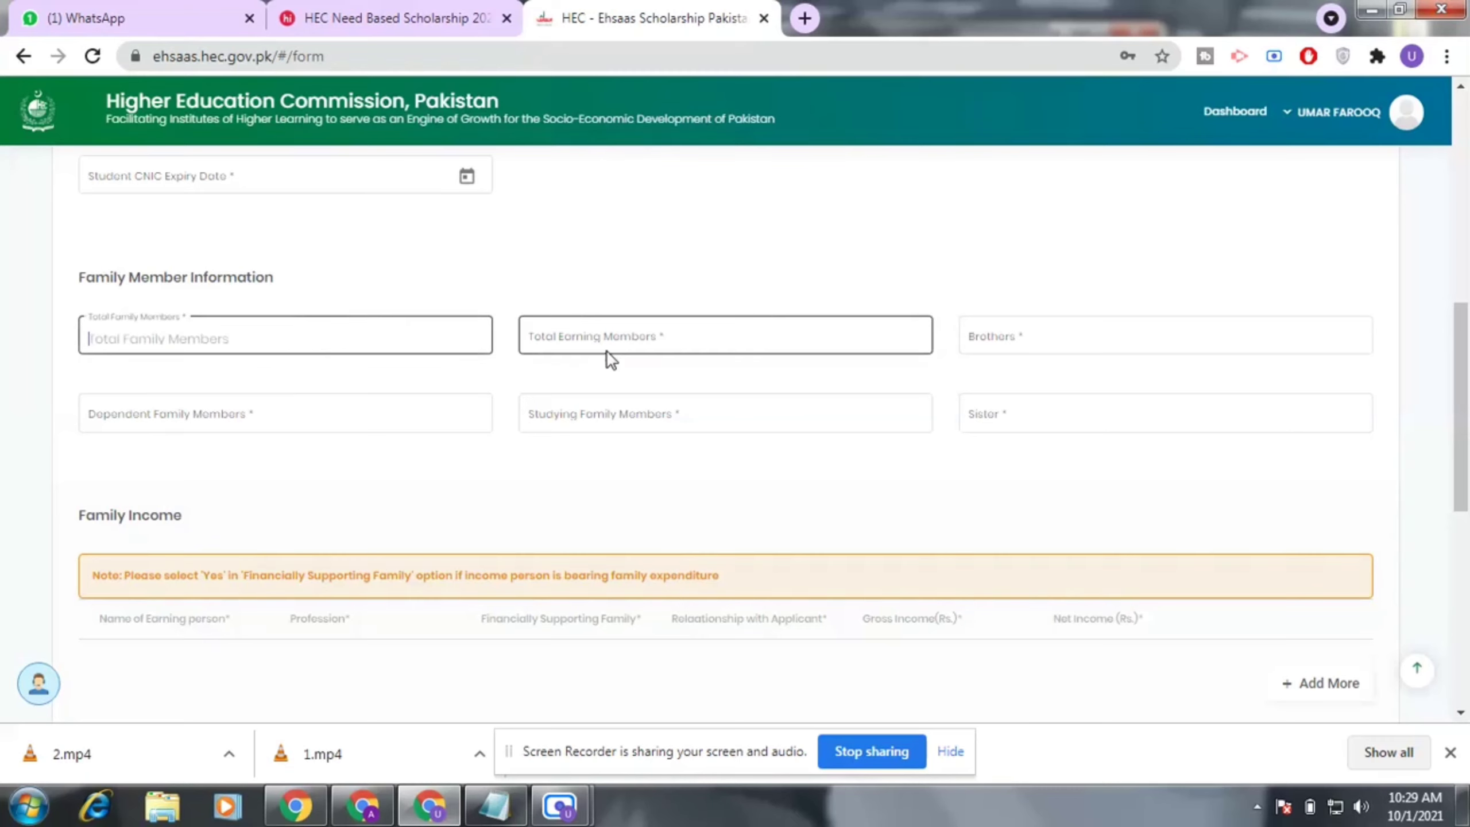
click(639, 337)
click(1094, 335)
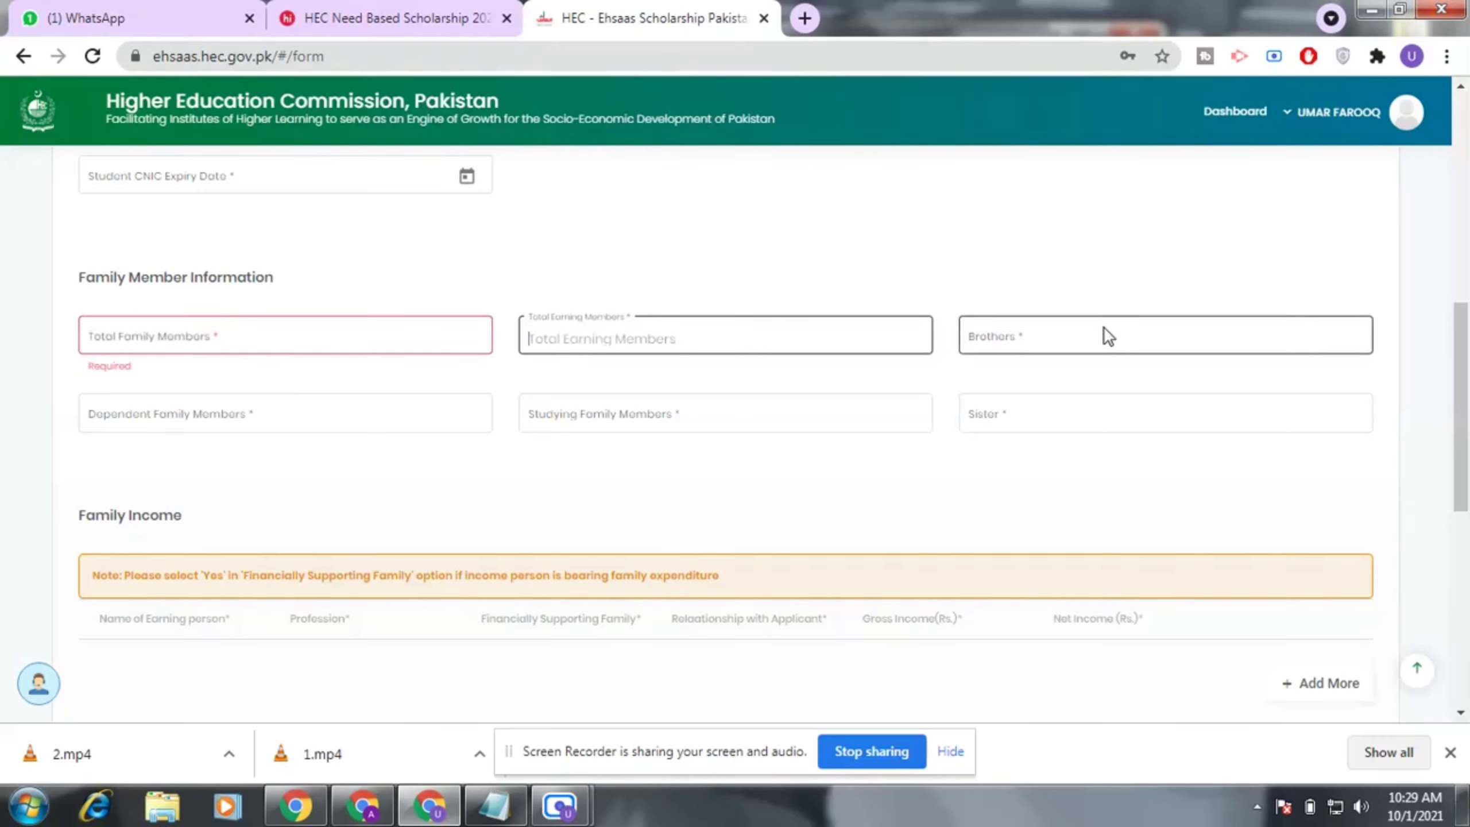
click(401, 406)
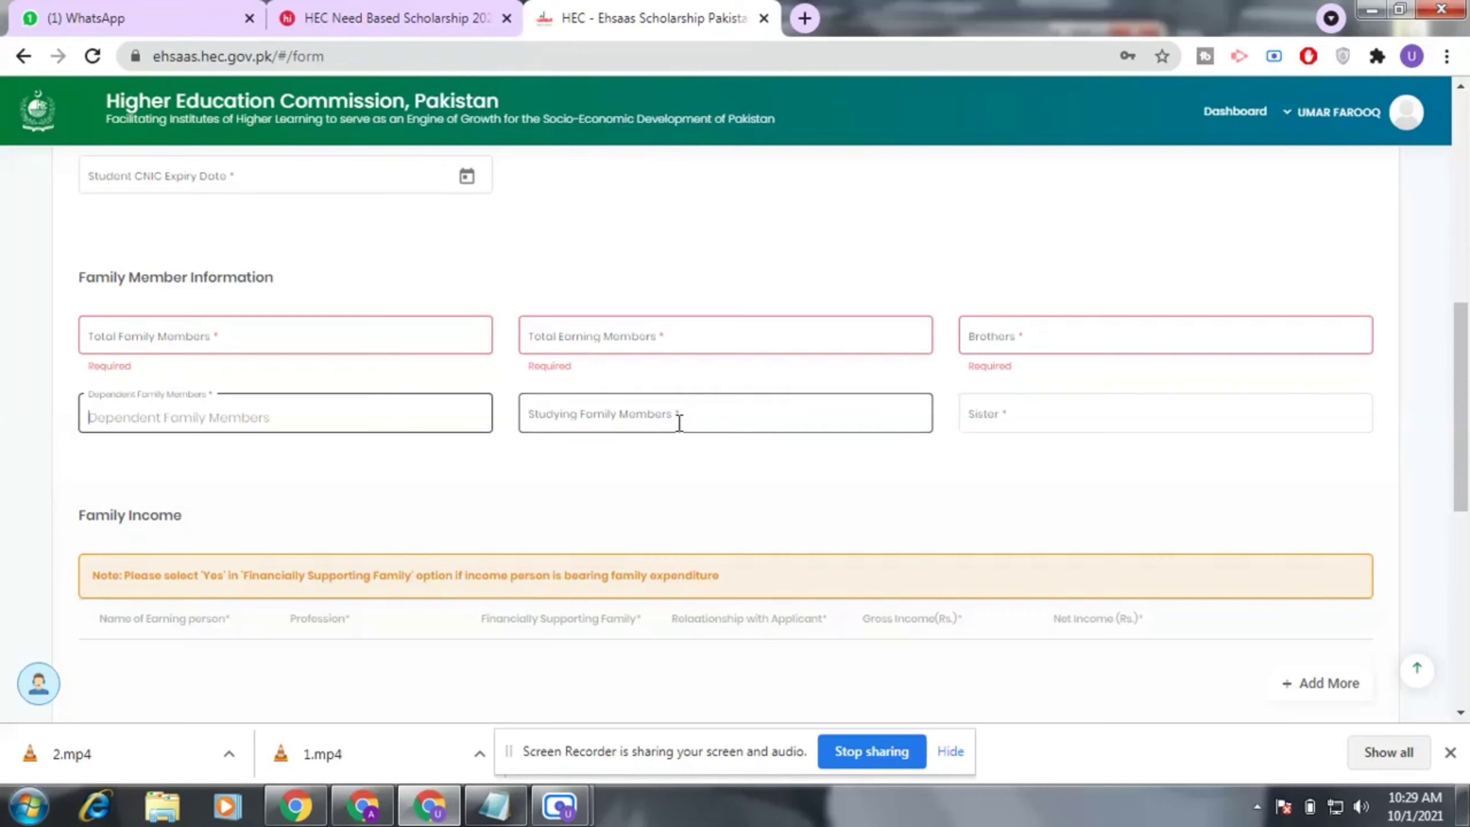
click(709, 410)
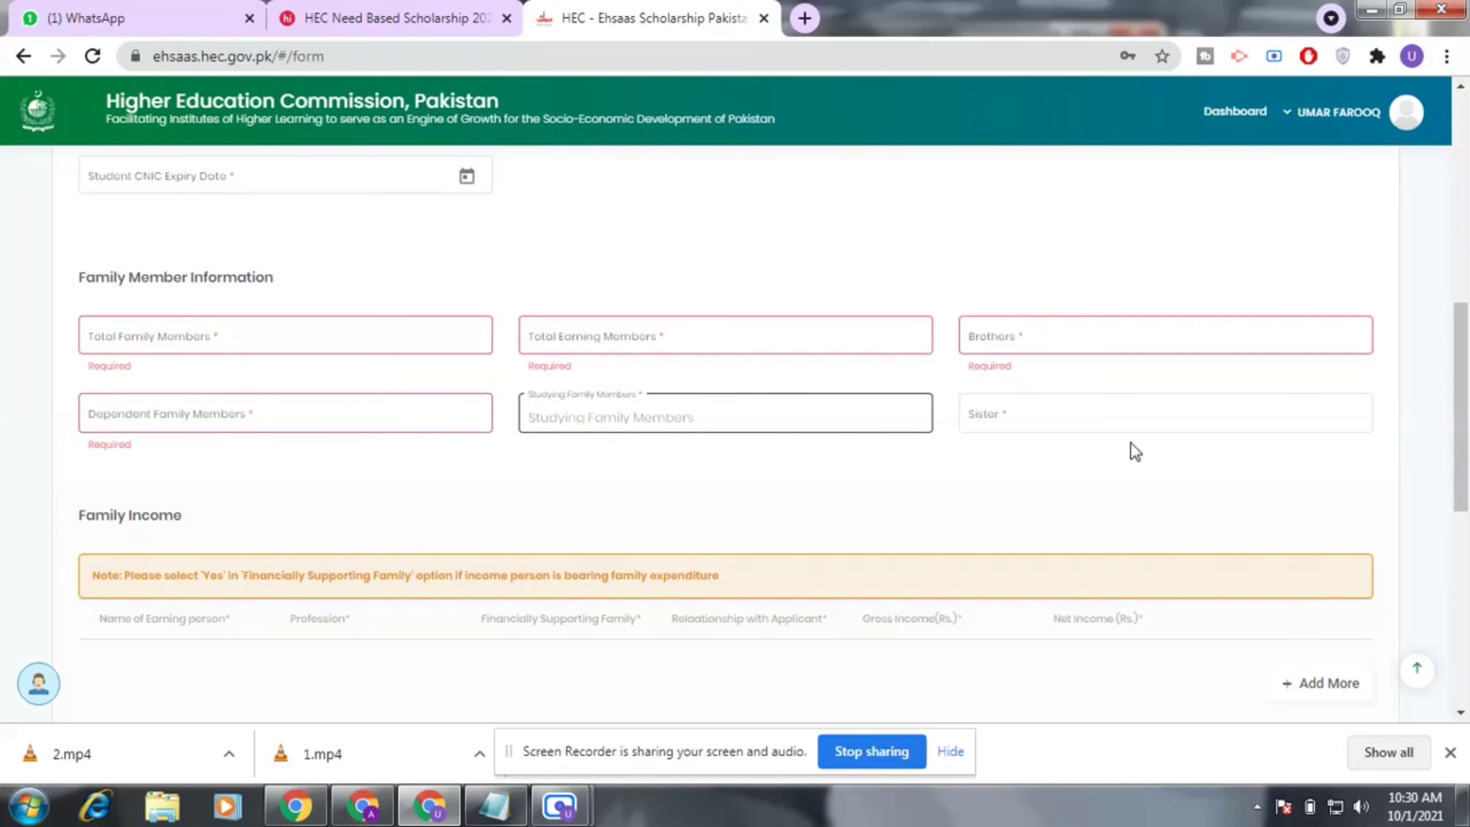
click(1099, 413)
scroll(1099, 412, up, 2)
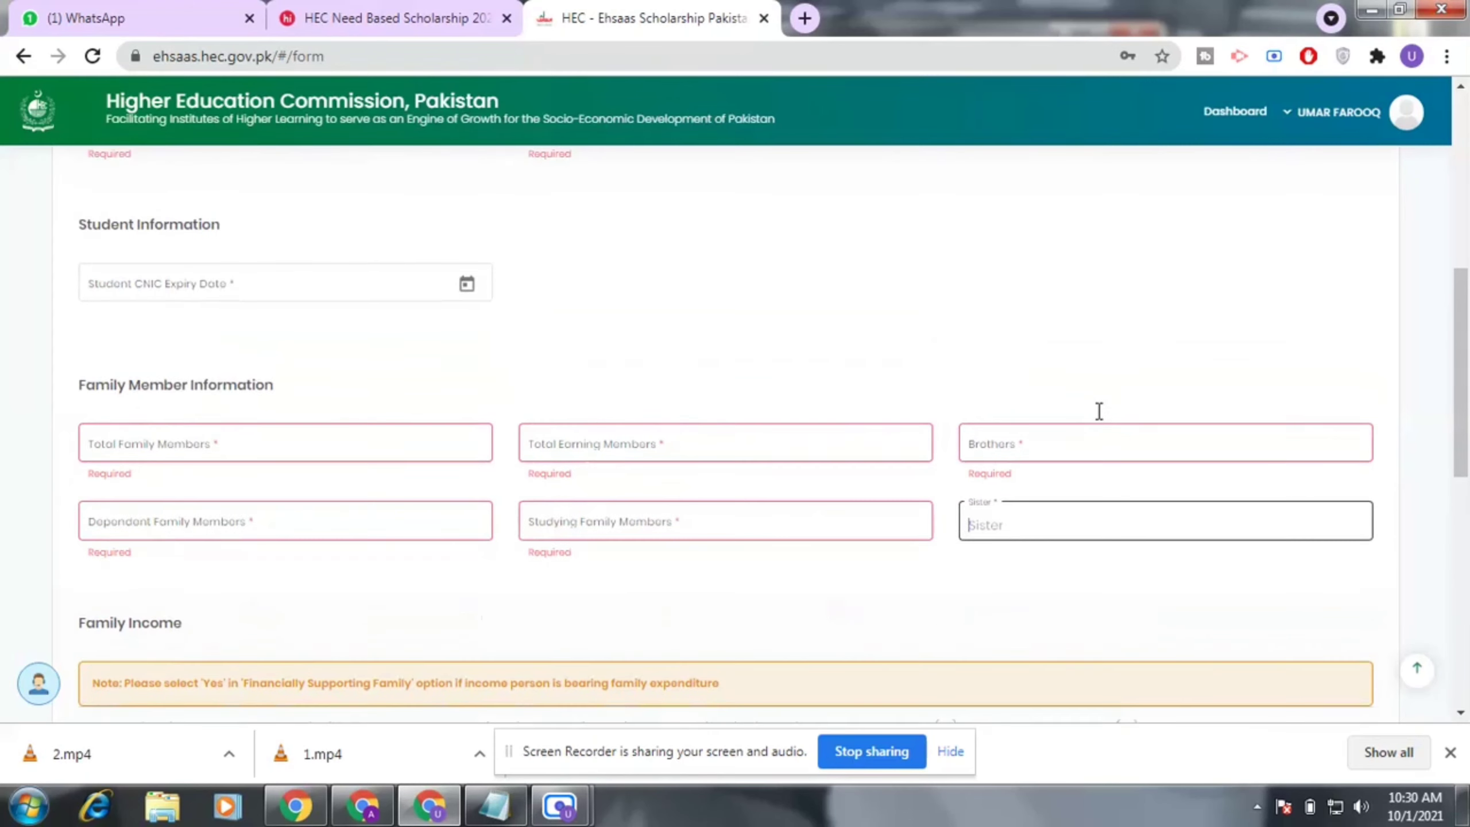
scroll(1099, 411, down, 4)
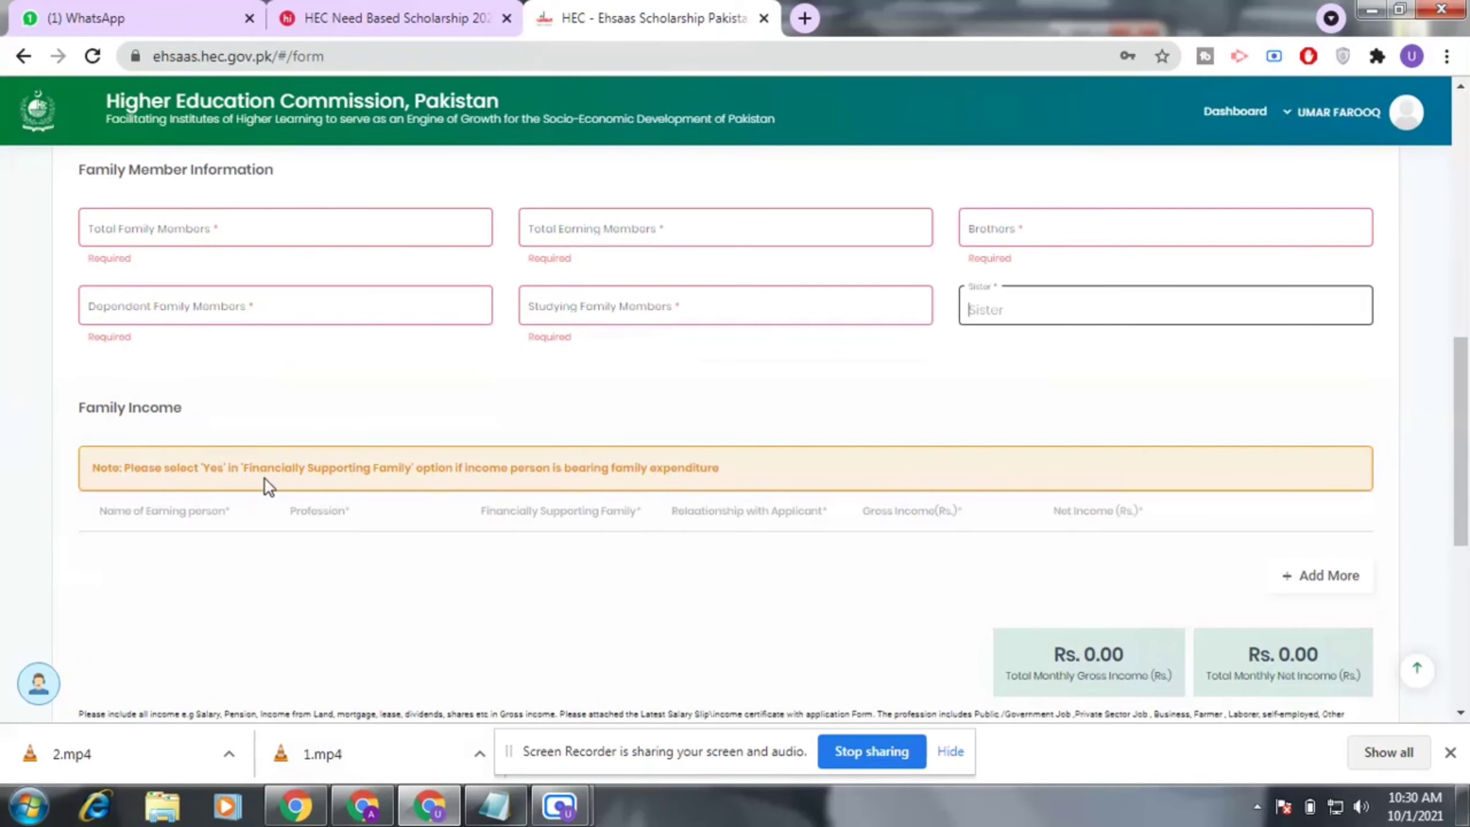
Add an earning-person row under Family Income, leaving relationship and gross income empty.
click(225, 510)
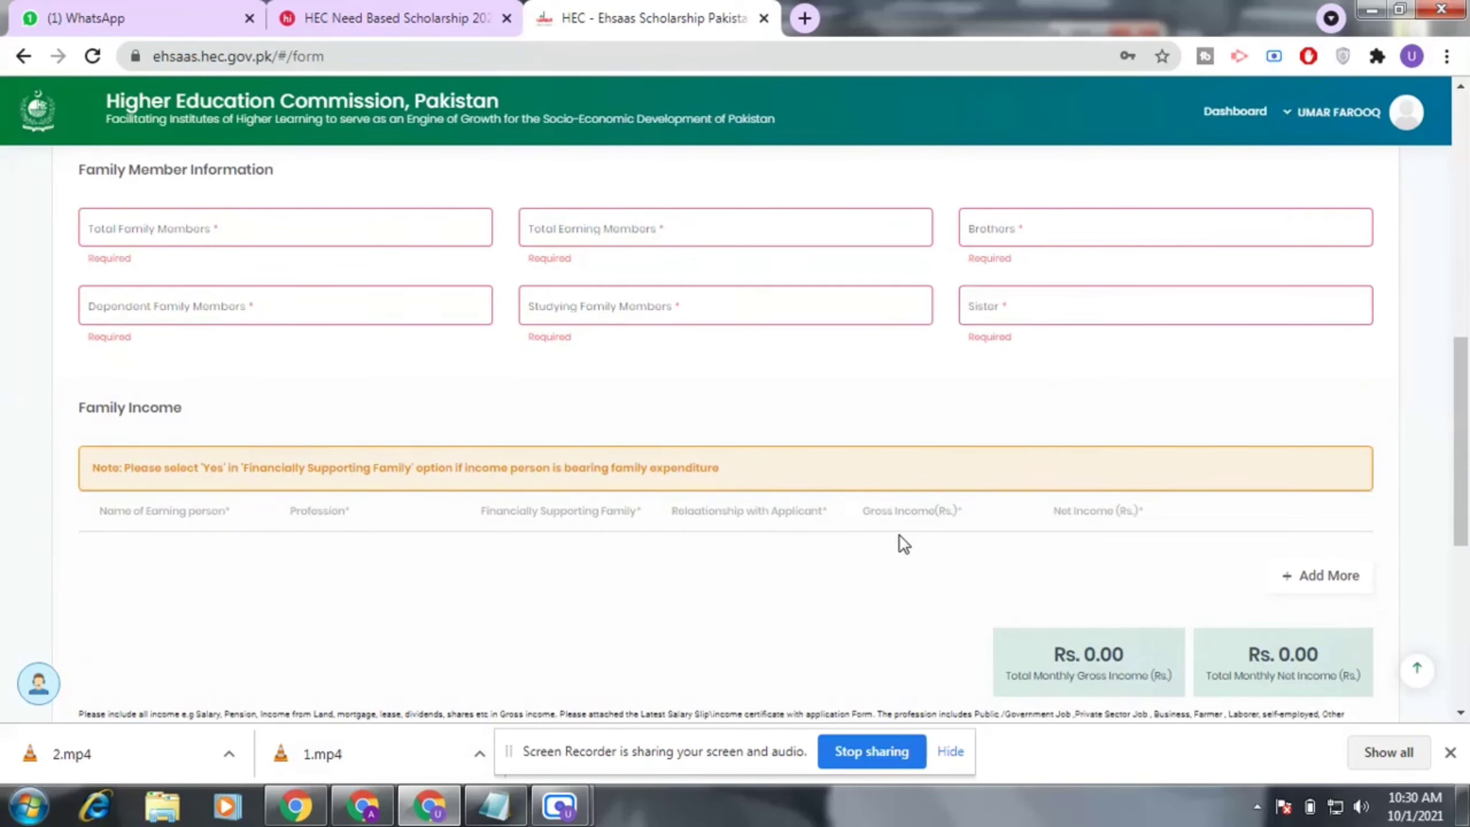
scroll(901, 535, down, 3)
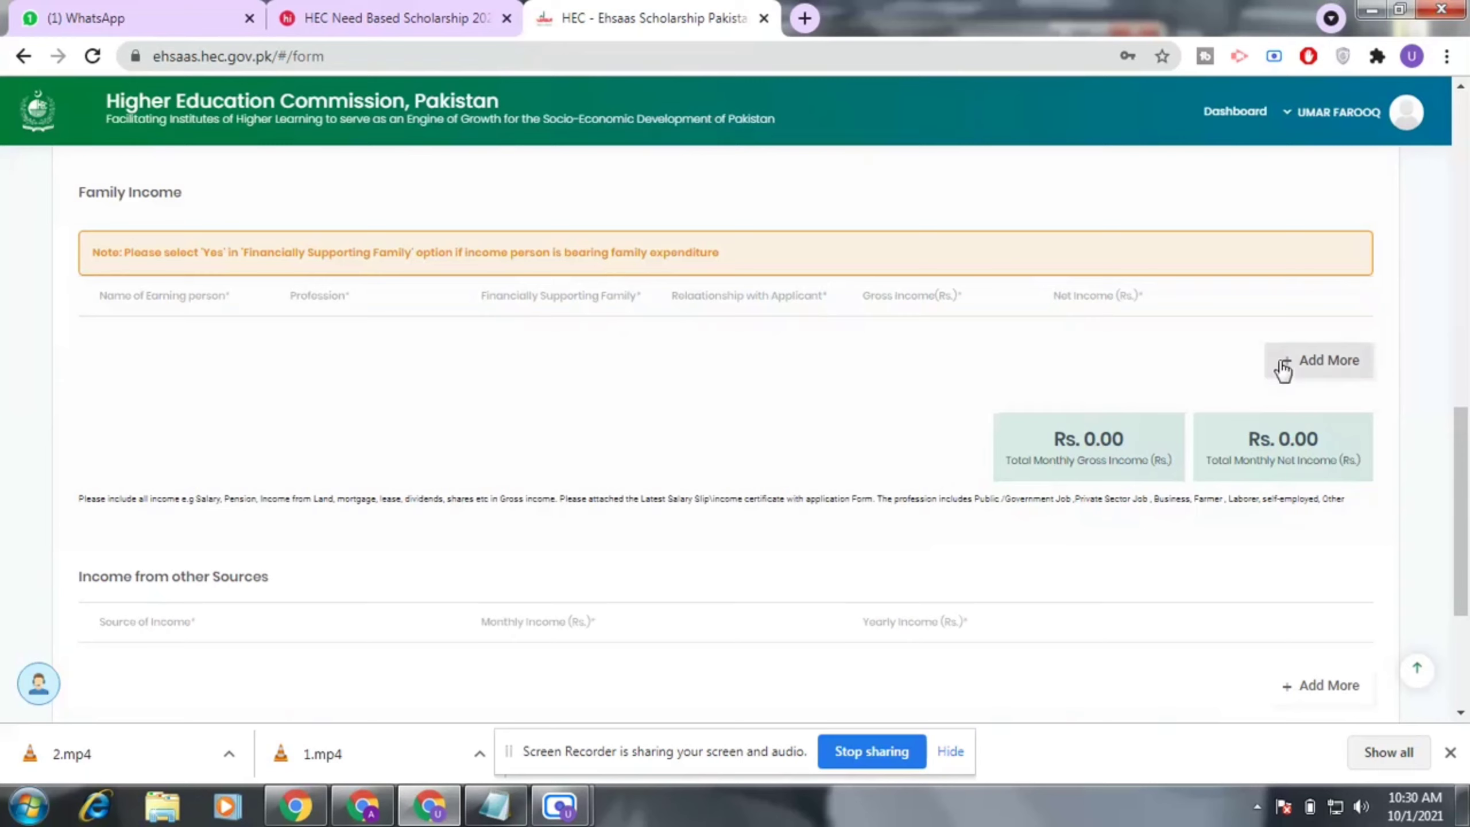
click(1311, 366)
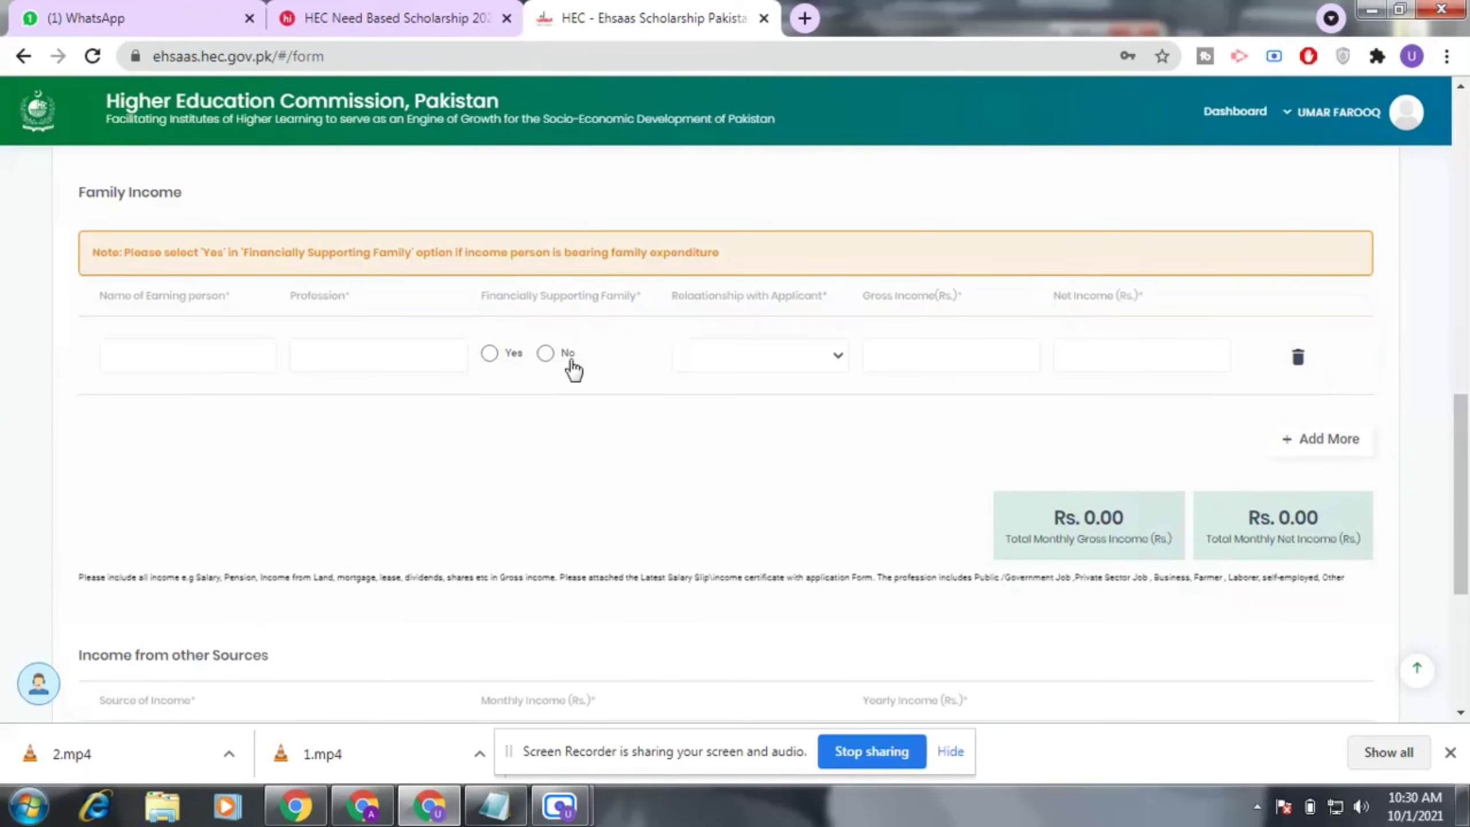
click(835, 359)
click(1004, 353)
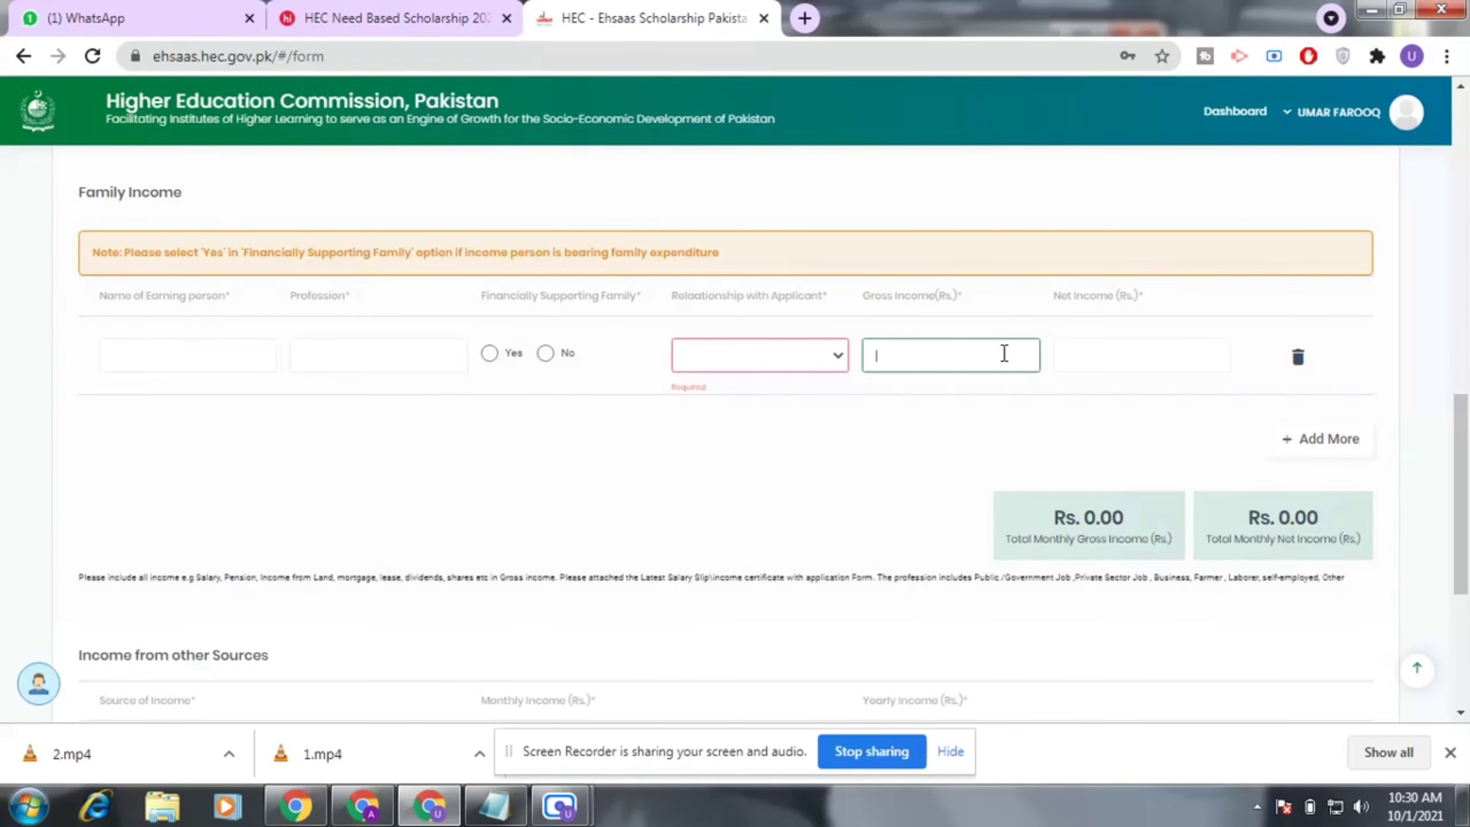
Add an Income from other Sources row and check its Source list, leaving it unfilled.
scroll(1004, 353, down, 5)
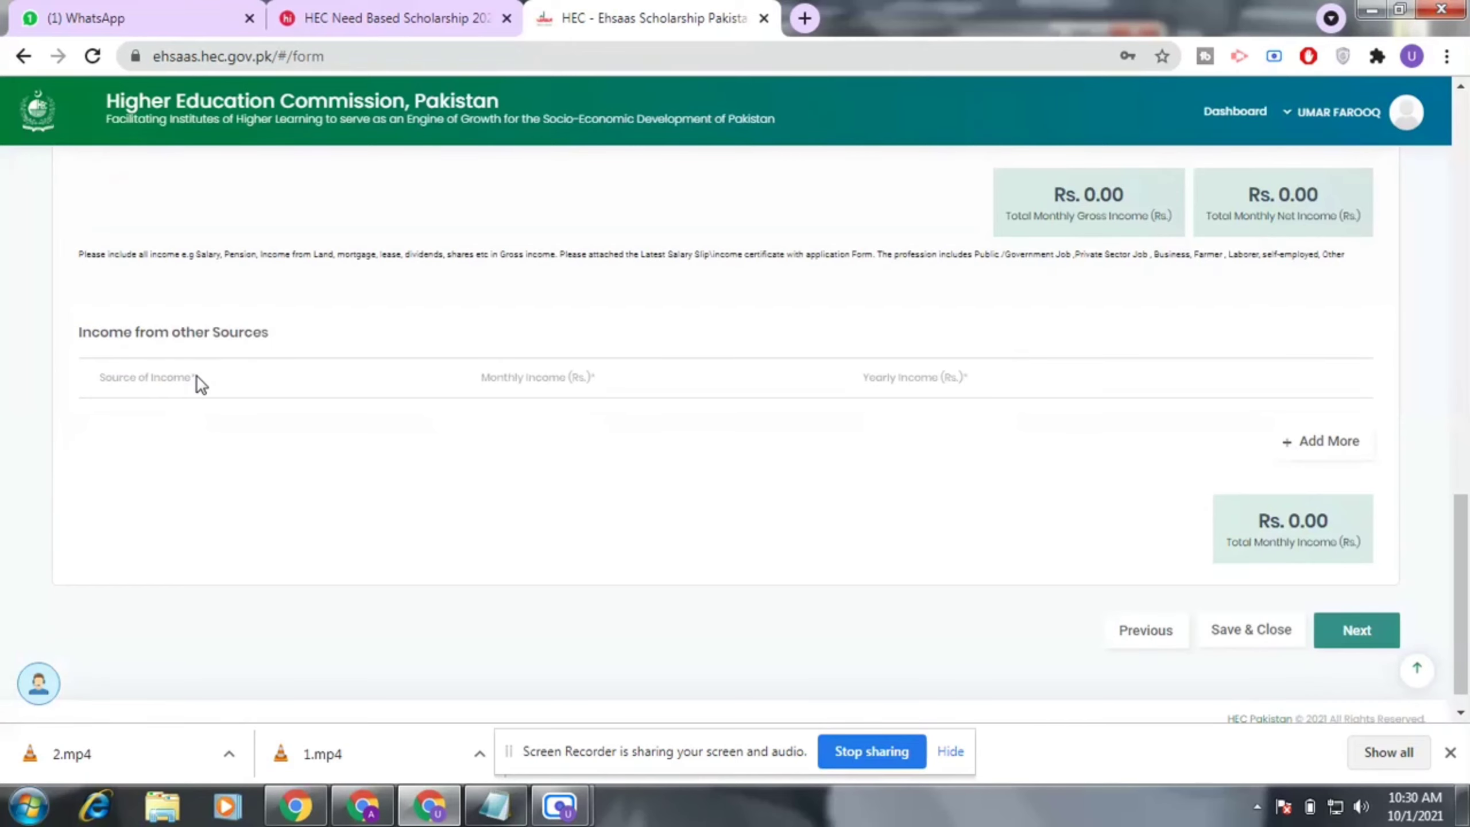
scroll(462, 399, down, 1)
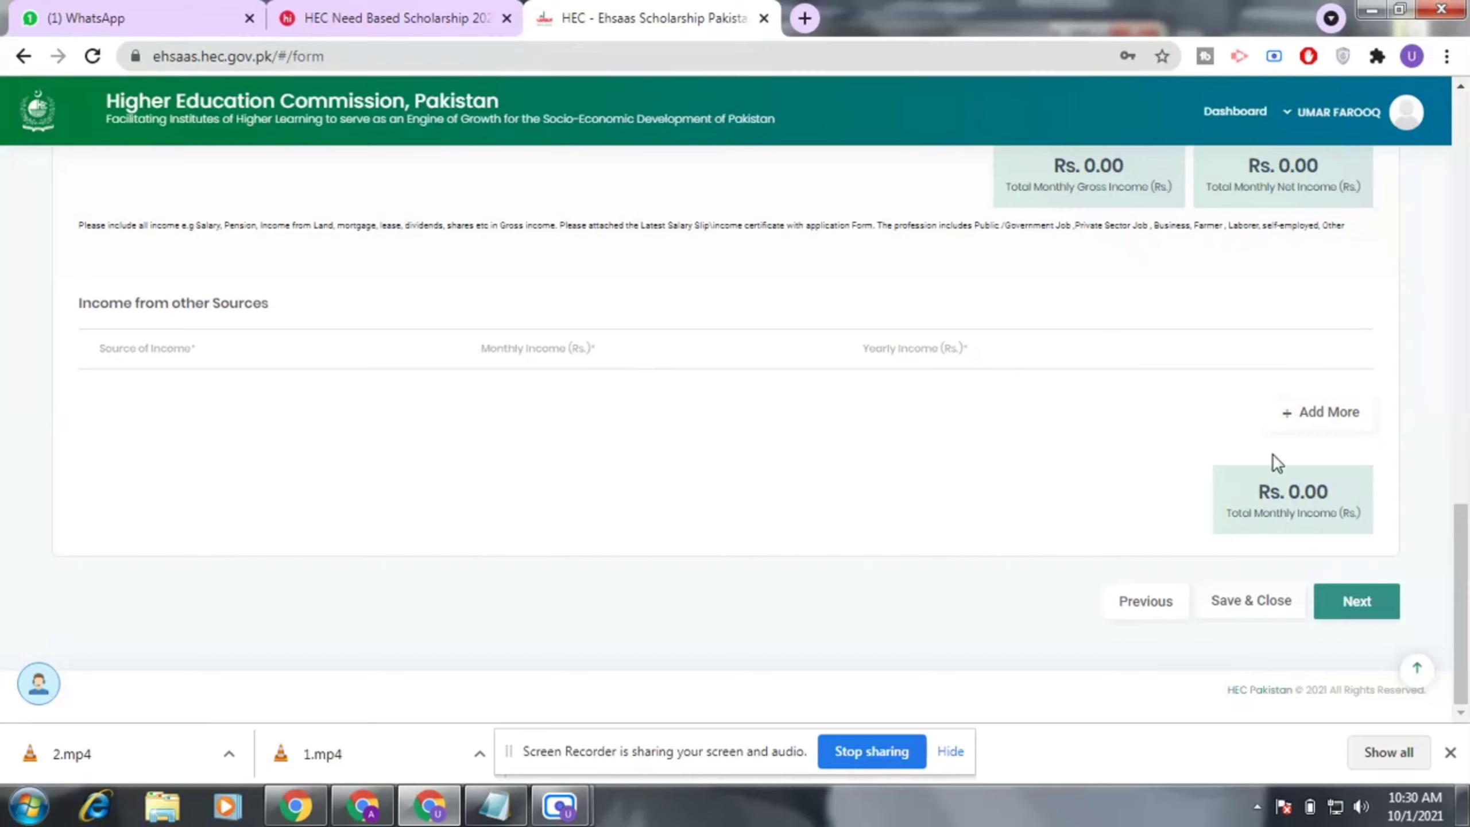
click(1307, 418)
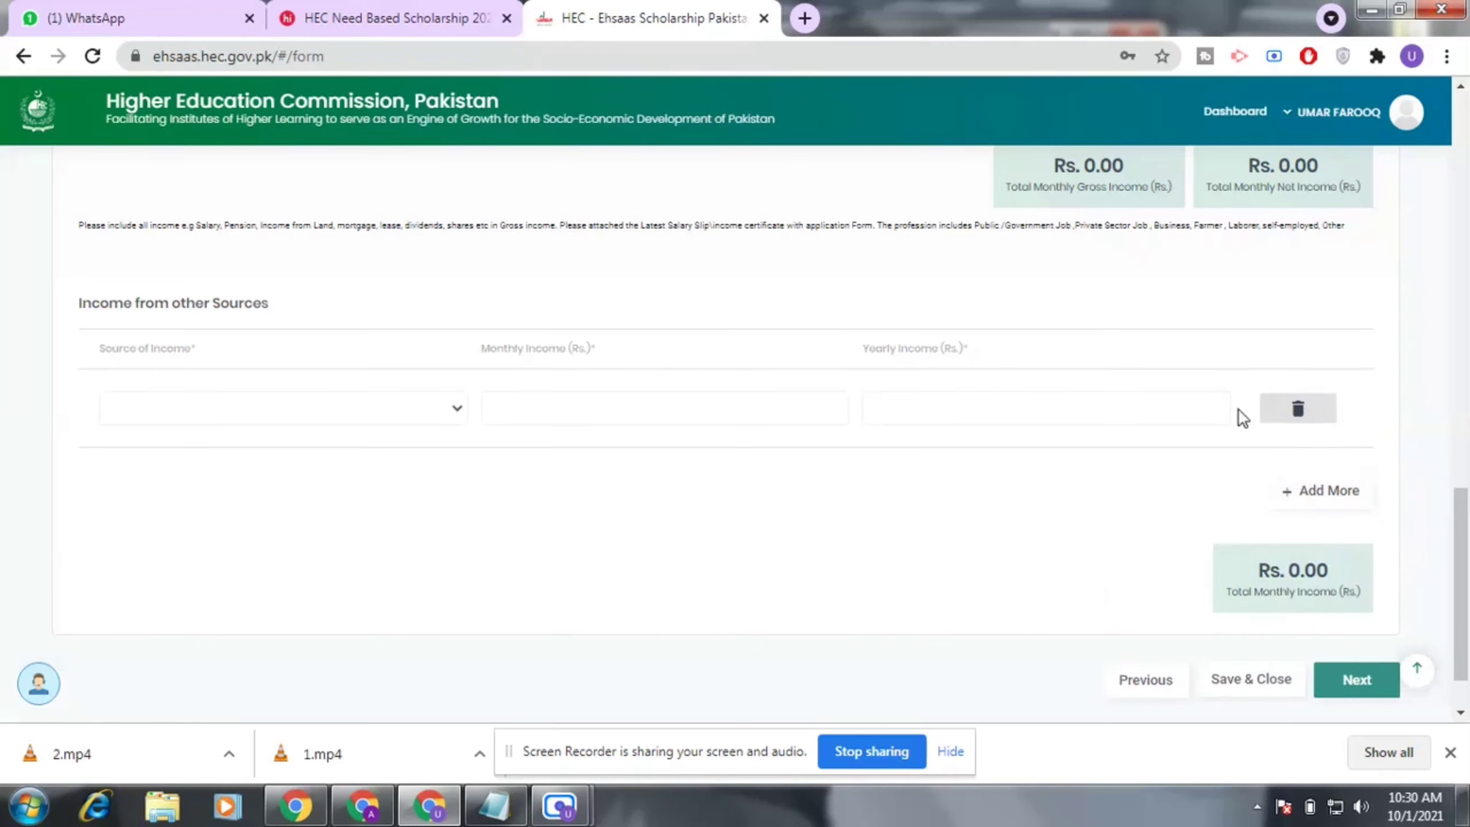
click(338, 413)
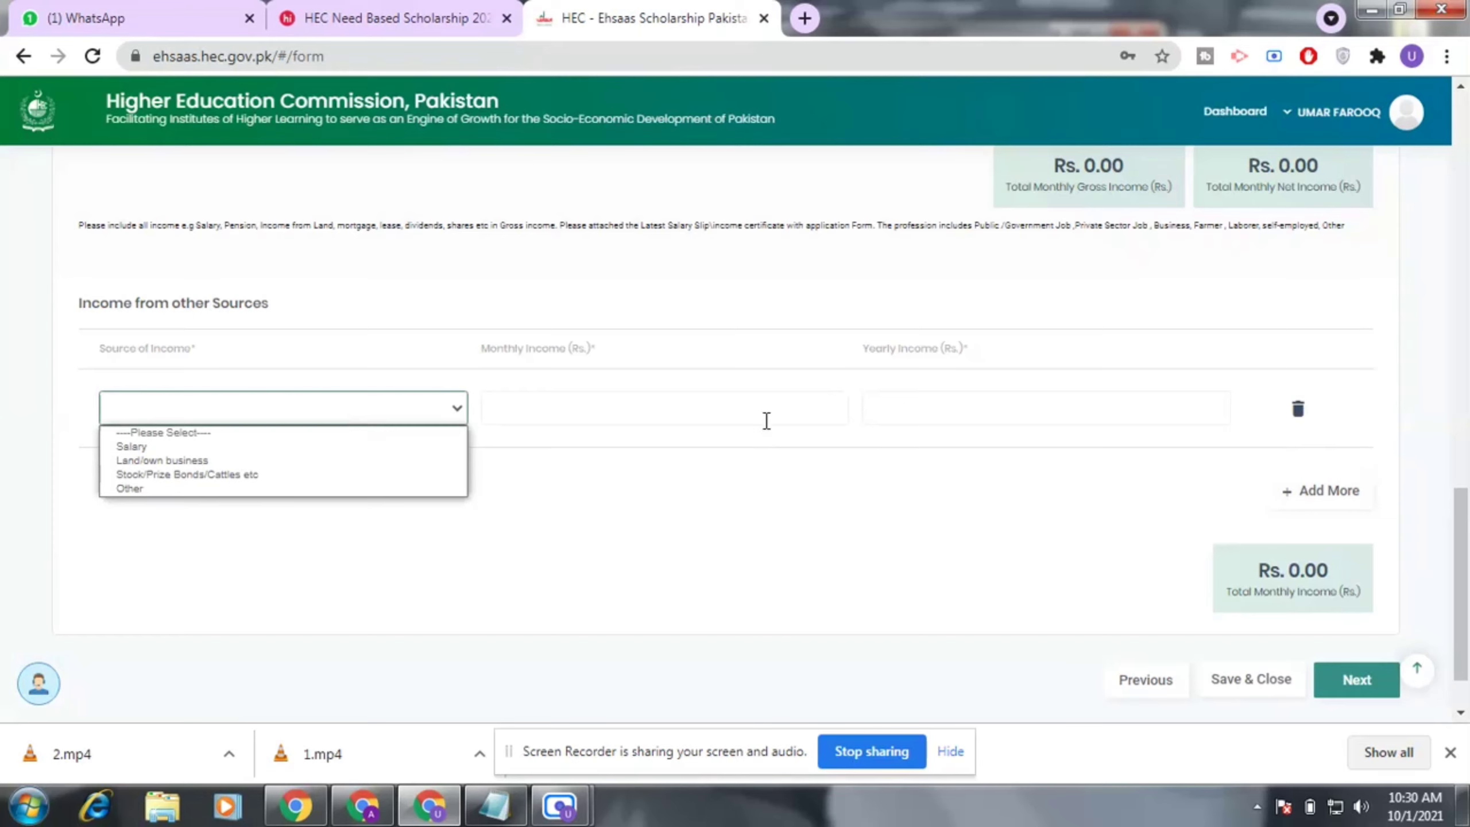
click(767, 419)
scroll(958, 519, down, 1)
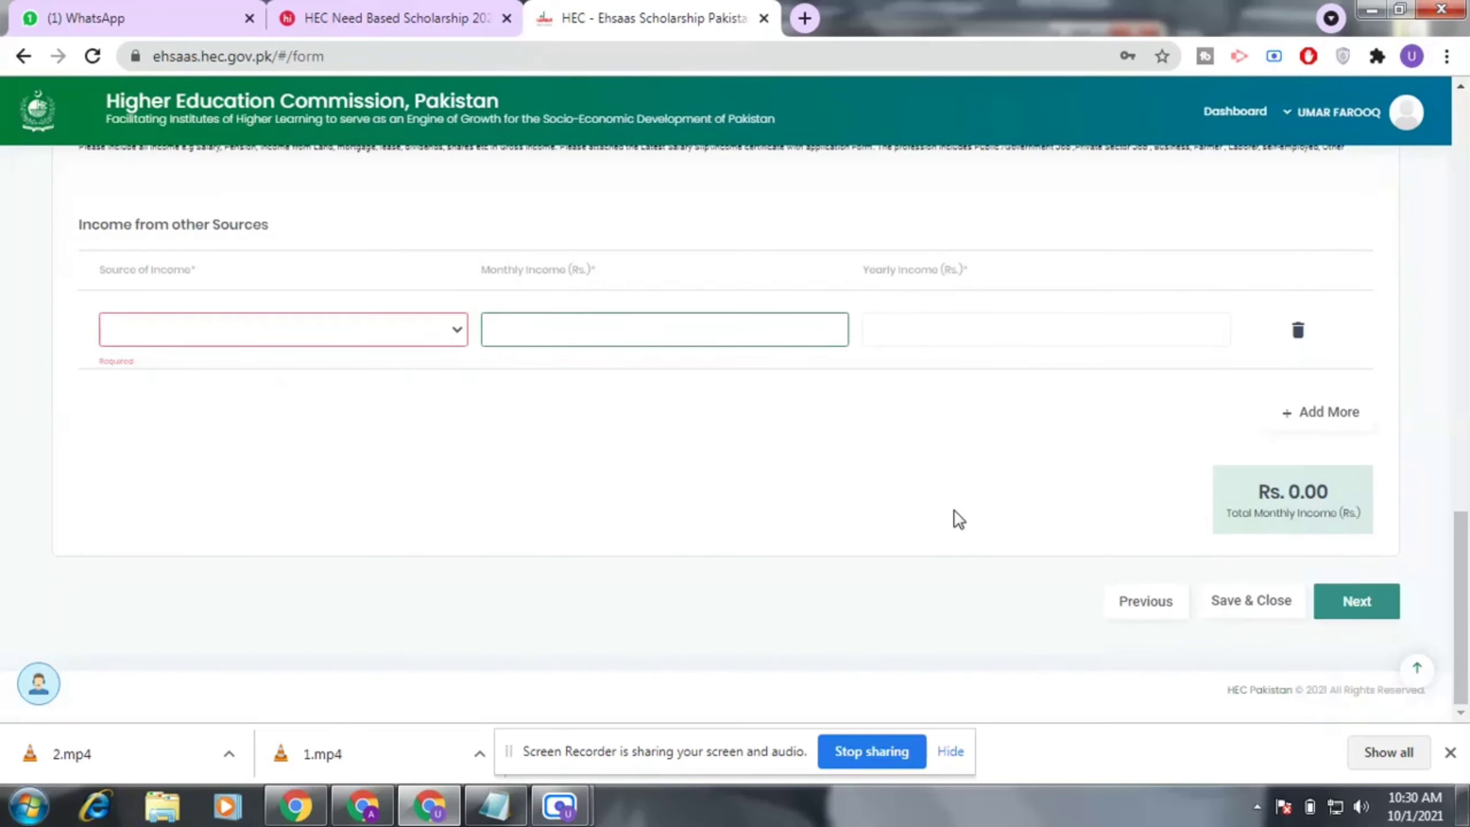
scroll(960, 507, up, 3)
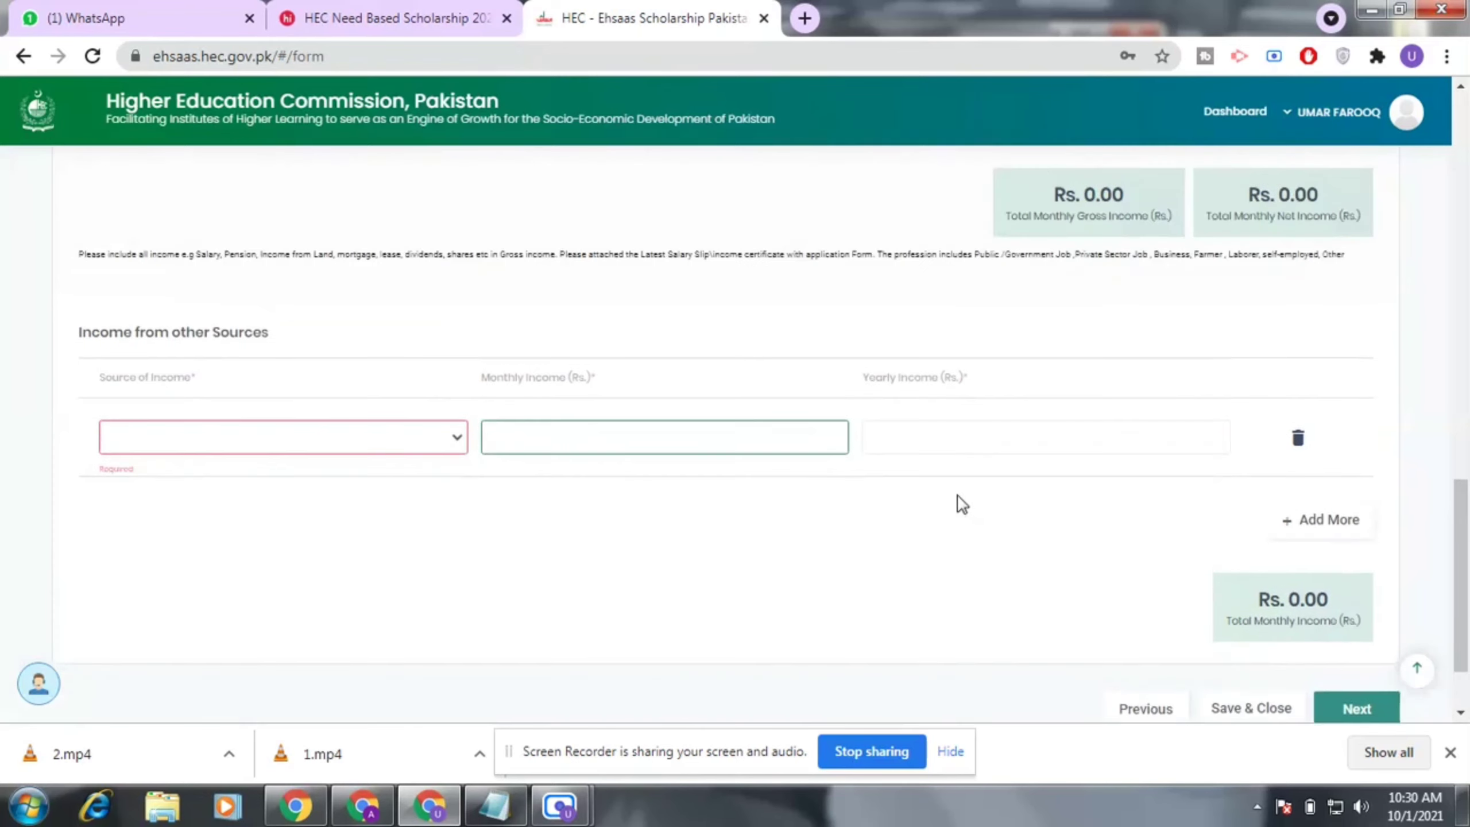
scroll(965, 501, down, 3)
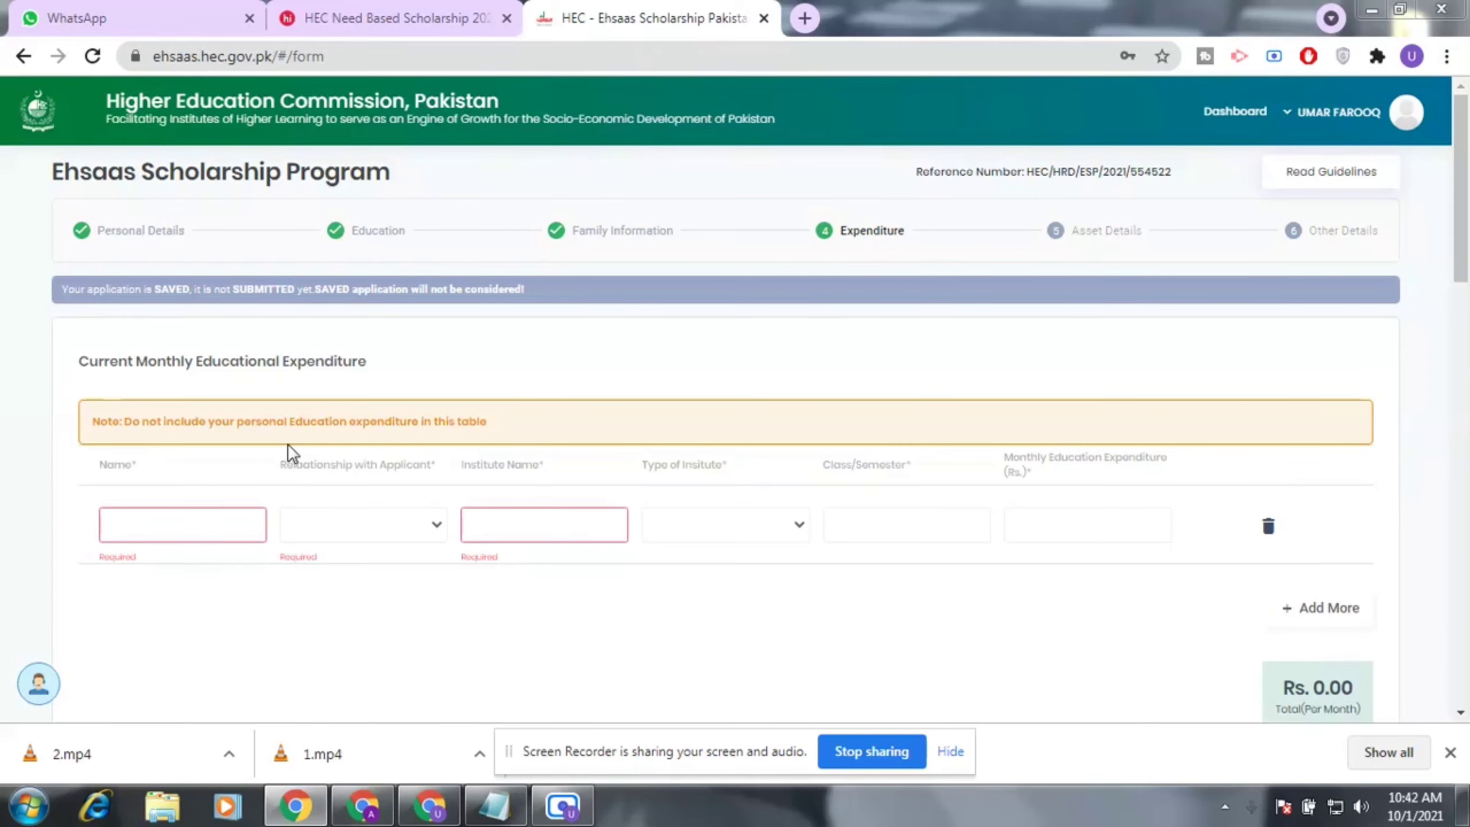
Step through the expenditure row's Name, Relationship, Institute, Type, Class/Semester and amount, choosing nothing.
scroll(287, 443, down, 2)
click(161, 416)
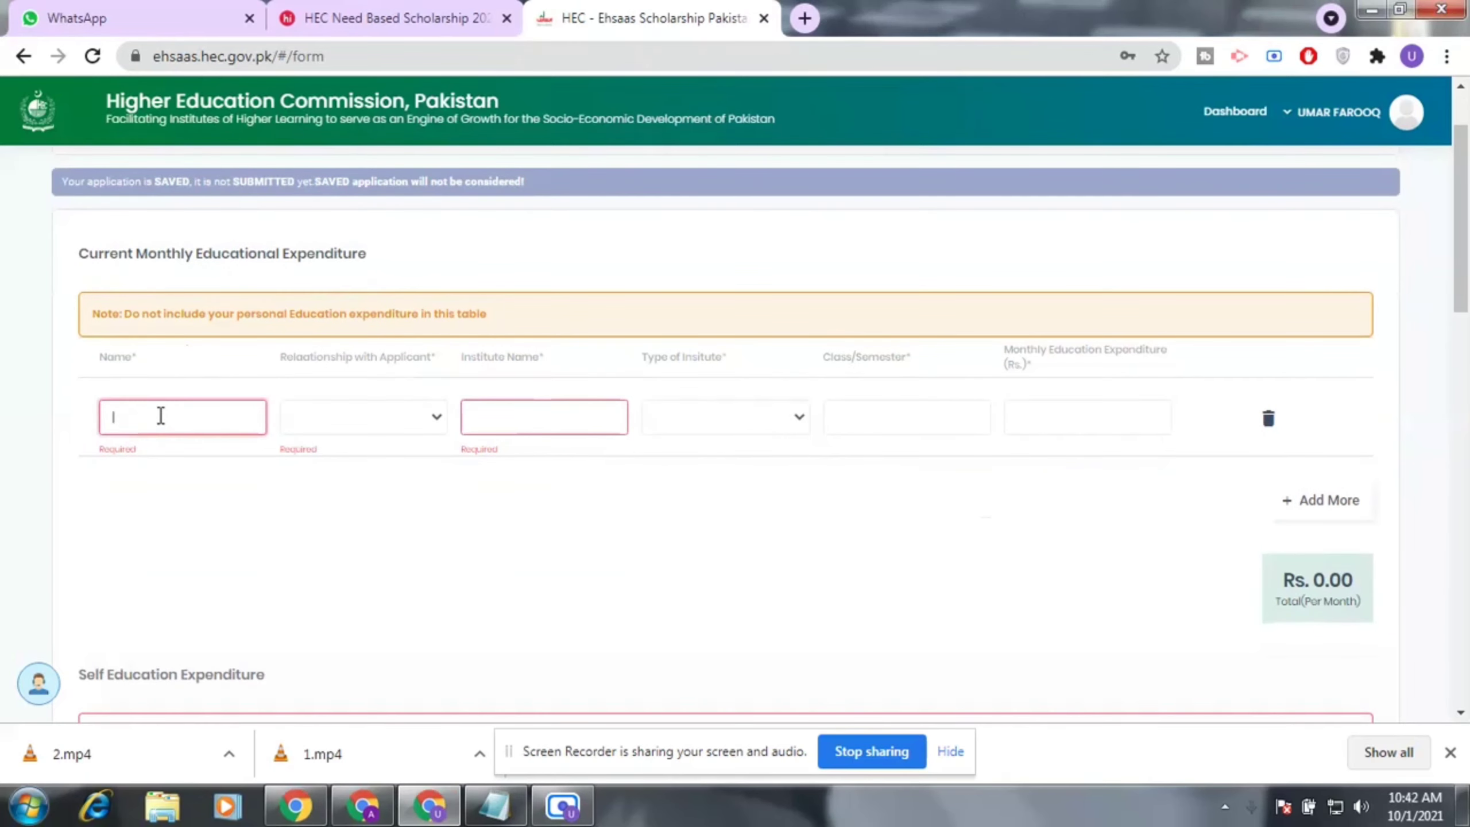
click(429, 421)
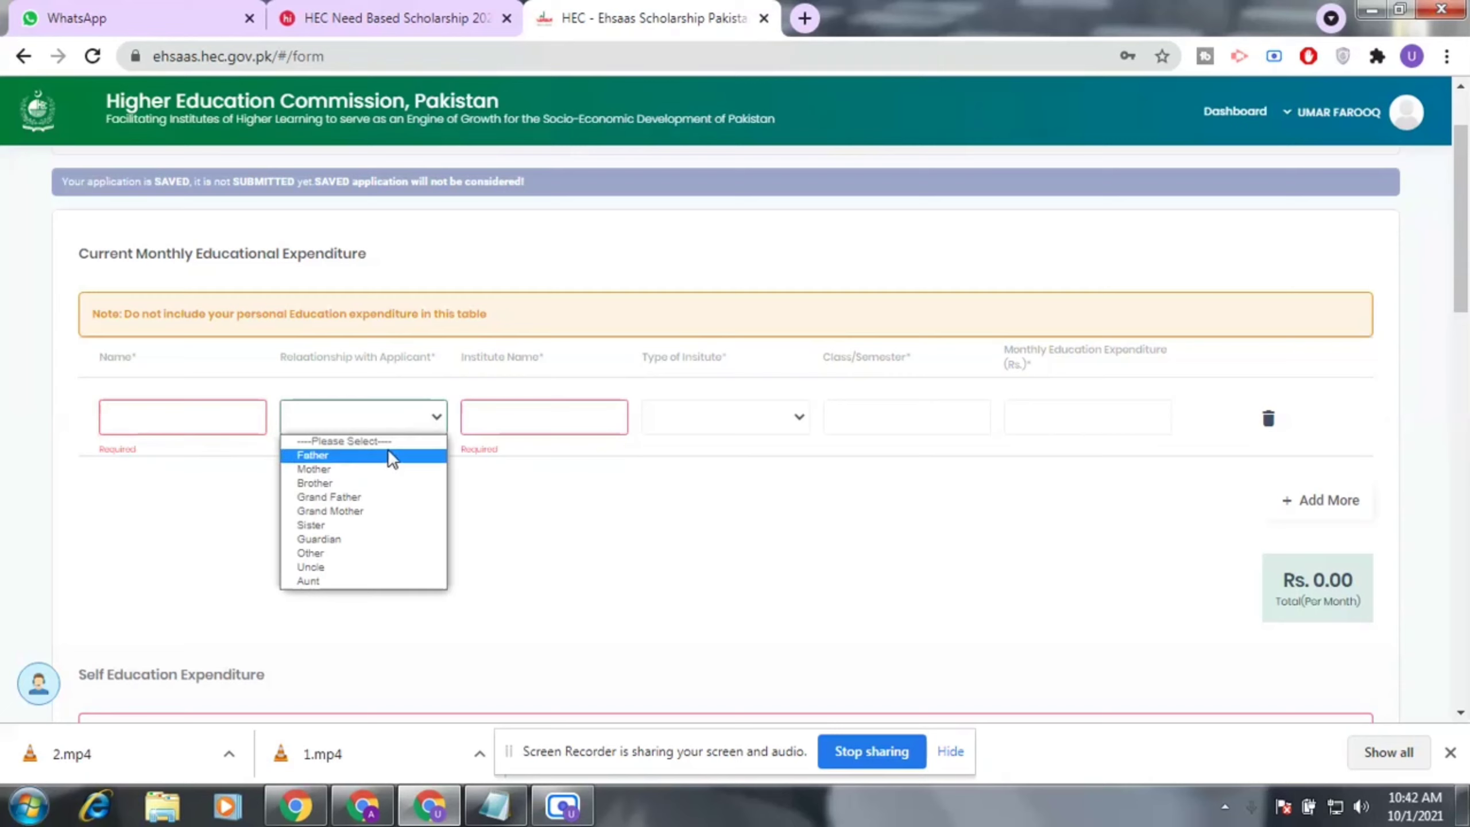
click(594, 412)
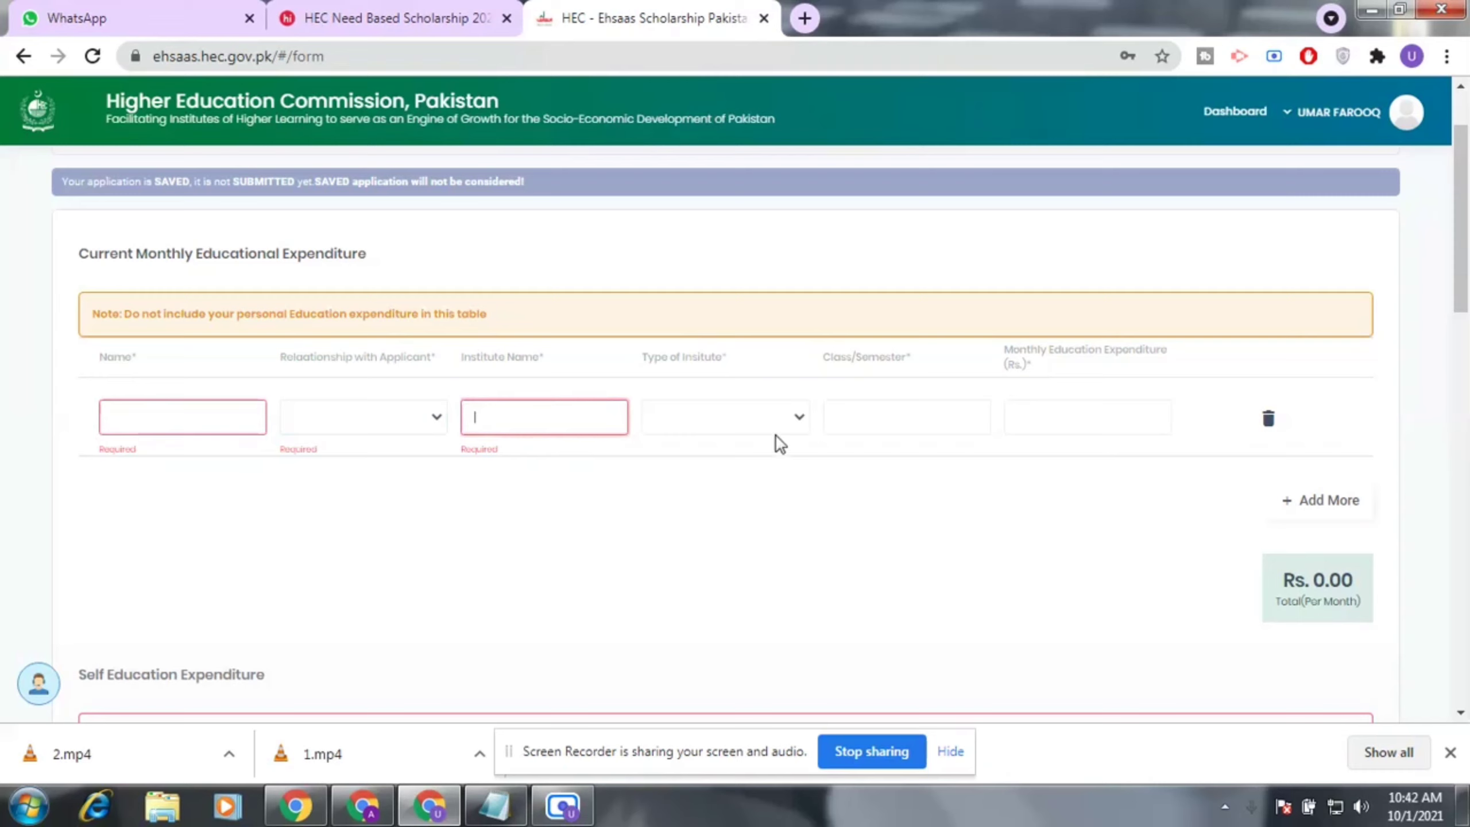
click(791, 417)
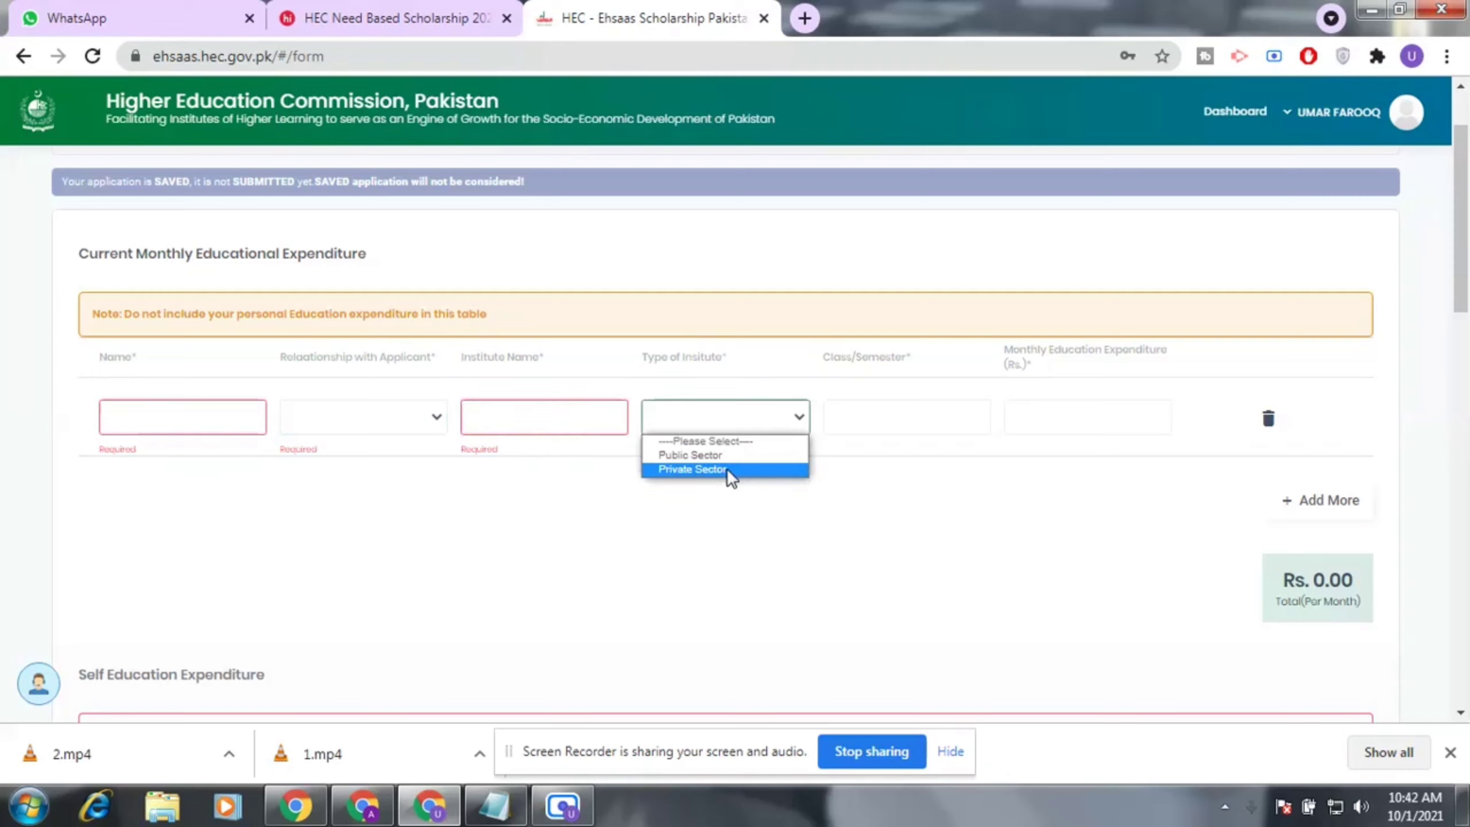
click(539, 407)
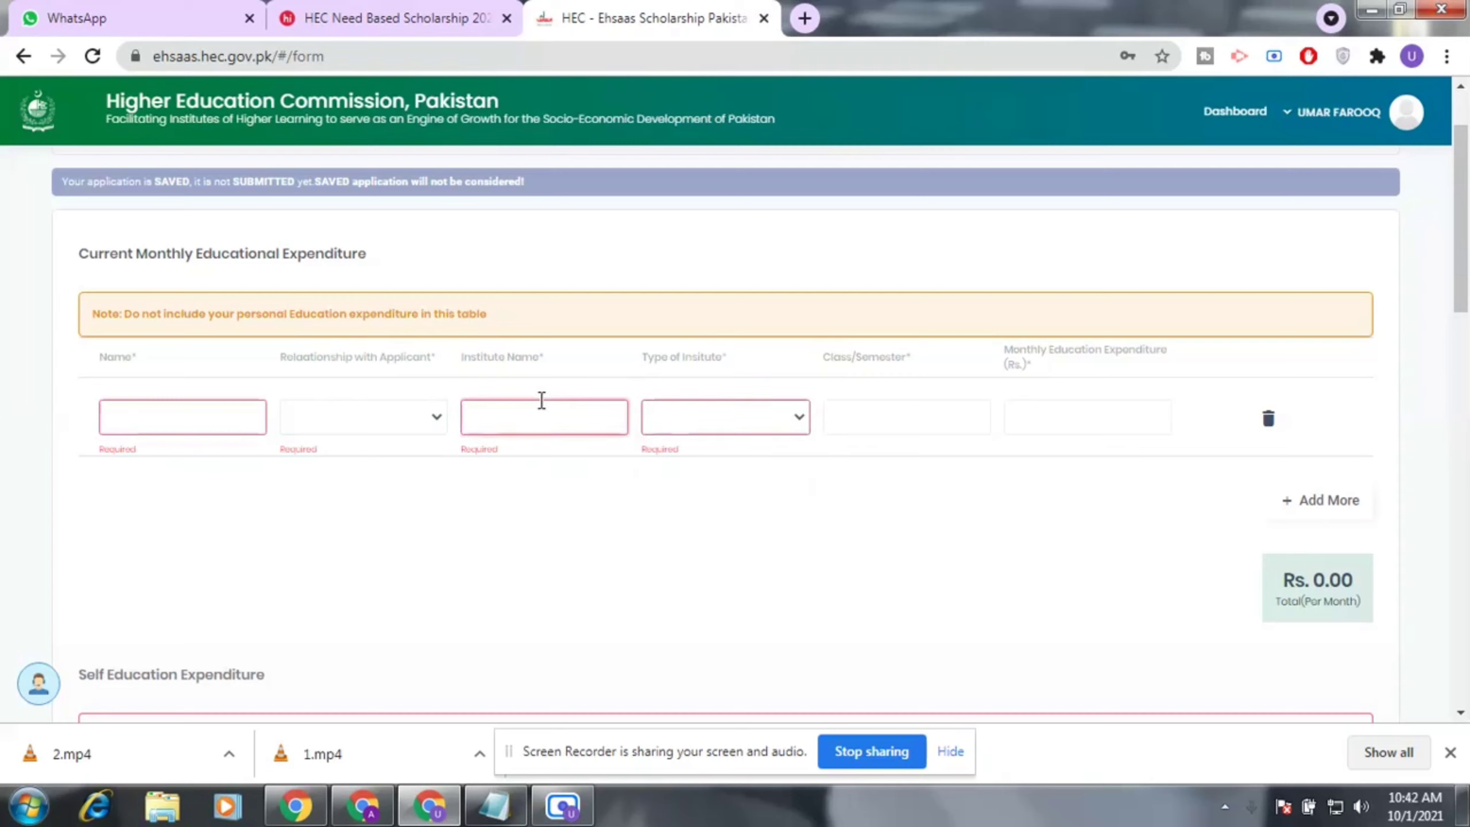
click(888, 412)
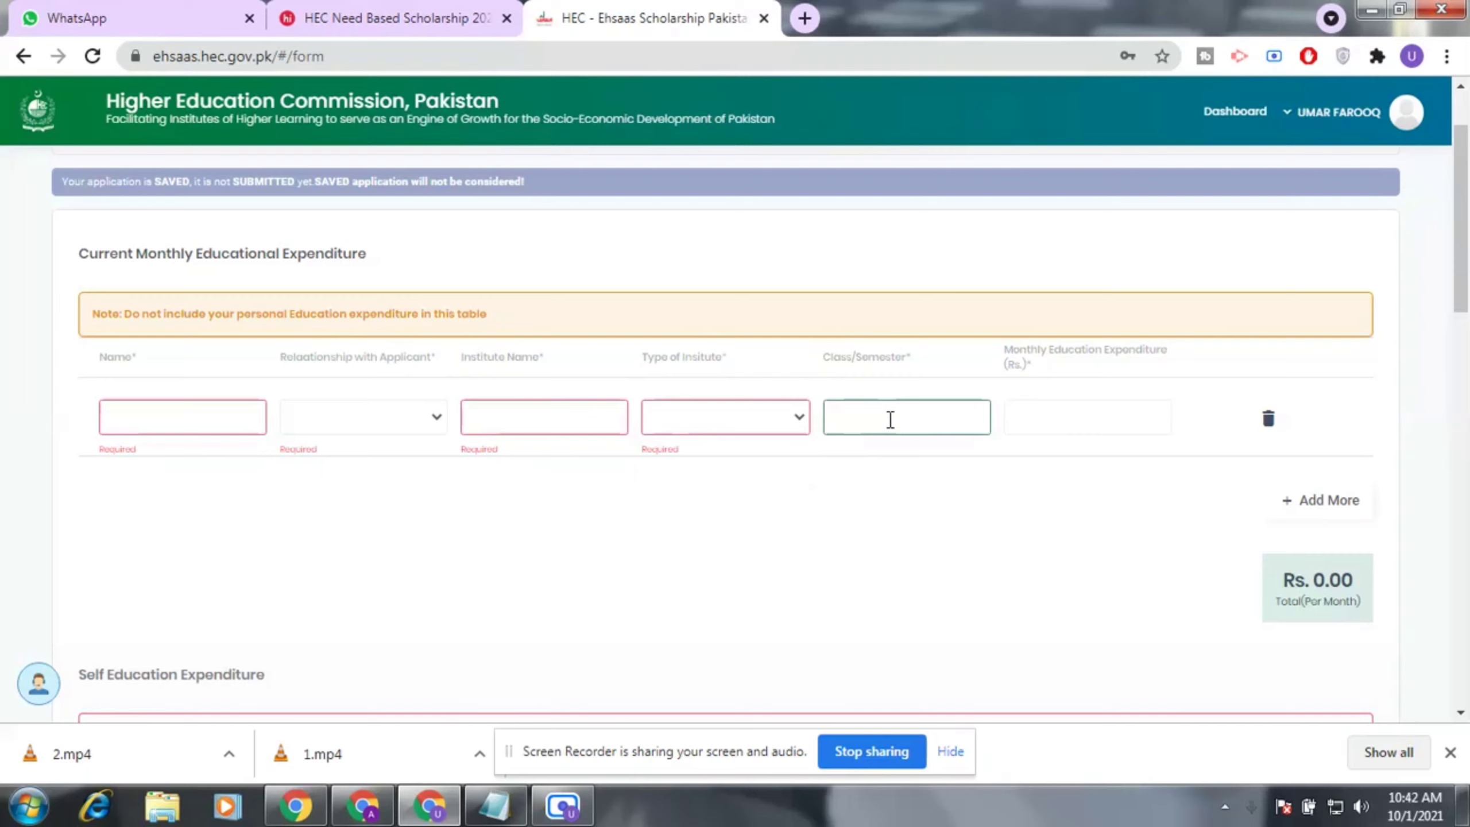
click(1087, 415)
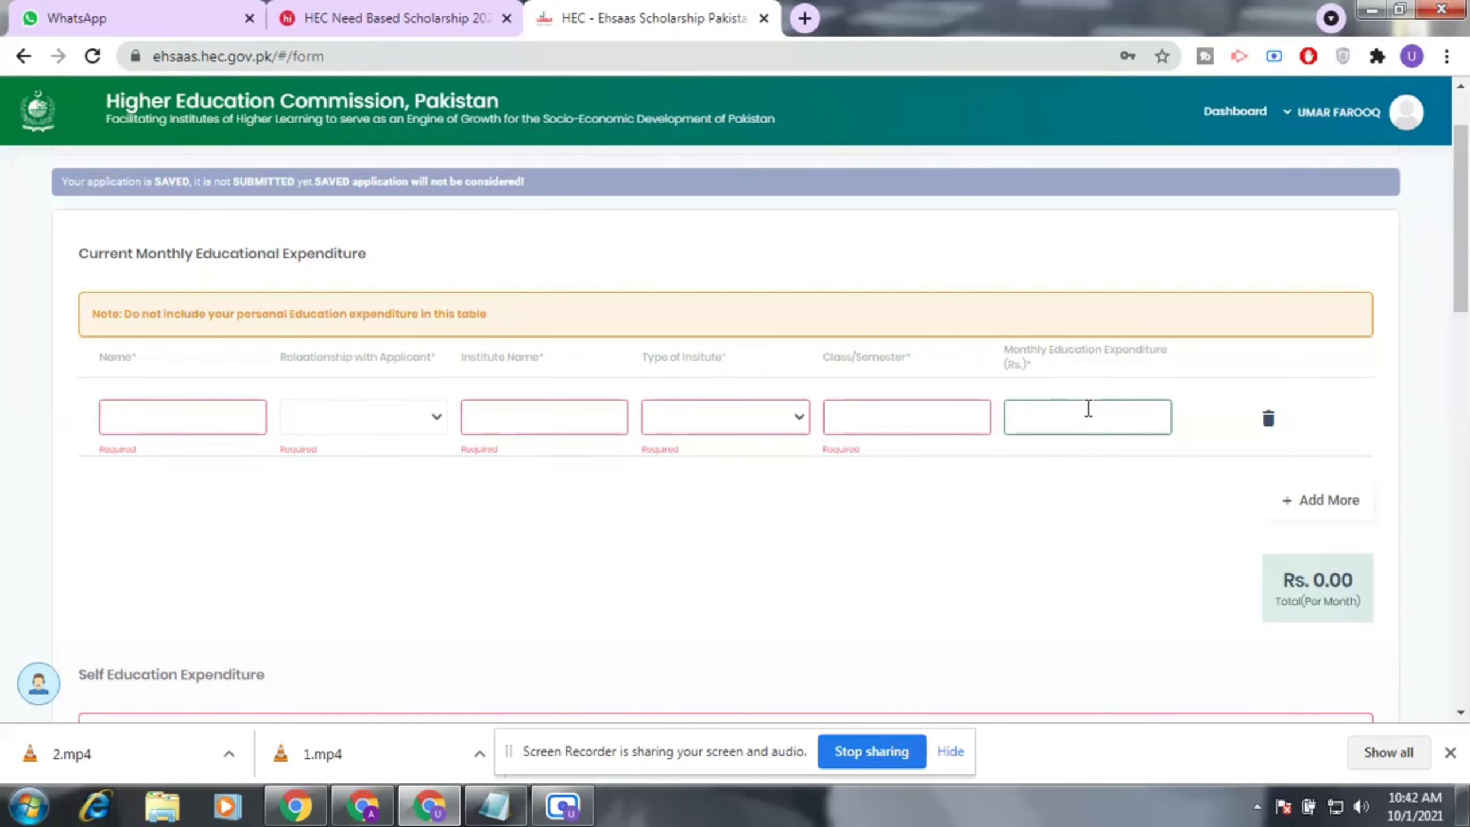
scroll(1088, 408, down, 5)
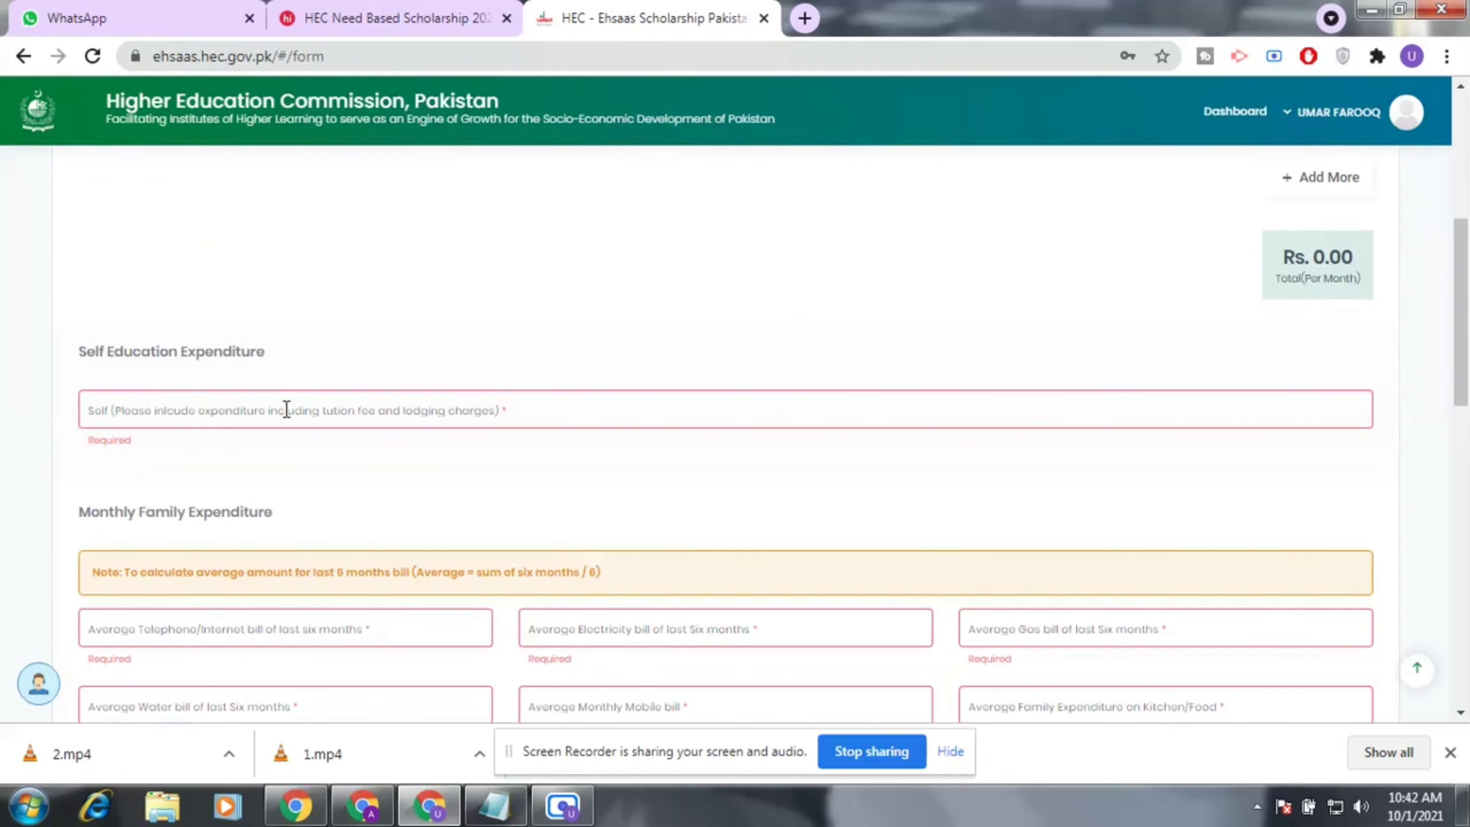
Step through the telephone, electricity, gas, water, mobile and kitchen expenditure fields without values.
click(306, 409)
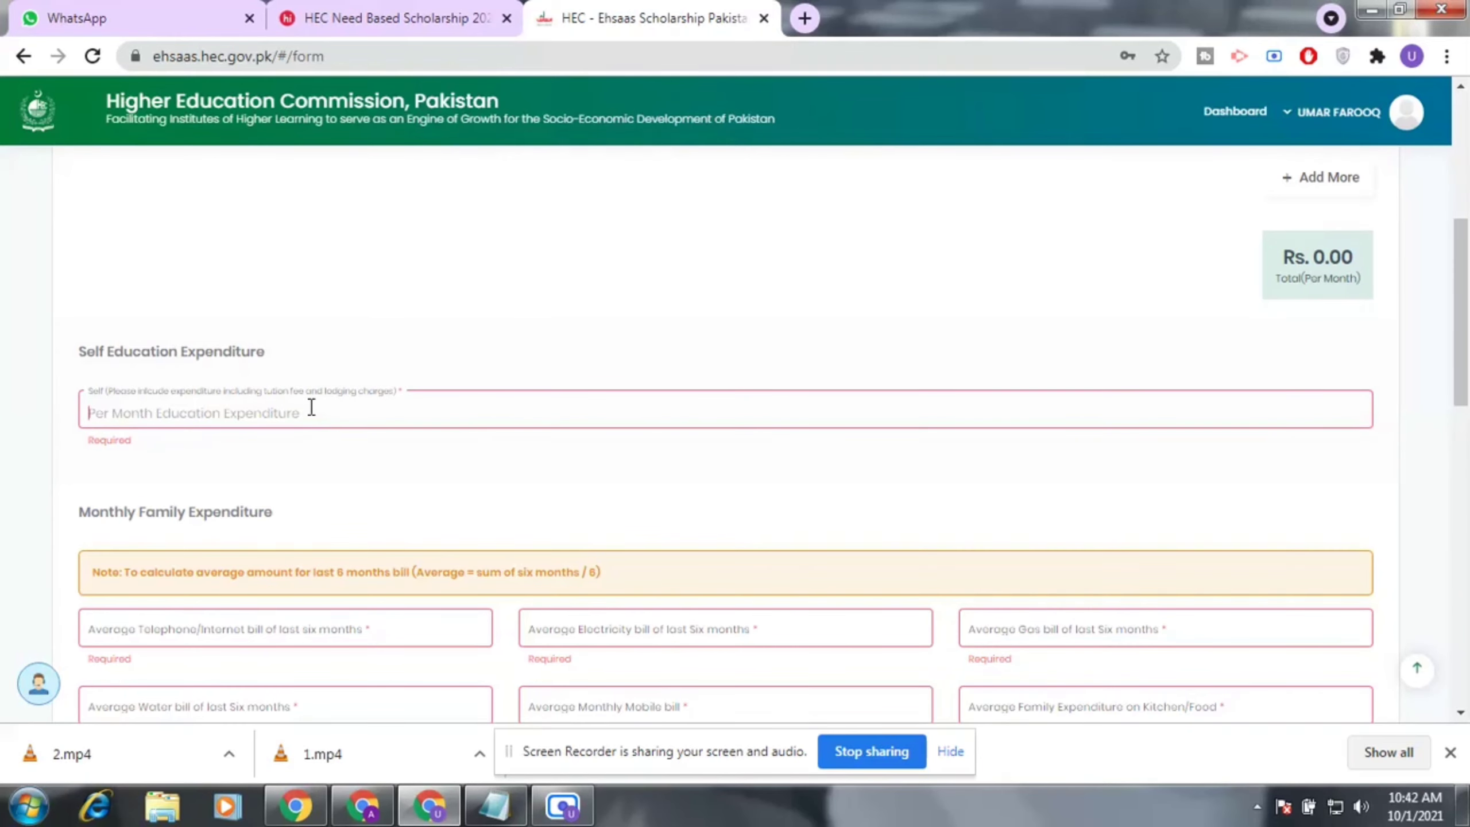
scroll(311, 407, down, 3)
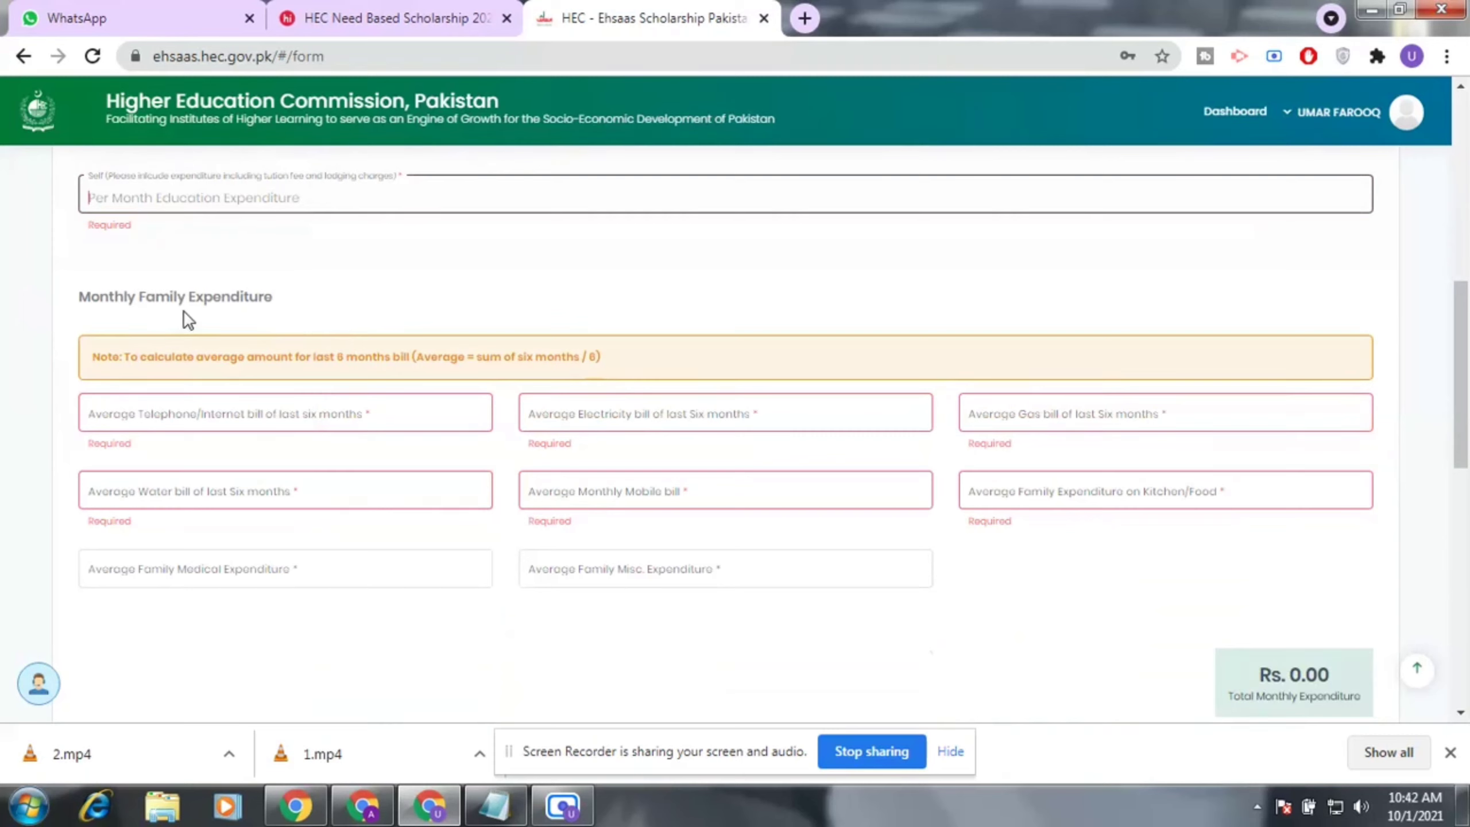
click(359, 421)
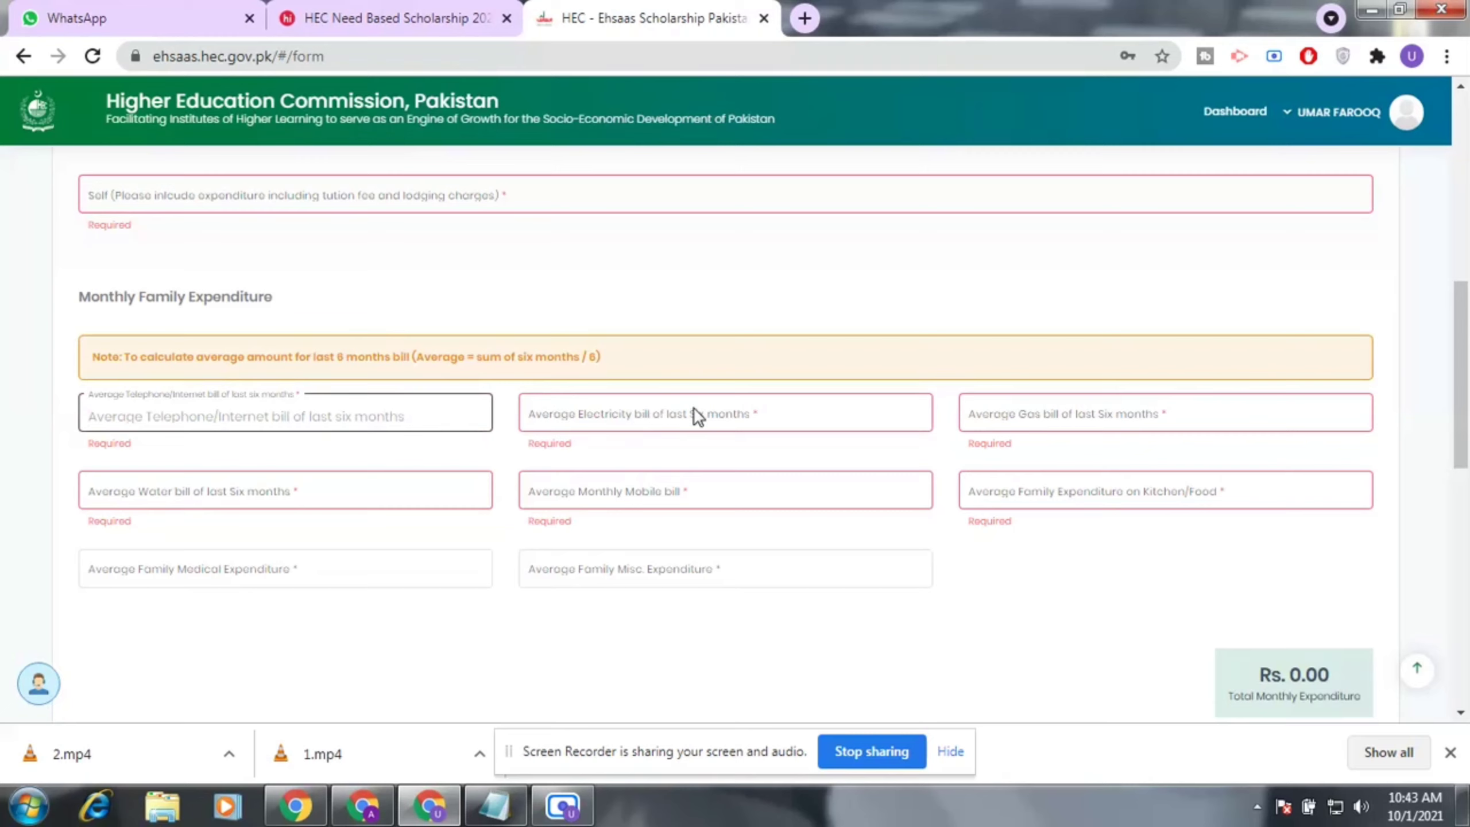
click(745, 414)
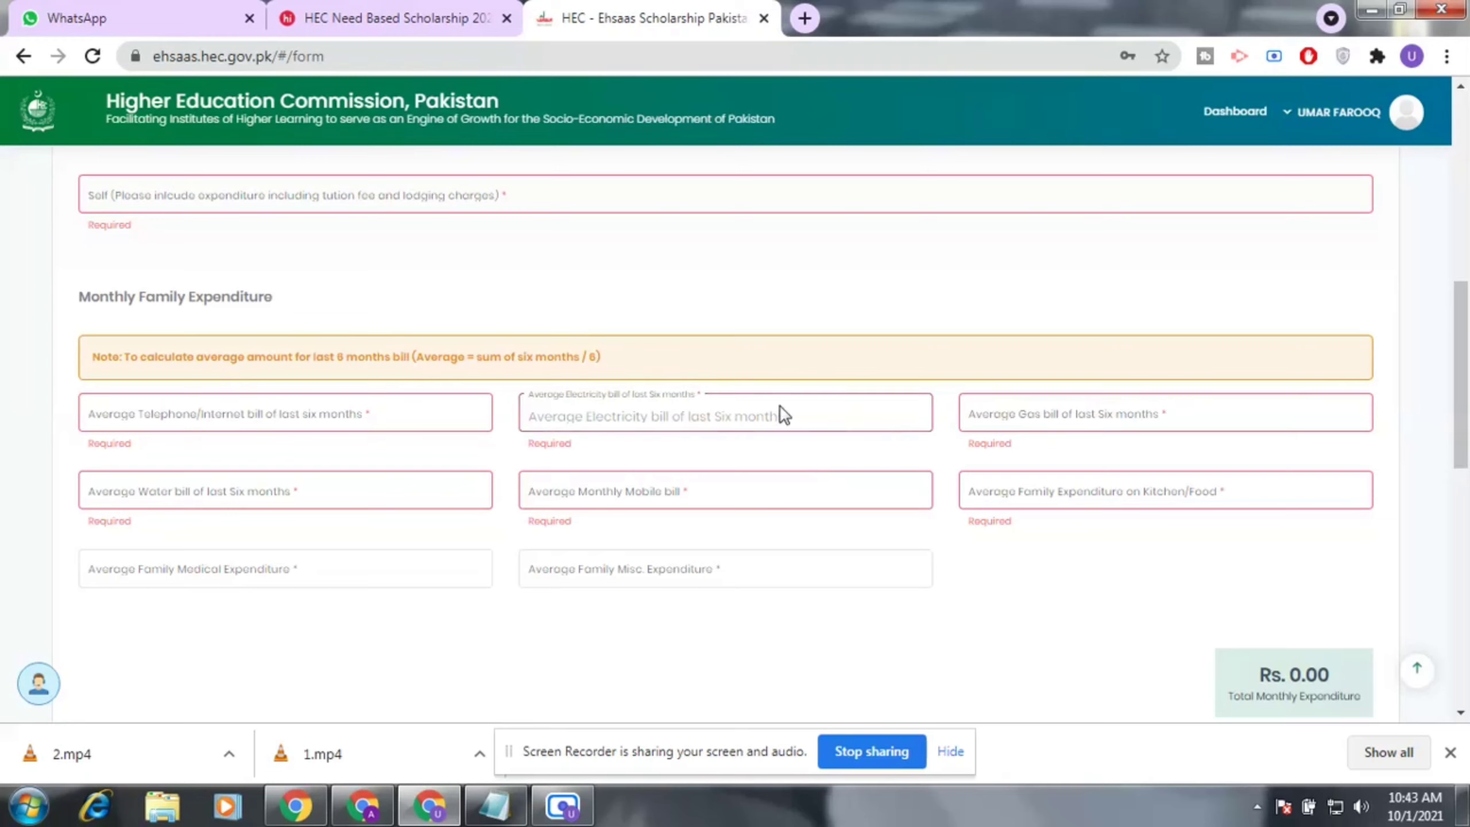
click(1161, 414)
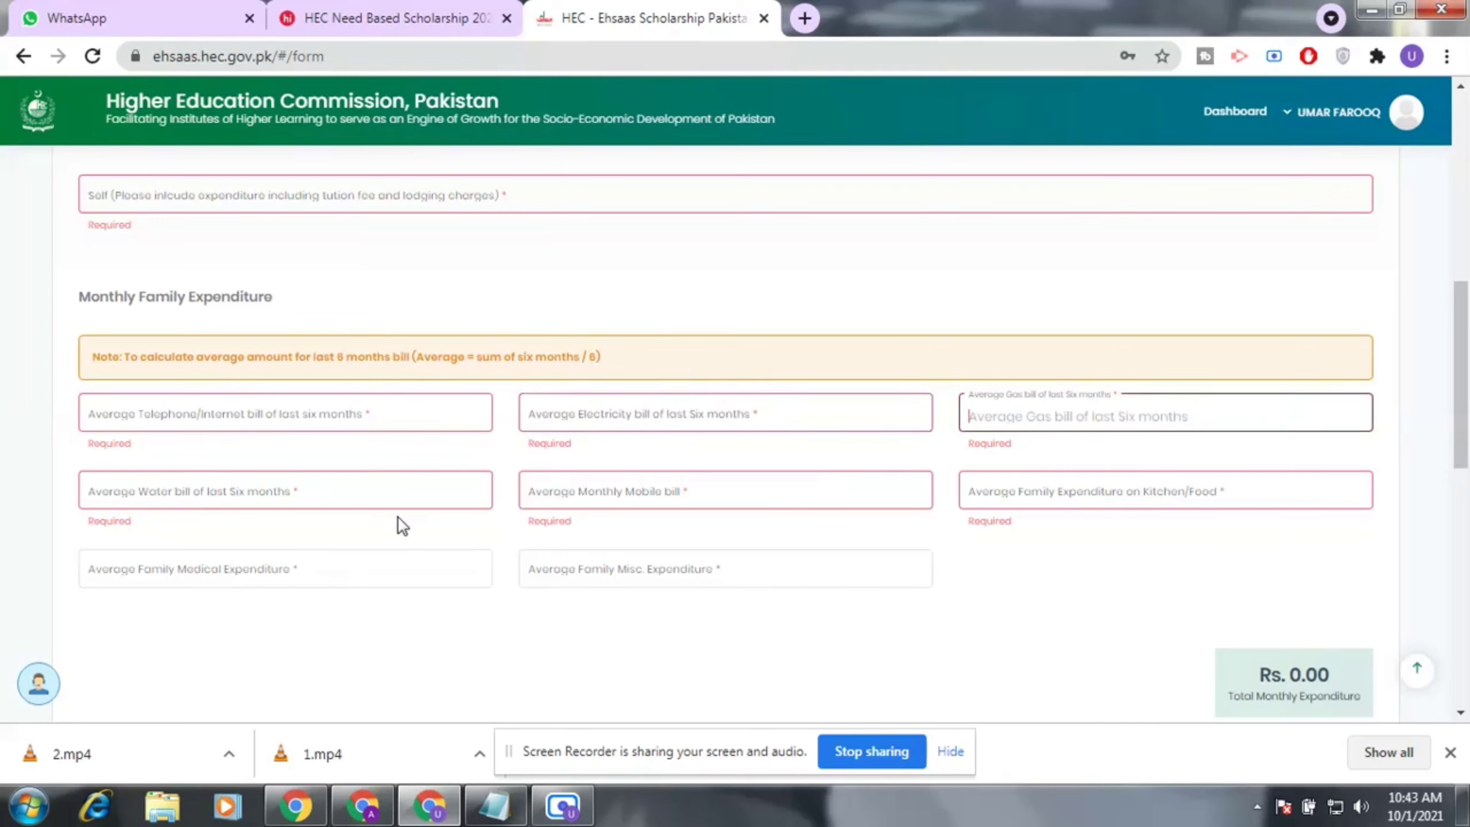
click(414, 493)
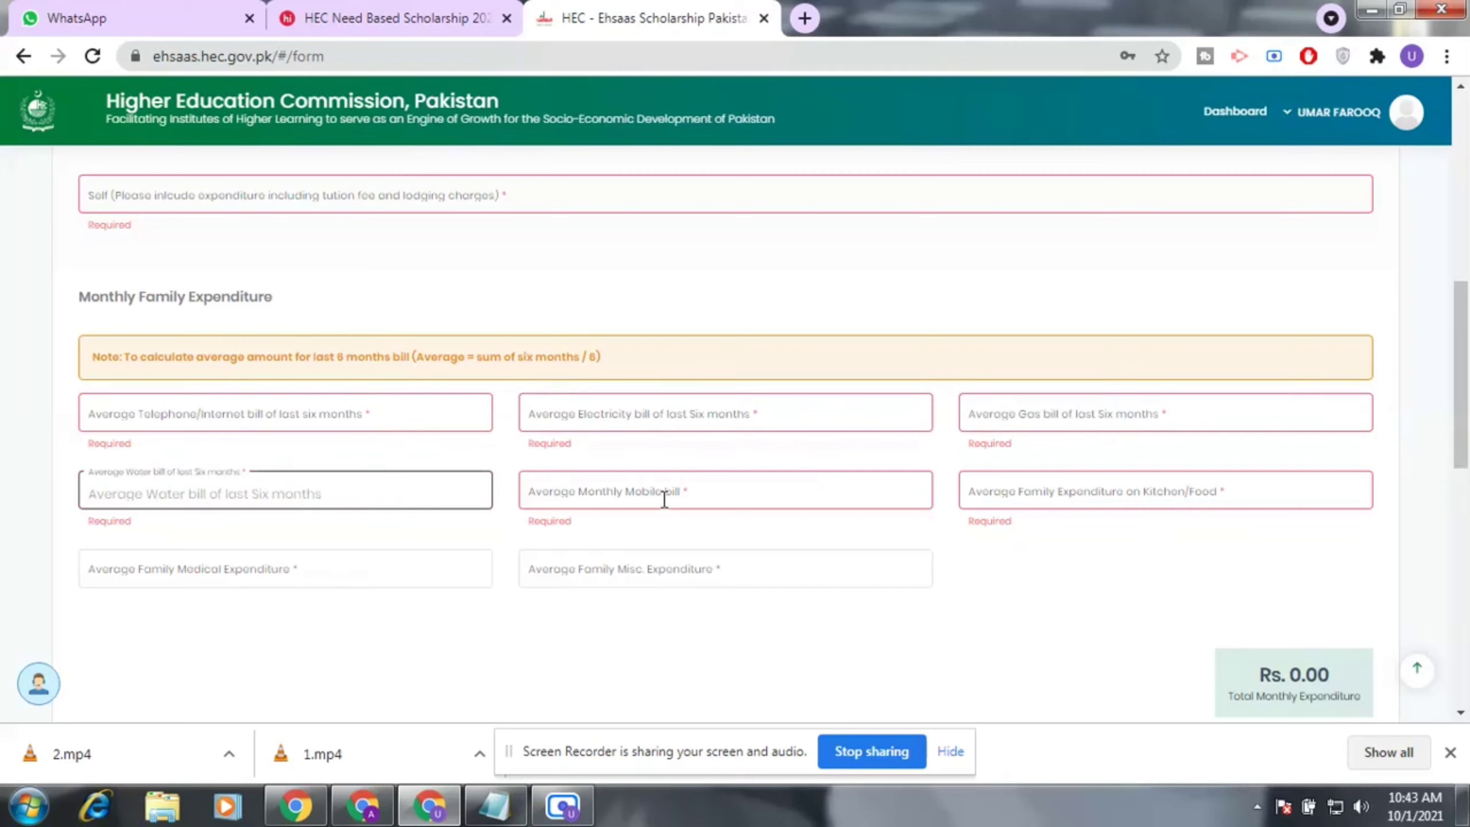
click(709, 498)
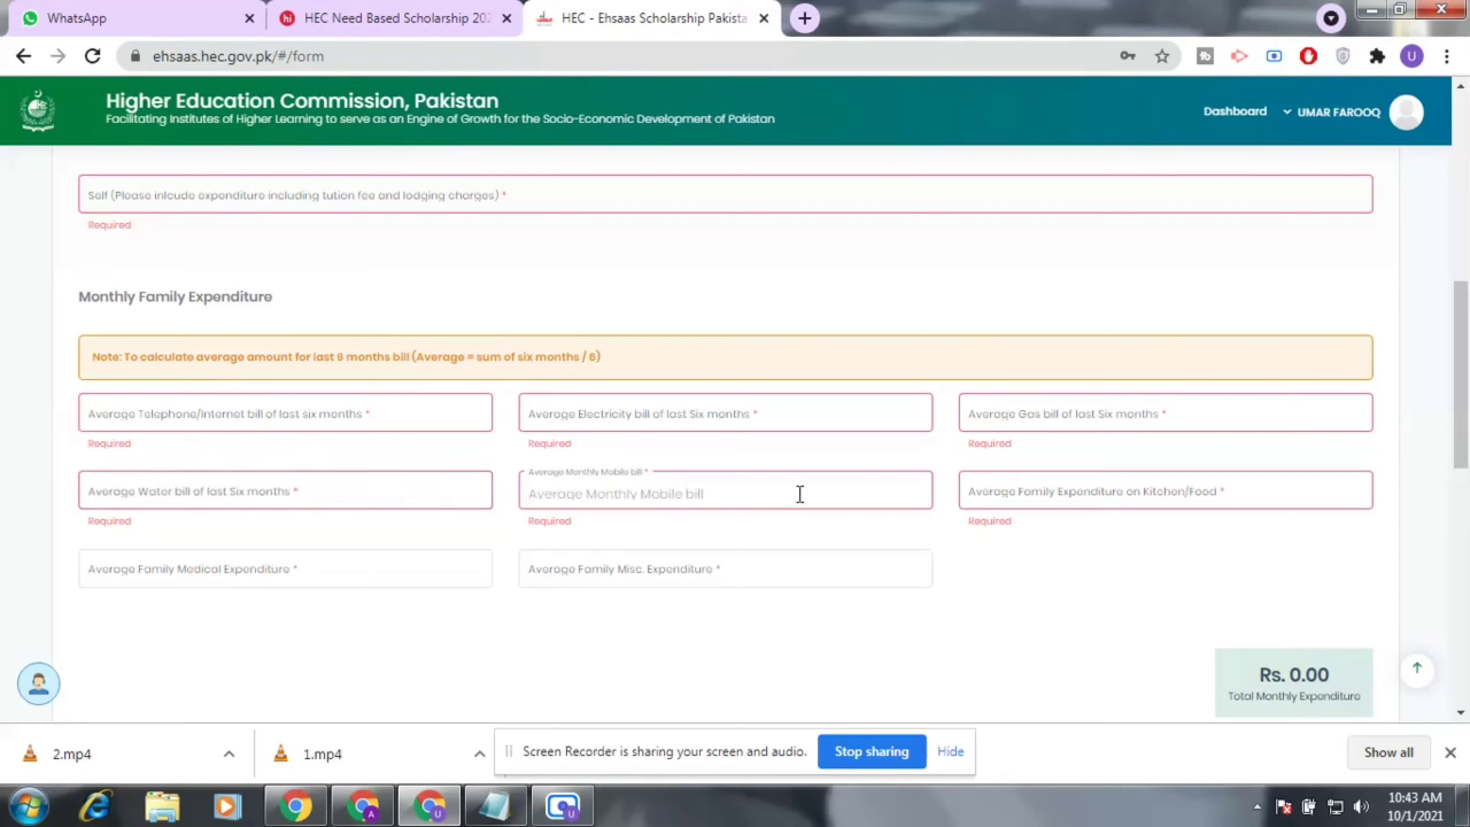
click(1089, 489)
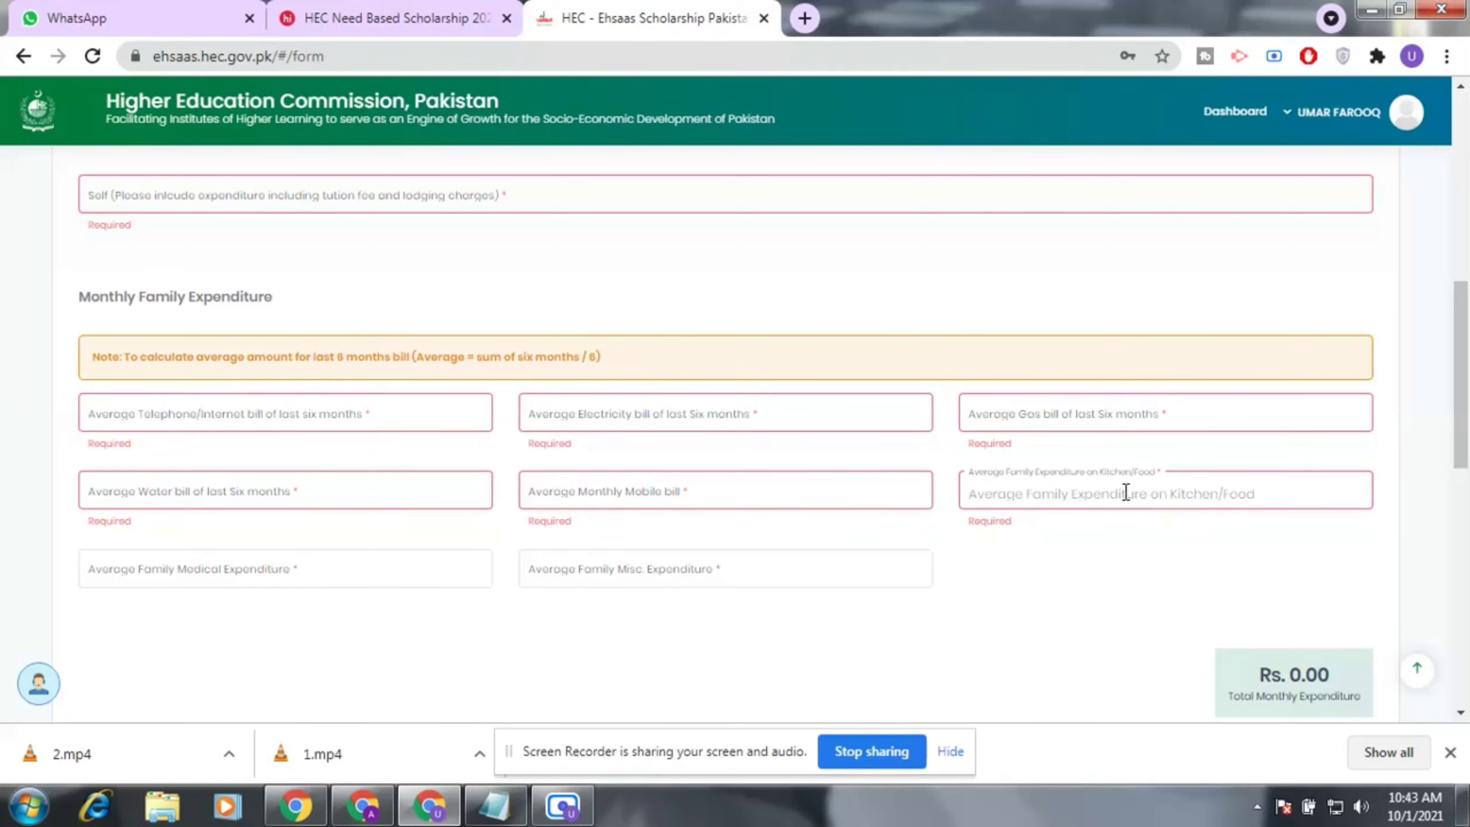
Leave the family medical and misc. expenditure fields empty and scroll to Accommodation Expenditures.
scroll(347, 556, down, 2)
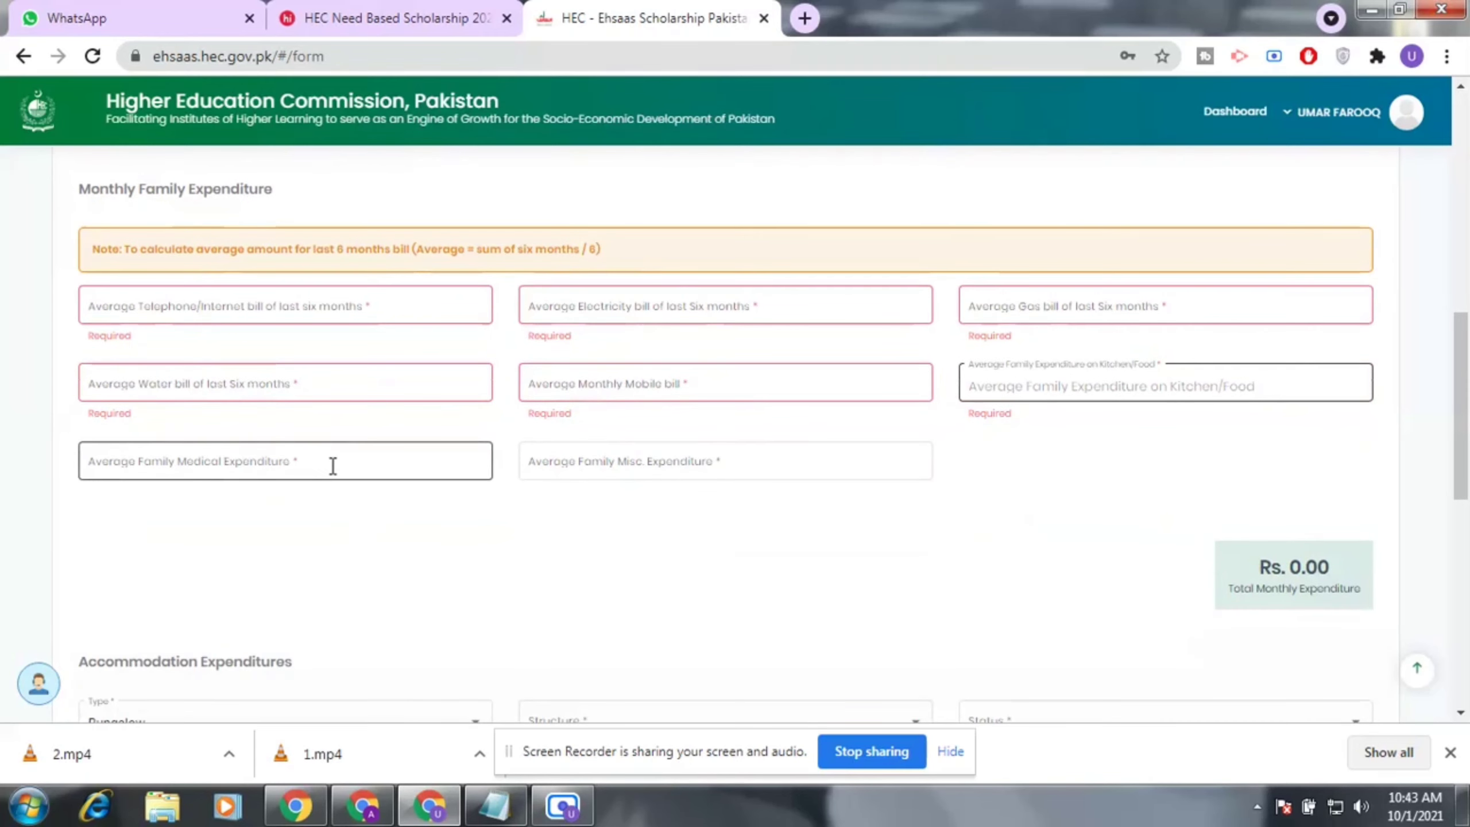
click(374, 466)
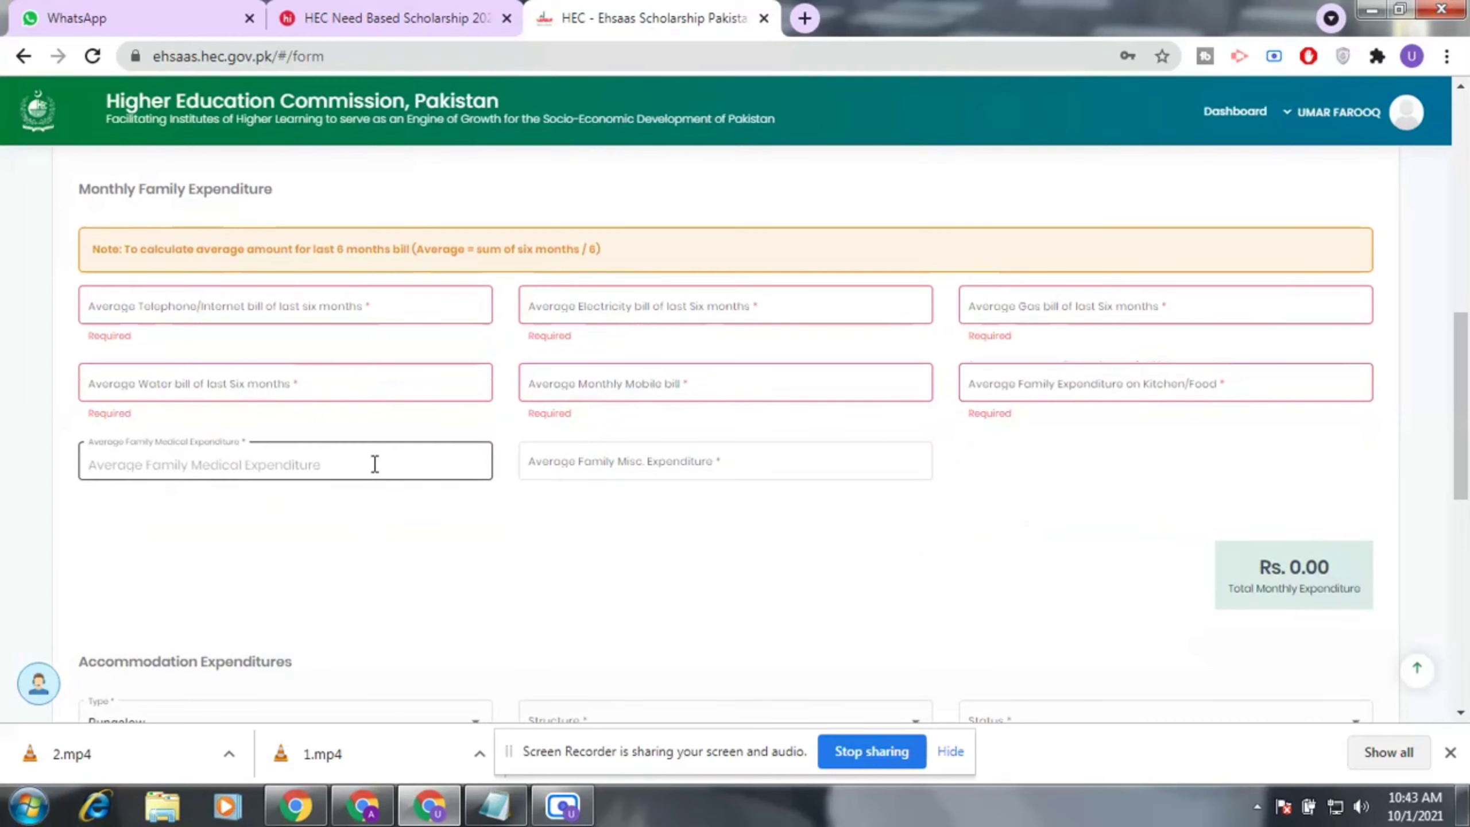
click(723, 462)
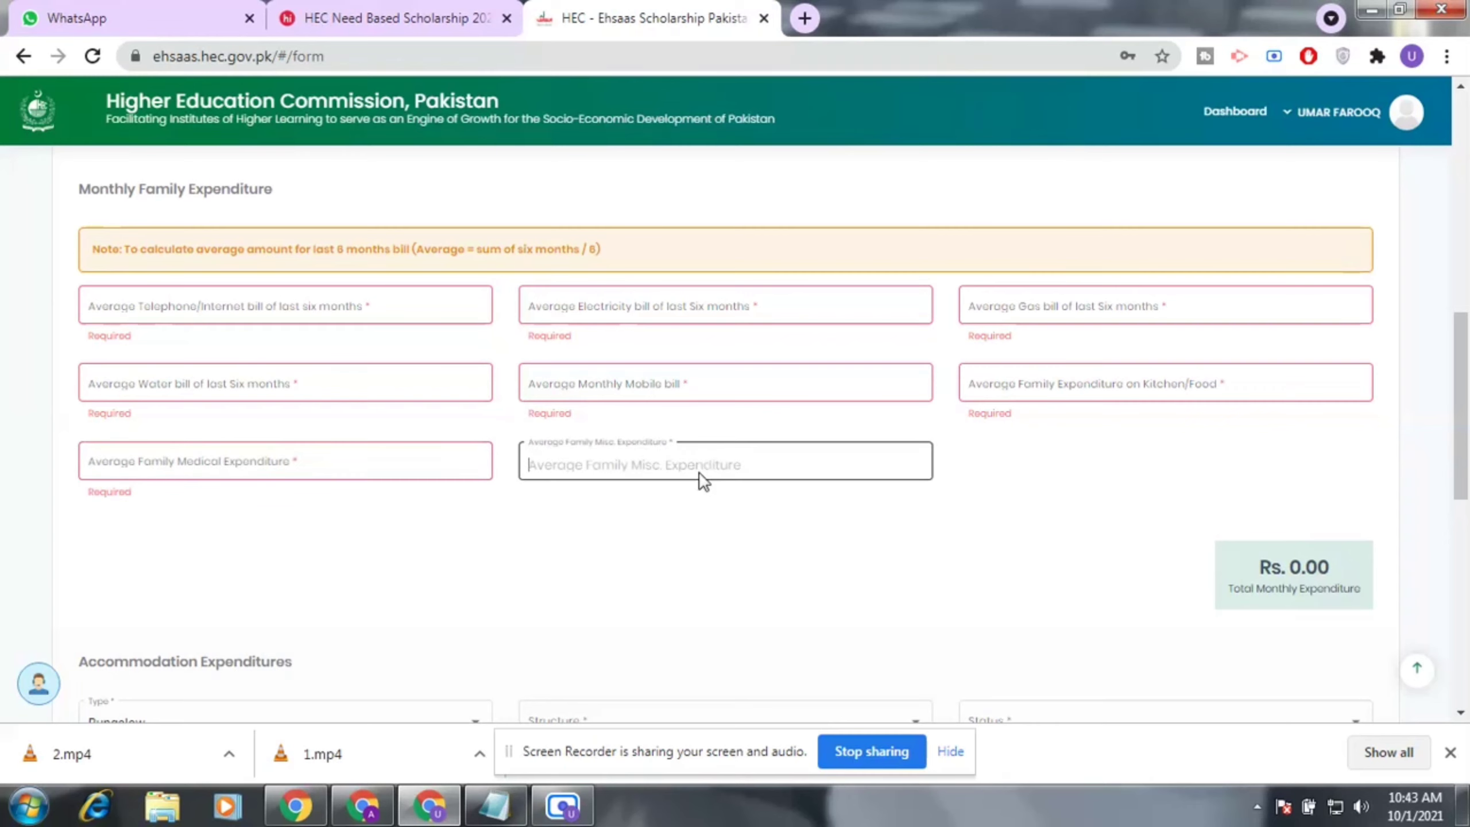
scroll(716, 486, down, 3)
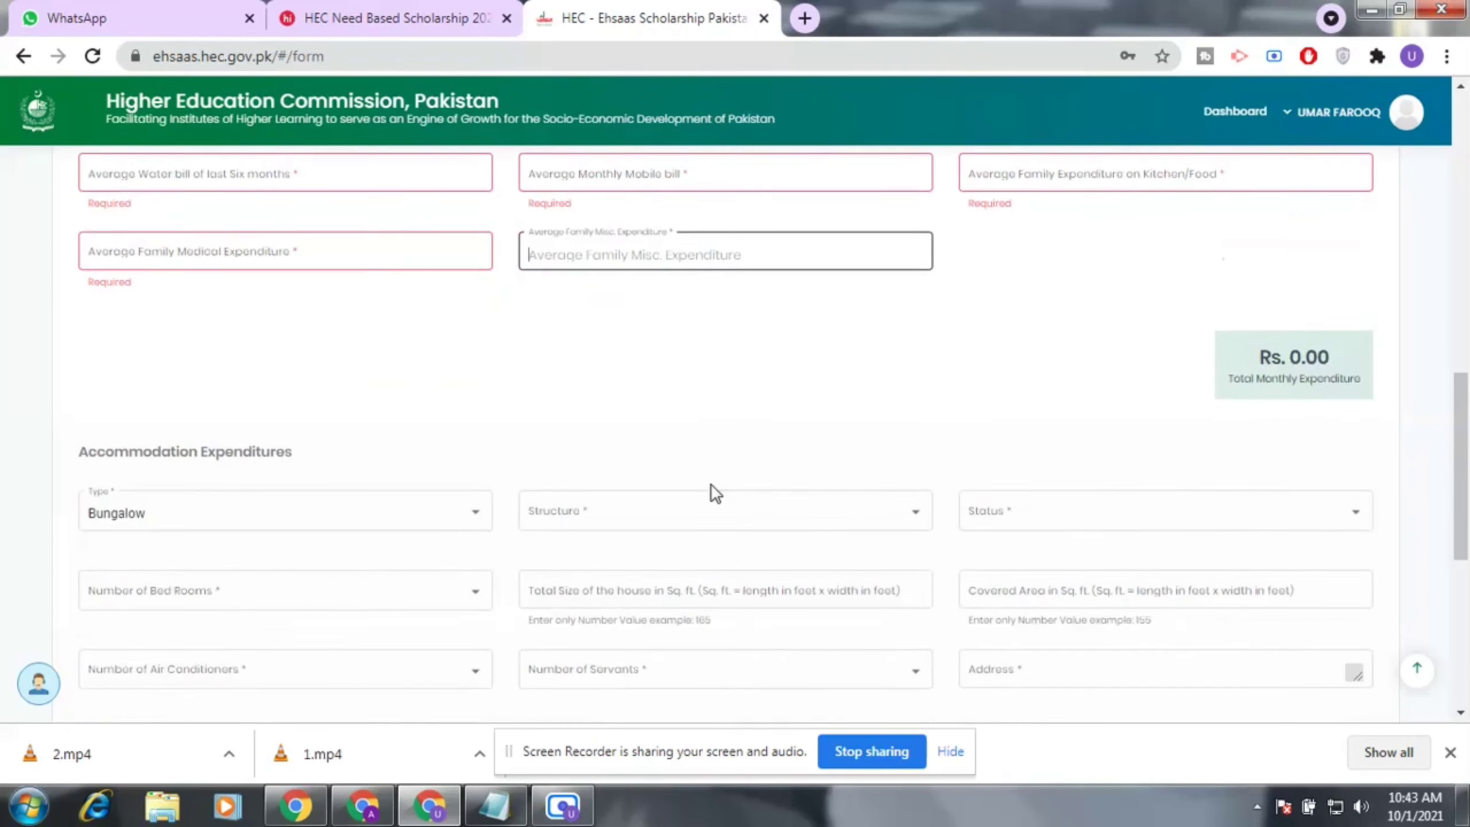
Set the accommodation type to Bungalow, structure to Pucca House, and status to Rented.
scroll(715, 492, down, 2)
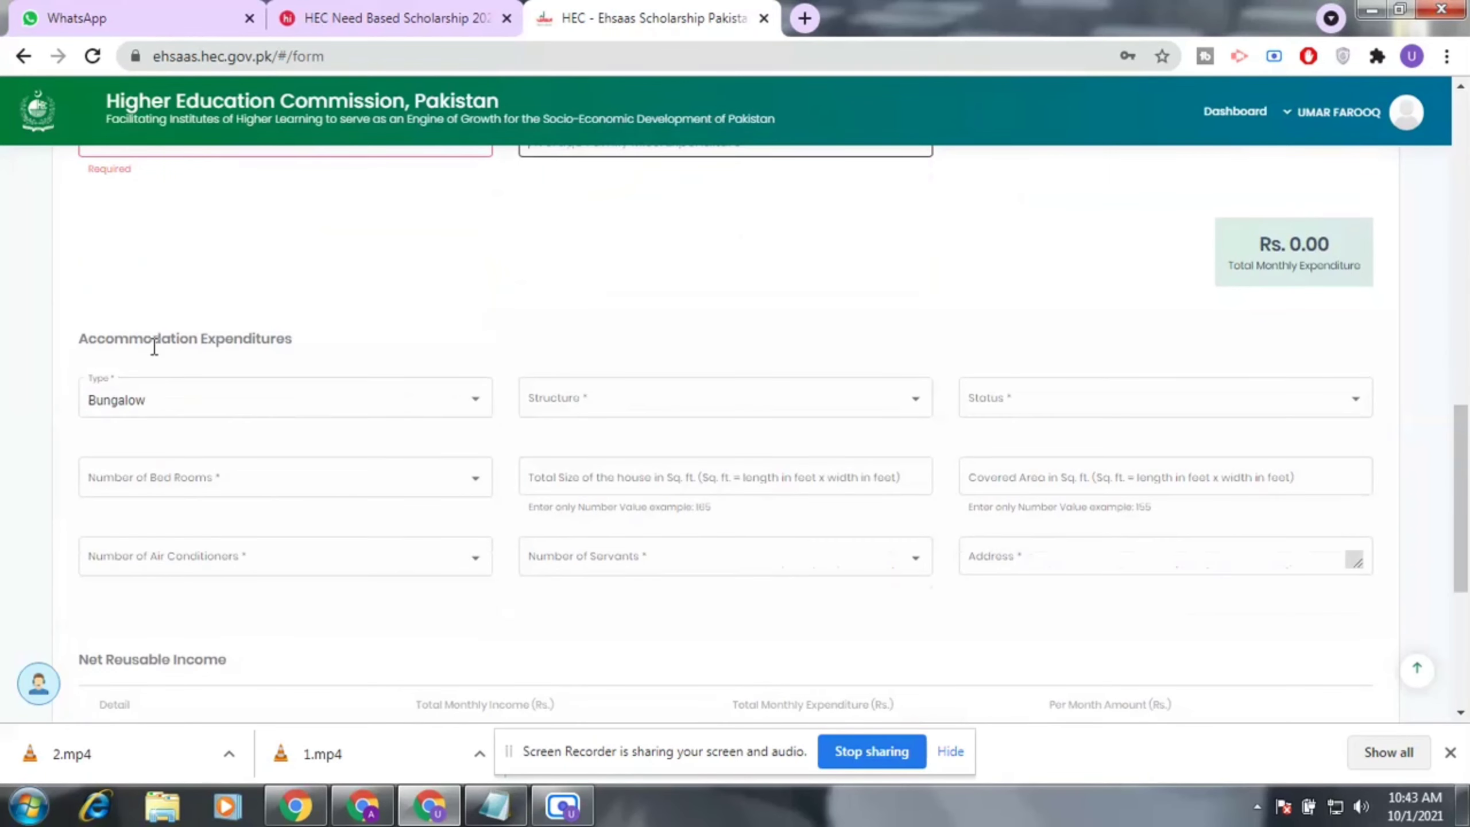
click(472, 412)
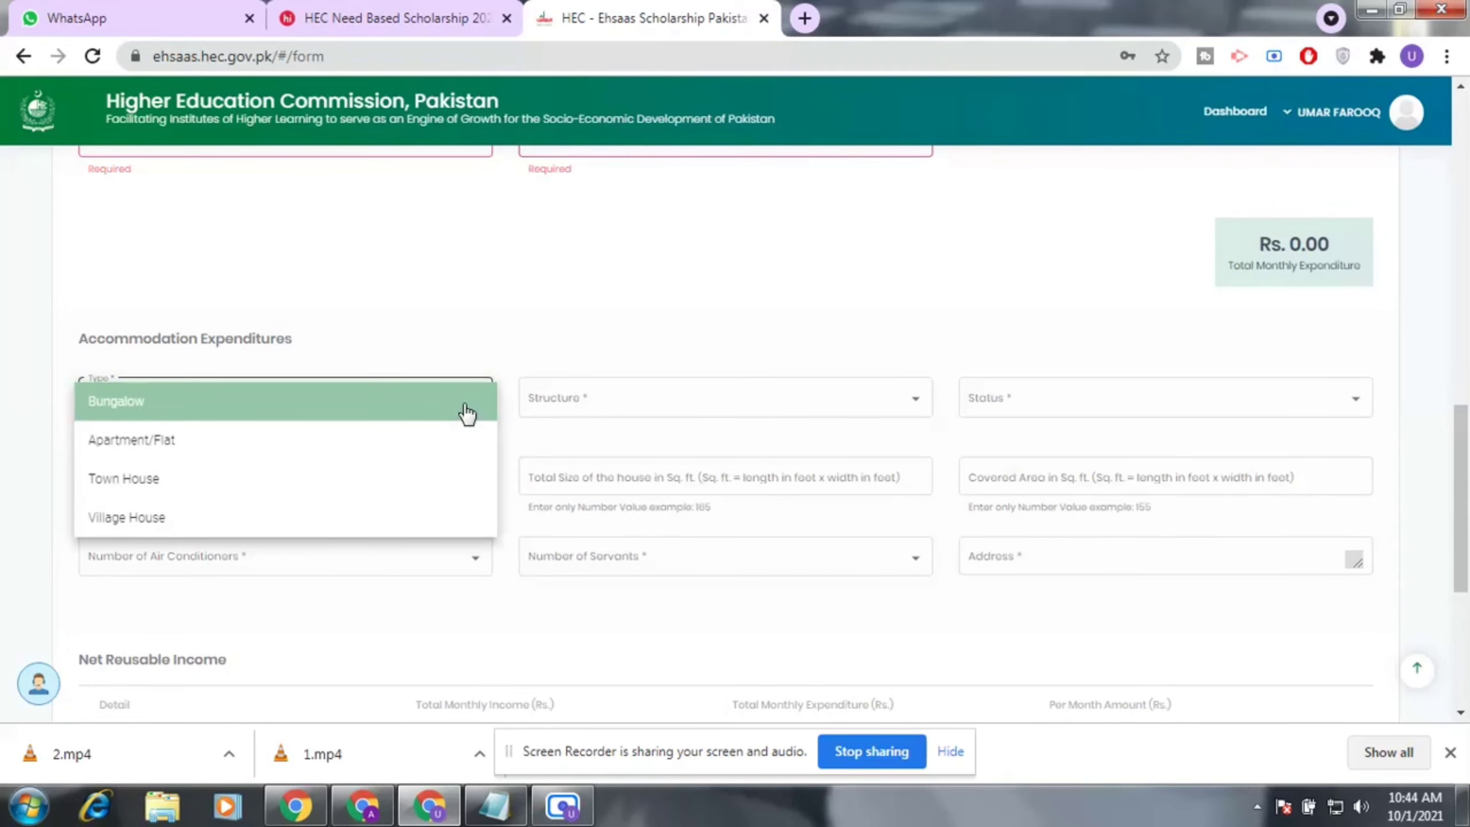
click(466, 413)
click(664, 410)
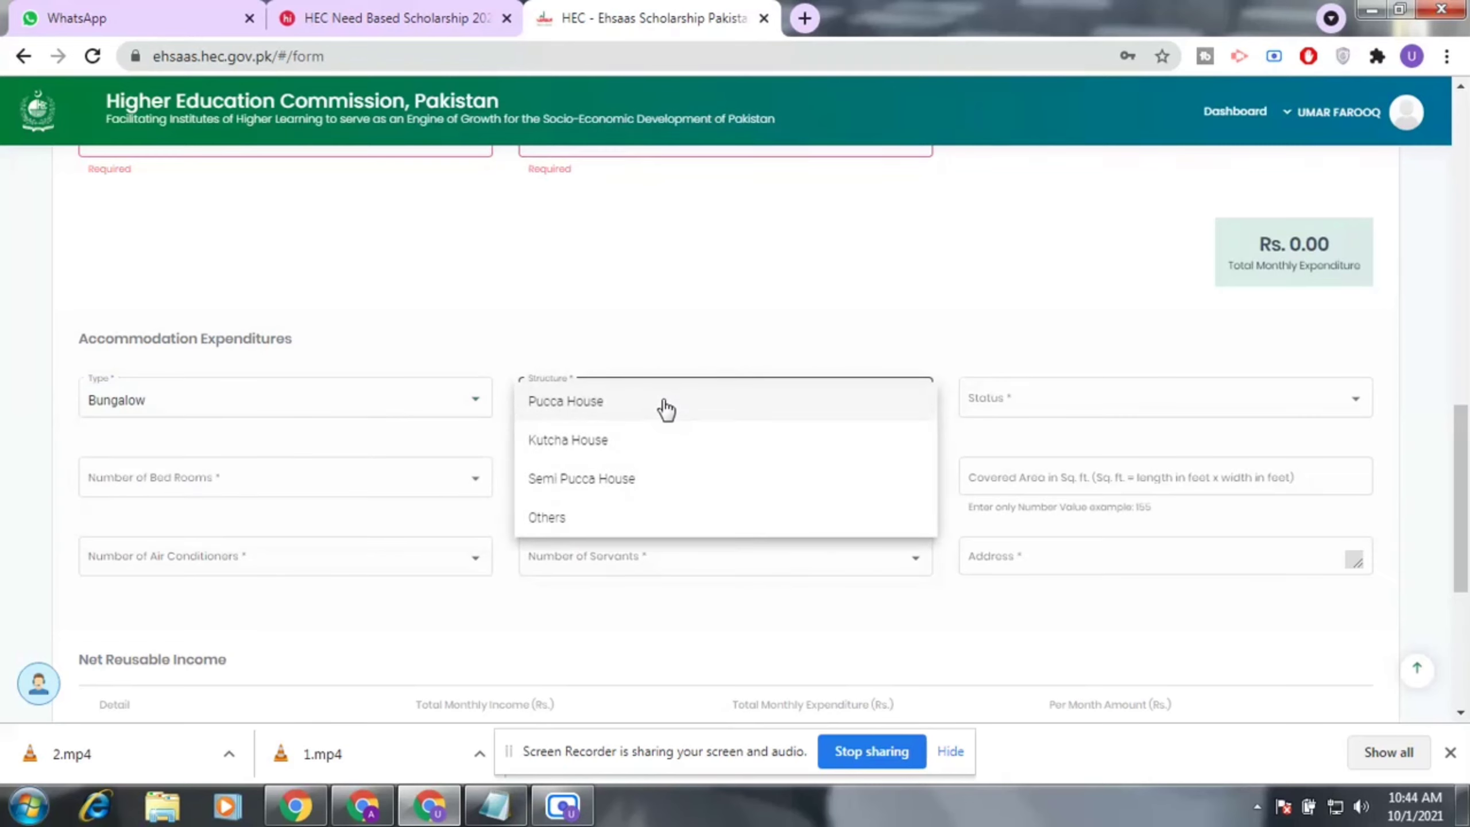
click(666, 410)
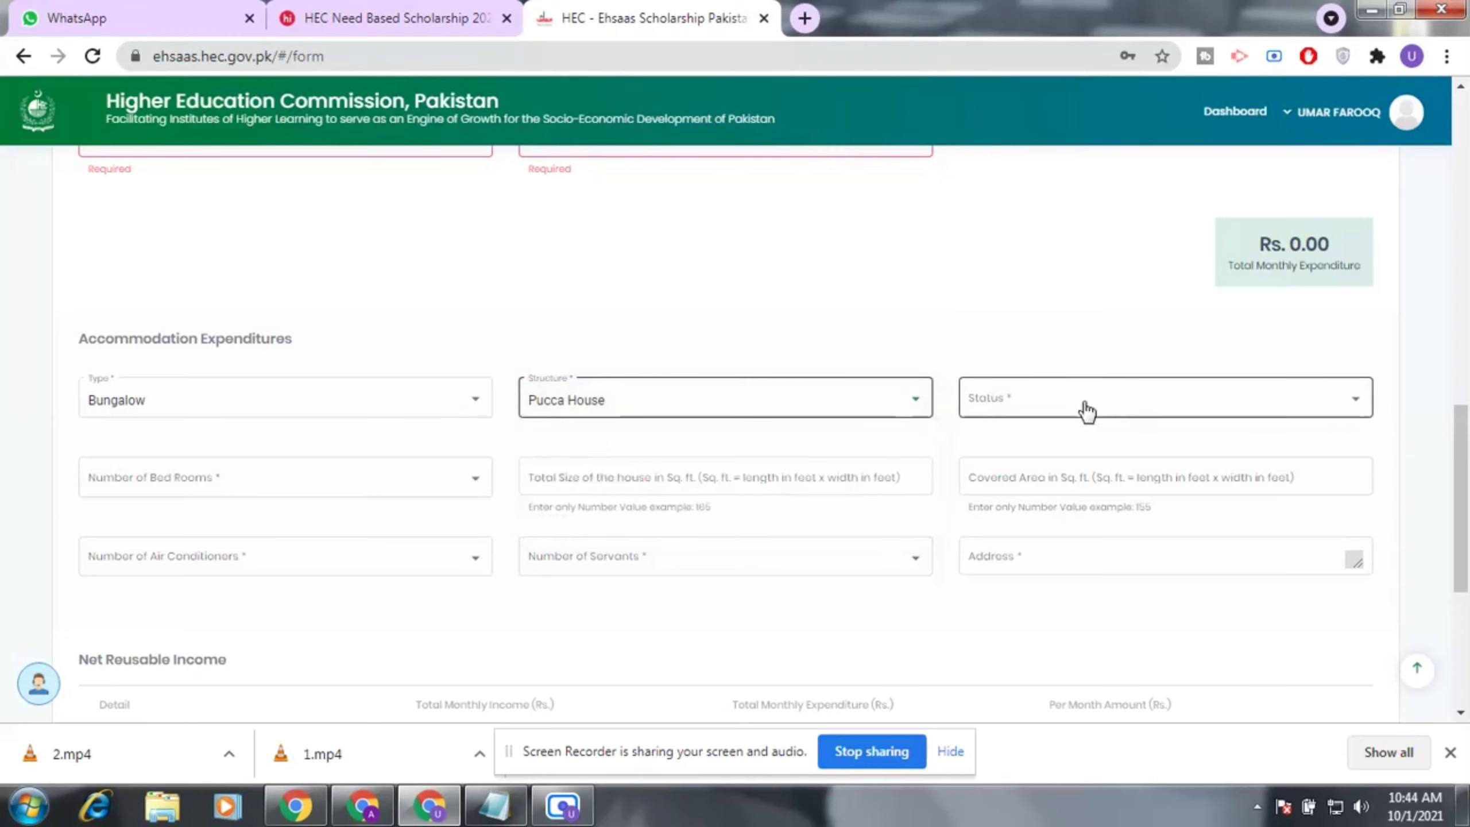
click(1138, 414)
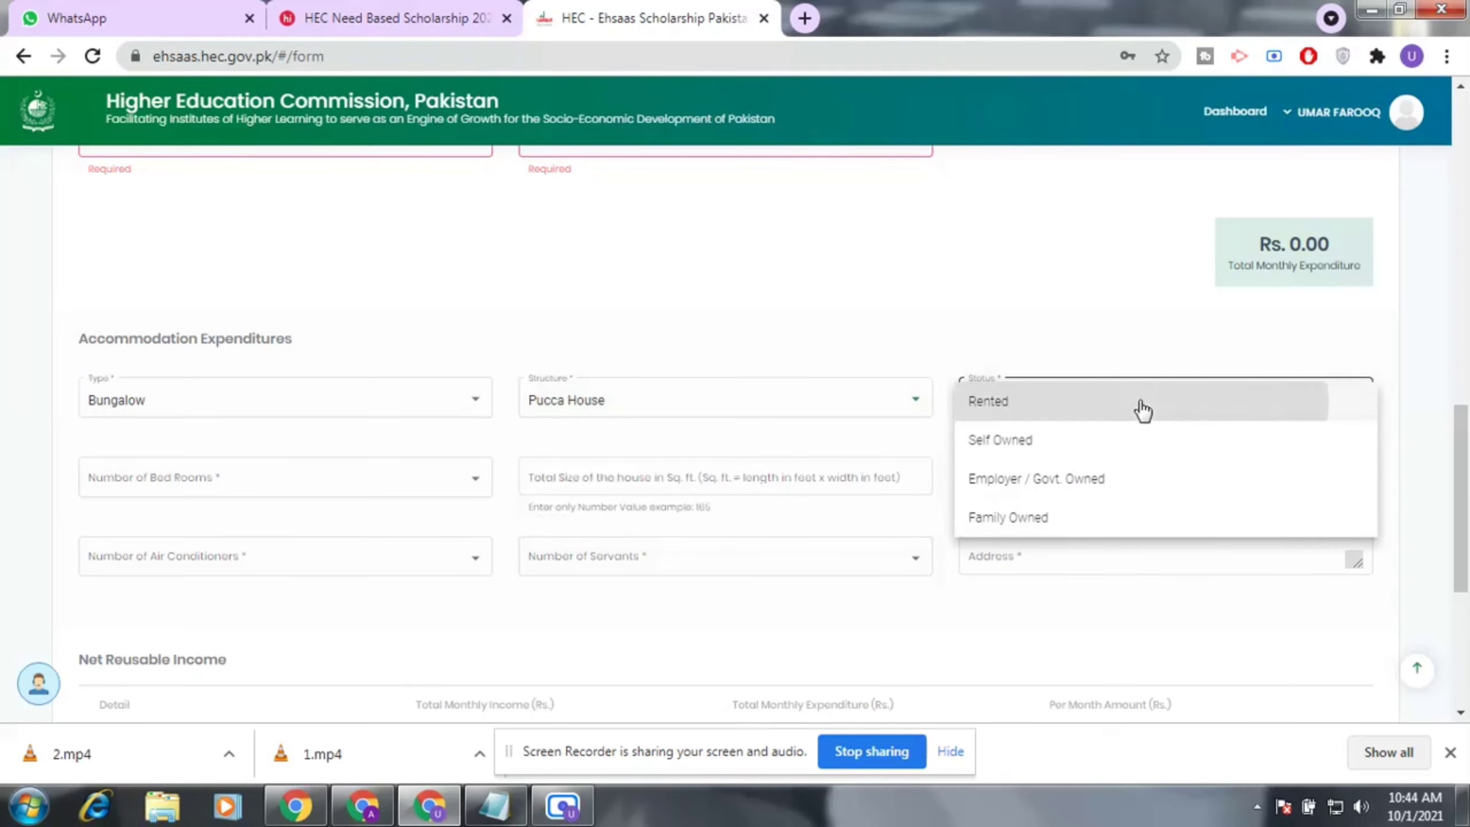
click(1142, 411)
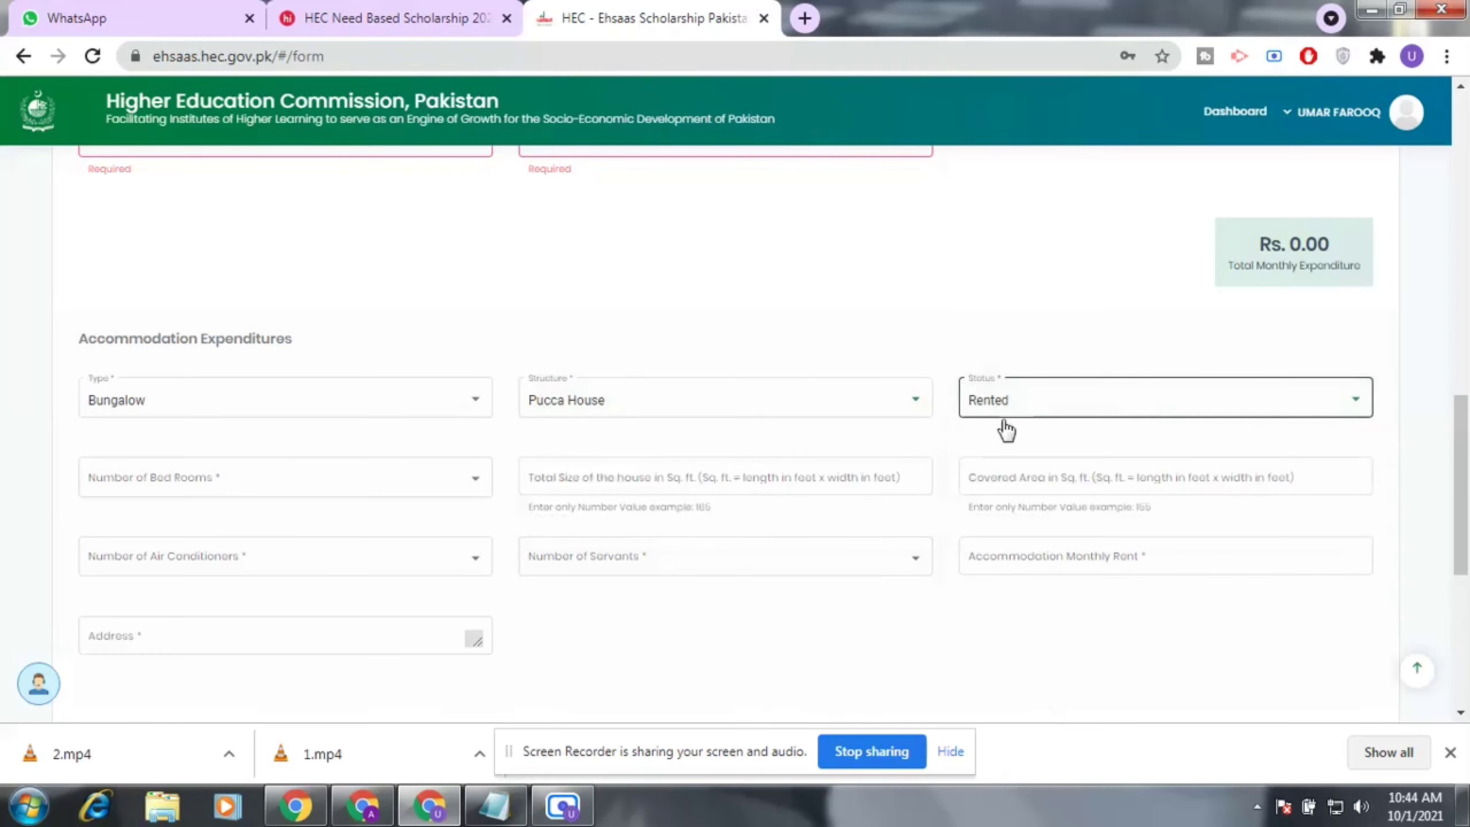
Choose 1-2 bedrooms and go through the address, total size and covered area fields.
click(355, 486)
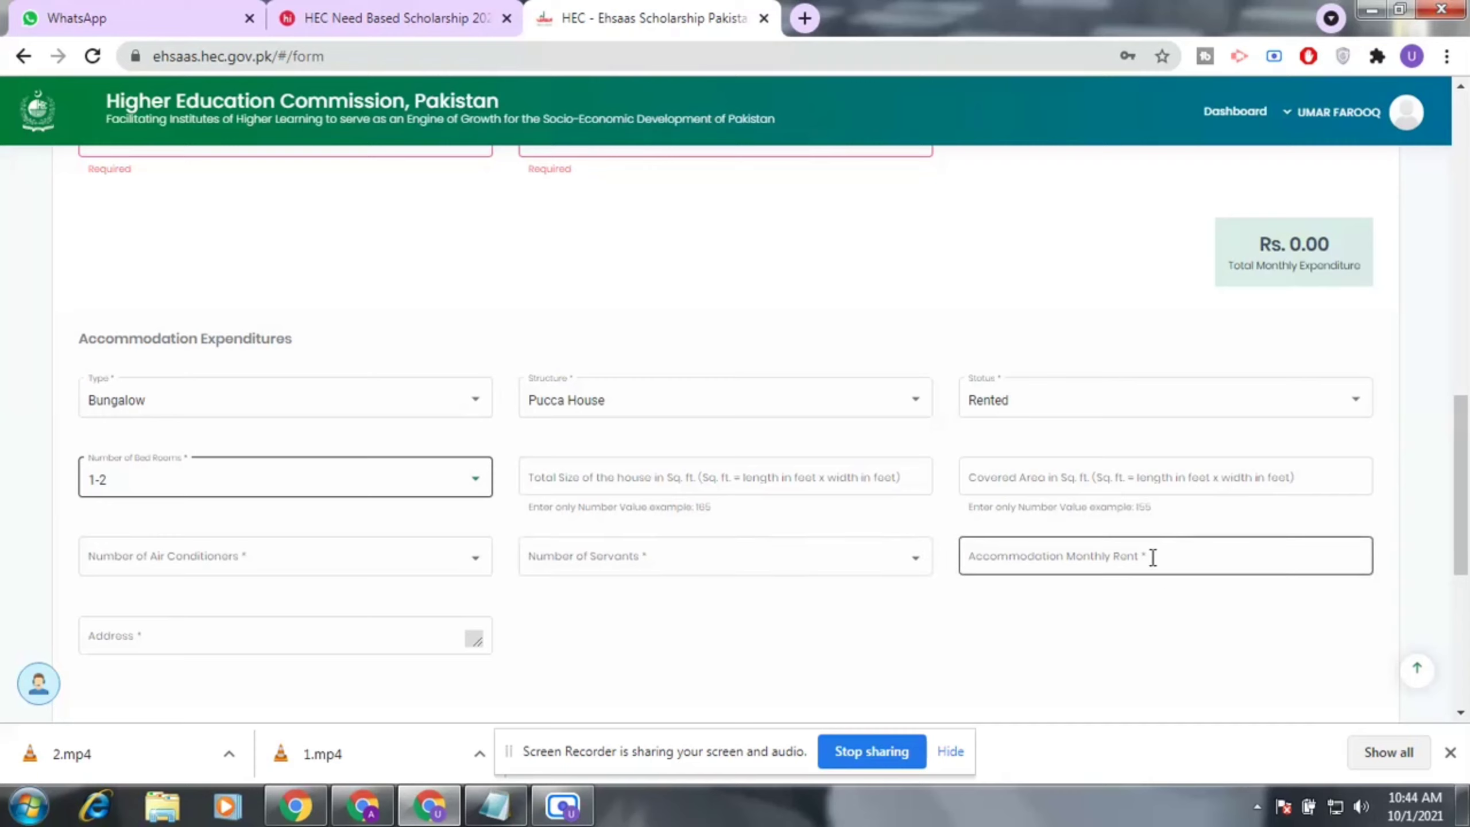
click(381, 643)
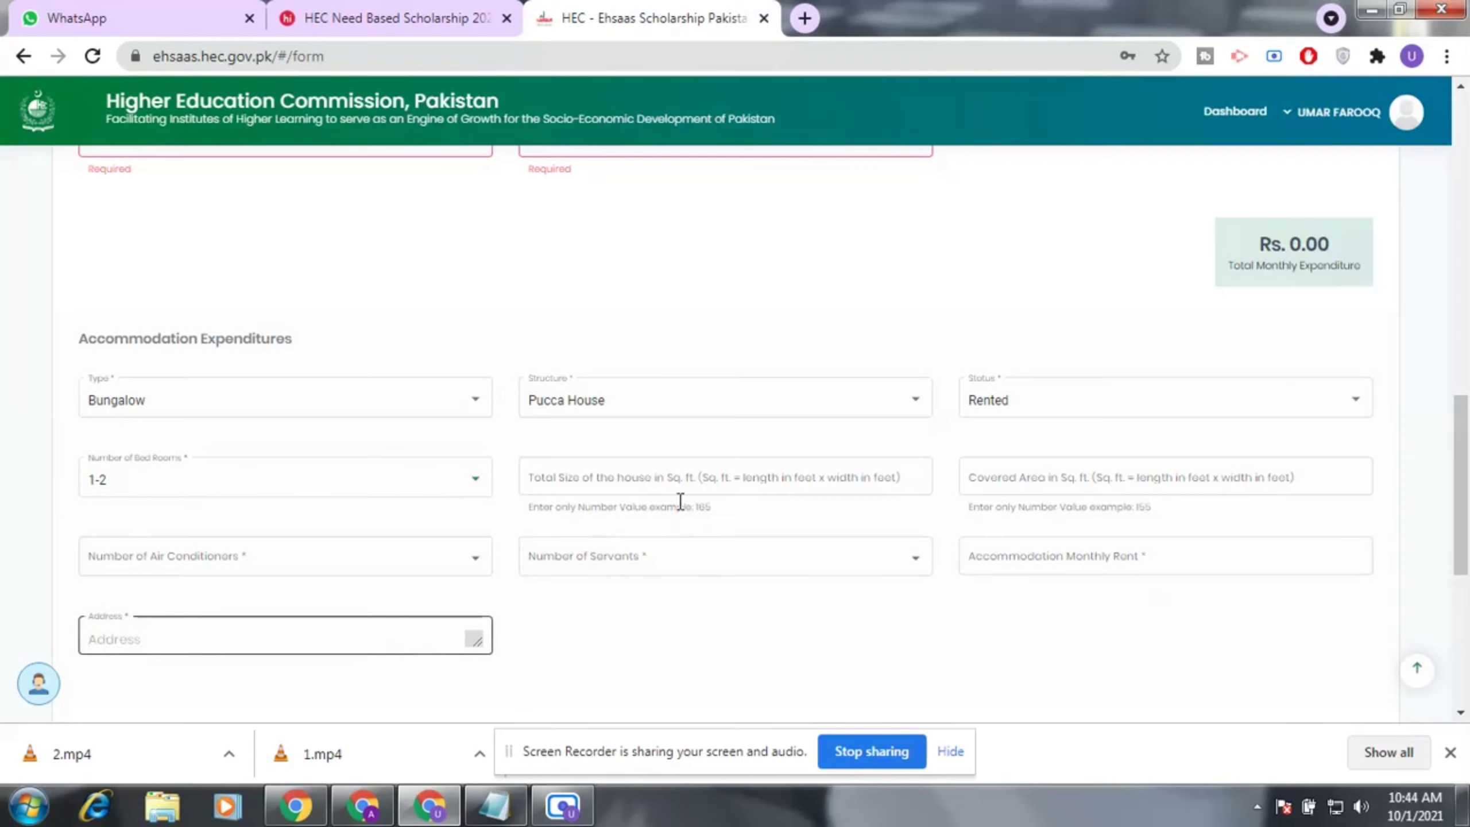
click(761, 478)
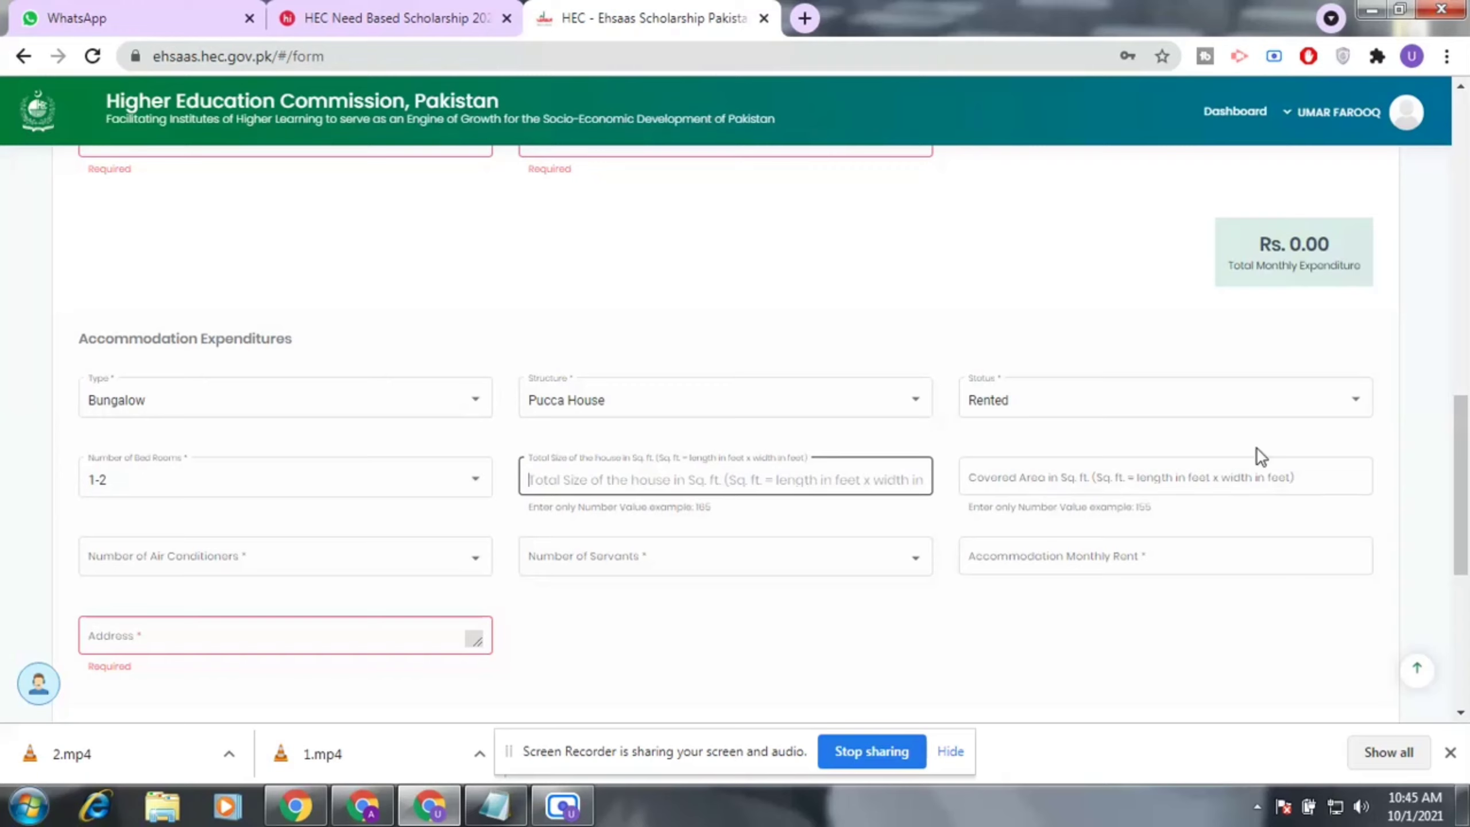
click(1209, 469)
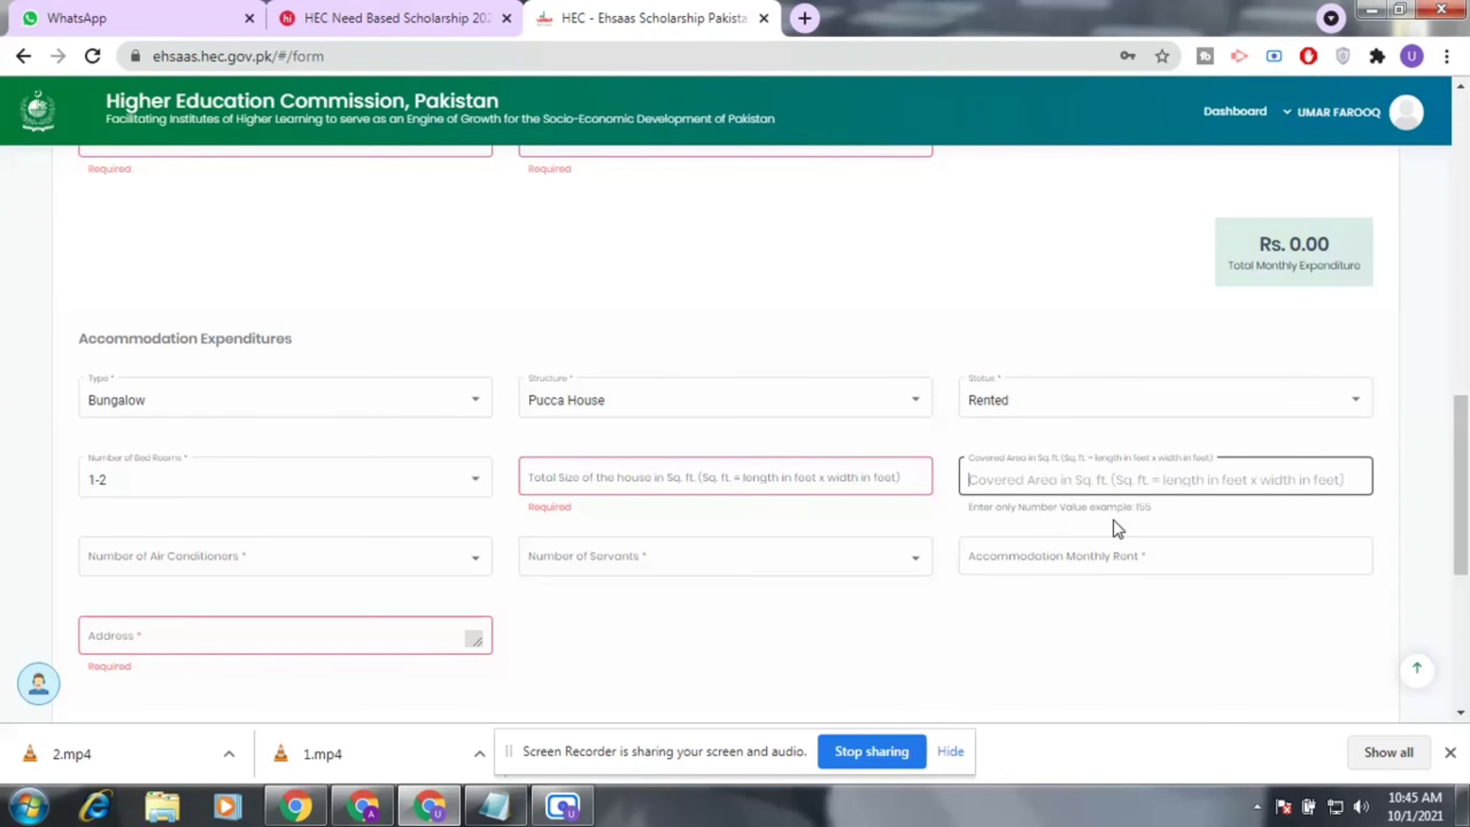
Scroll the expenditure page down past Net Reusable Income toward the Next button.
scroll(437, 569, down, 4)
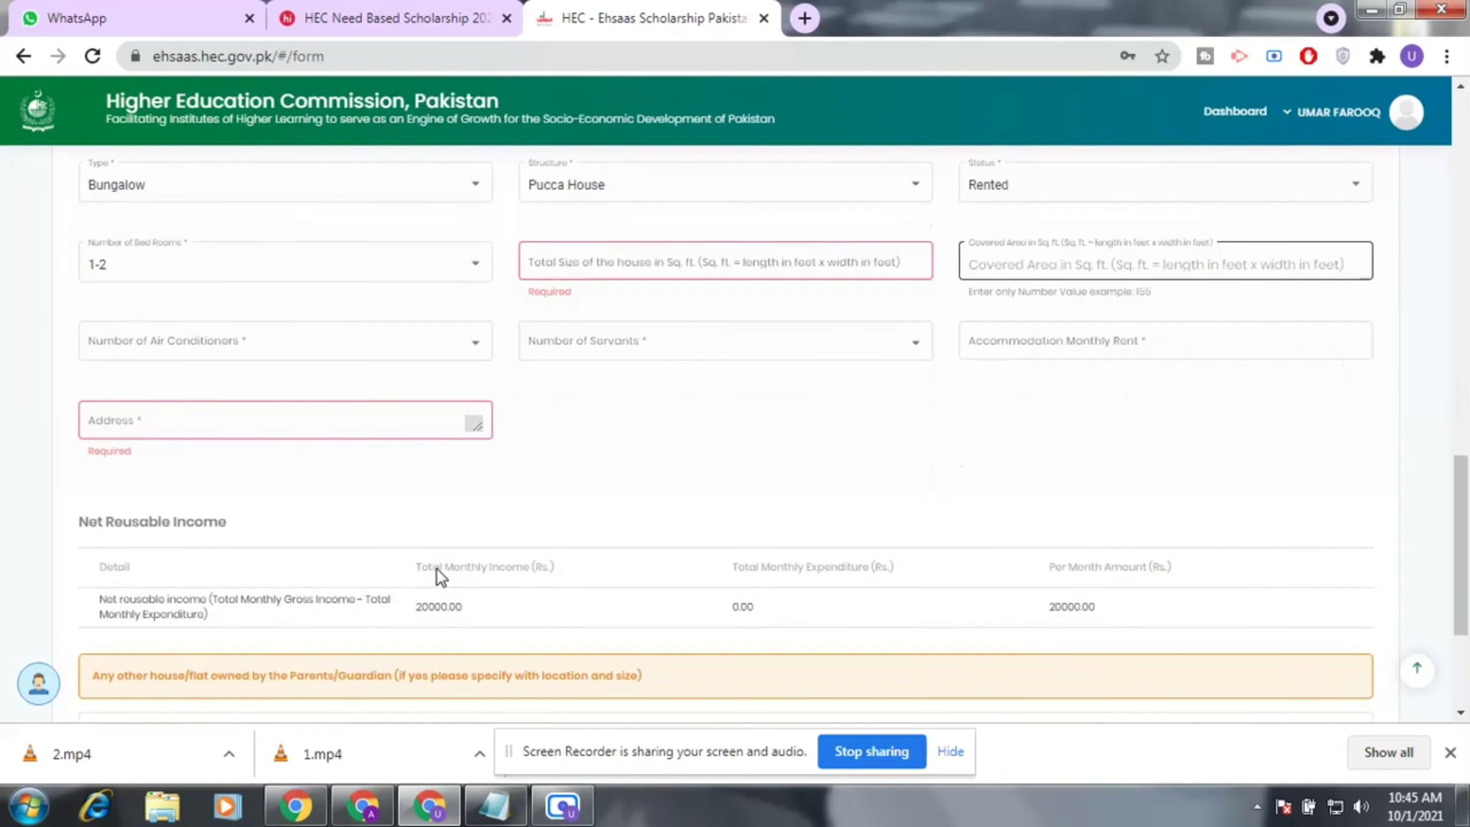
scroll(328, 486, up, 2)
scroll(232, 483, down, 4)
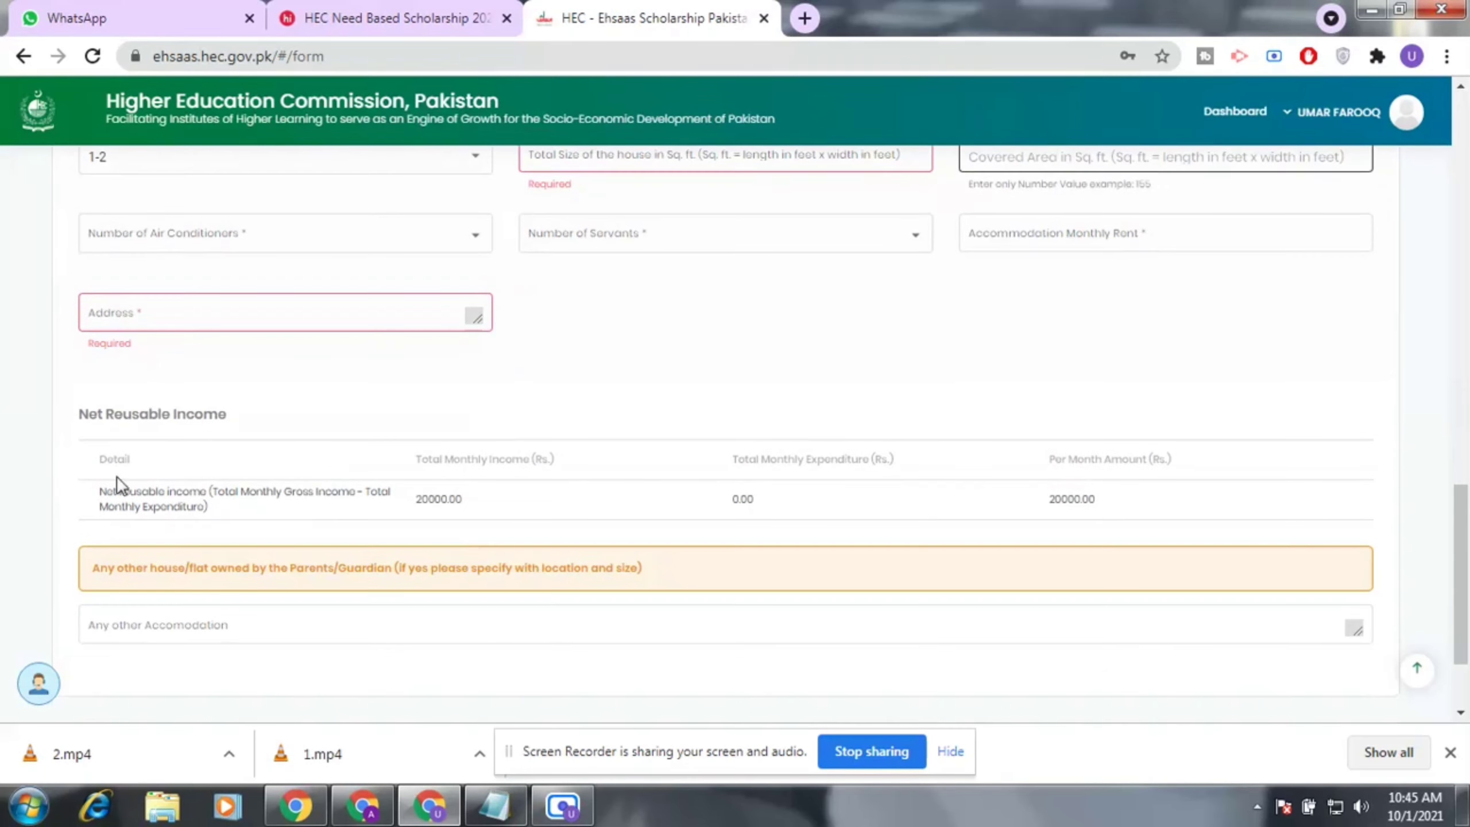
scroll(202, 461, down, 2)
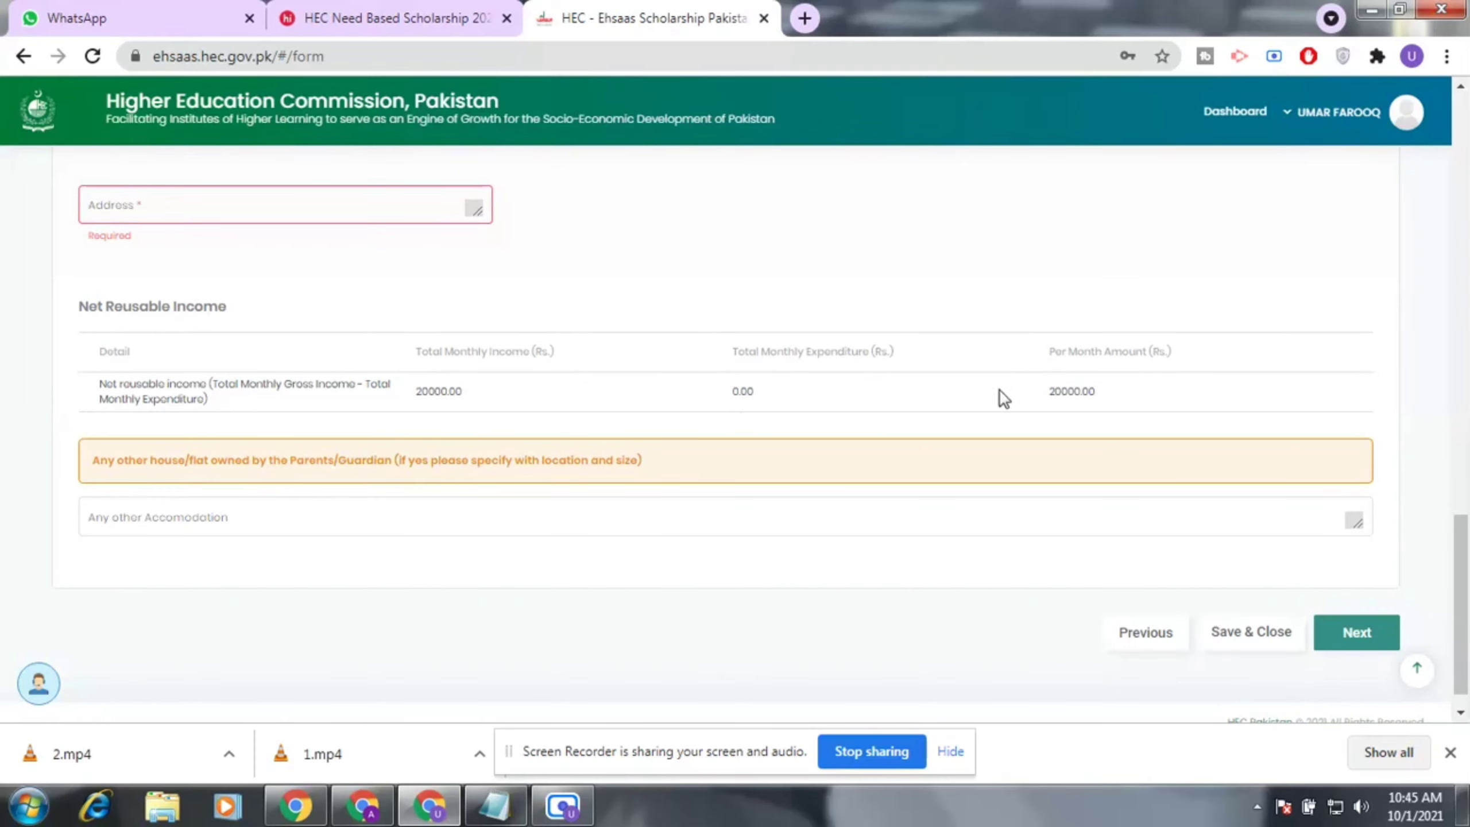
scroll(877, 383, down, 1)
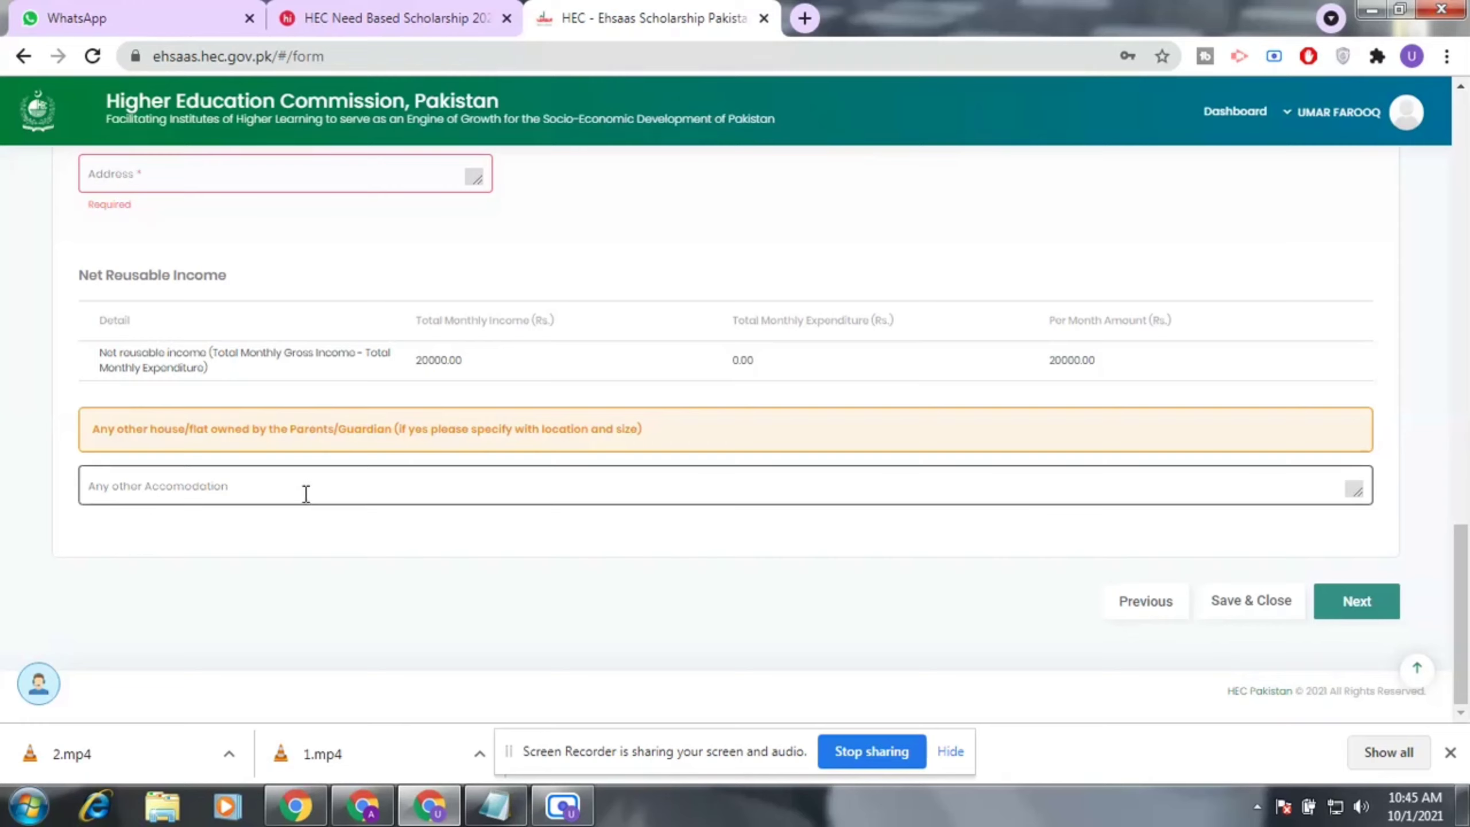
scroll(627, 498, up, 6)
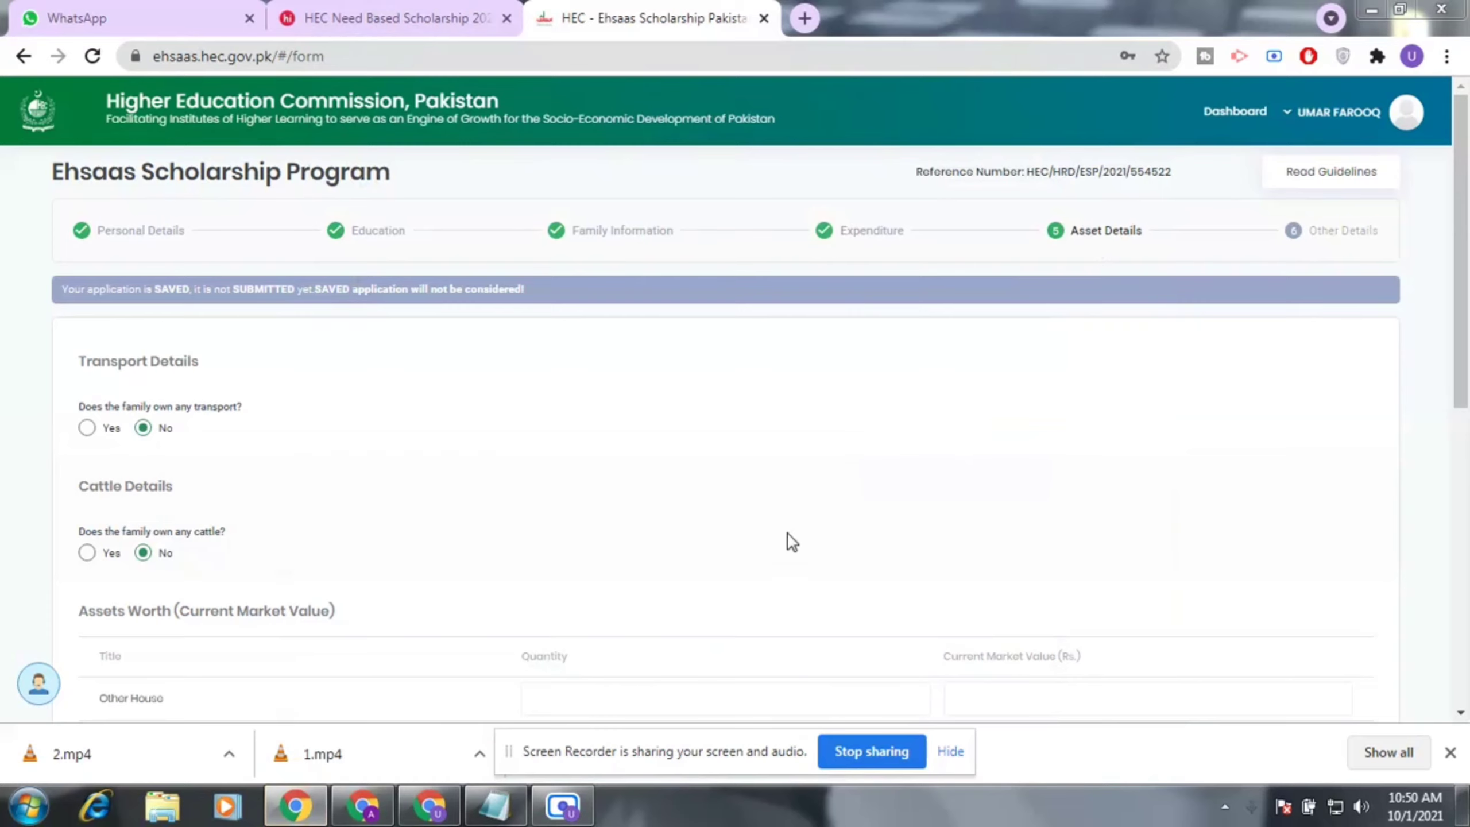
scroll(626, 477, down, 2)
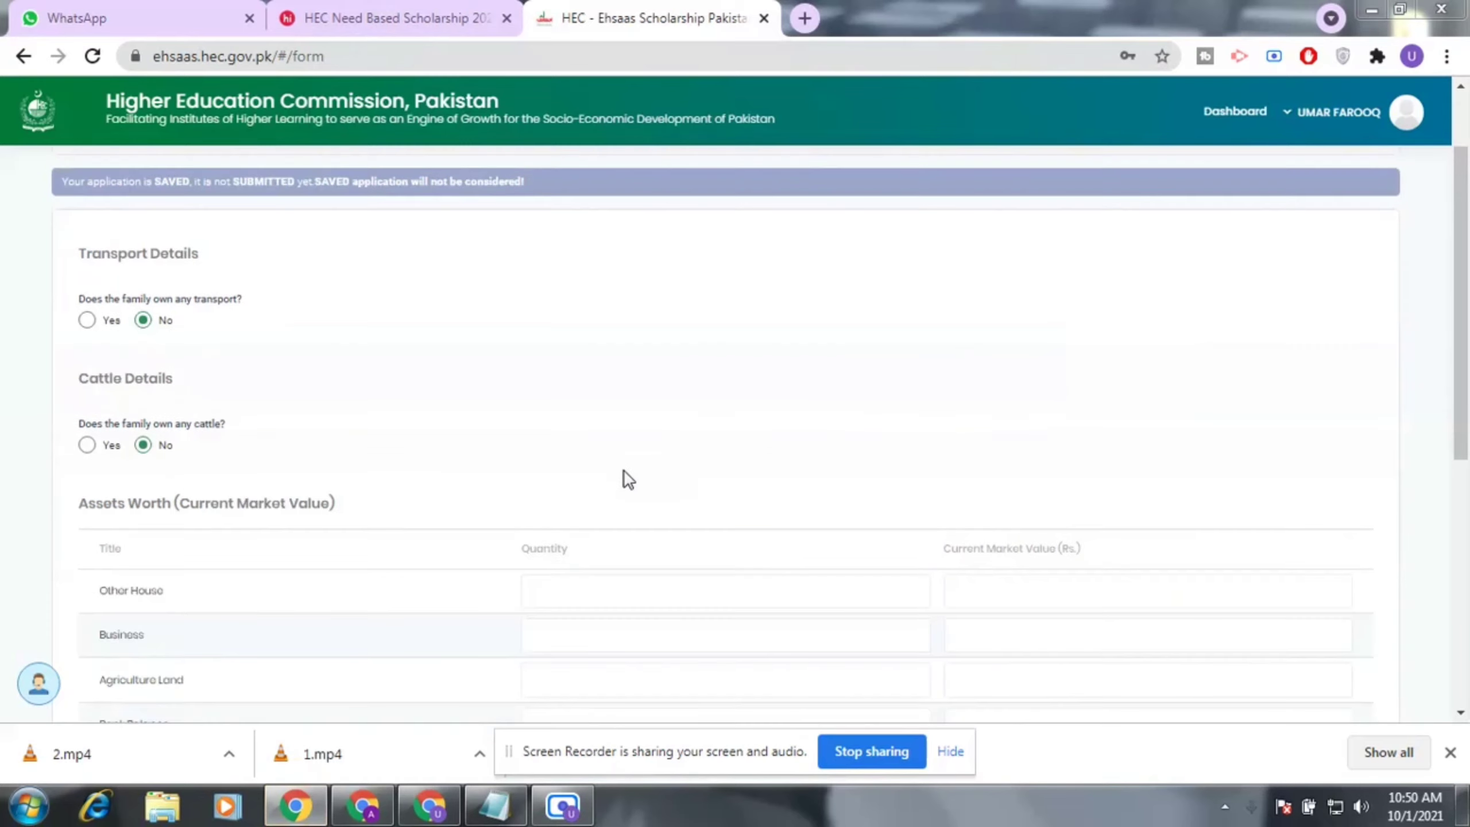
scroll(625, 477, up, 2)
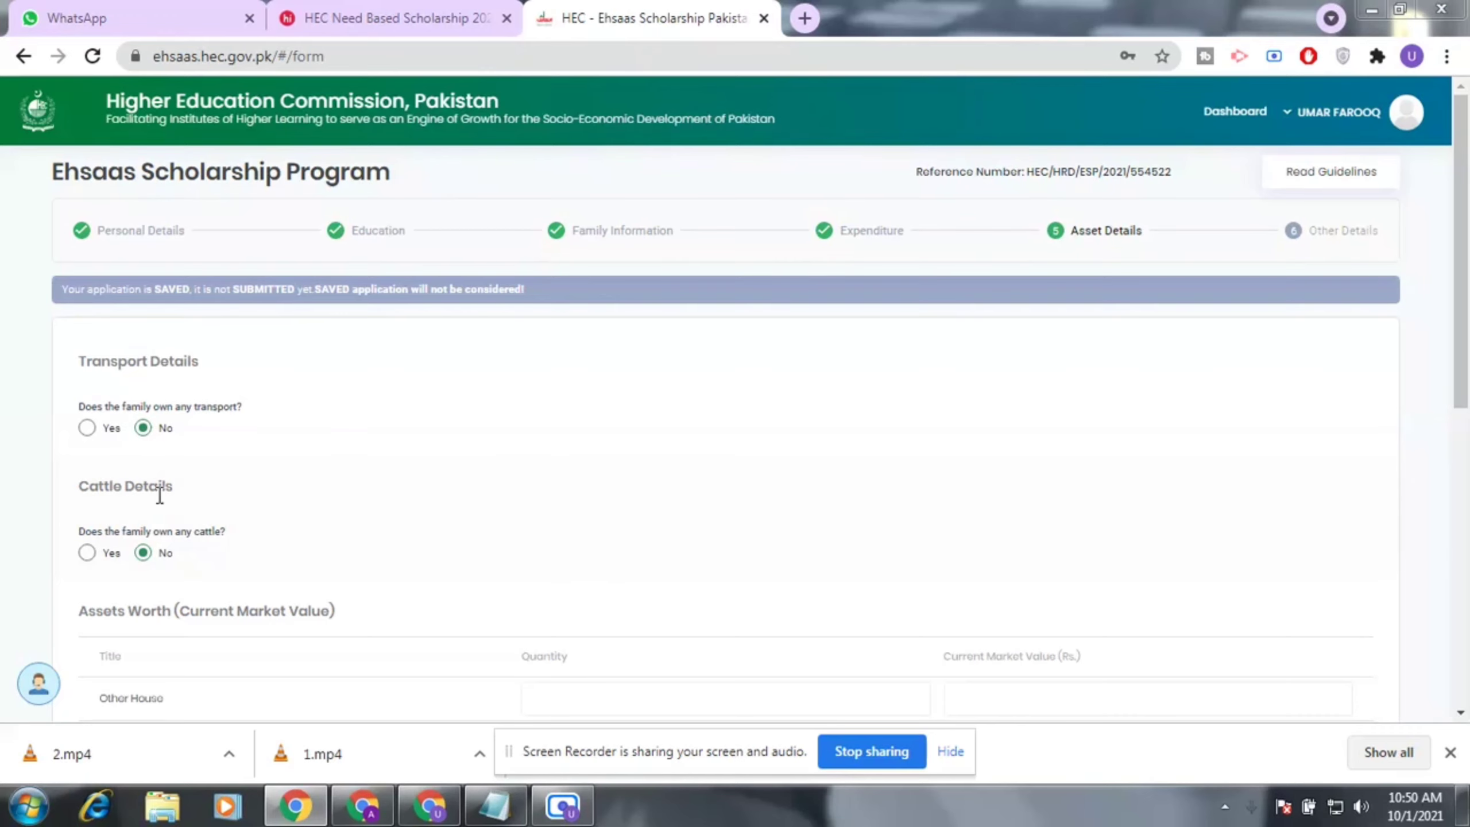
scroll(162, 495, down, 2)
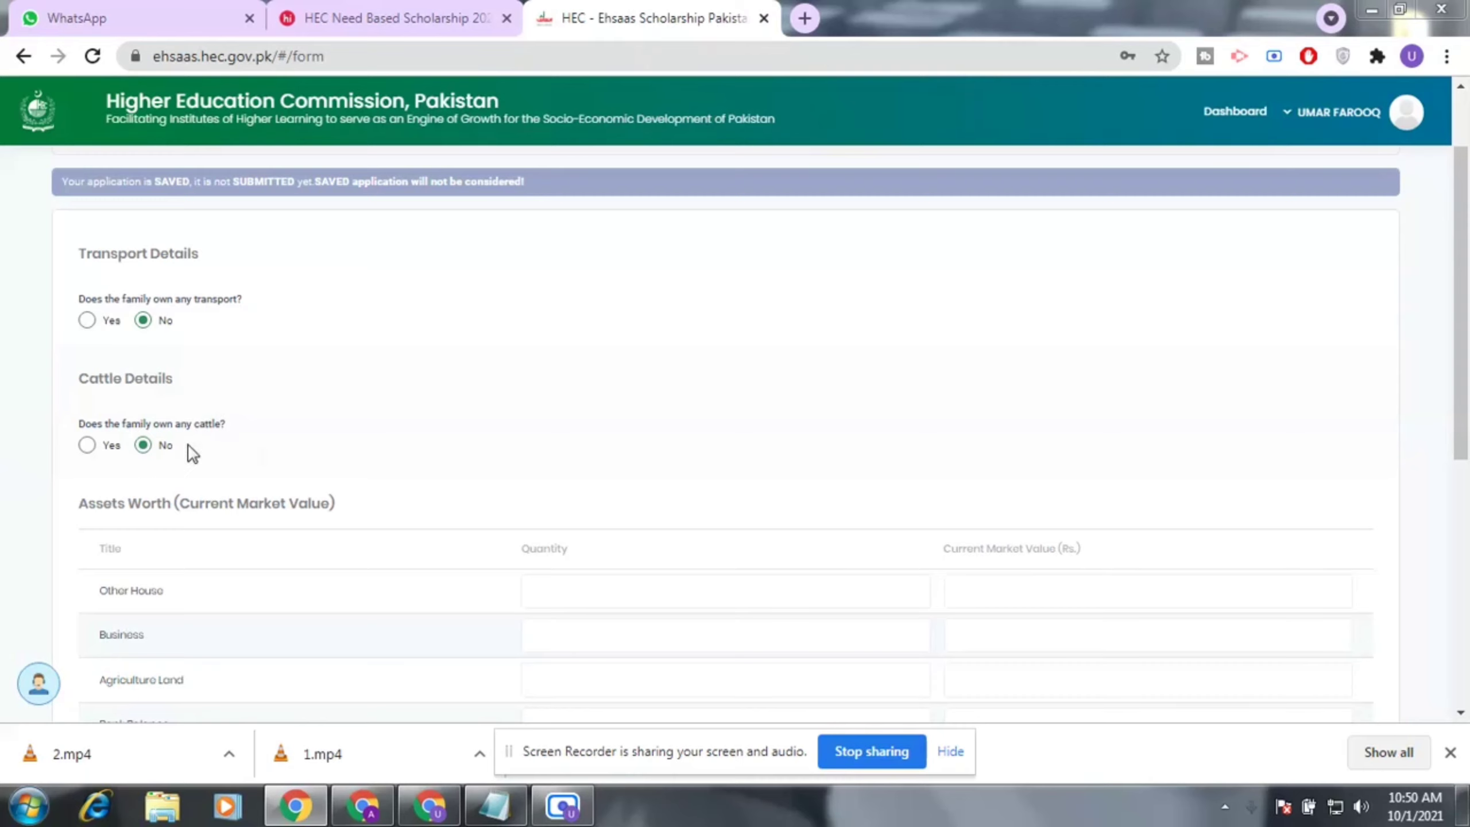
scroll(180, 440, down, 3)
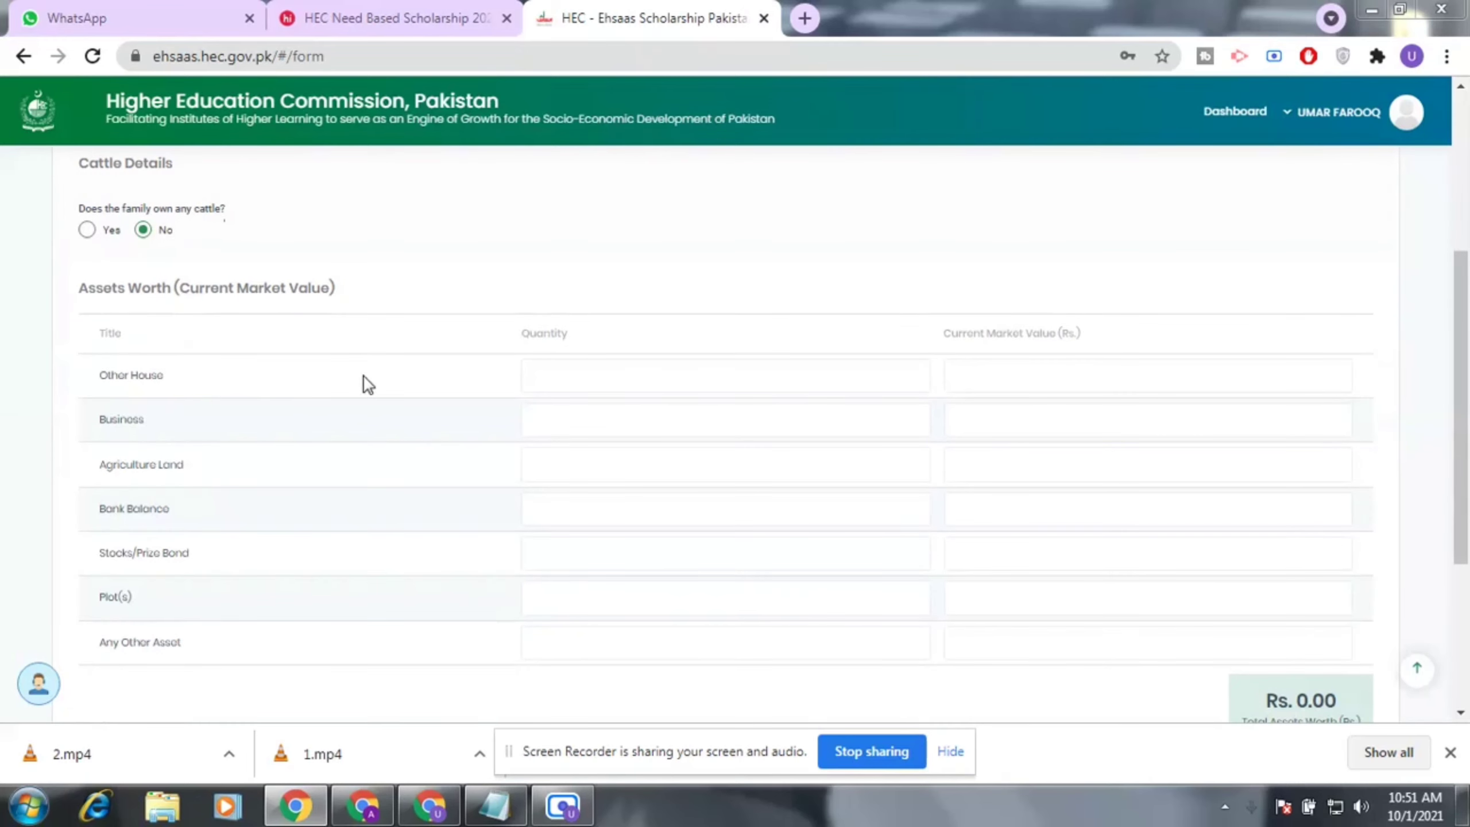
click(582, 386)
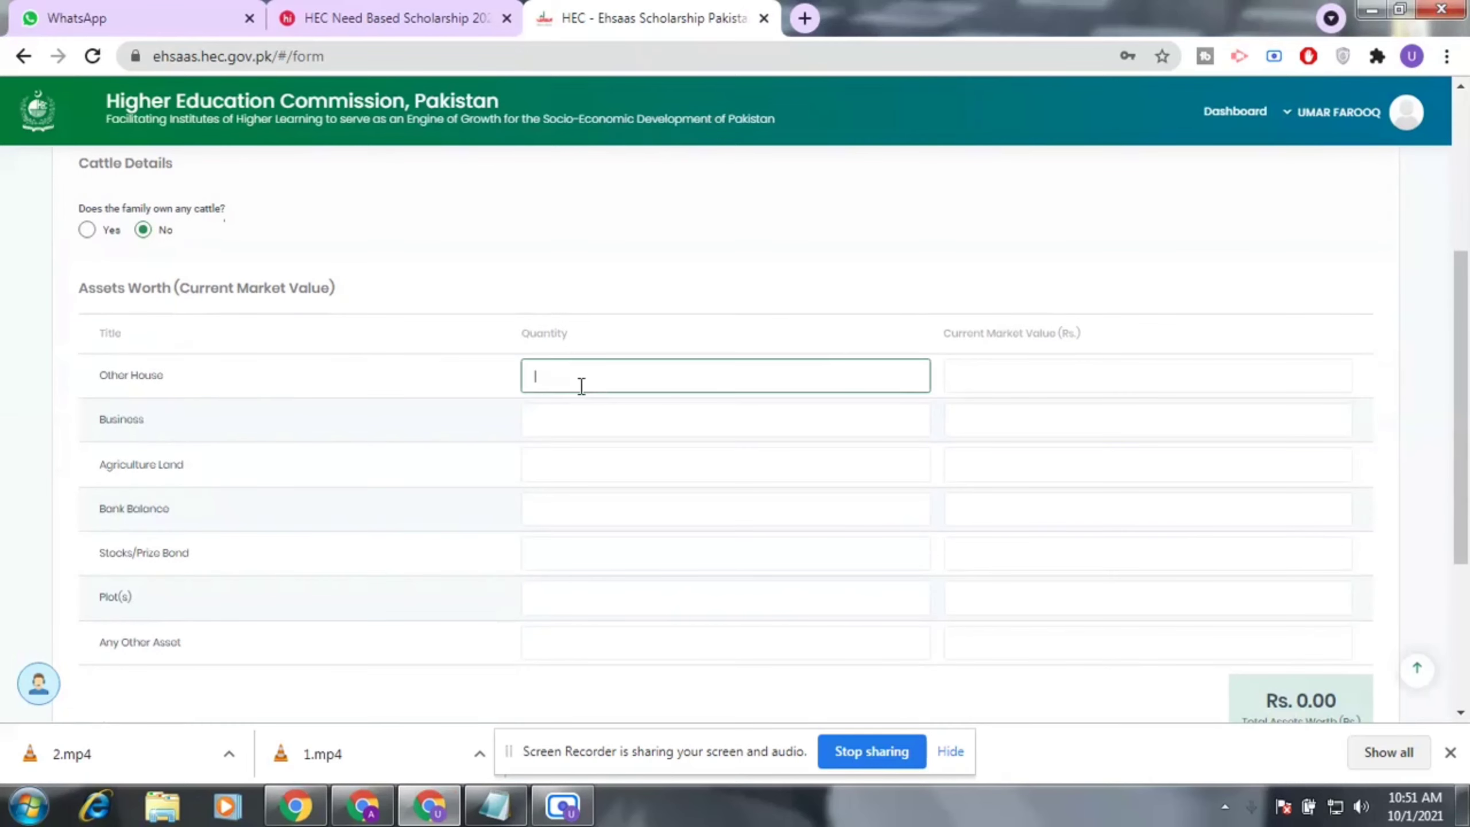
click(1043, 372)
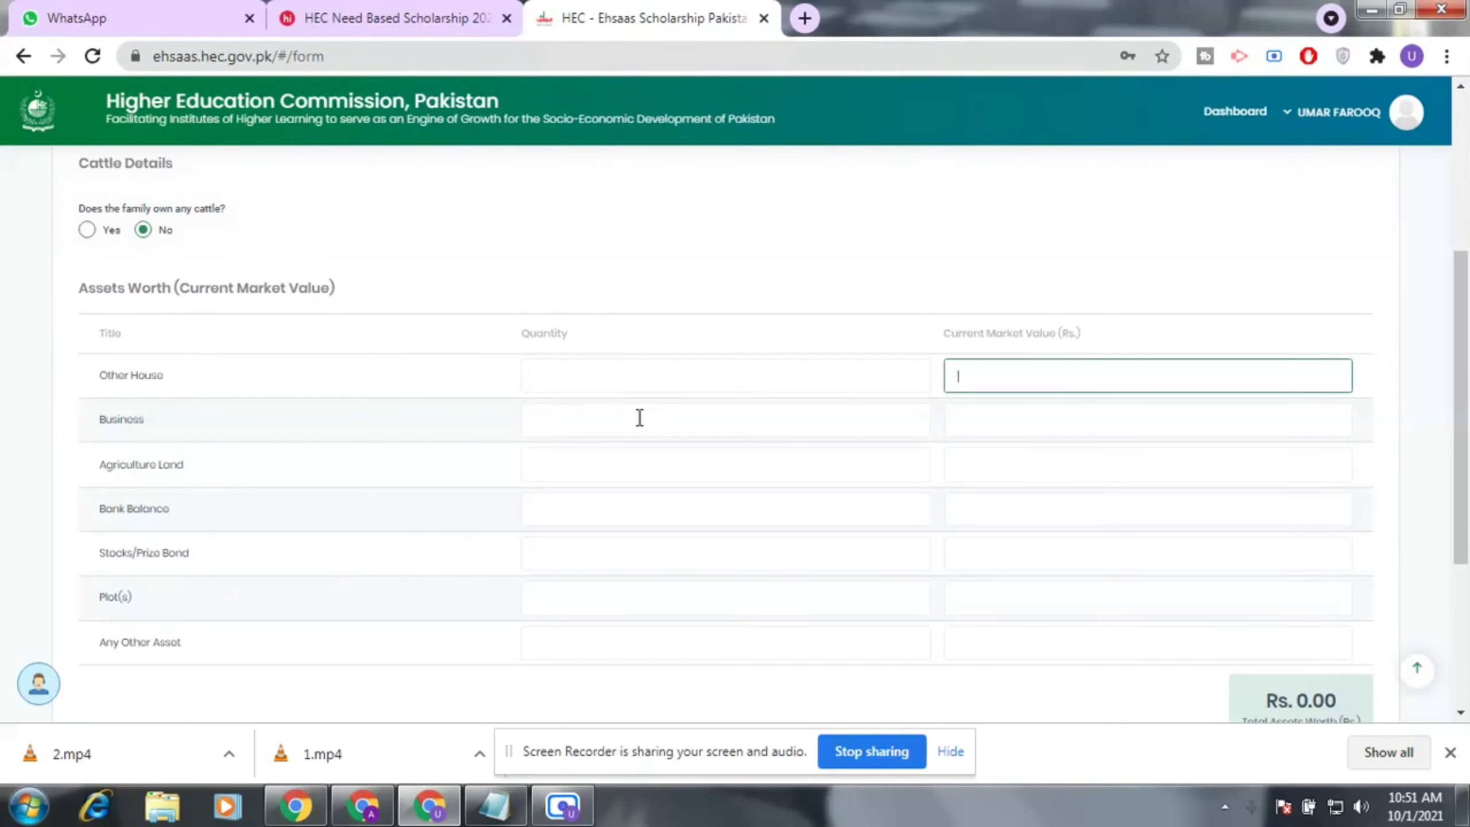
click(611, 420)
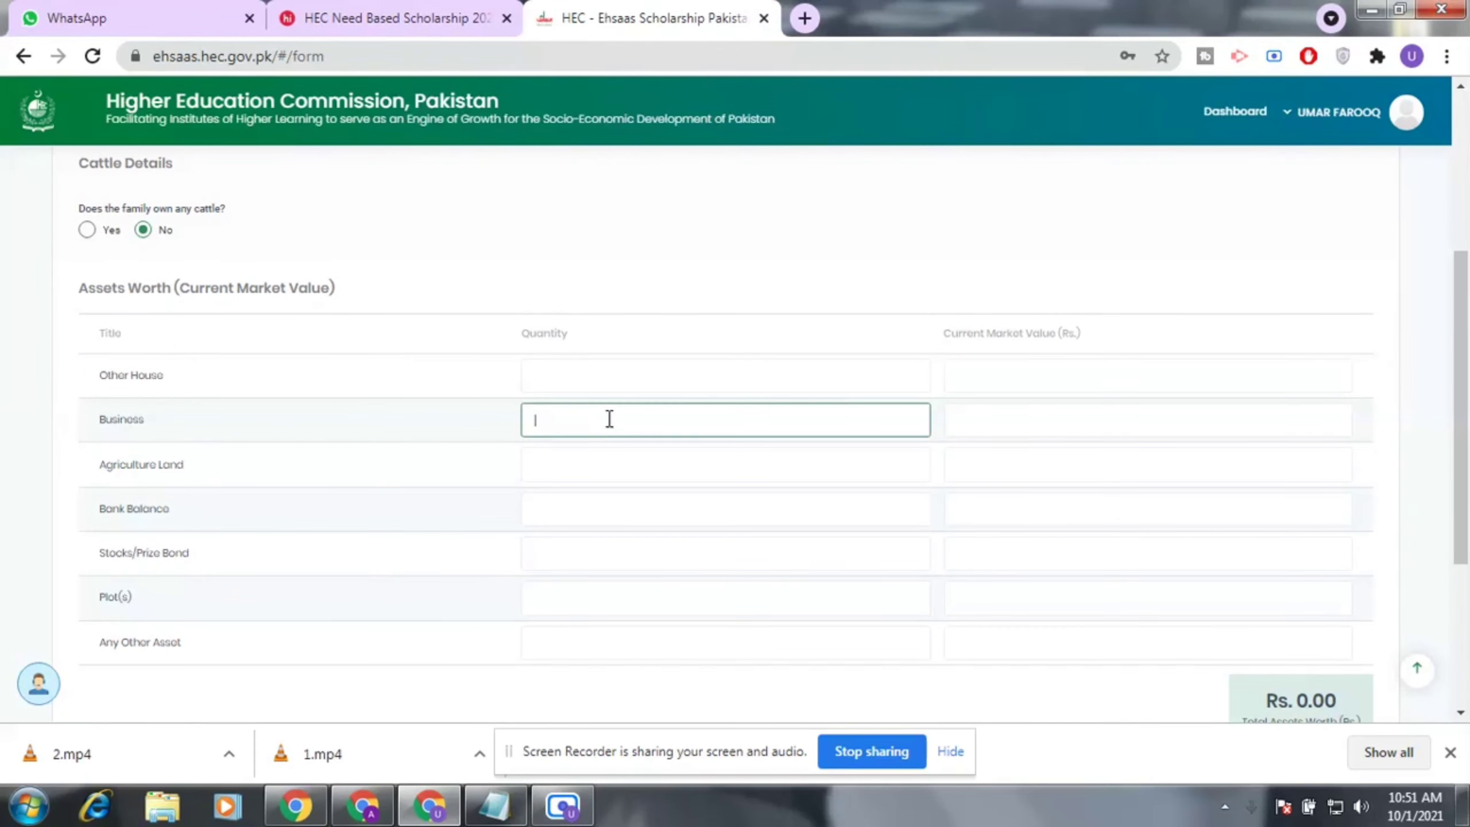
click(1036, 419)
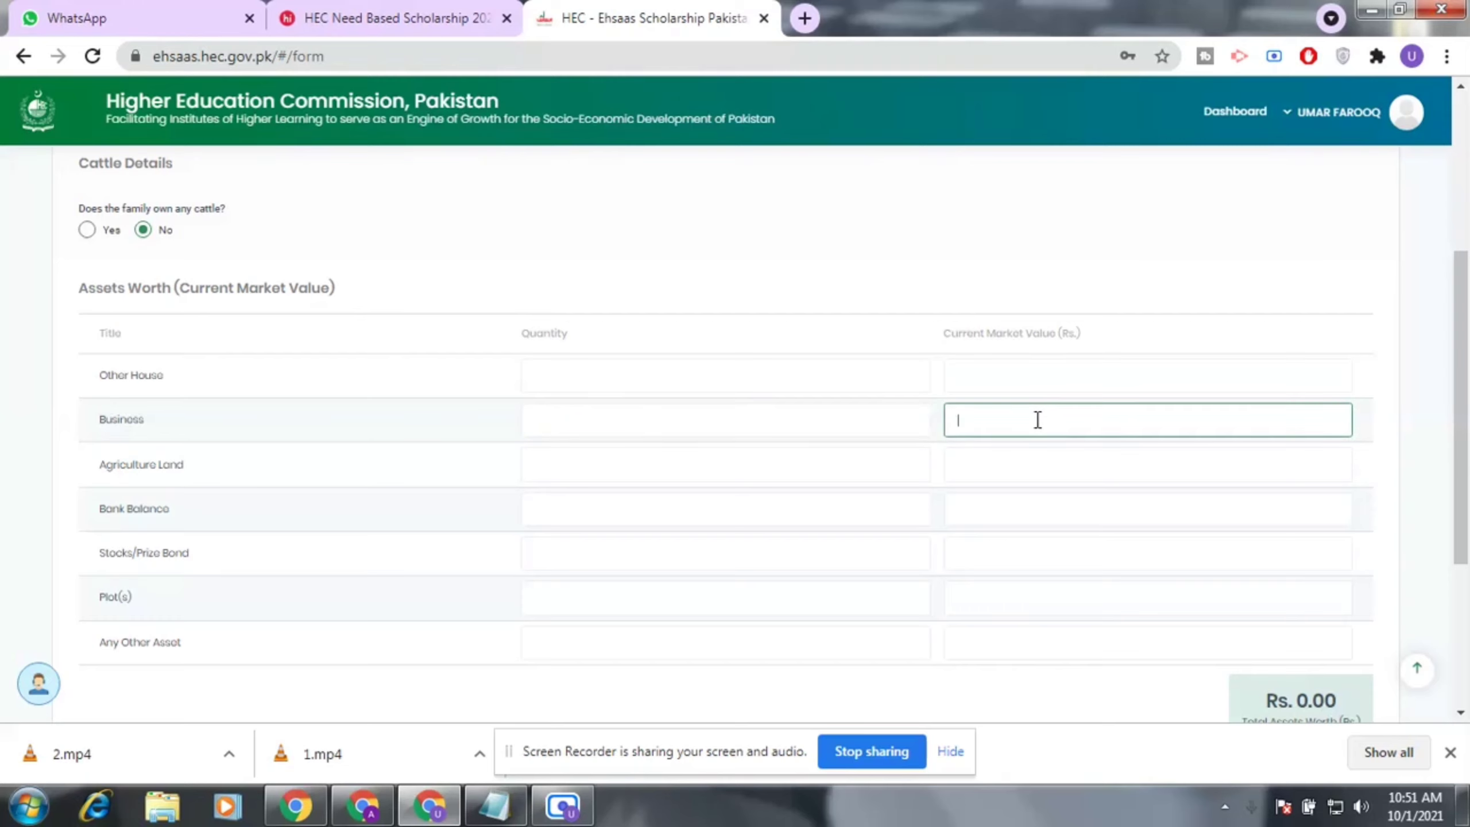
click(692, 474)
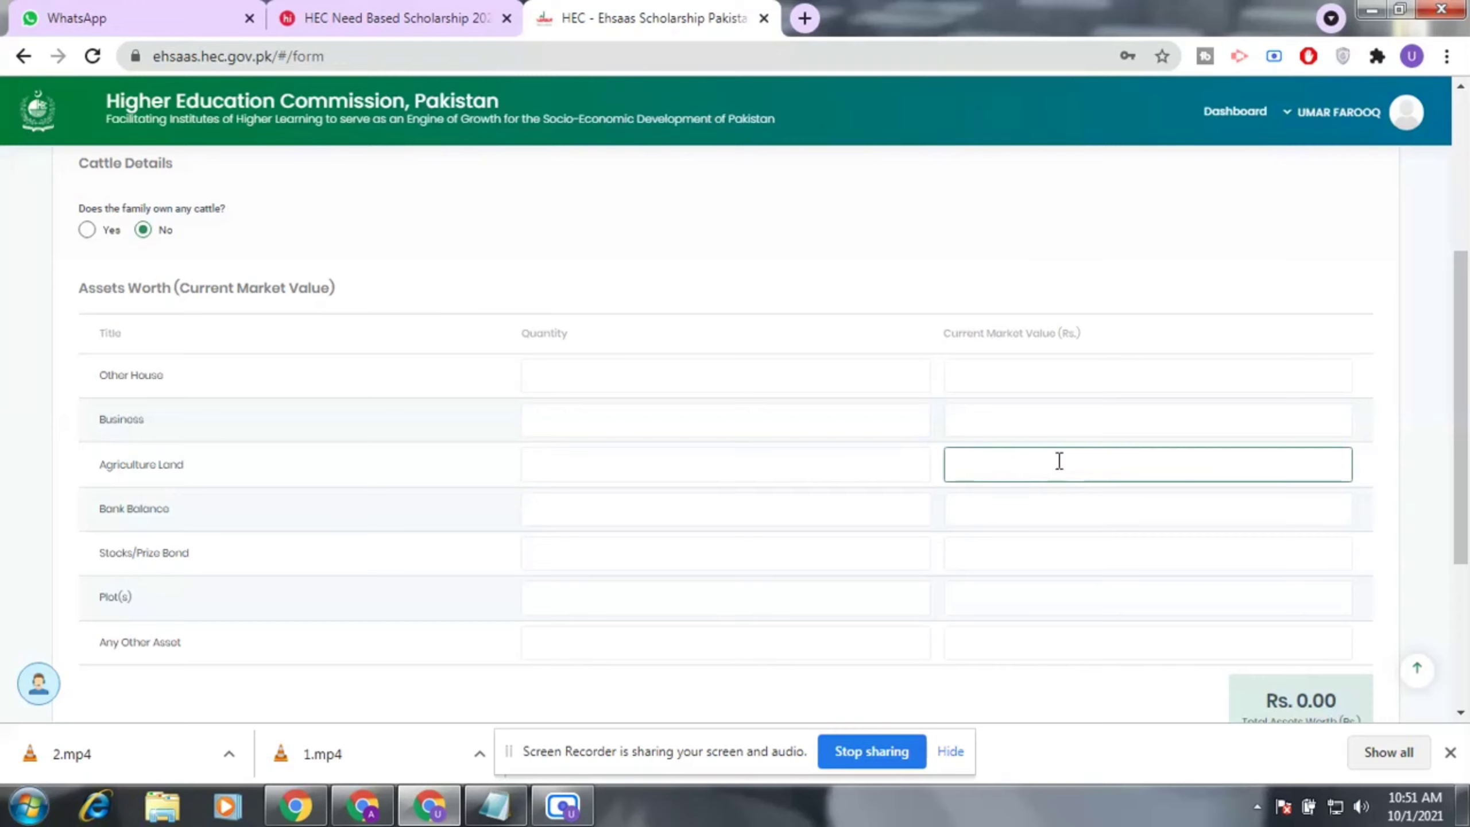
click(652, 518)
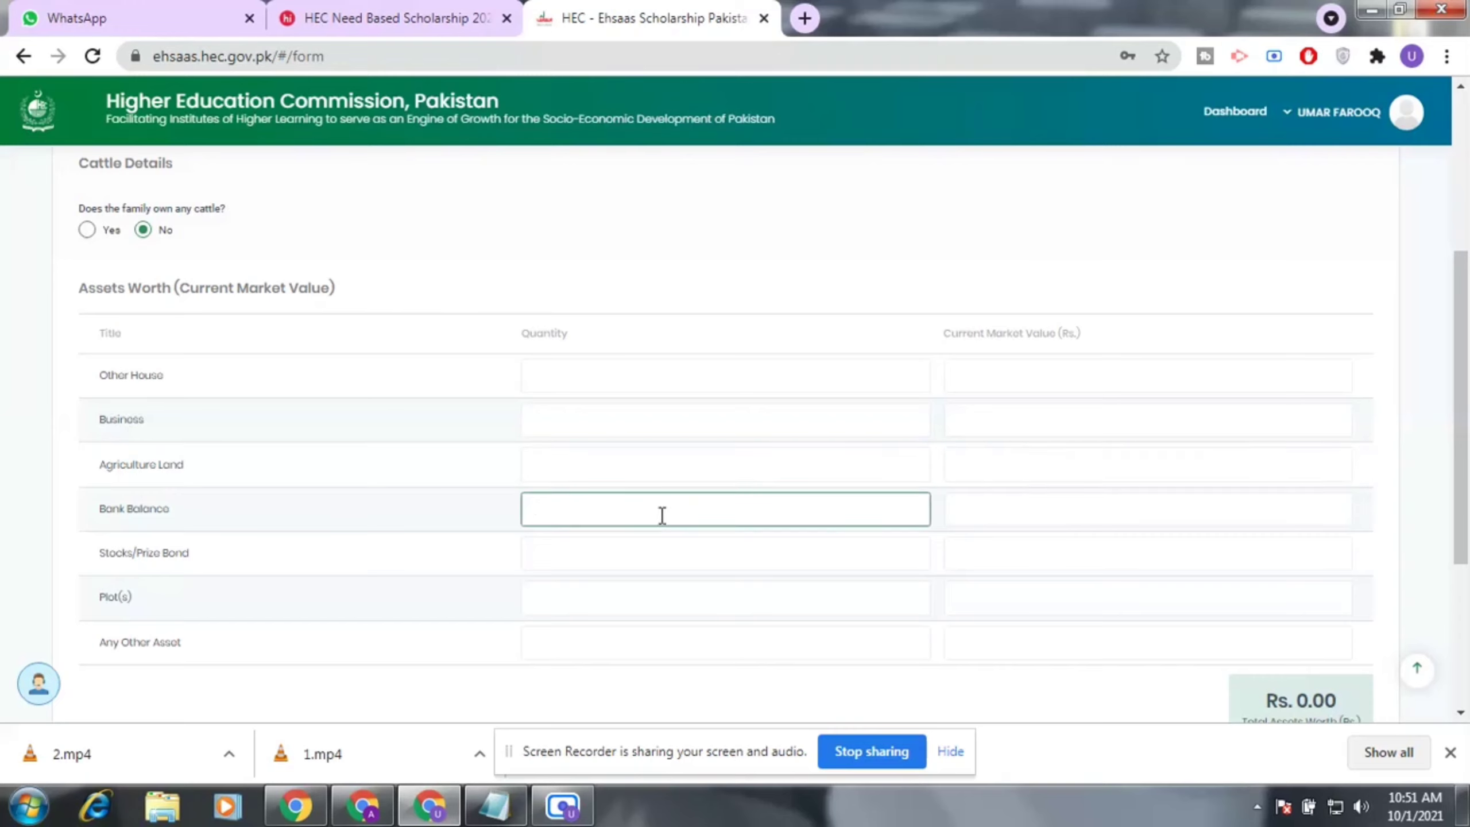
click(1183, 514)
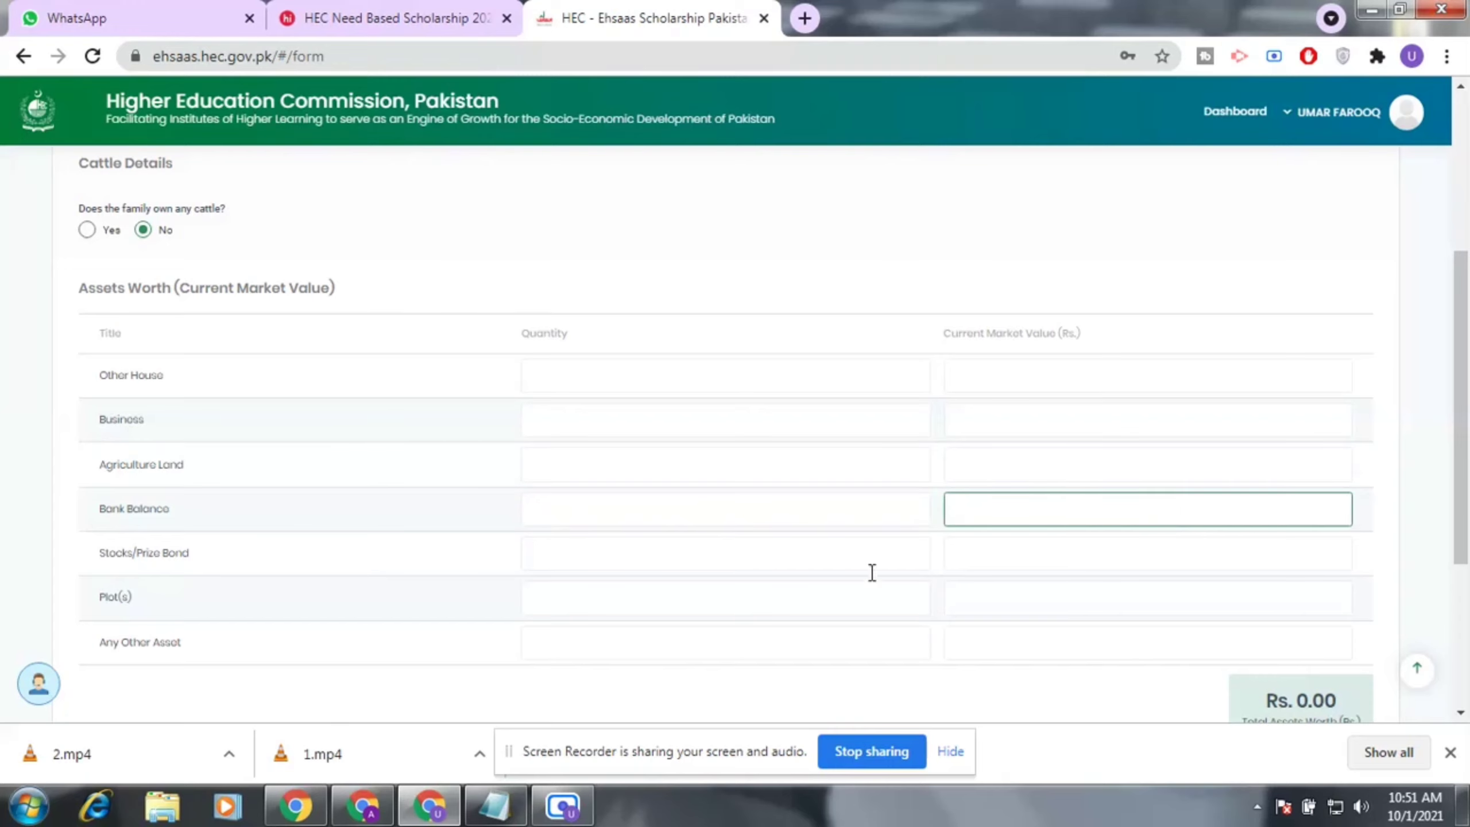
click(683, 553)
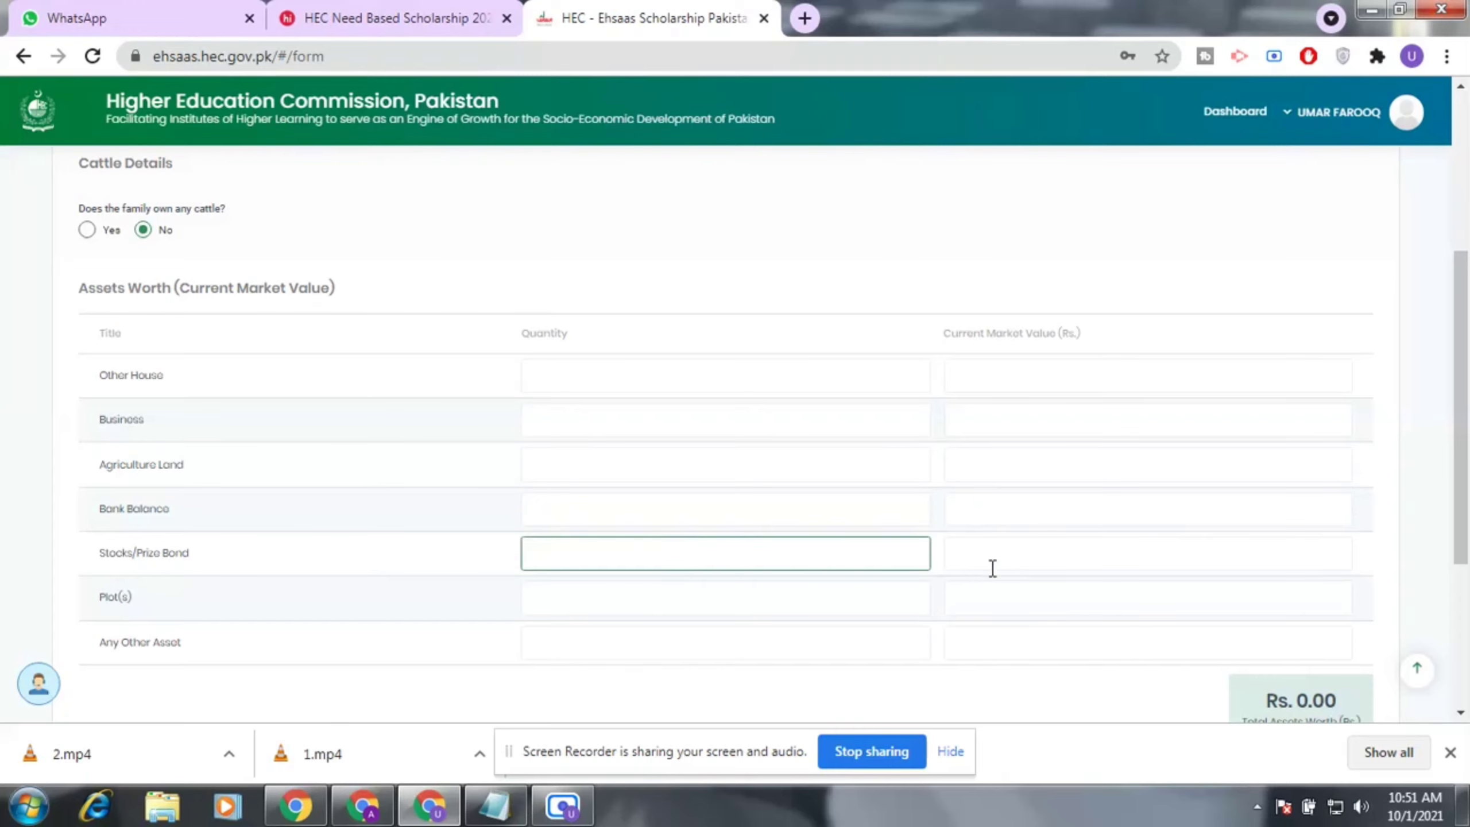
click(1014, 555)
scroll(686, 591, down, 1)
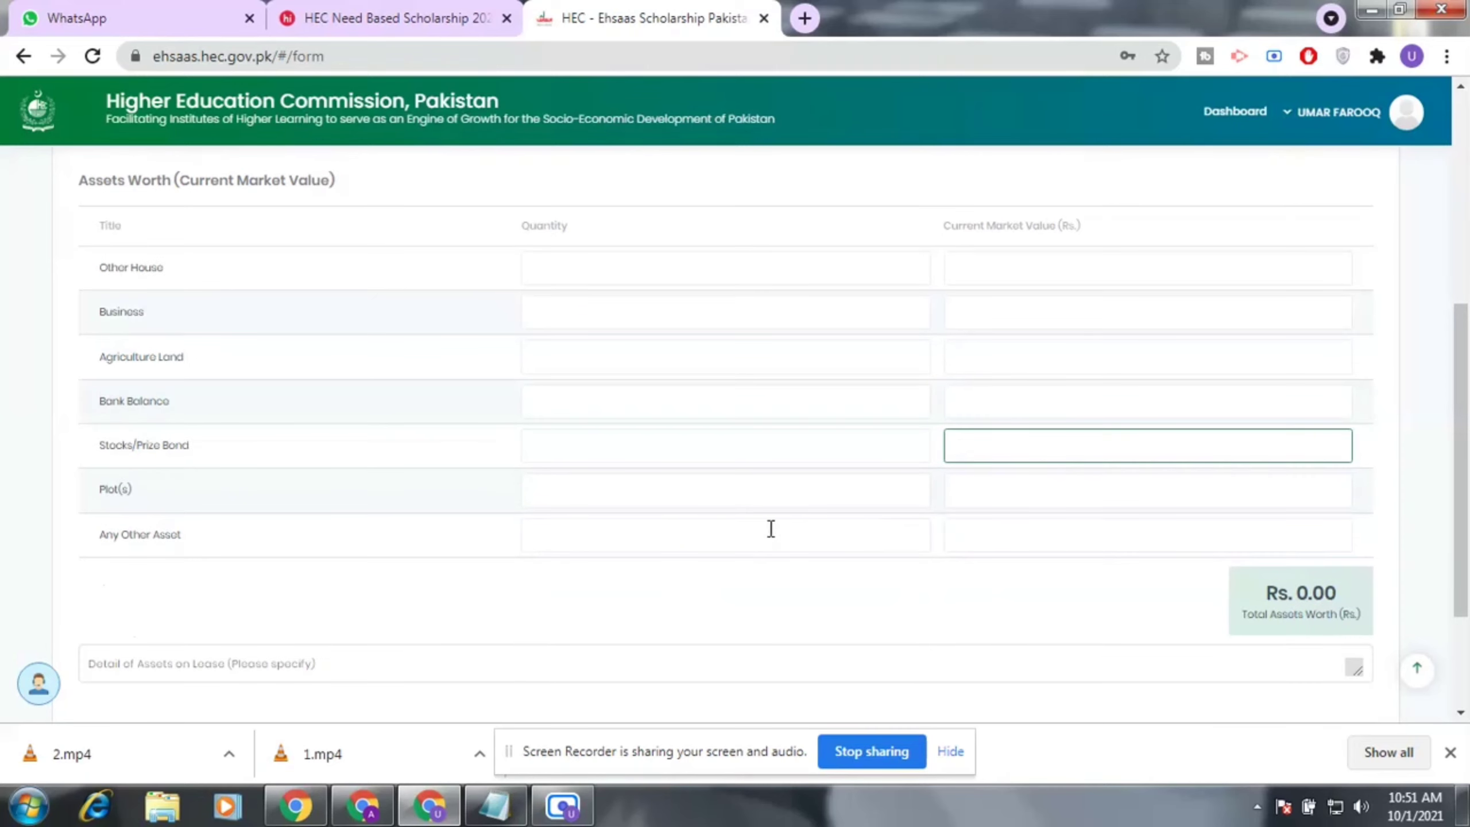
click(839, 490)
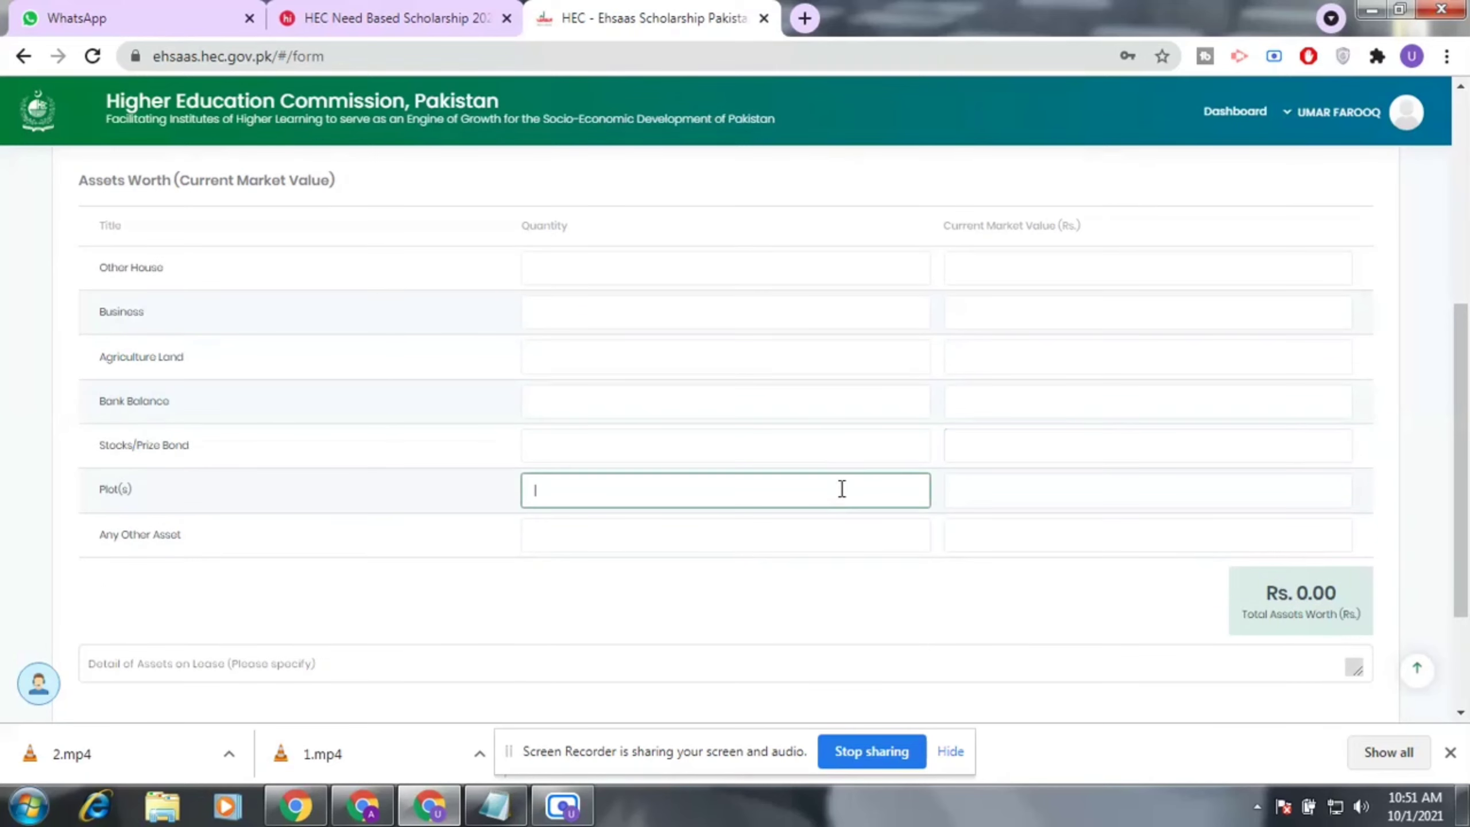
click(1126, 499)
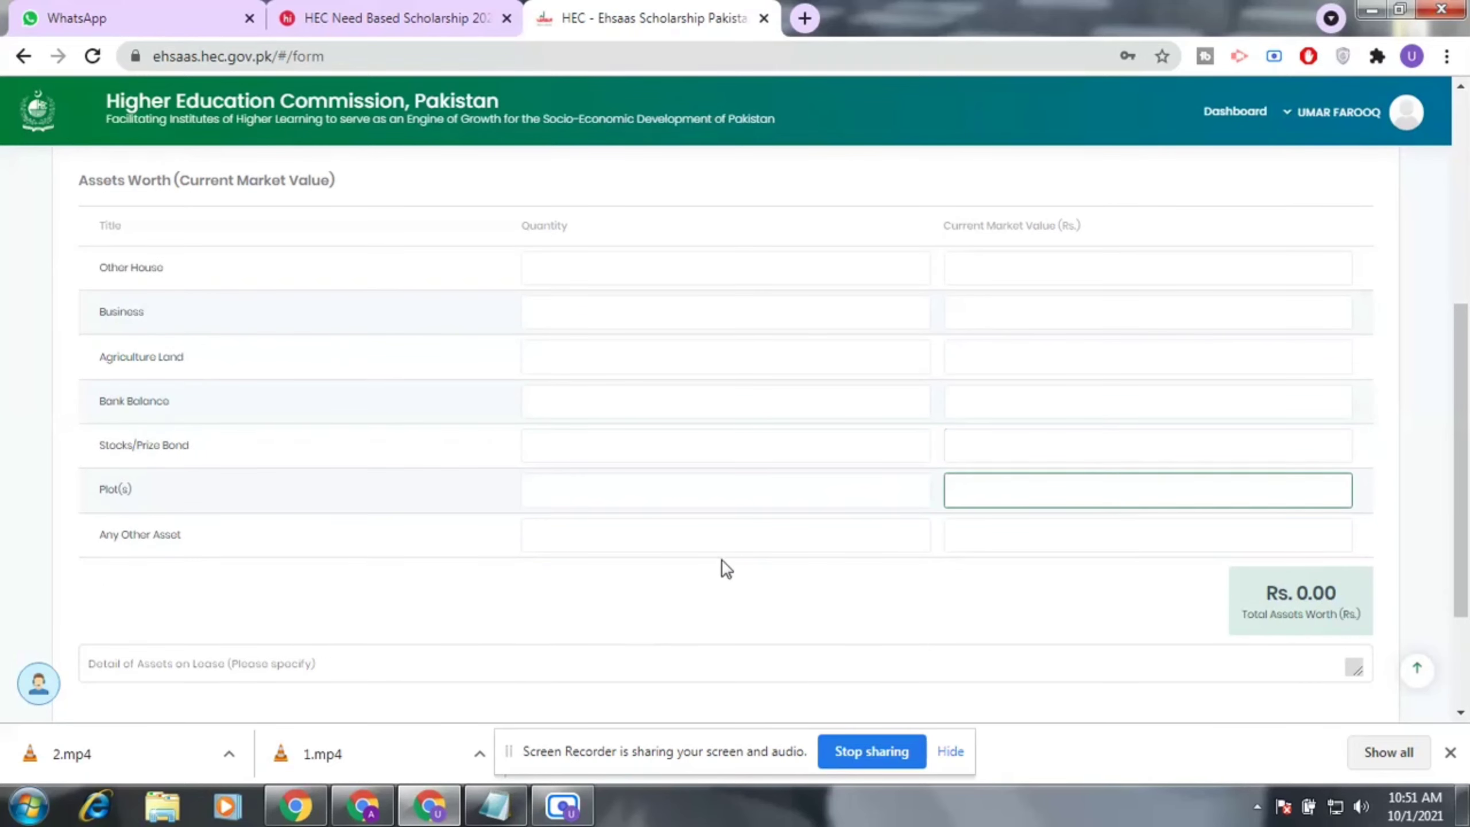
click(754, 543)
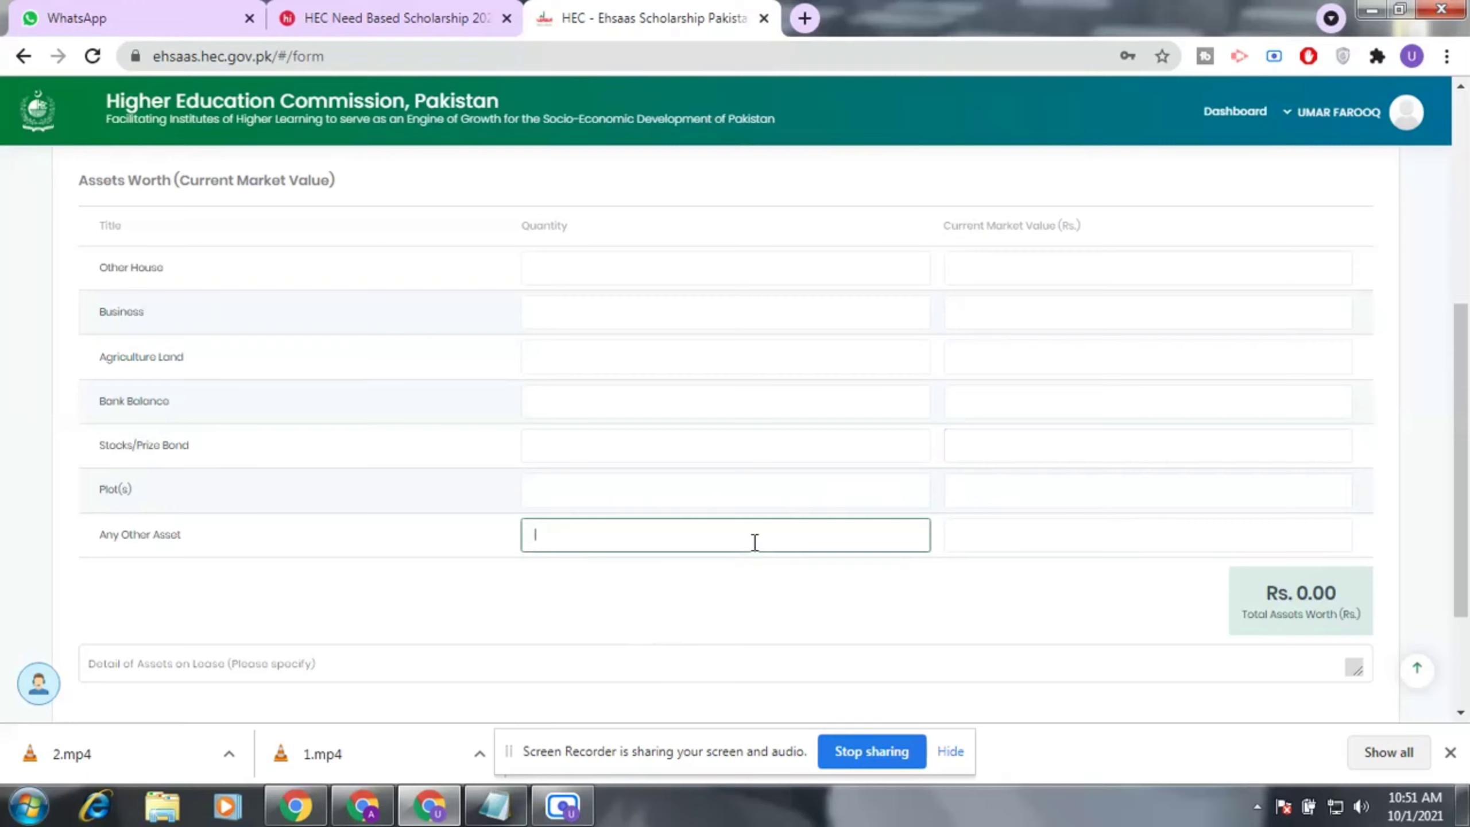
click(1070, 534)
scroll(1071, 532, up, 2)
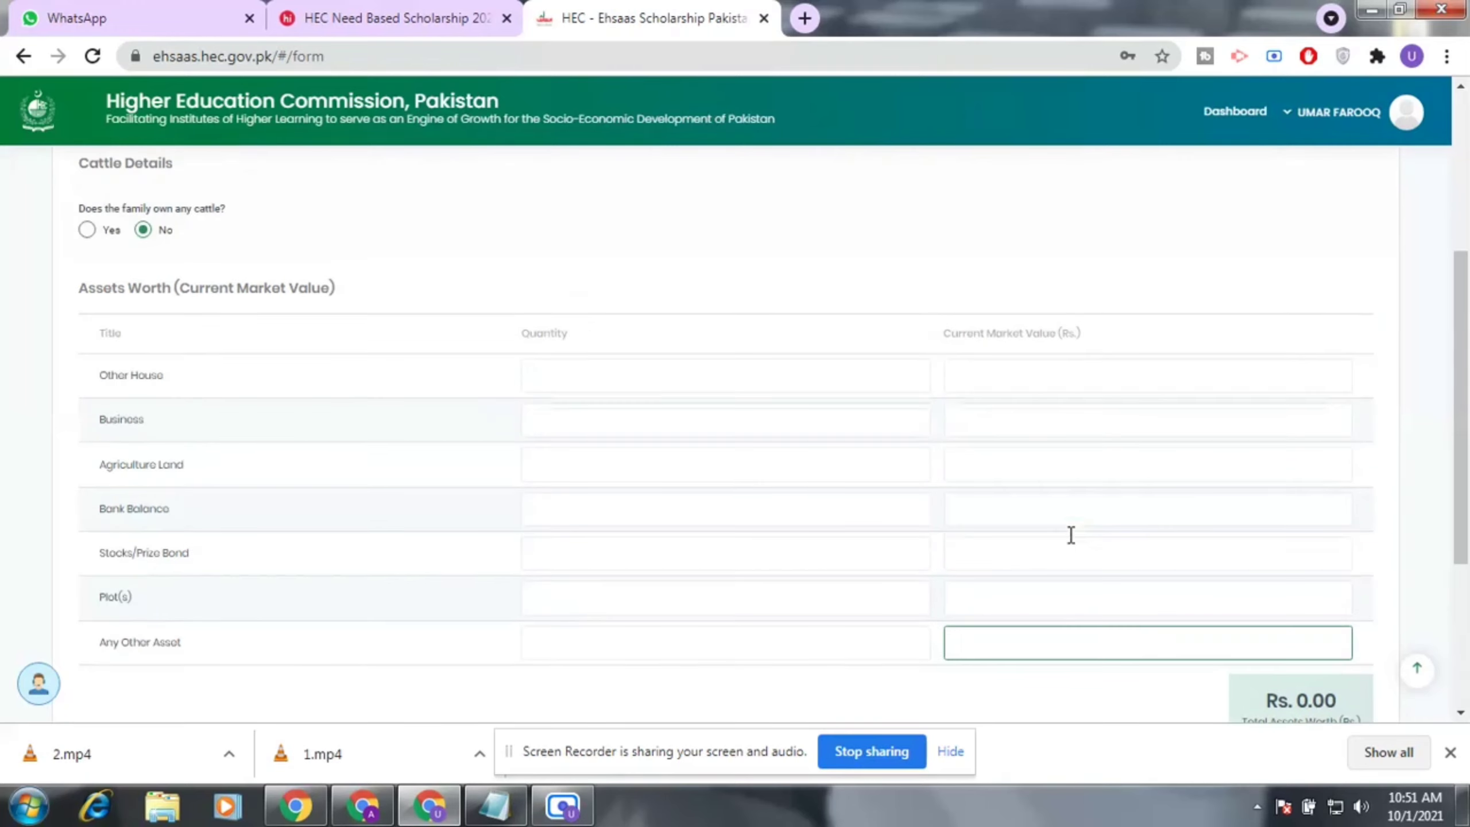
scroll(1070, 533, down, 5)
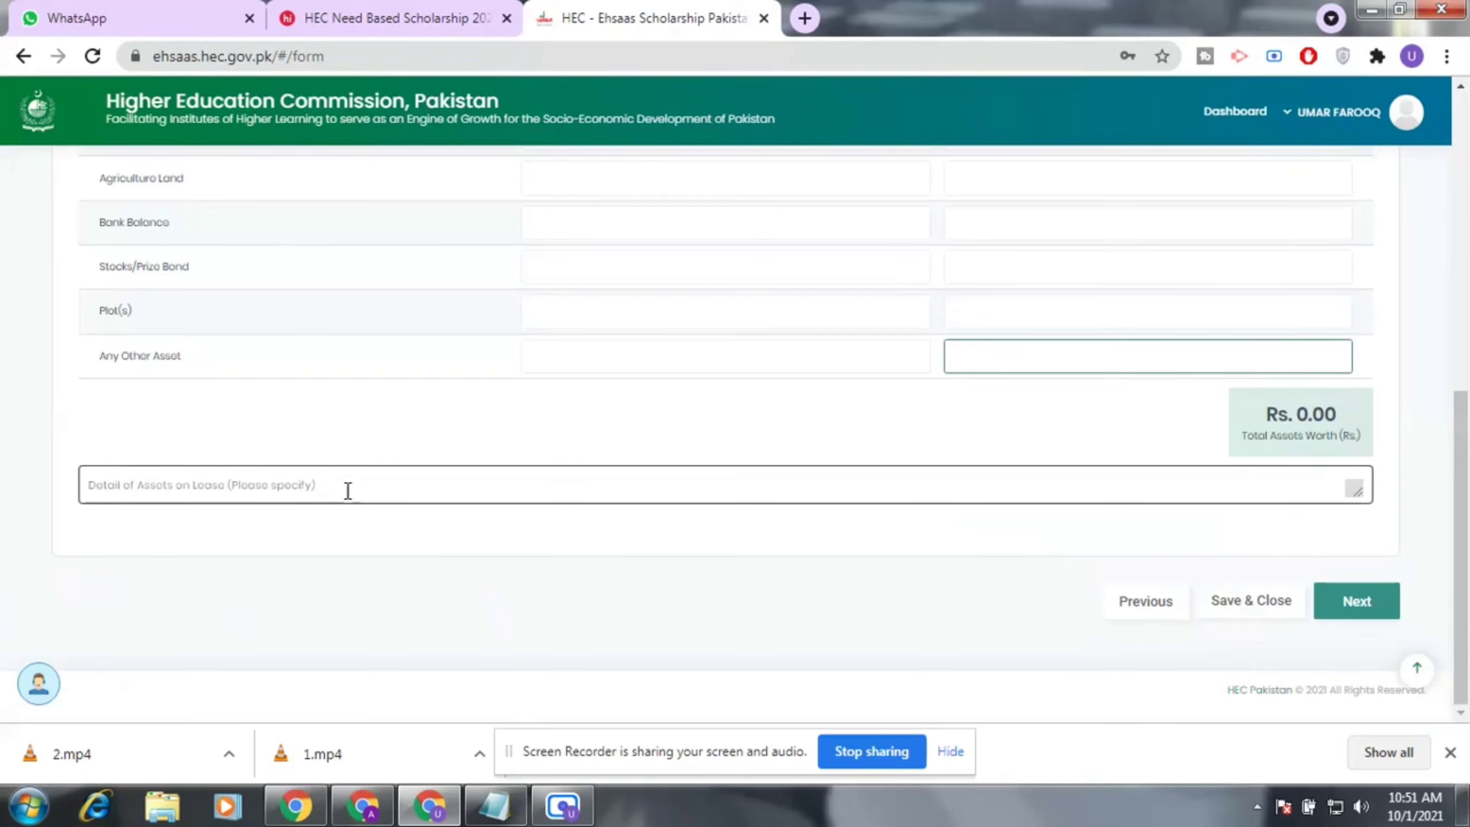
Select the Detail of Assets on Lease box and scroll through the Asset Details page.
click(528, 494)
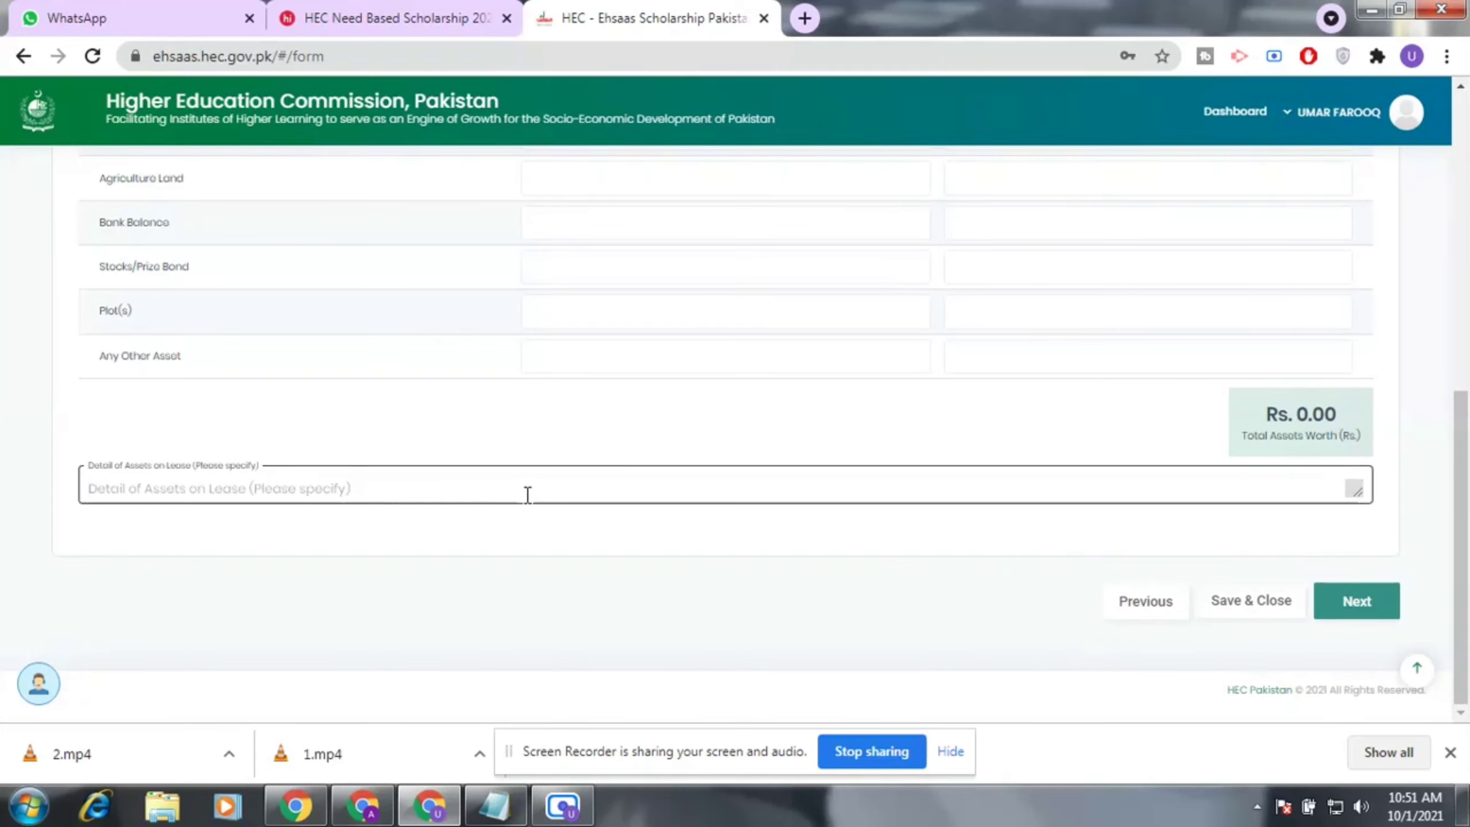
scroll(772, 489, up, 3)
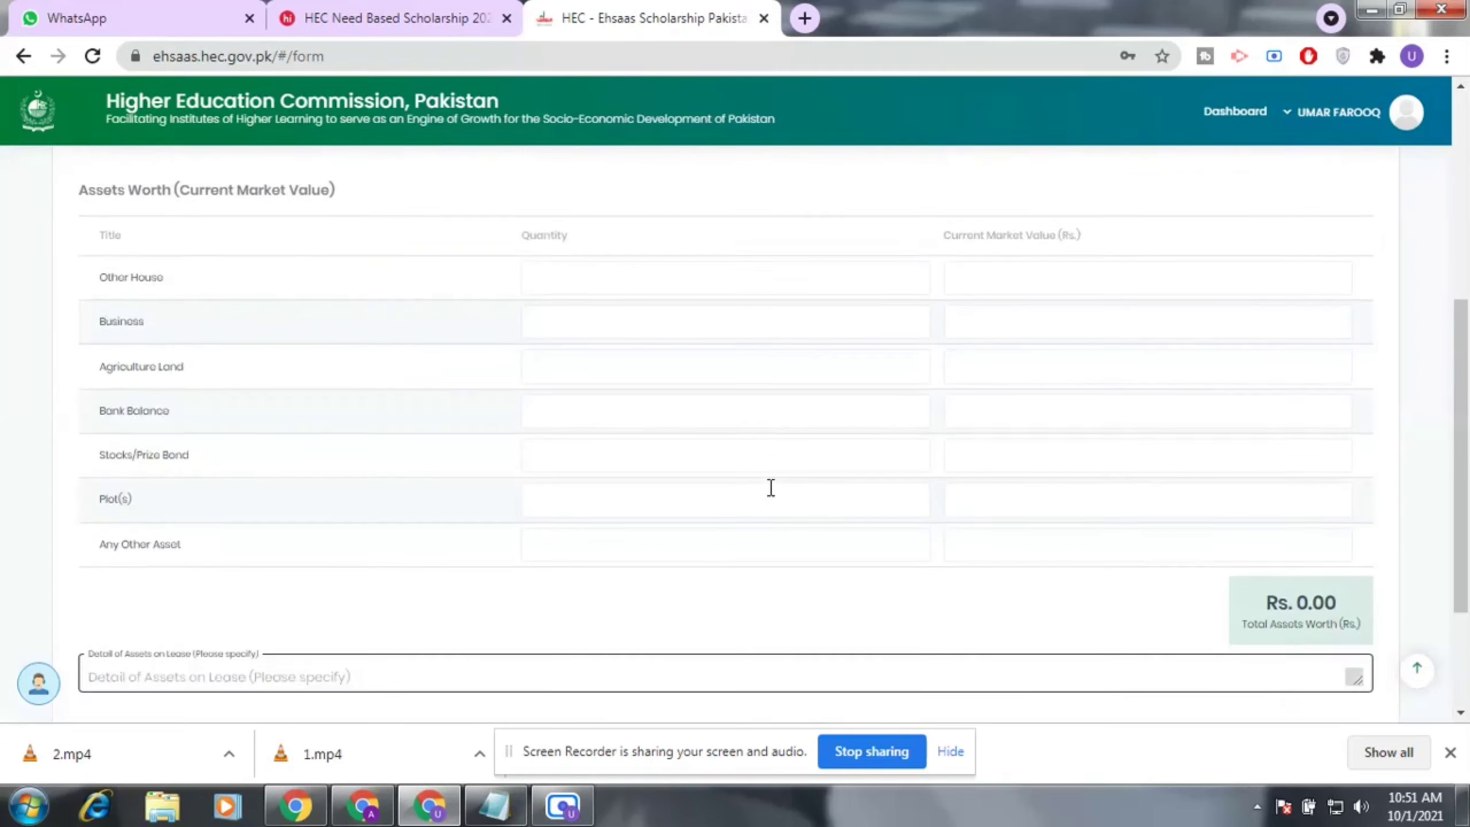
scroll(776, 484, up, 5)
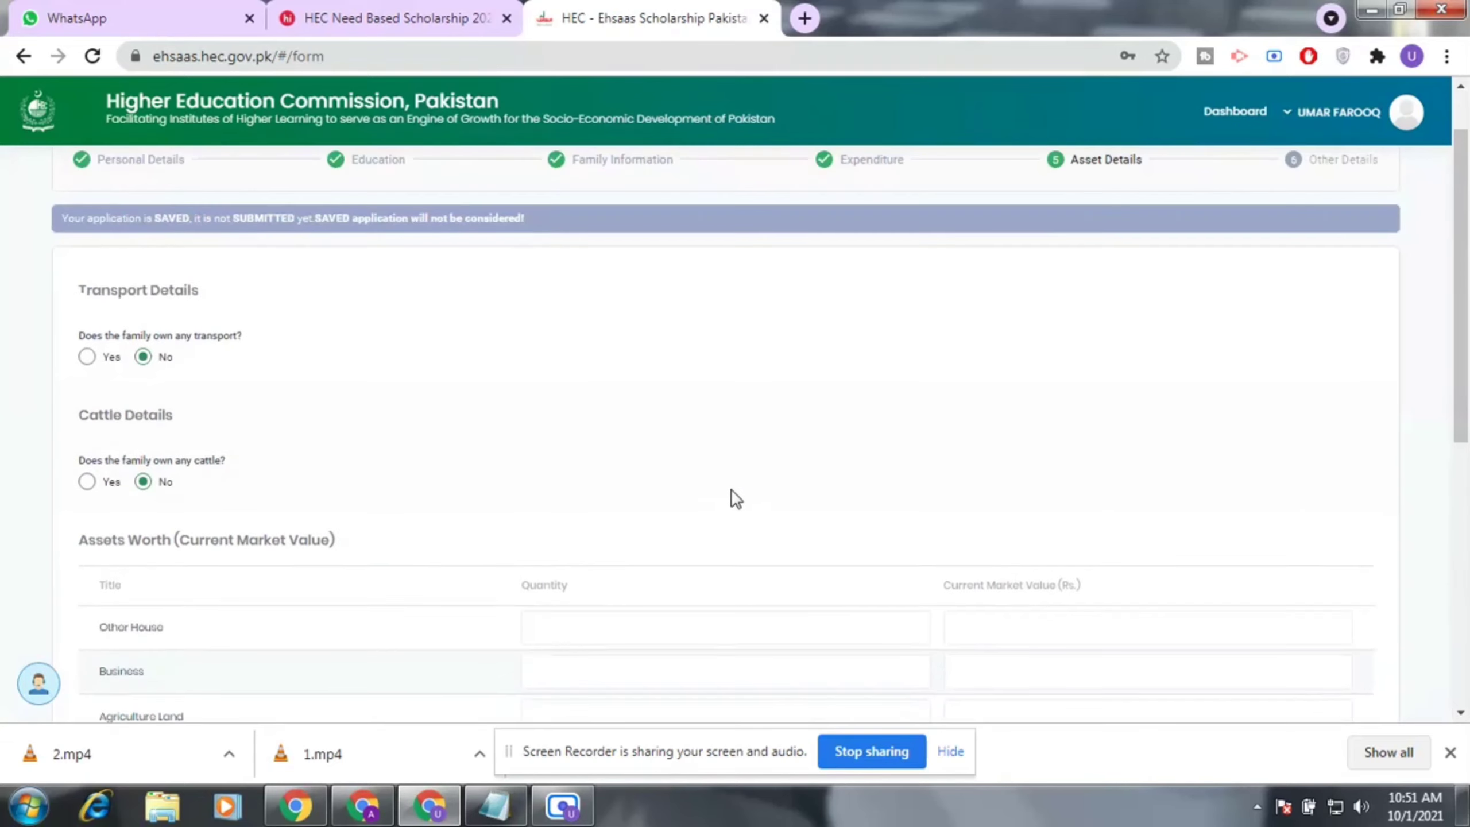
scroll(769, 498, down, 2)
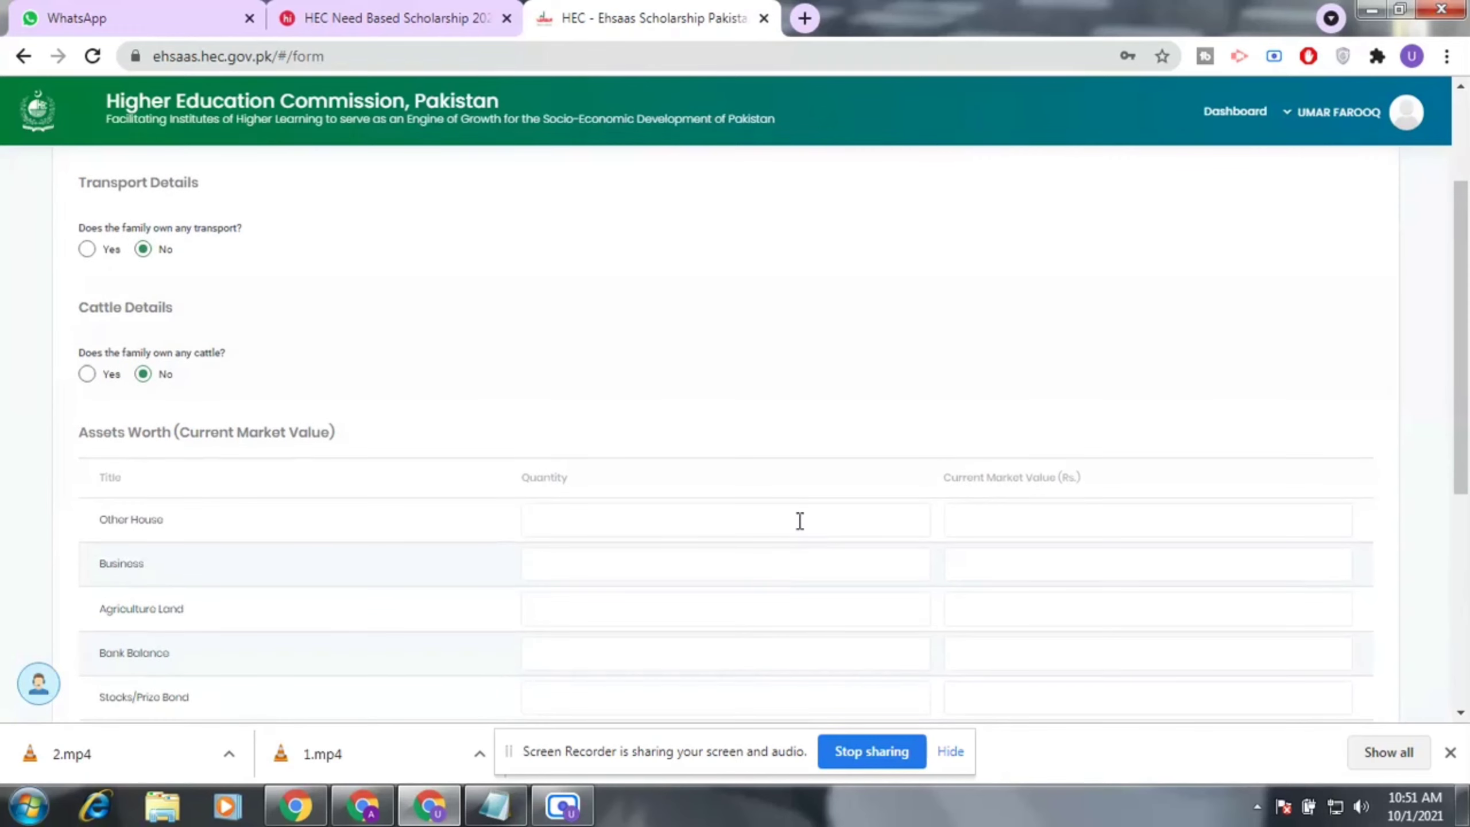
scroll(797, 474, down, 2)
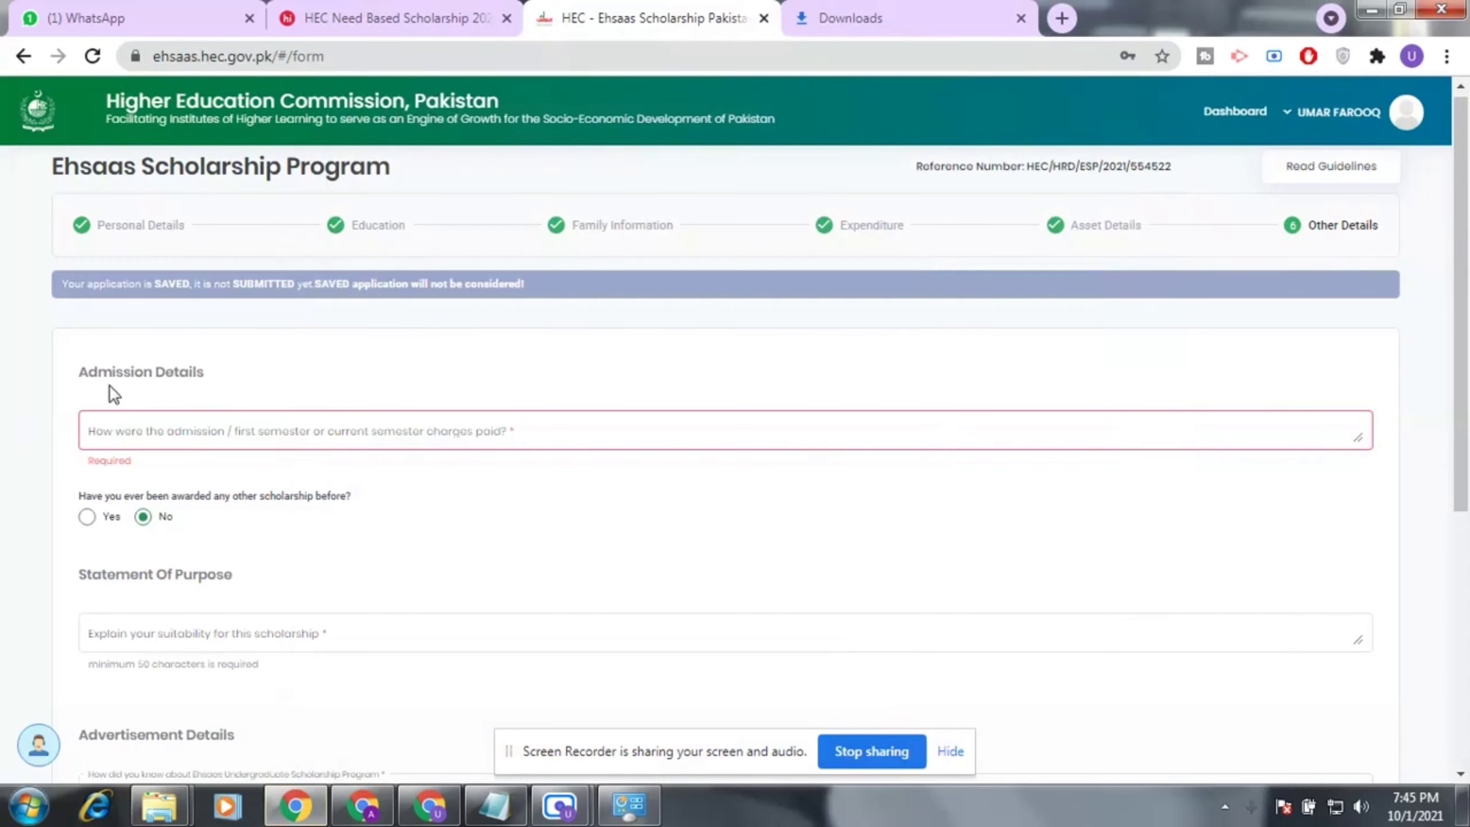
Enter 20000 as the admission charges paid.
scroll(132, 377, down, 2)
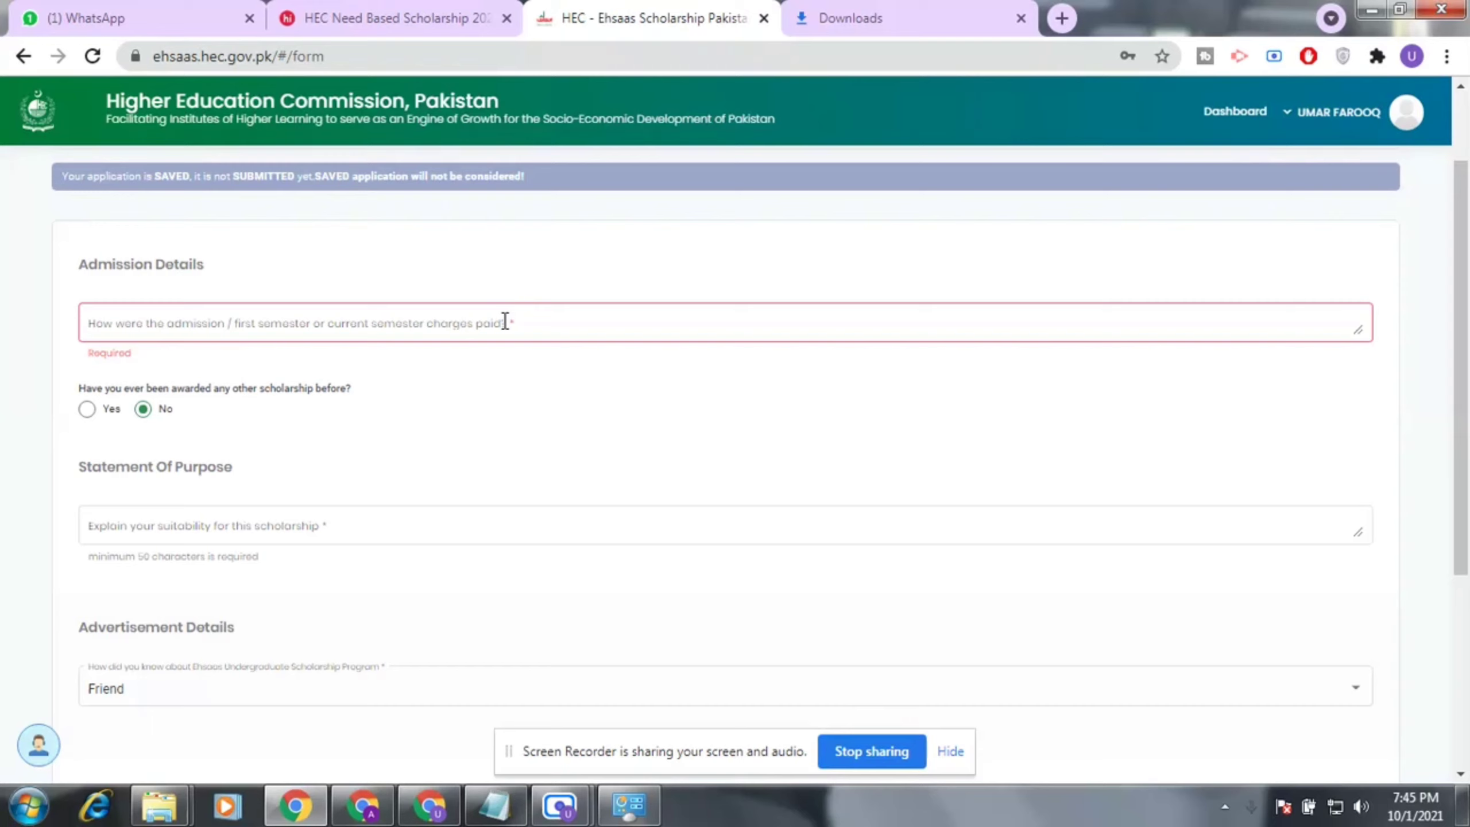
click(537, 328)
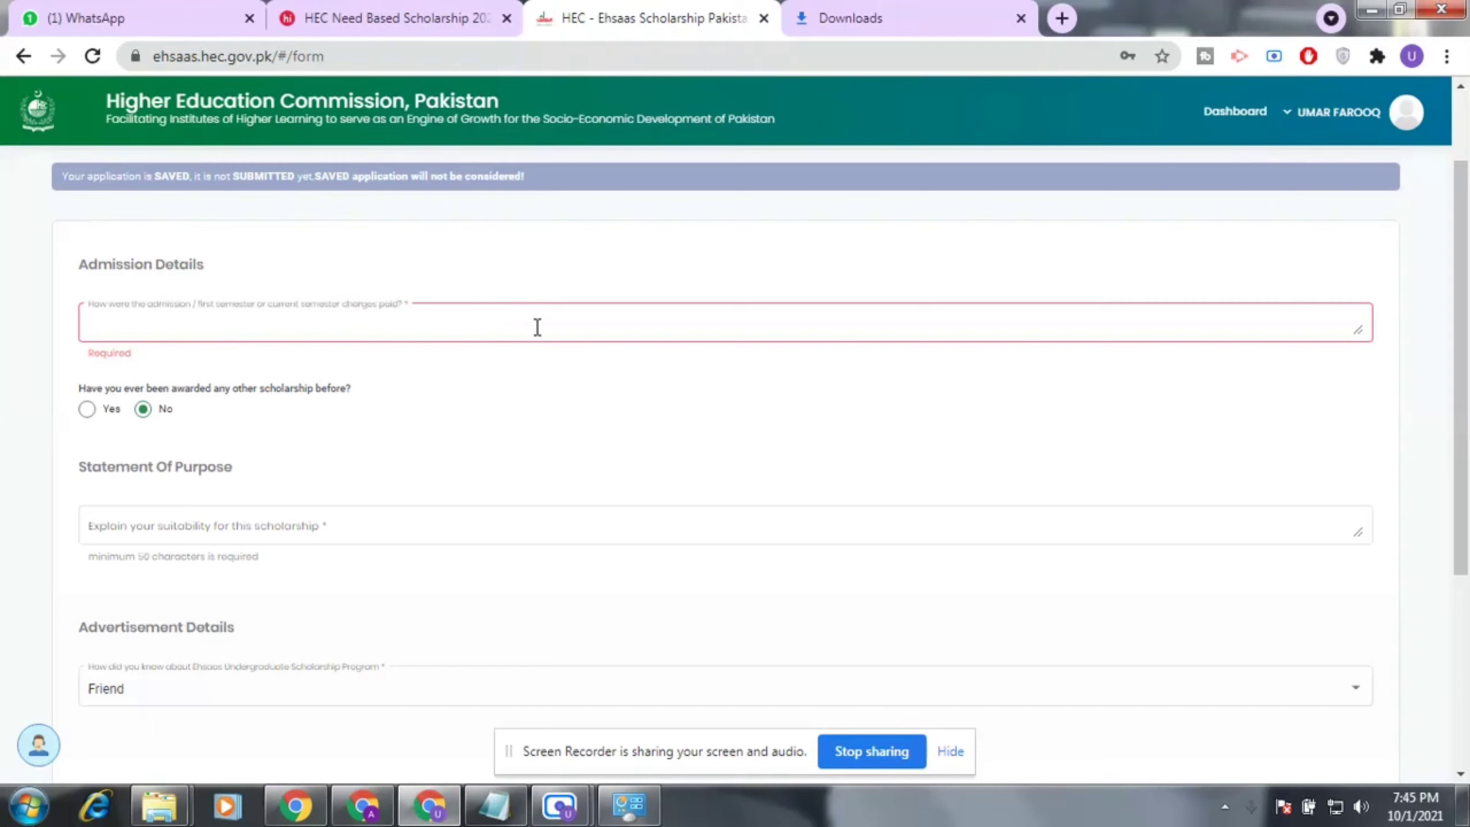
text(20000)
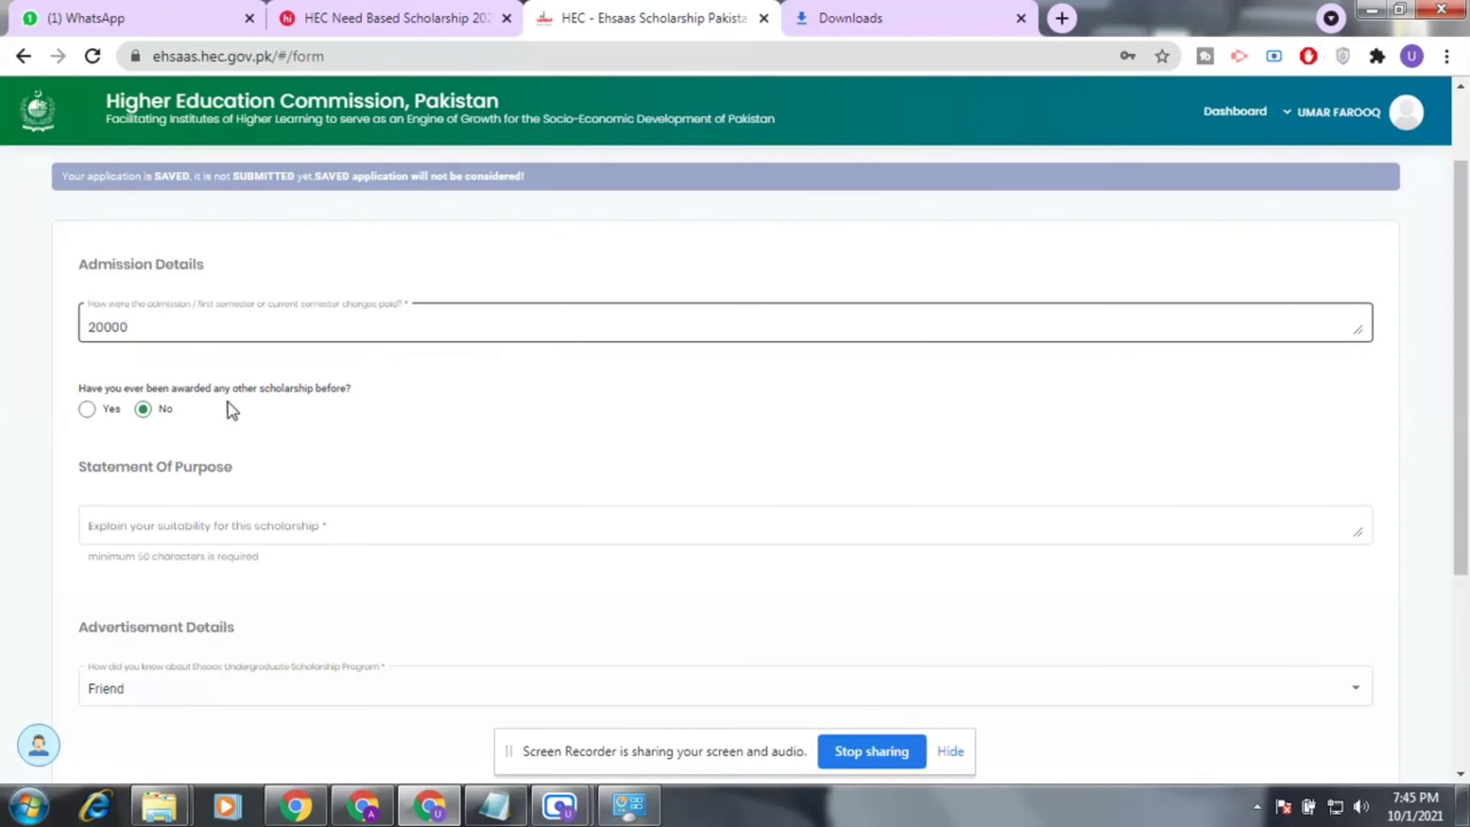
Answer Yes to having been awarded another scholarship before.
scroll(227, 398, up, 2)
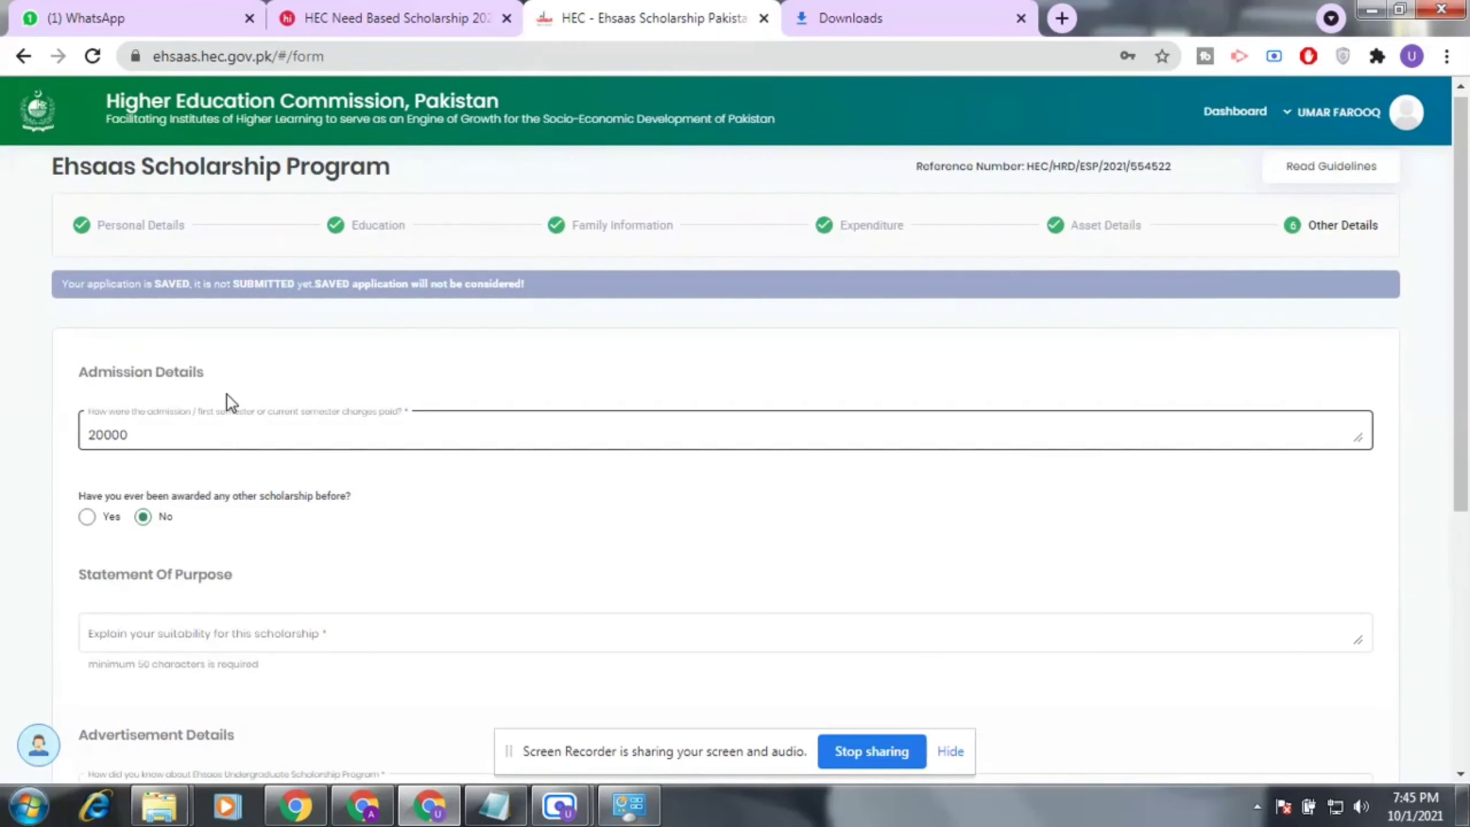
scroll(224, 492, down, 2)
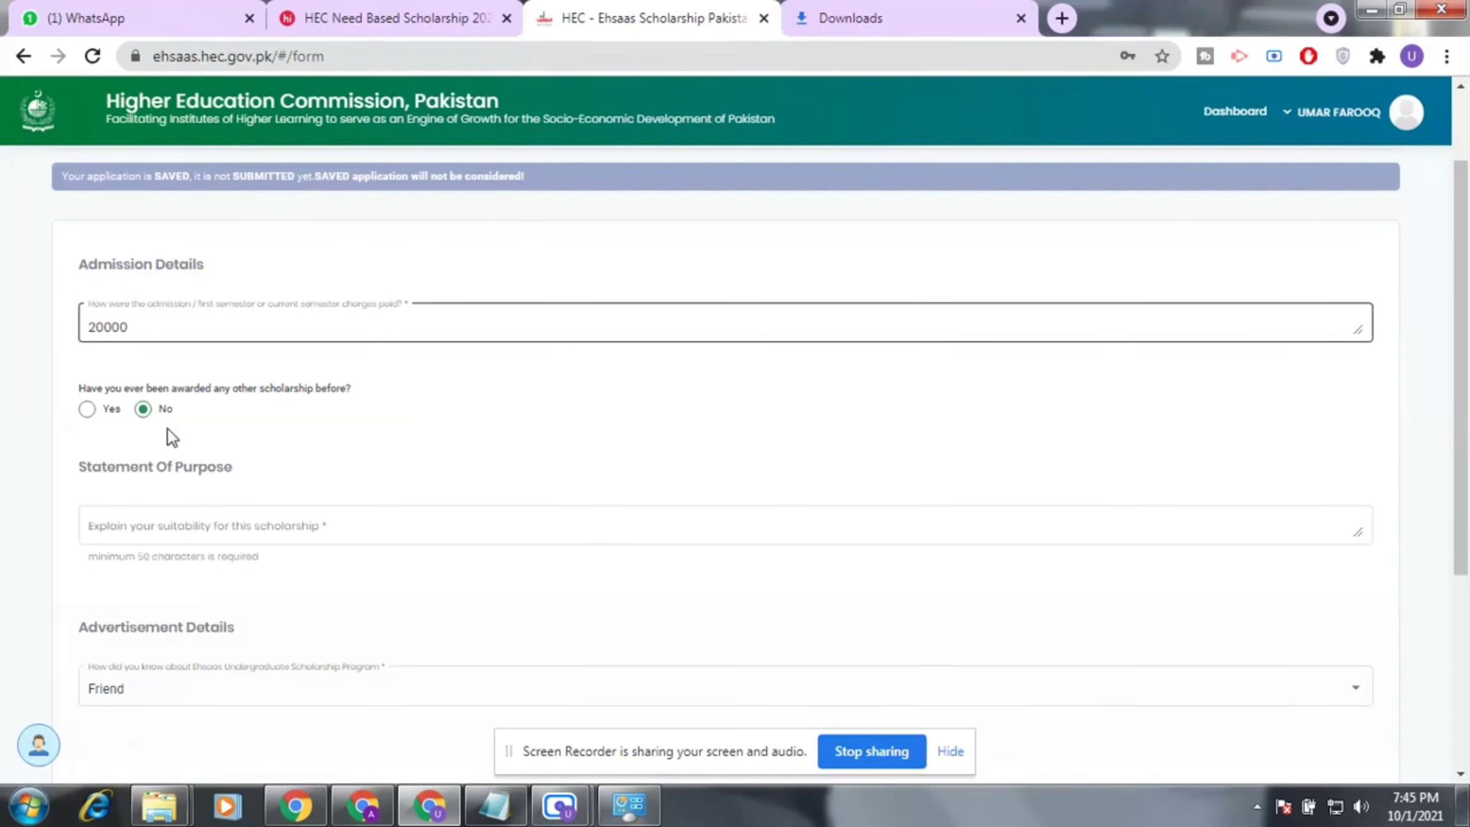
click(94, 409)
scroll(96, 408, down, 2)
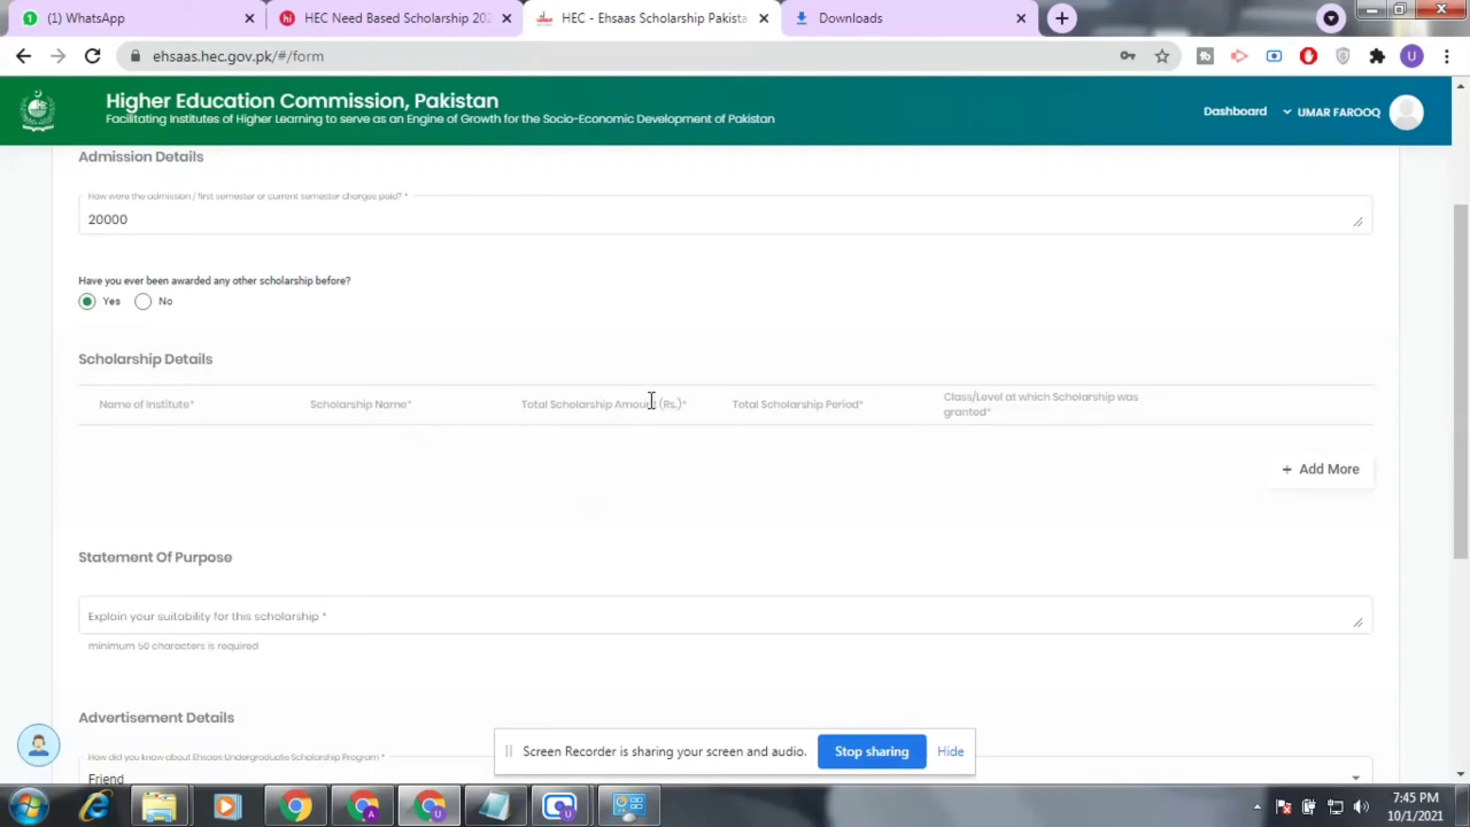
Add a previous-scholarship row and step through its name, amount, period and class fields.
click(1295, 469)
click(201, 469)
click(440, 467)
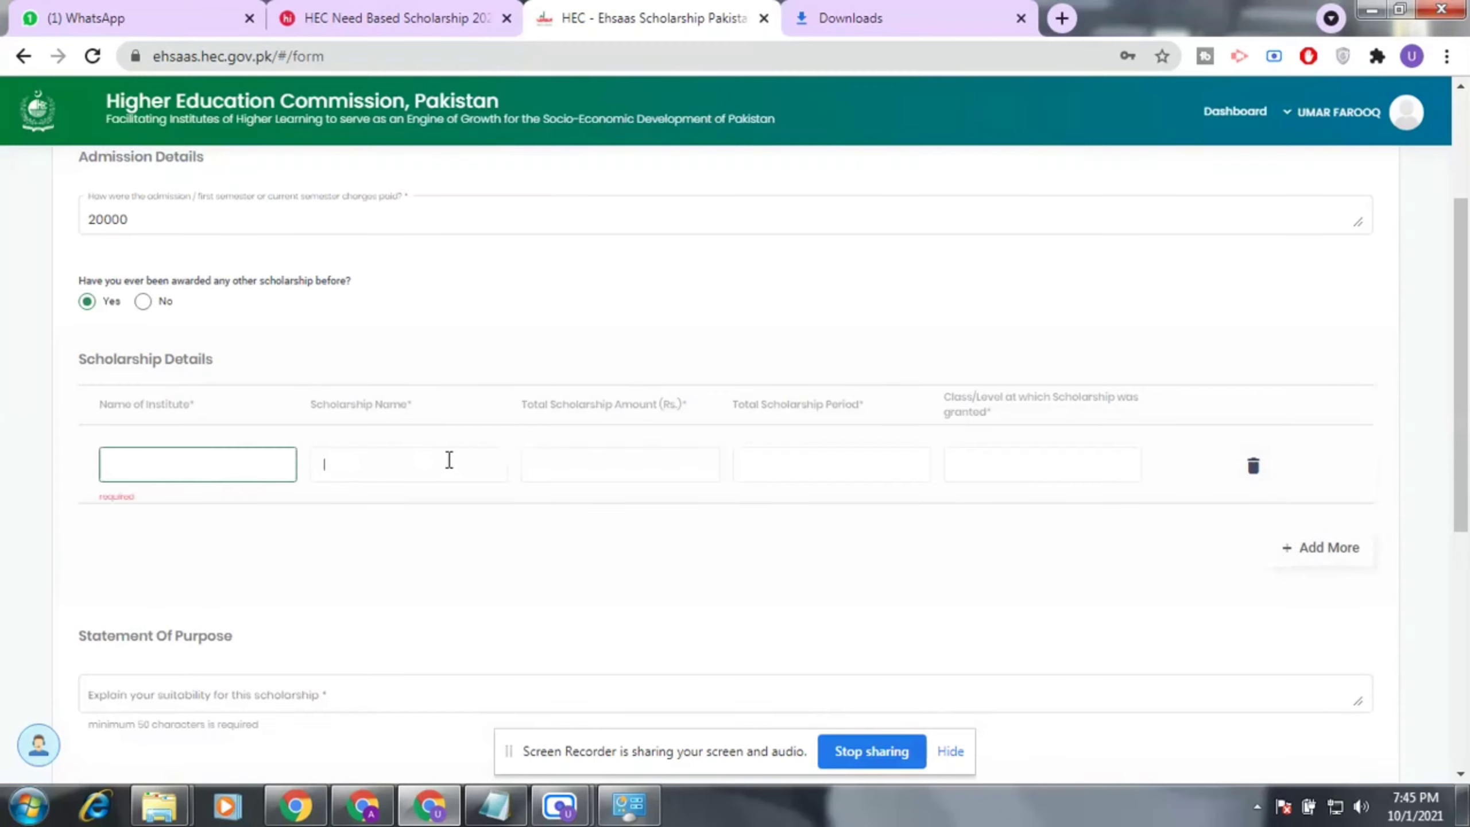
click(686, 470)
click(830, 464)
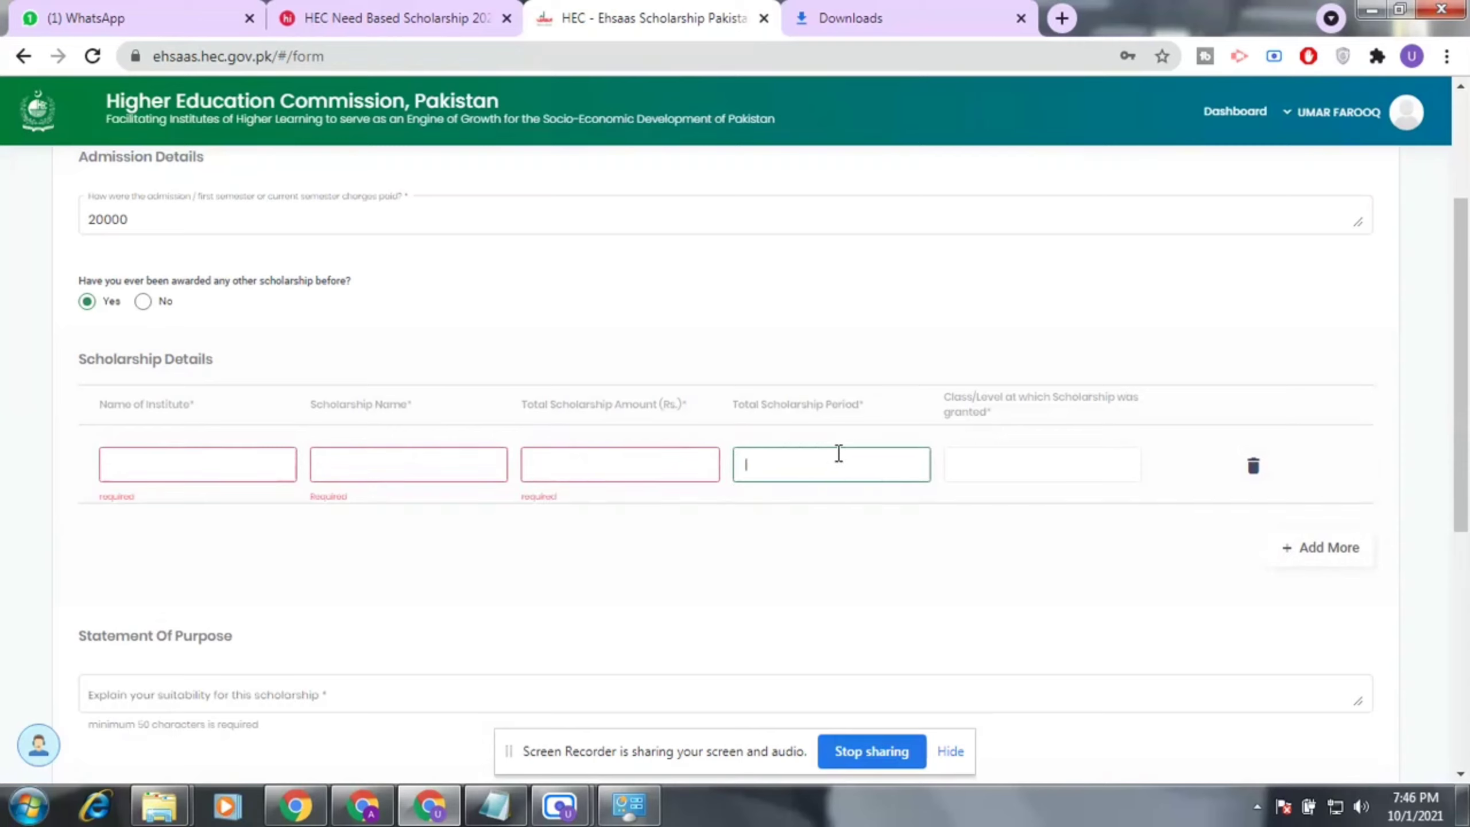
click(1058, 459)
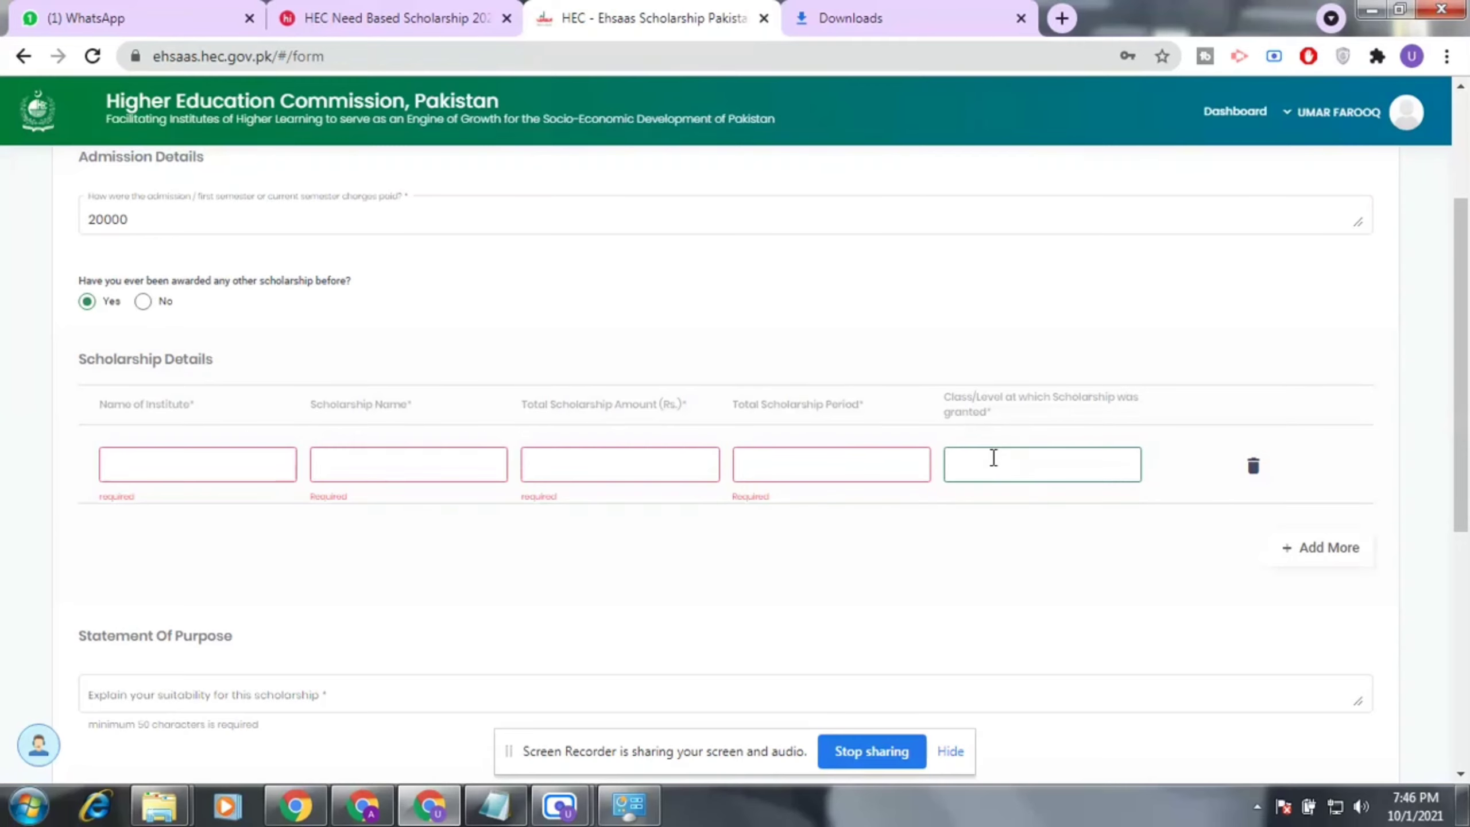
Switch the previous-scholarship answer to No, removing the Scholarship Details table.
click(144, 300)
scroll(148, 298, down, 1)
scroll(148, 296, down, 2)
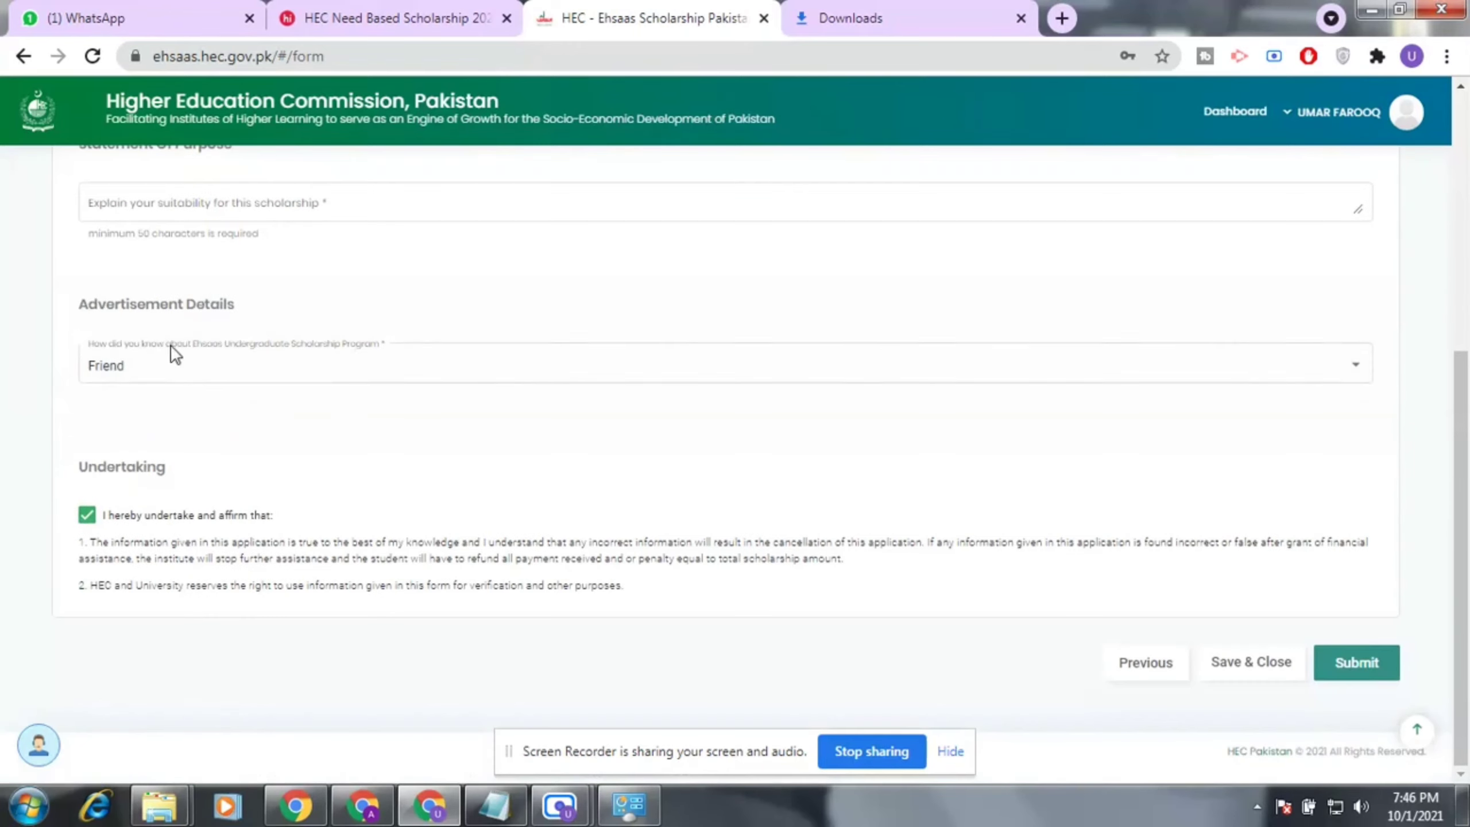
Set the advertisement source to Relative and select the undertaking statement text.
click(1354, 368)
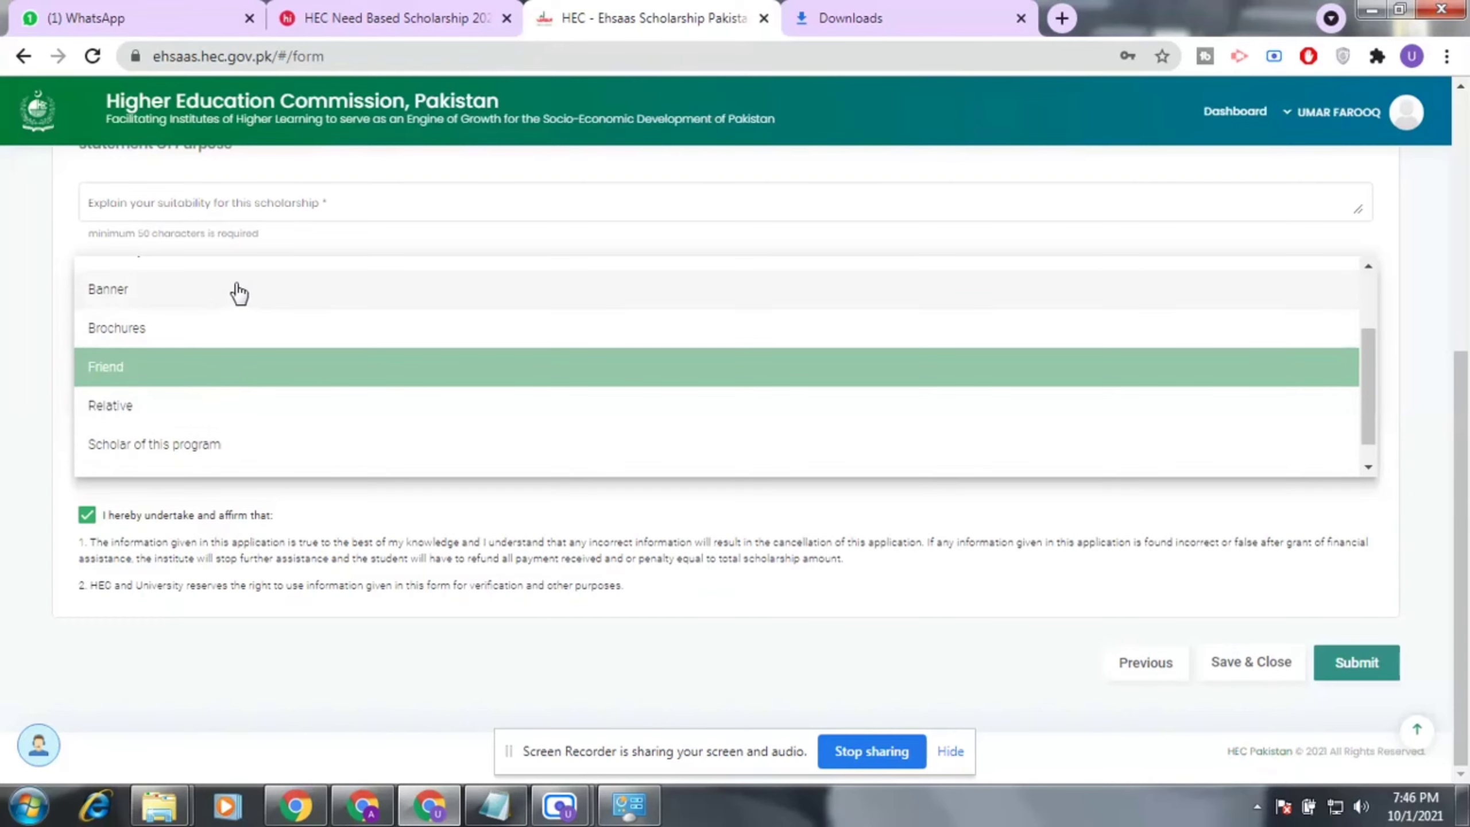
click(196, 405)
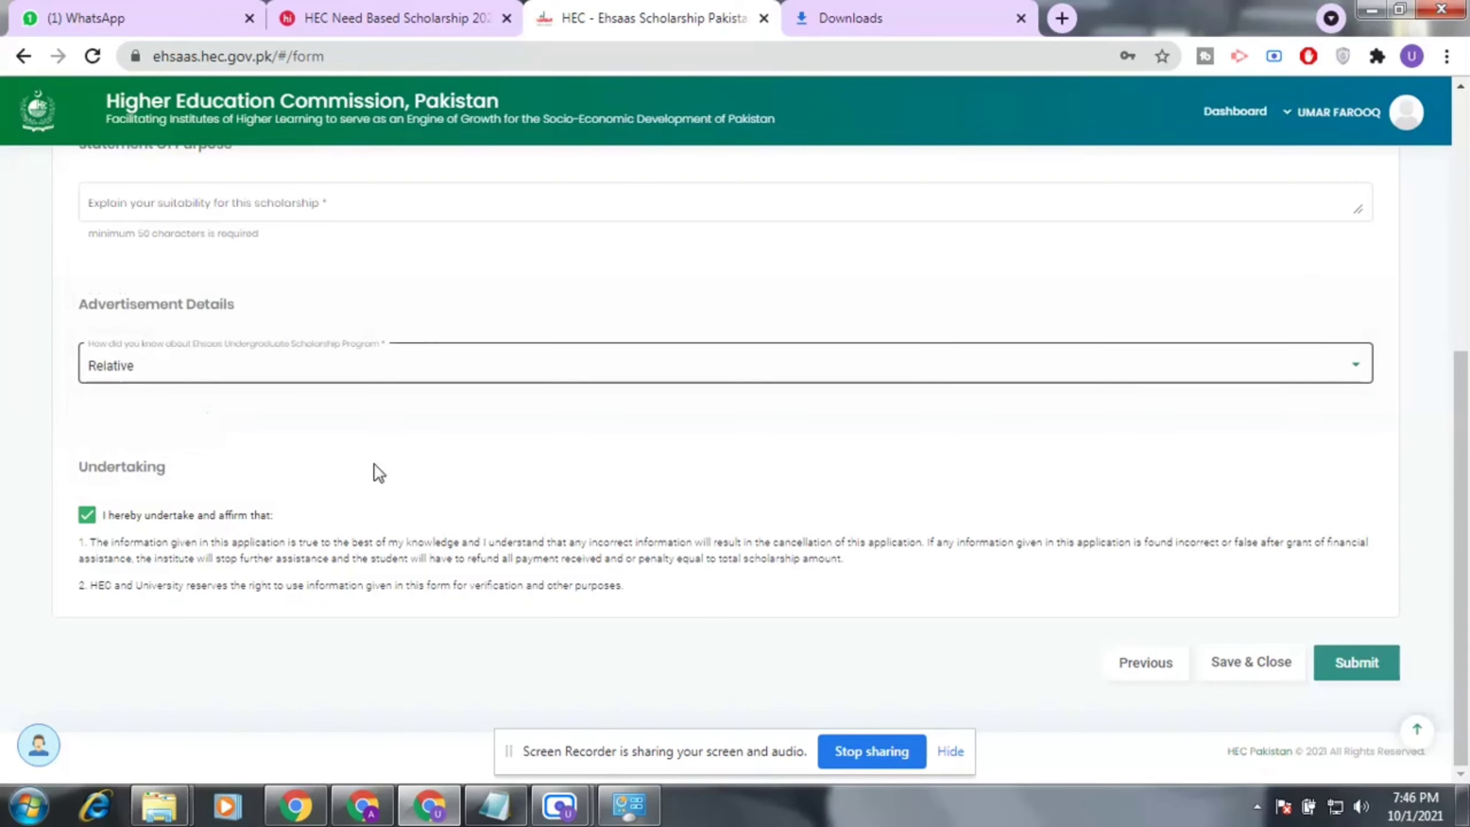
scroll(173, 531, up, 5)
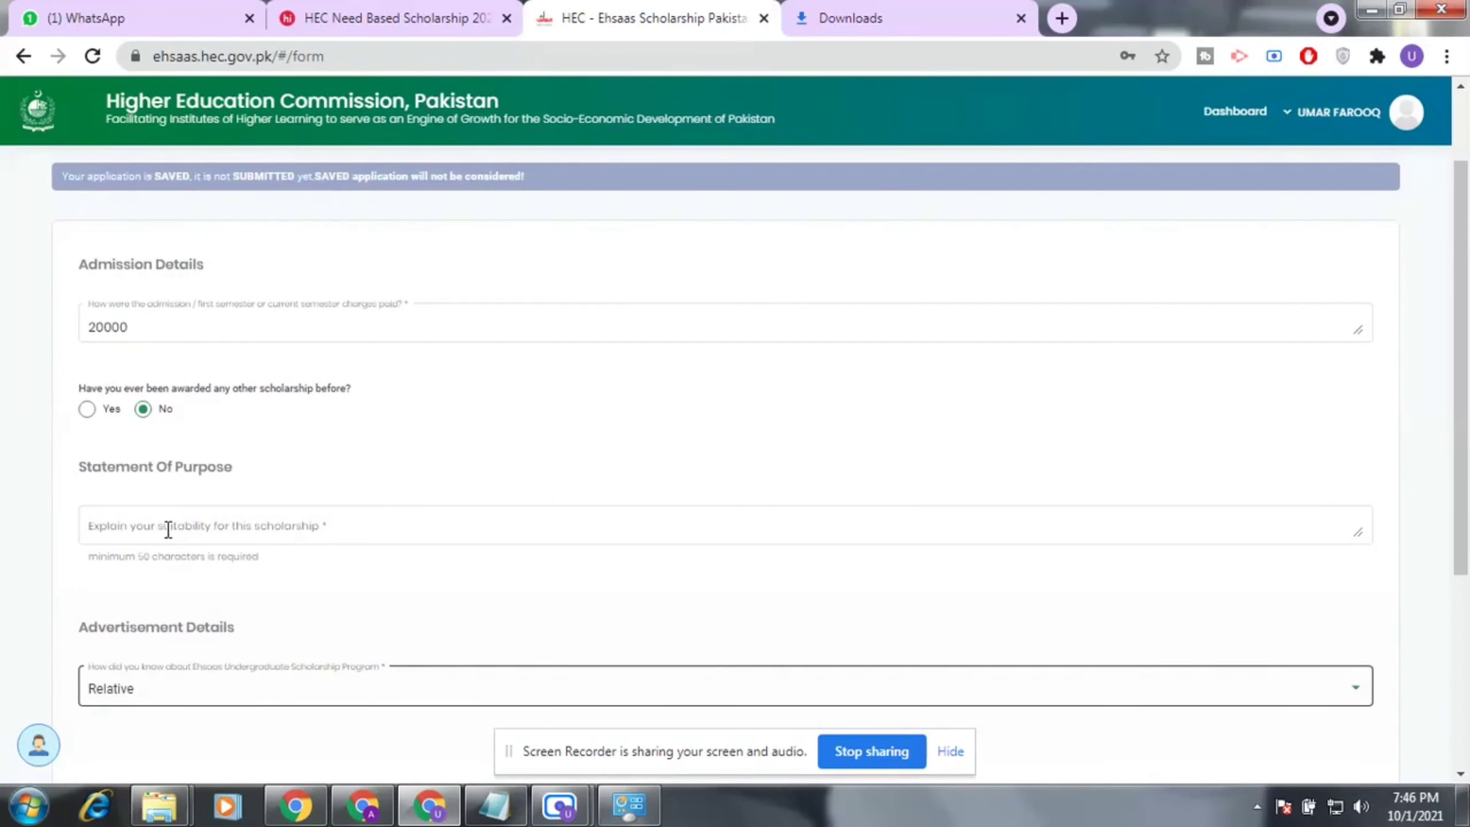
scroll(168, 530, down, 5)
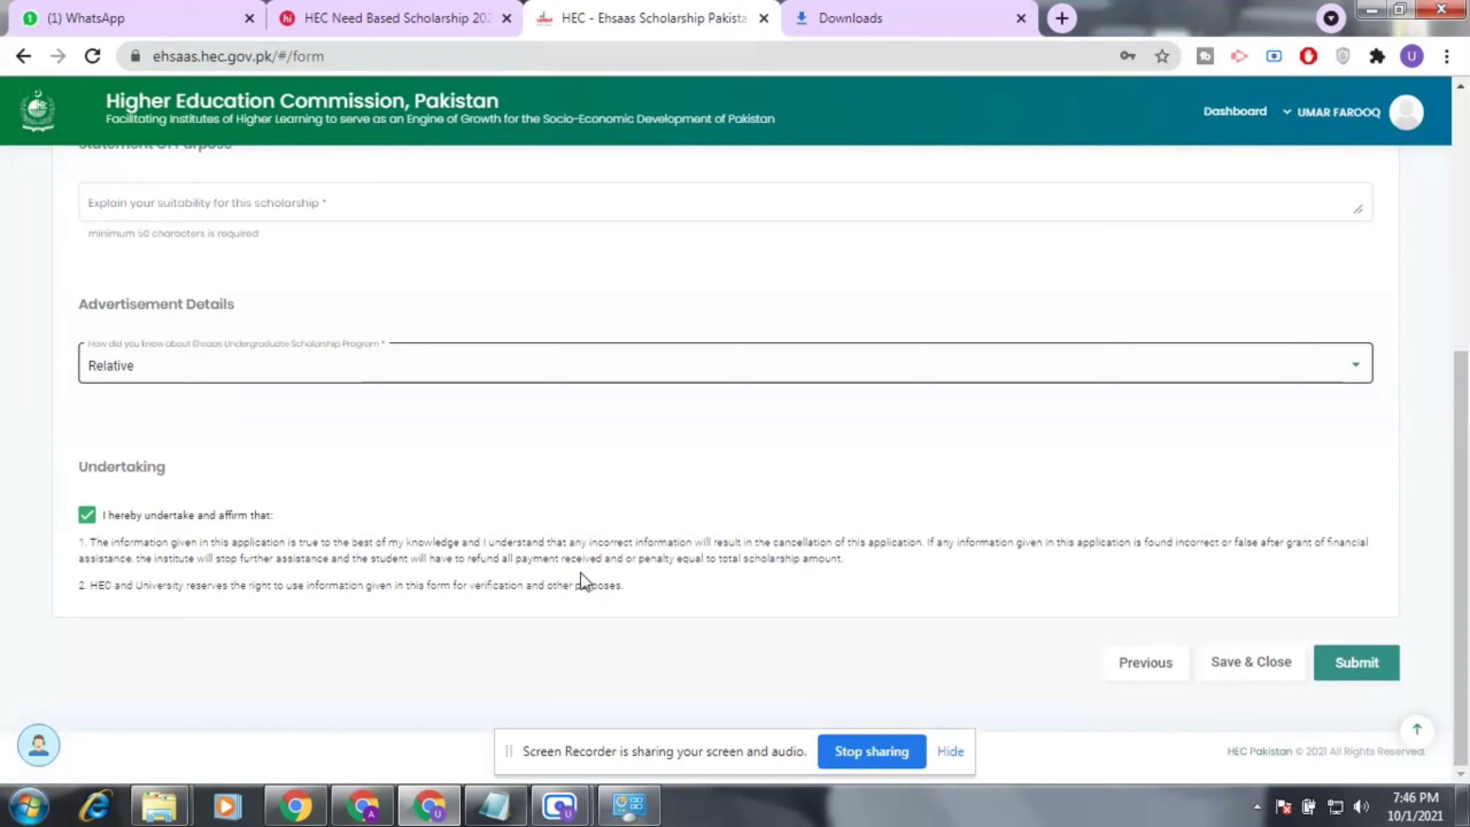
drag(624, 586, 79, 541)
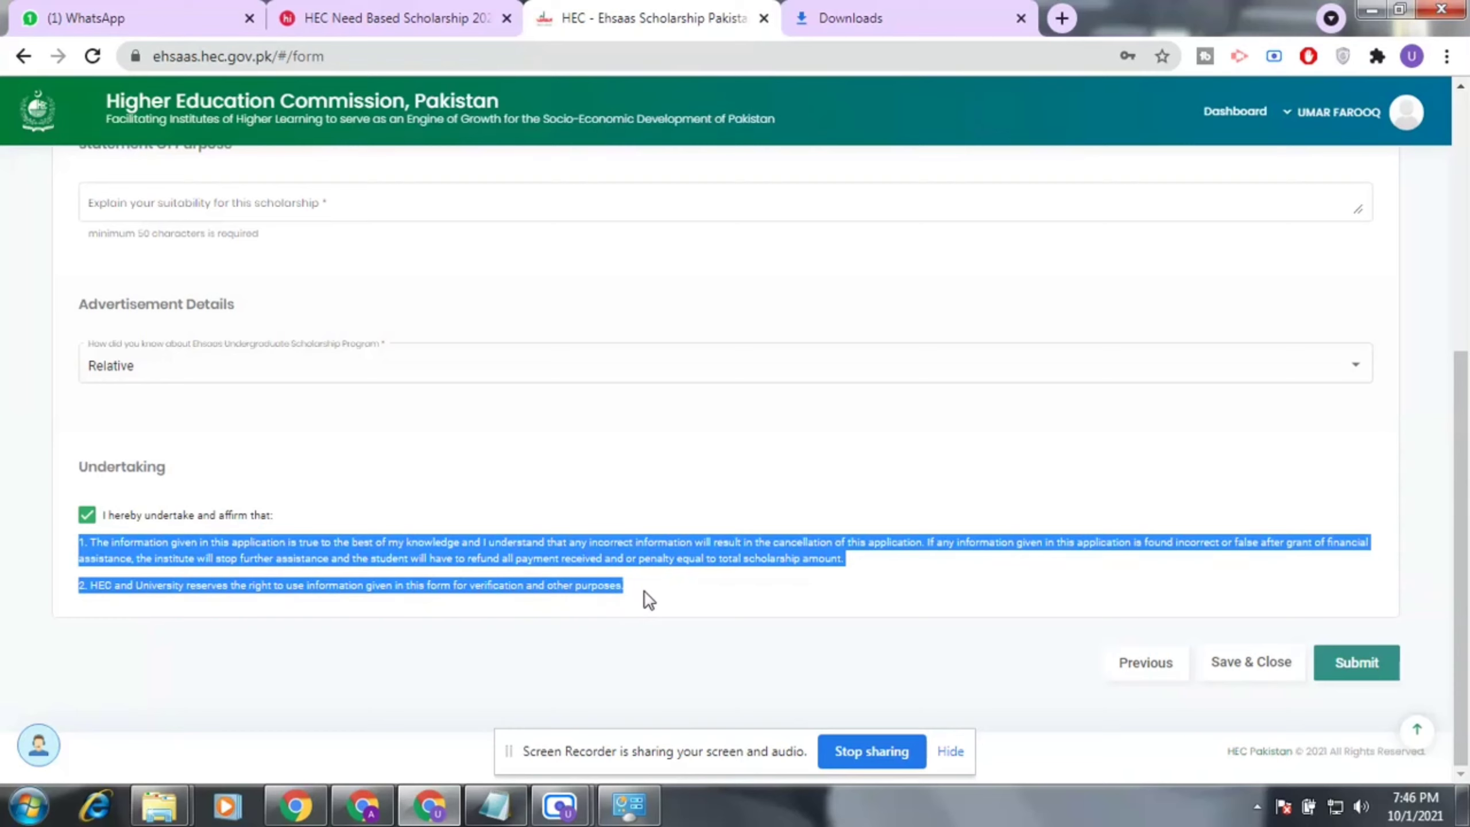
click(528, 463)
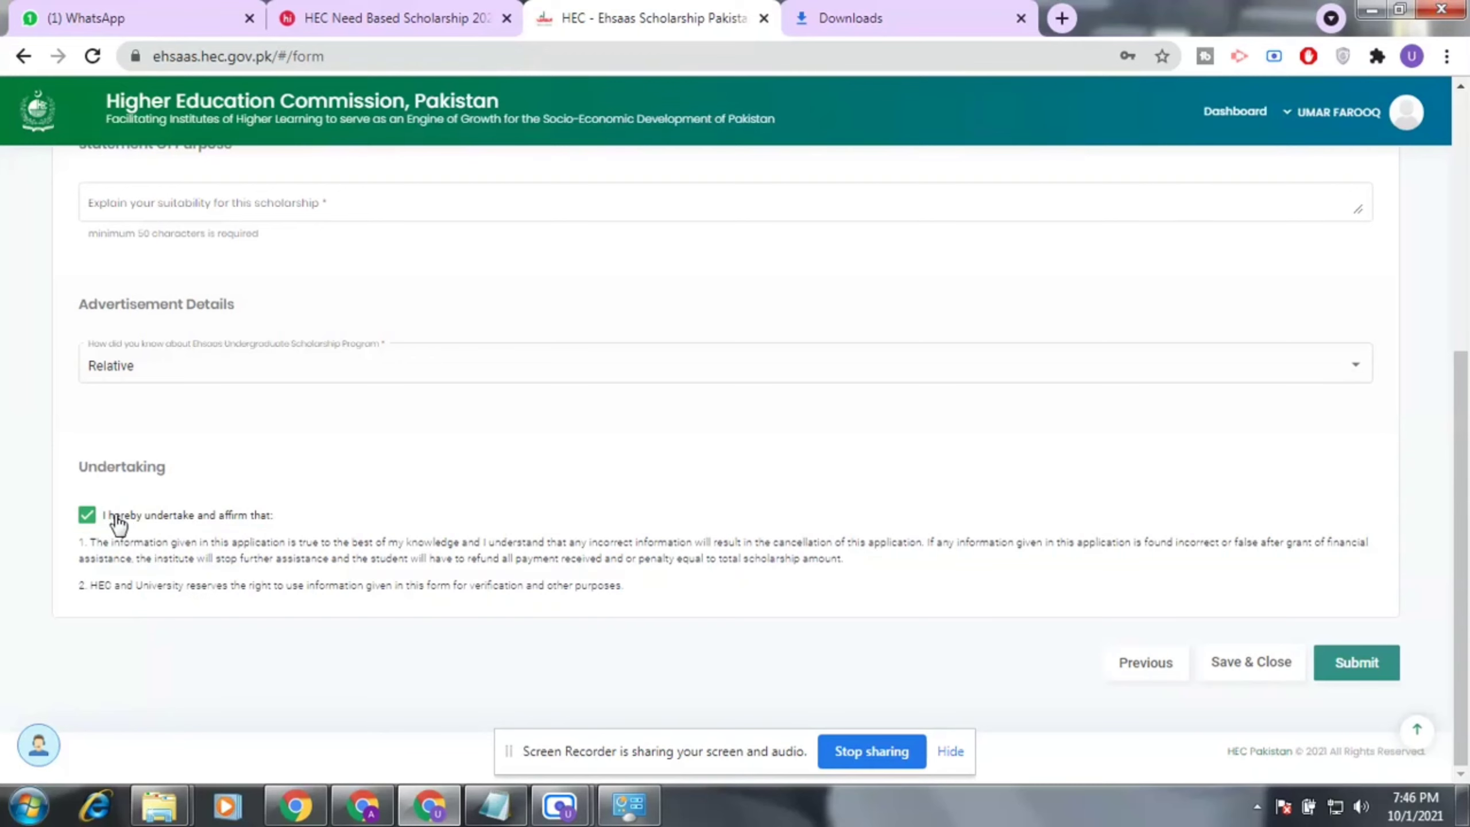
click(87, 515)
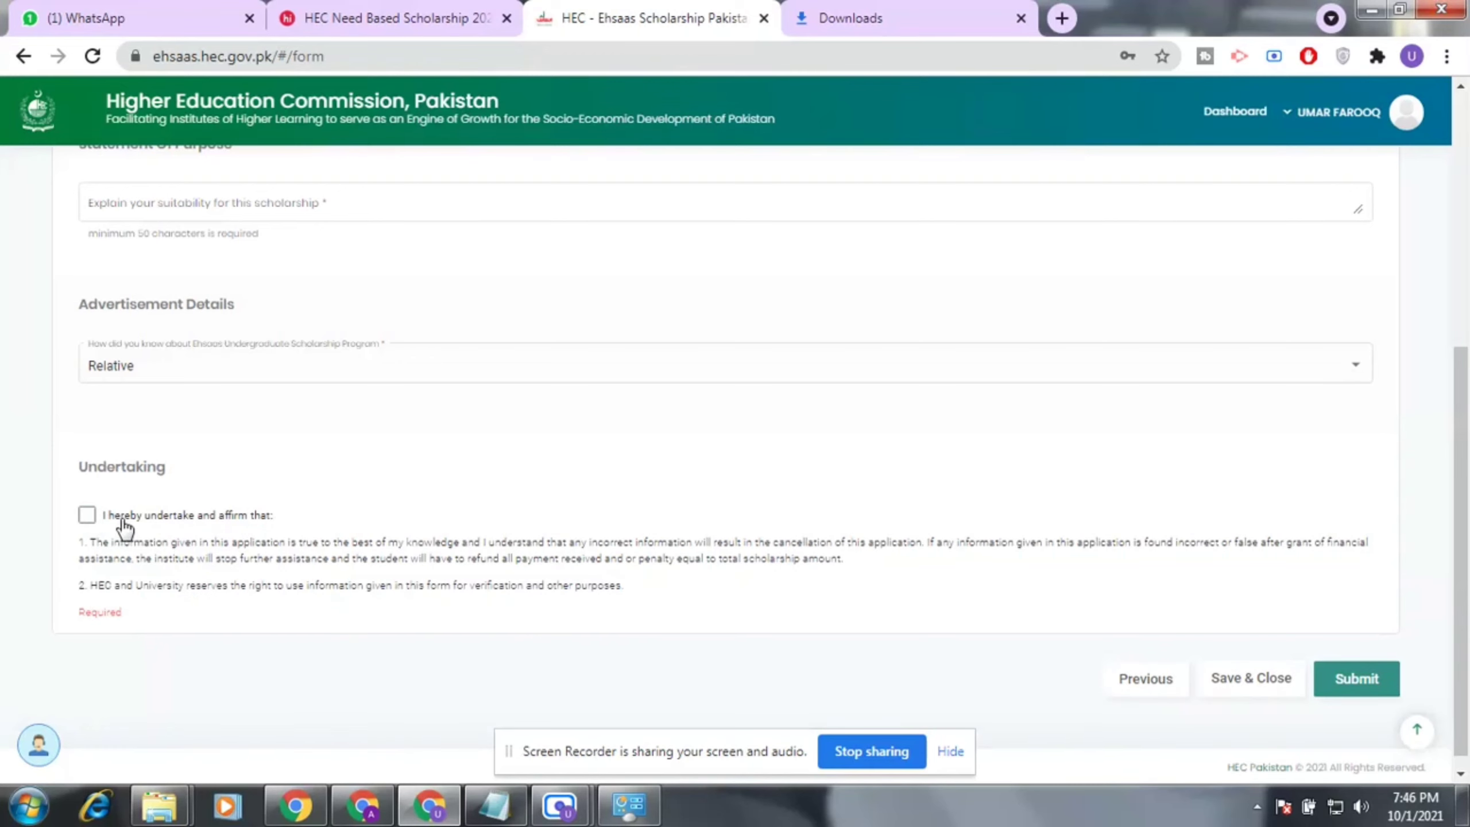
click(87, 516)
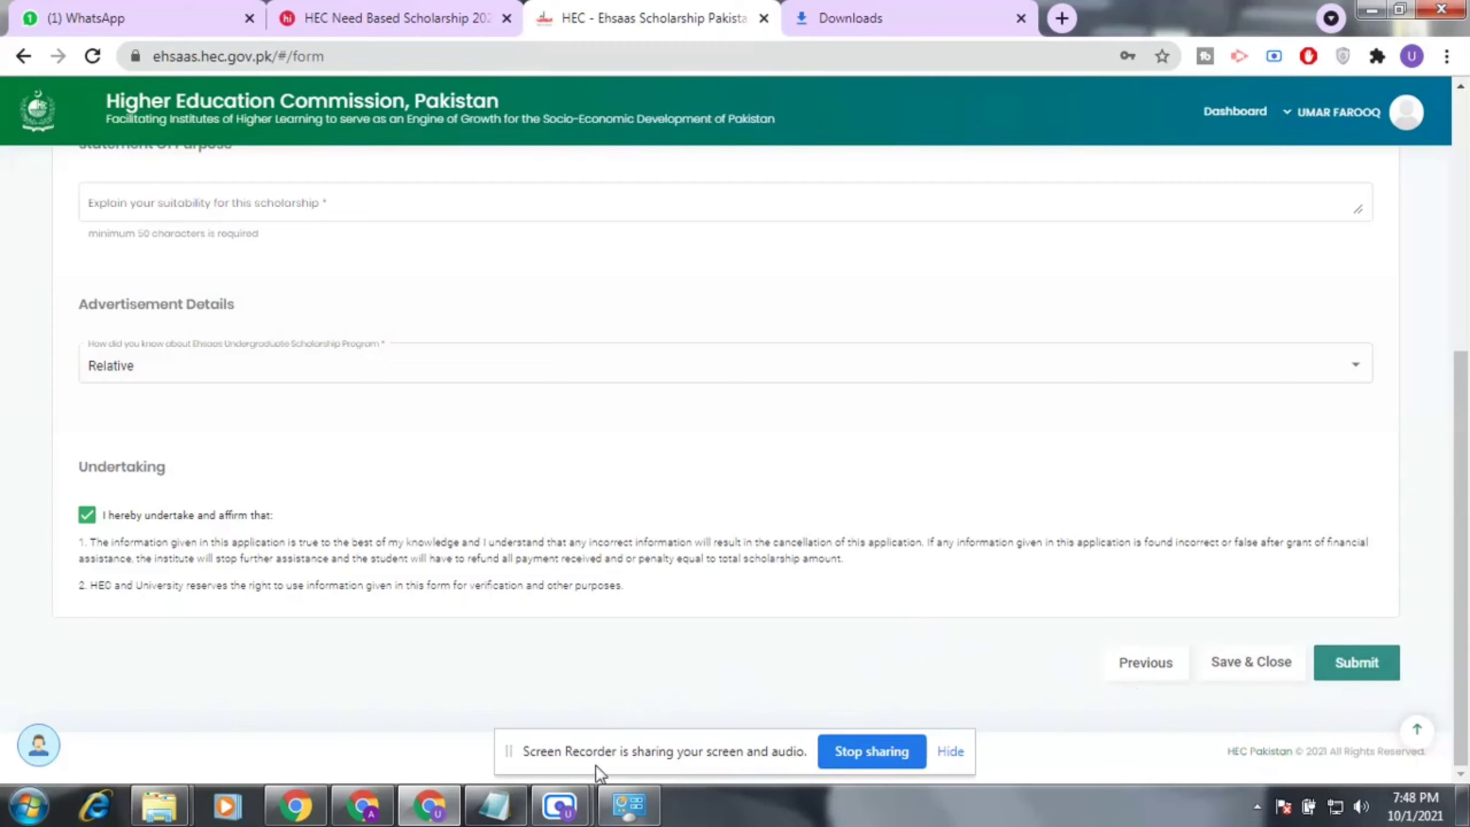
mouse_move(560, 808)
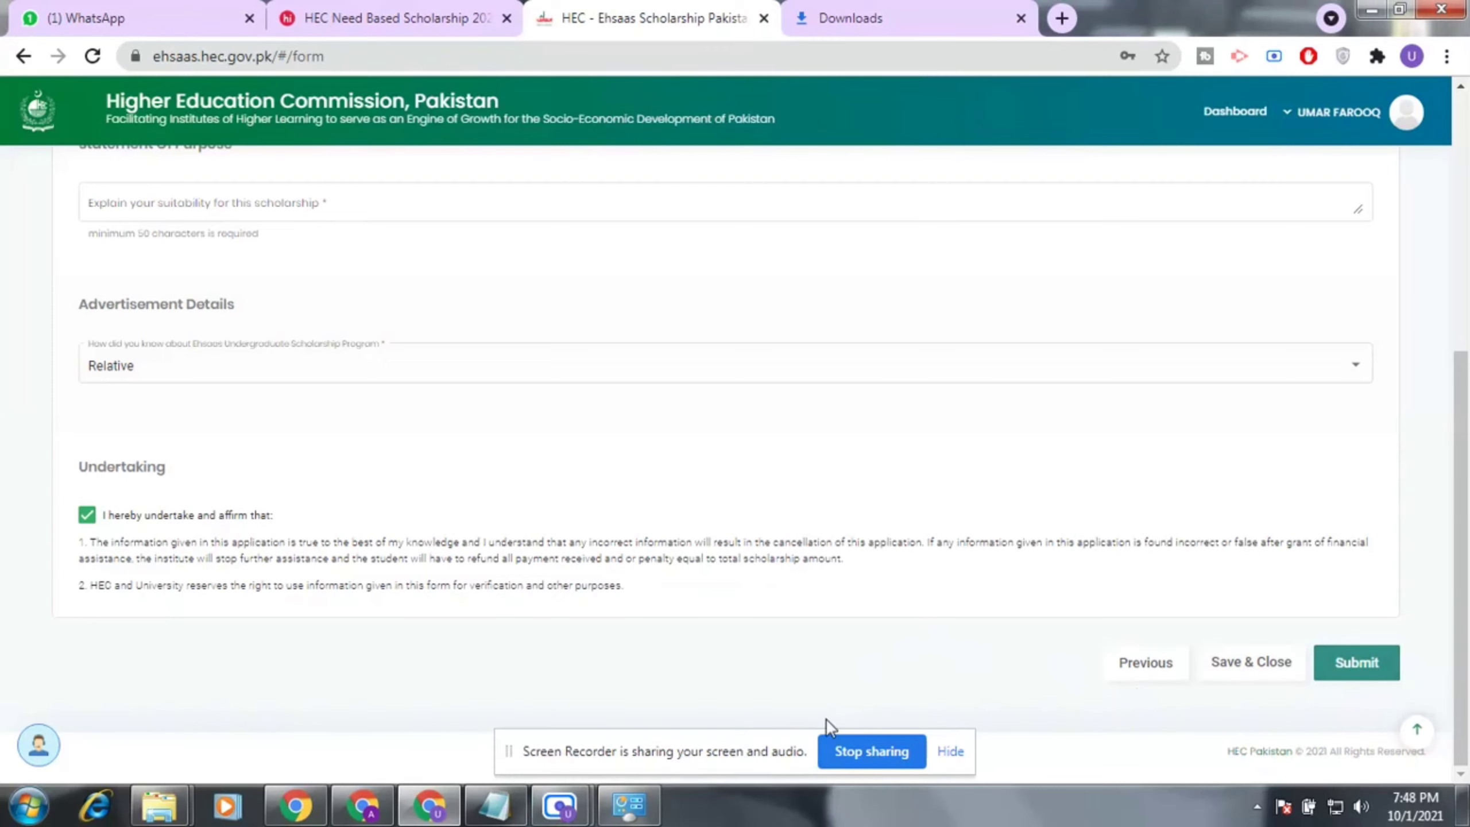